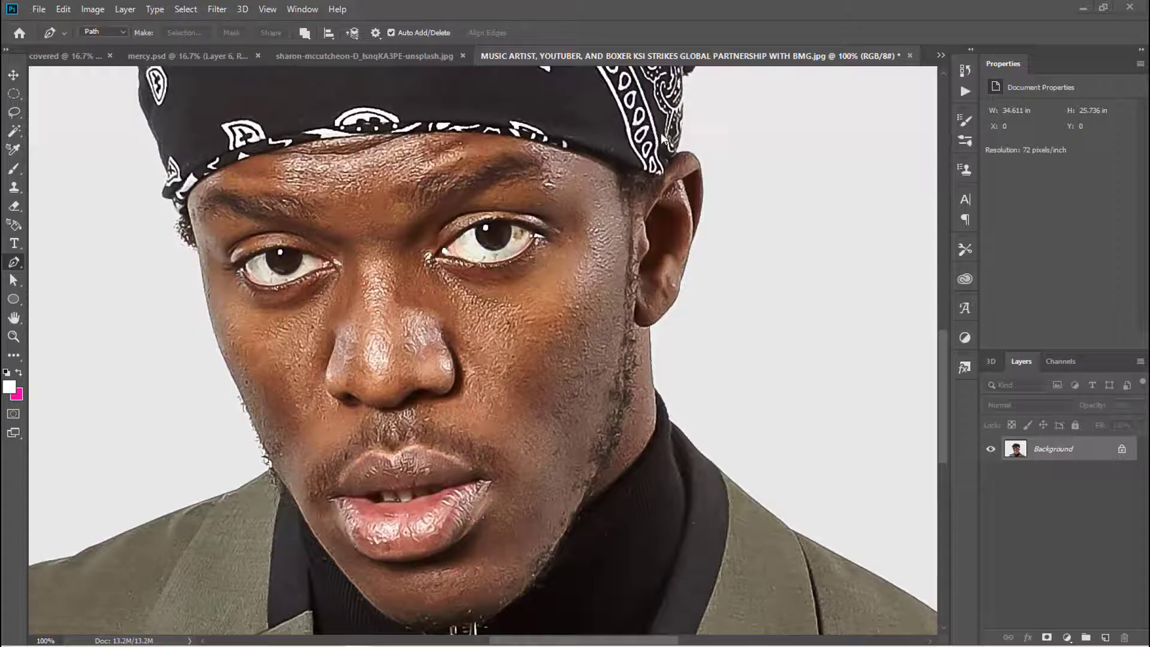
Pen-trace the face outline along the headband edge and down the right ear
{"action": "left_click", "coordinate": [187, 159]}
{"action": "left_click", "coordinate": [471, 75]}
{"action": "left_click", "coordinate": [674, 159]}
{"action": "left_click", "coordinate": [702, 205]}
{"action": "left_click", "coordinate": [686, 258]}
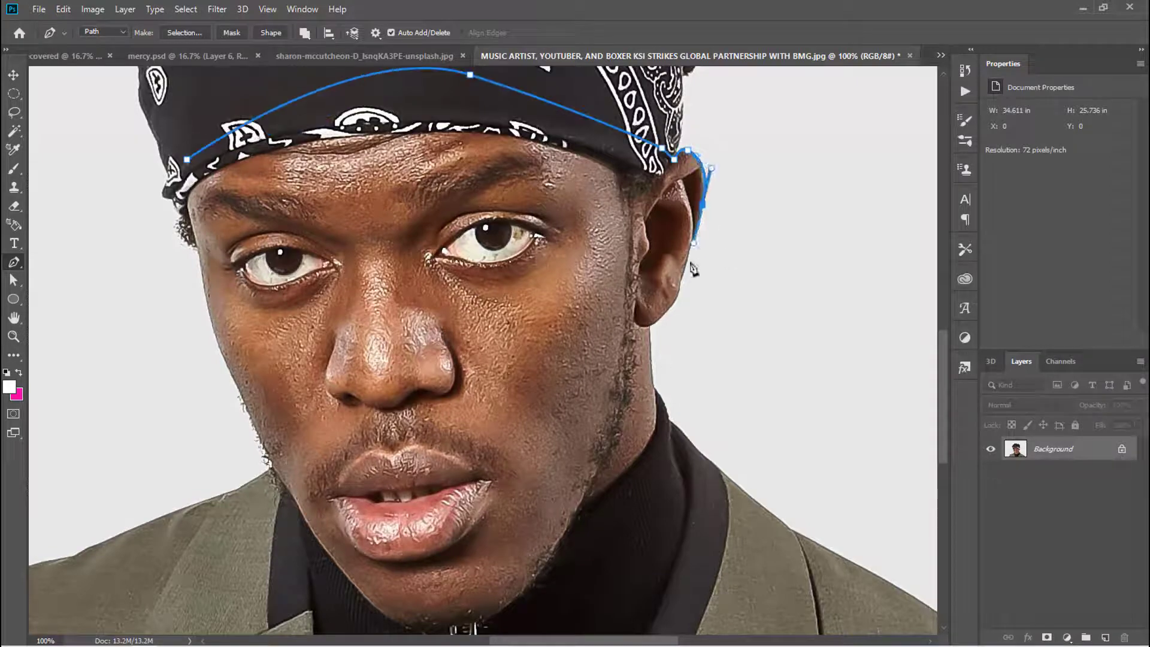
{"action": "left_click", "coordinate": [680, 290]}
{"action": "key", "text": "ctrl+plus"}
{"action": "left_click", "coordinate": [858, 259]}
{"action": "left_click", "coordinate": [823, 297]}
{"action": "scroll", "coordinate": [827, 312], "scroll_direction": "down", "scroll_amount": 1}
{"action": "left_click", "coordinate": [820, 318]}
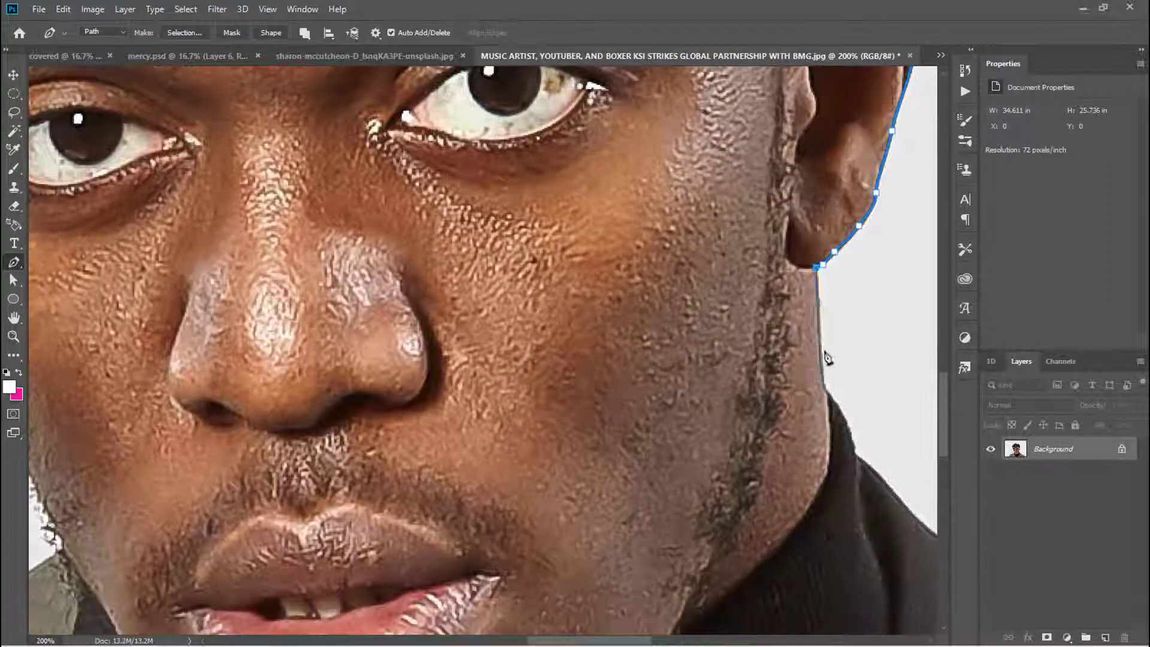
{"action": "scroll", "coordinate": [829, 333], "scroll_direction": "down", "scroll_amount": 1}
{"action": "scroll", "coordinate": [830, 333], "scroll_direction": "down", "scroll_amount": 2}
{"action": "scroll", "coordinate": [802, 300], "scroll_direction": "down", "scroll_amount": 1}
Continue the face outline down the jawline, around the chin and up the left jaw
{"action": "left_click", "coordinate": [701, 300]}
{"action": "scroll", "coordinate": [701, 300], "scroll_direction": "down", "scroll_amount": 1}
{"action": "left_click", "coordinate": [668, 219]}
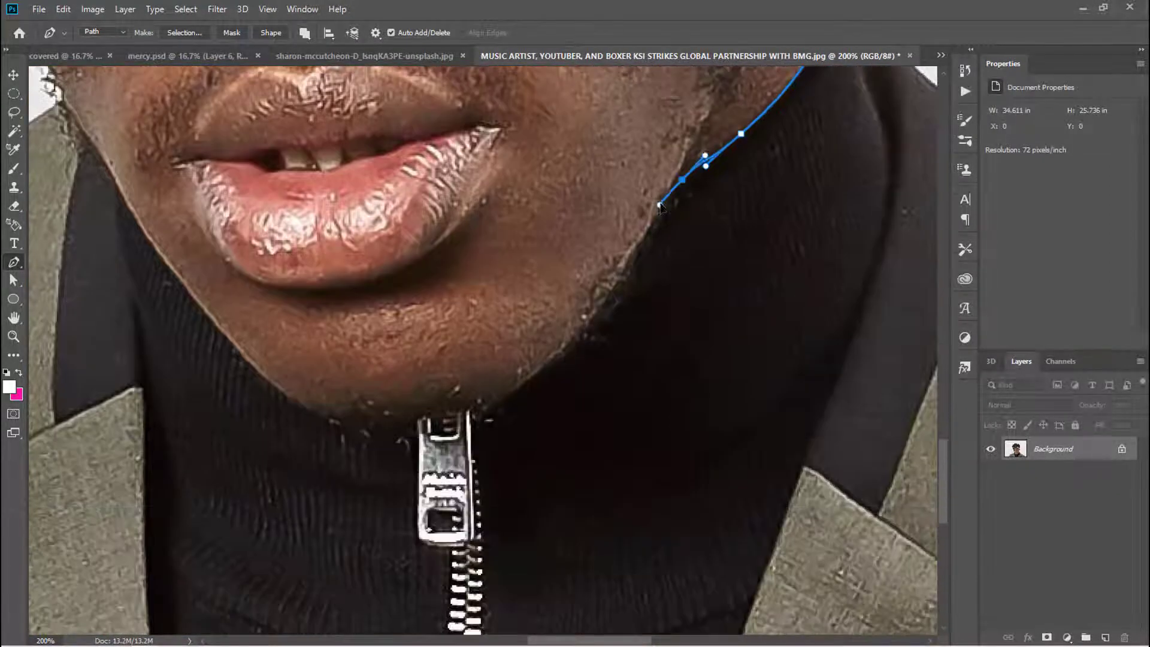
{"action": "scroll", "coordinate": [668, 219], "scroll_direction": "down", "scroll_amount": 1}
{"action": "left_click", "coordinate": [606, 233]}
{"action": "left_click", "coordinate": [502, 327]}
{"action": "left_click", "coordinate": [333, 348]}
{"action": "left_click", "coordinate": [195, 230]}
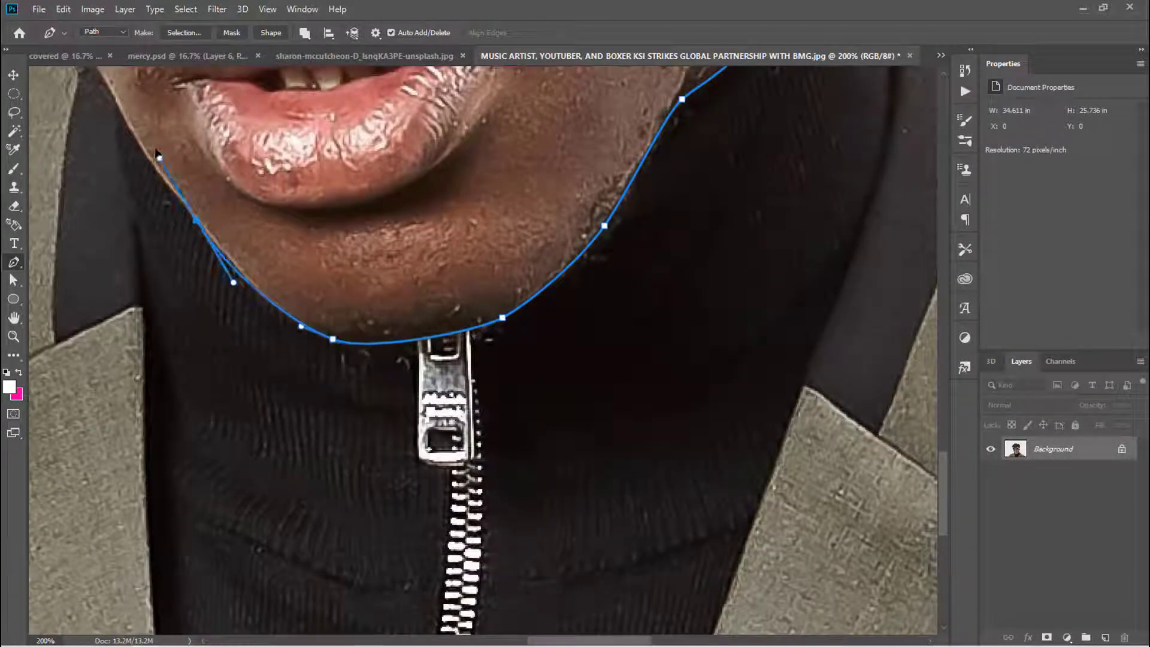
{"action": "left_click", "coordinate": [134, 147]}
{"action": "scroll", "coordinate": [456, 144], "scroll_direction": "up", "scroll_amount": 3}
{"action": "scroll", "coordinate": [455, 144], "scroll_direction": "up", "scroll_amount": 3}
{"action": "scroll", "coordinate": [455, 144], "scroll_direction": "left", "scroll_amount": 3}
Finish the outline up the left cheek and load the face path as a selection
{"action": "left_click", "coordinate": [363, 484]}
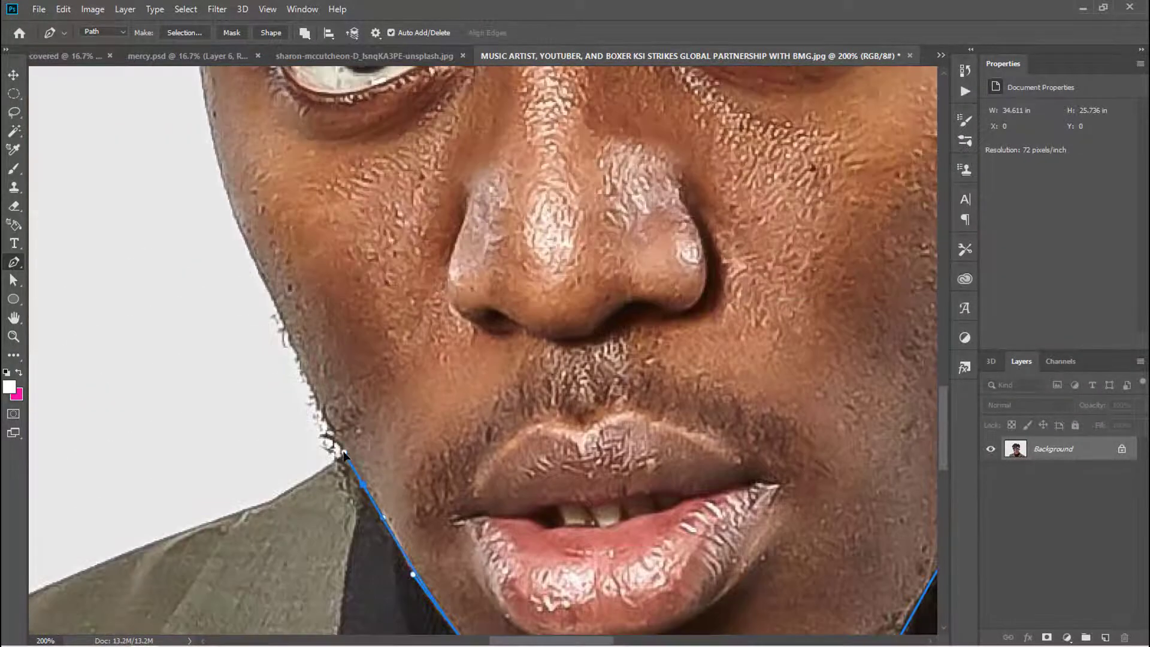
{"action": "left_click", "coordinate": [256, 268]}
{"action": "left_click", "coordinate": [243, 240]}
{"action": "scroll", "coordinate": [242, 239], "scroll_direction": "up", "scroll_amount": 5}
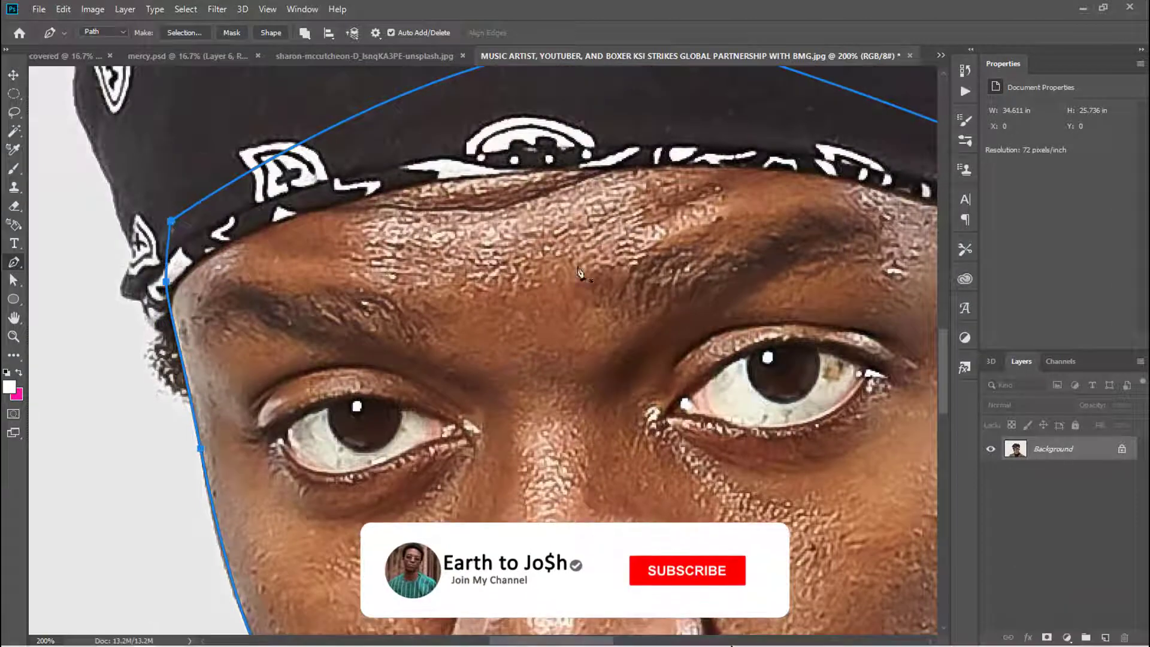
{"action": "key", "text": "ctrl+Return"}
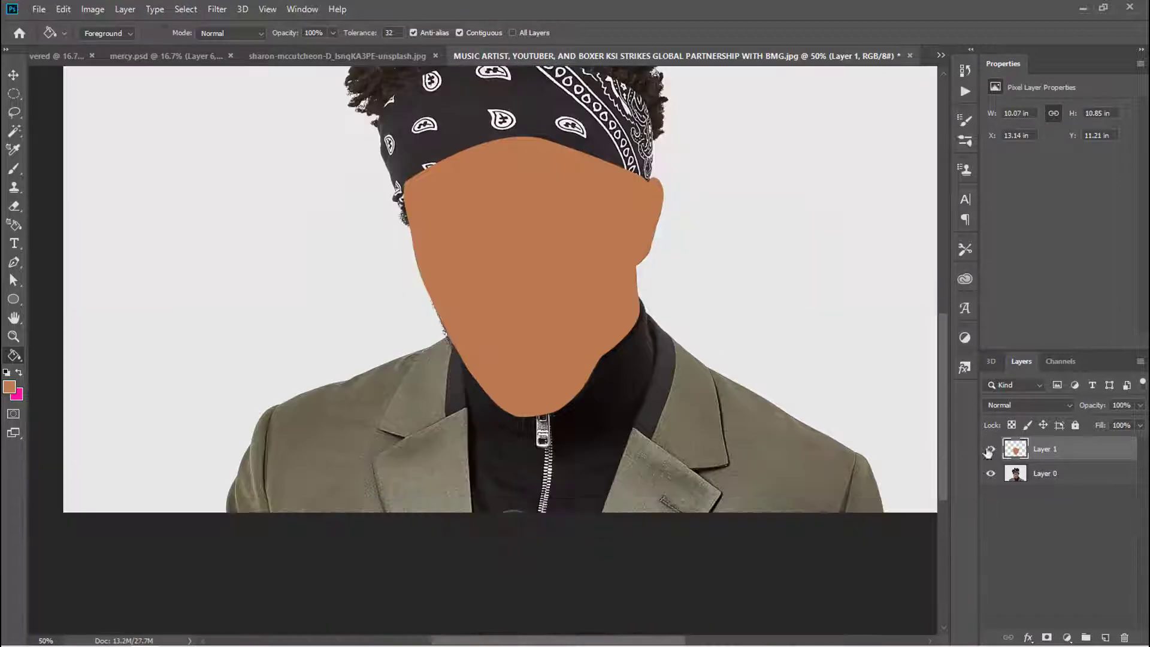
Hide the face fill, fill the headband dark grey, hide that layer, and start the hair path
{"action": "left_click", "coordinate": [990, 449]}
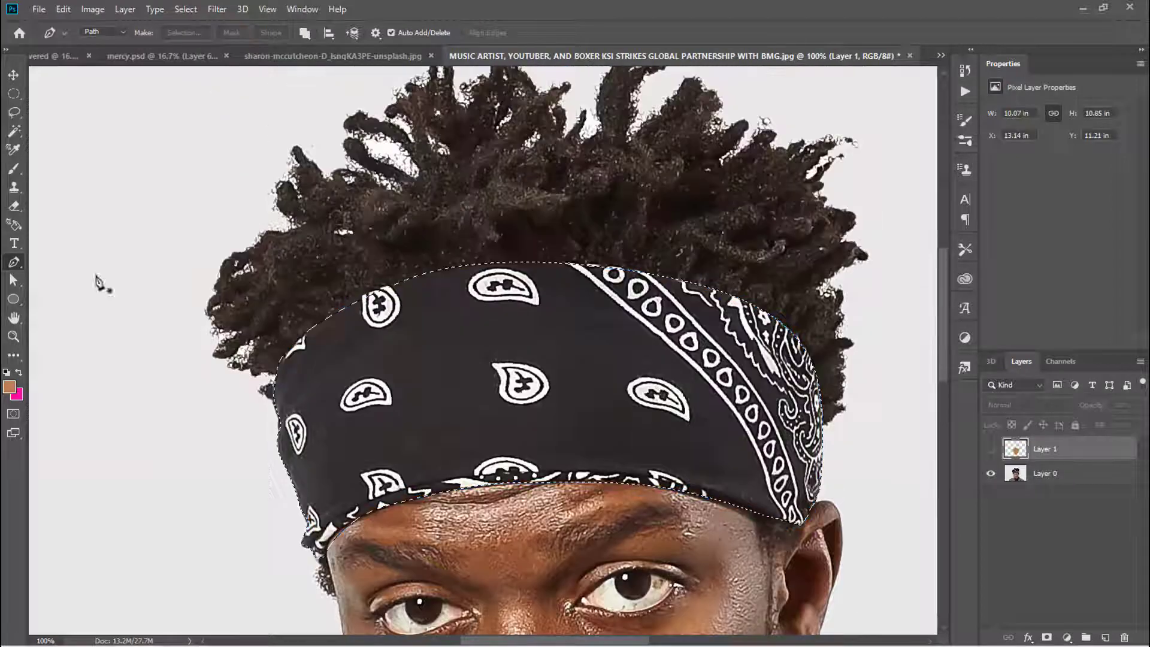
{"action": "left_click", "coordinate": [430, 336]}
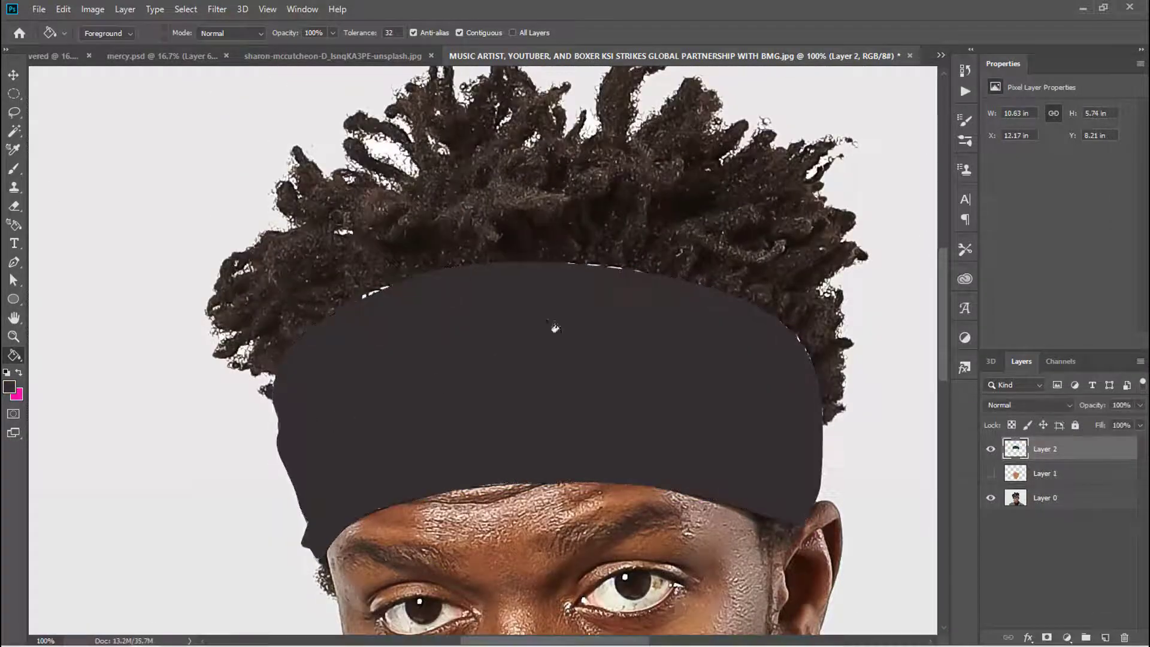
{"action": "left_click", "coordinate": [991, 449]}
{"action": "left_click", "coordinate": [407, 451]}
Trace the hair path around the lower-left hair edge and start up the left side
{"action": "left_click", "coordinate": [379, 426]}
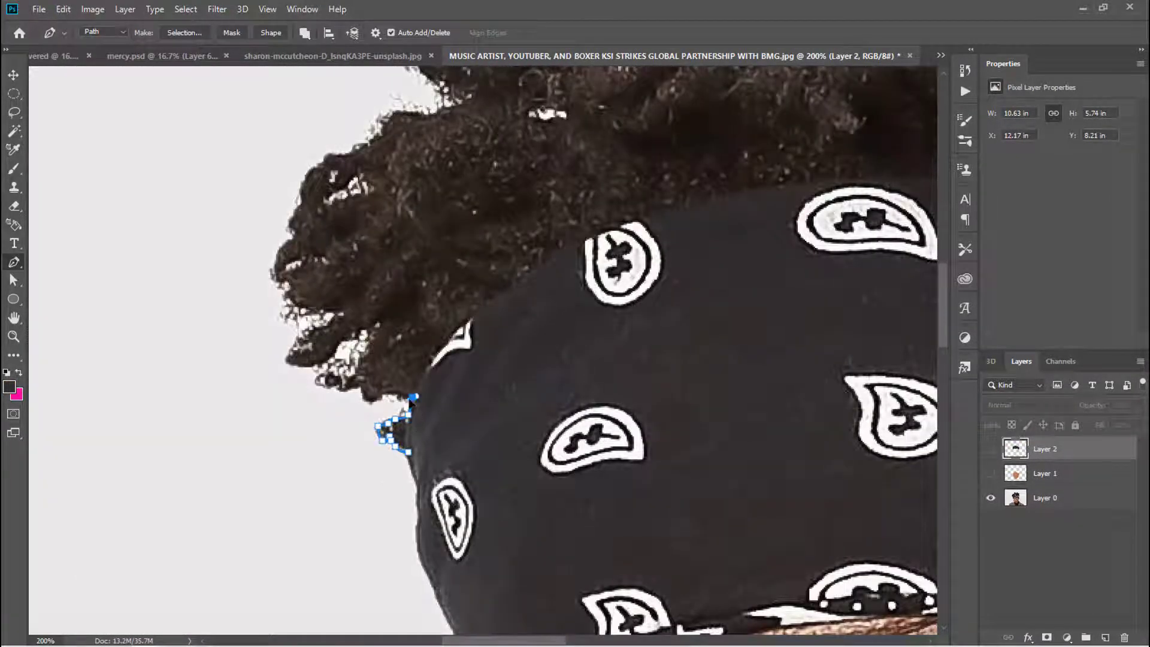
{"action": "left_click", "coordinate": [413, 398]}
{"action": "left_click", "coordinate": [392, 395]}
{"action": "left_click", "coordinate": [326, 378]}
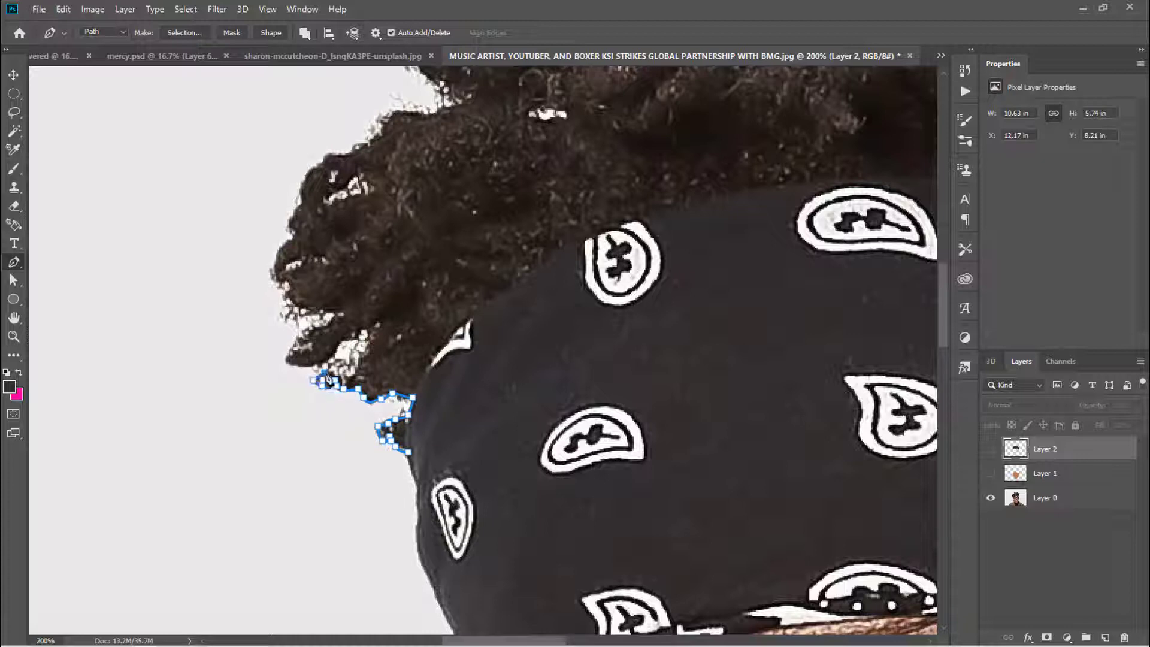
{"action": "left_click", "coordinate": [354, 348]}
{"action": "left_click", "coordinate": [326, 364]}
{"action": "left_click", "coordinate": [282, 357]}
{"action": "left_click", "coordinate": [302, 342]}
{"action": "left_click", "coordinate": [317, 312]}
{"action": "left_click", "coordinate": [339, 312]}
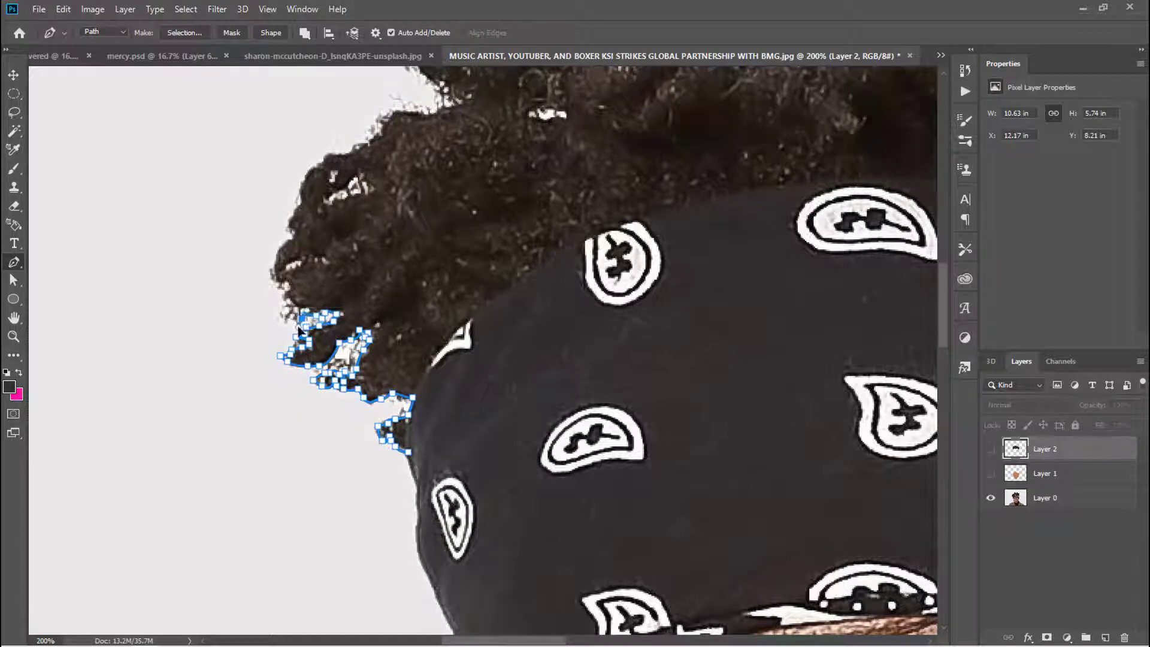
{"action": "left_click", "coordinate": [289, 302]}
{"action": "left_click", "coordinate": [289, 296]}
{"action": "left_click", "coordinate": [286, 288]}
{"action": "left_click", "coordinate": [277, 280]}
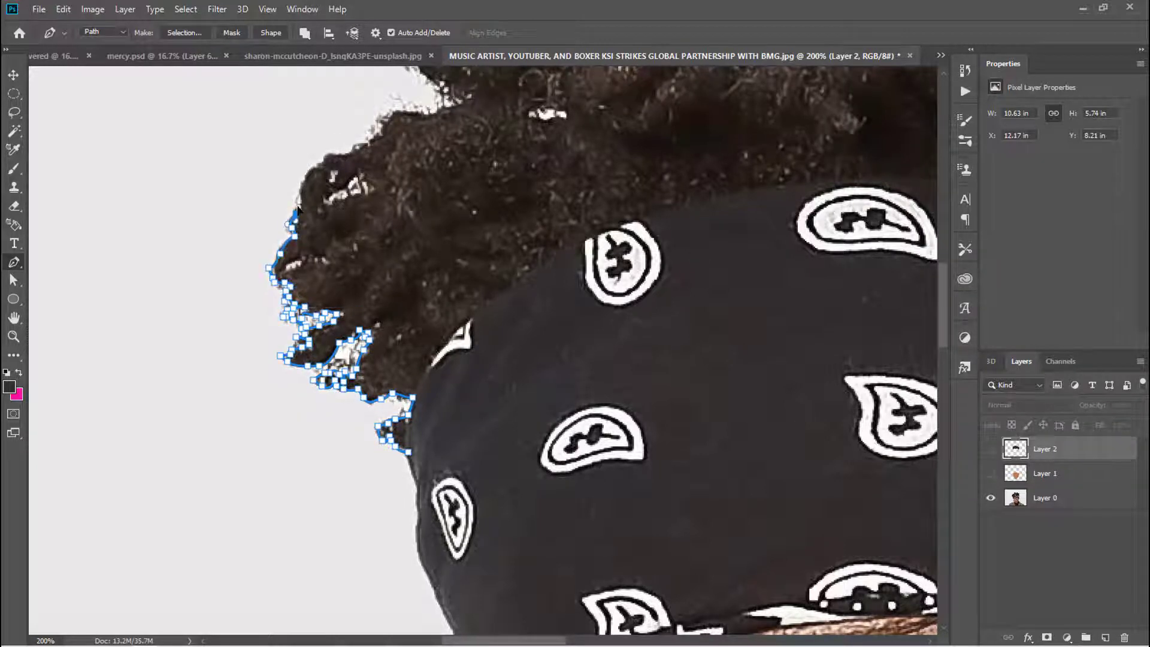
Extend the hair path up the left edge and along the upper hair edge
{"action": "scroll", "coordinate": [288, 240], "scroll_direction": "up", "scroll_amount": 3}
{"action": "left_click", "coordinate": [293, 352]}
{"action": "left_click", "coordinate": [299, 317]}
{"action": "left_click", "coordinate": [307, 293]}
{"action": "left_click", "coordinate": [327, 279]}
{"action": "left_click", "coordinate": [354, 271]}
{"action": "left_click", "coordinate": [401, 237]}
{"action": "left_click", "coordinate": [426, 240]}
{"action": "left_click", "coordinate": [444, 232]}
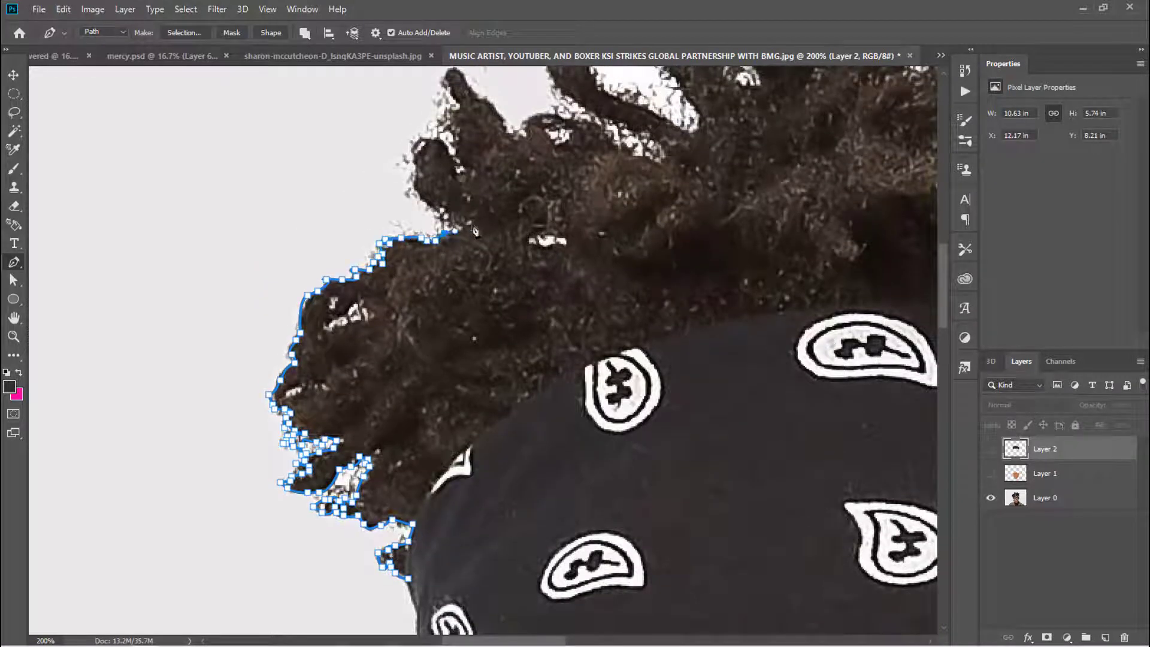
{"action": "left_click", "coordinate": [440, 211]}
{"action": "left_click", "coordinate": [414, 190]}
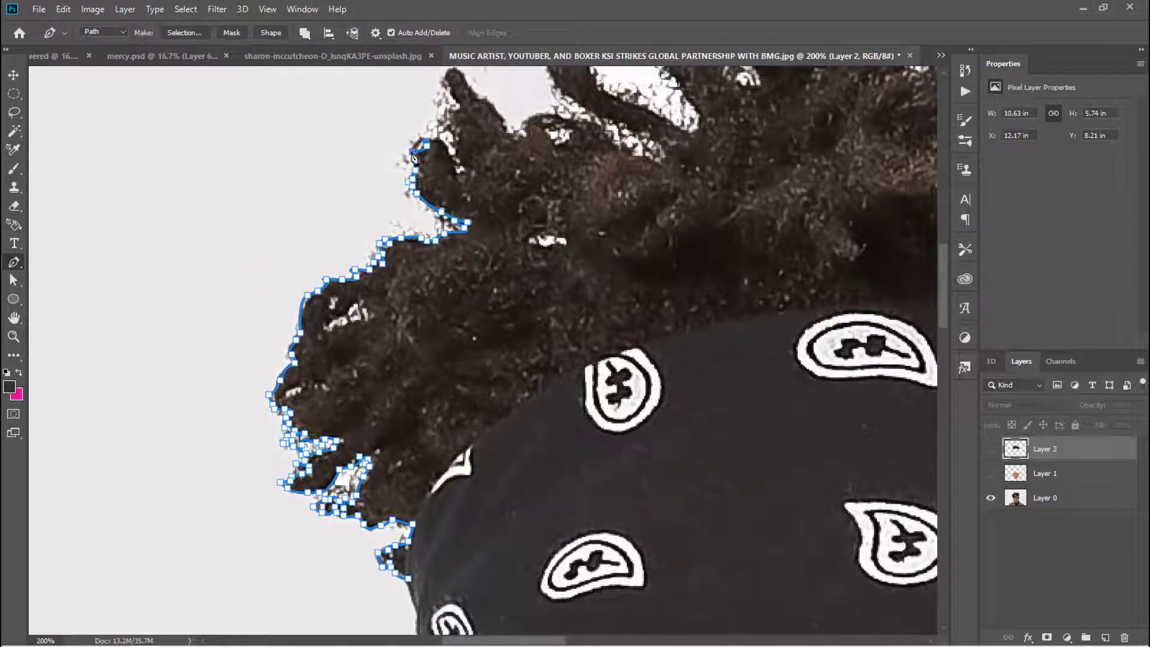
Carry the hair path up and over the first hair lock
{"action": "left_click", "coordinate": [445, 138]}
{"action": "left_click", "coordinate": [459, 168]}
{"action": "left_click", "coordinate": [444, 121]}
{"action": "scroll", "coordinate": [582, 262], "scroll_direction": "up", "scroll_amount": 1}
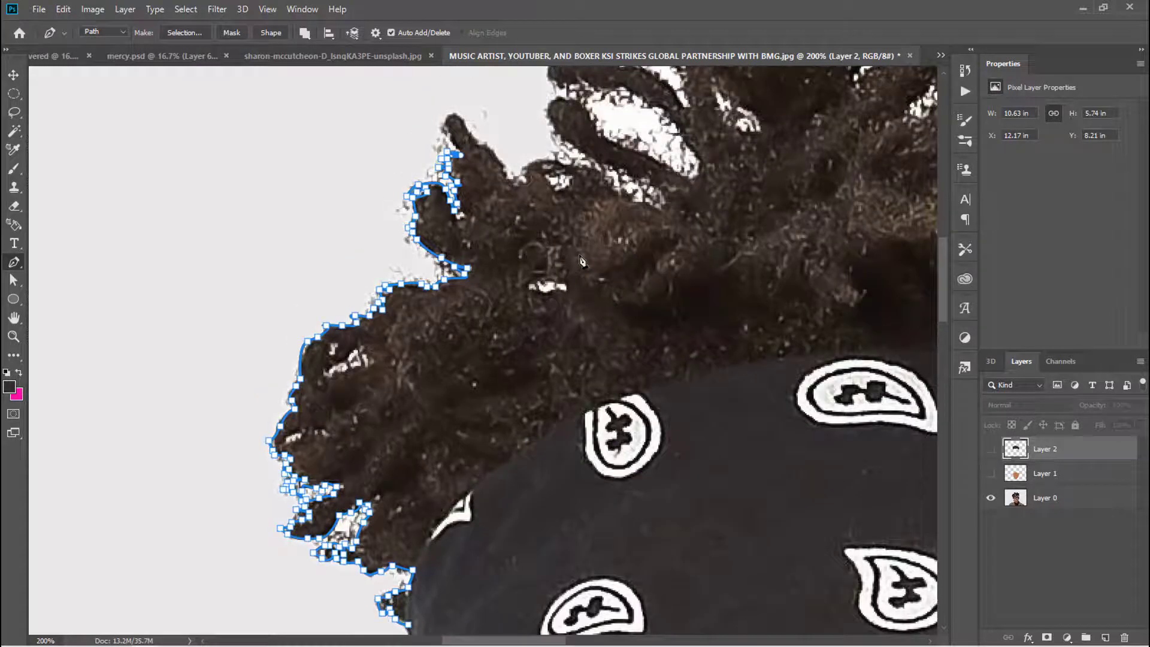
{"action": "left_click", "coordinate": [453, 113]}
{"action": "left_click", "coordinate": [492, 144]}
{"action": "left_click", "coordinate": [508, 175]}
{"action": "left_click", "coordinate": [533, 160]}
{"action": "left_click", "coordinate": [575, 163]}
{"action": "left_click", "coordinate": [608, 184]}
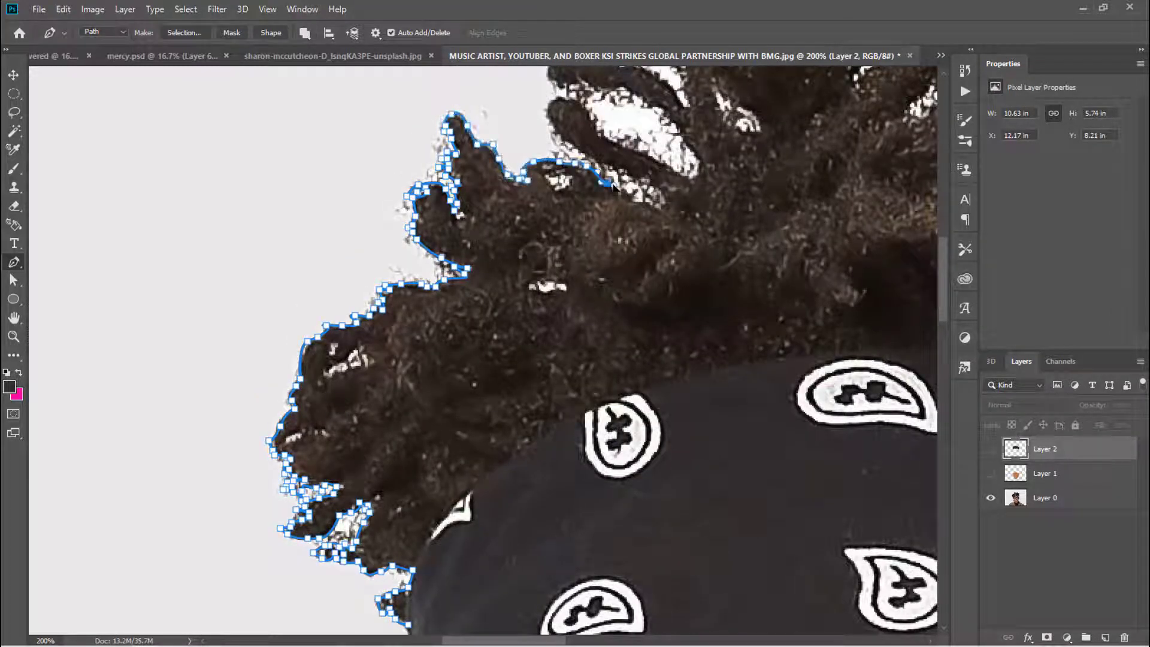
Trace the hair path along the upper hair-lock edge and rightward along the lock
{"action": "left_click", "coordinate": [661, 198]}
{"action": "left_click", "coordinate": [653, 185]}
{"action": "left_click", "coordinate": [638, 177]}
{"action": "left_click", "coordinate": [602, 162]}
{"action": "left_click", "coordinate": [579, 153]}
{"action": "left_click", "coordinate": [565, 148]}
{"action": "left_click", "coordinate": [567, 102]}
{"action": "left_click", "coordinate": [590, 113]}
{"action": "left_click", "coordinate": [632, 150]}
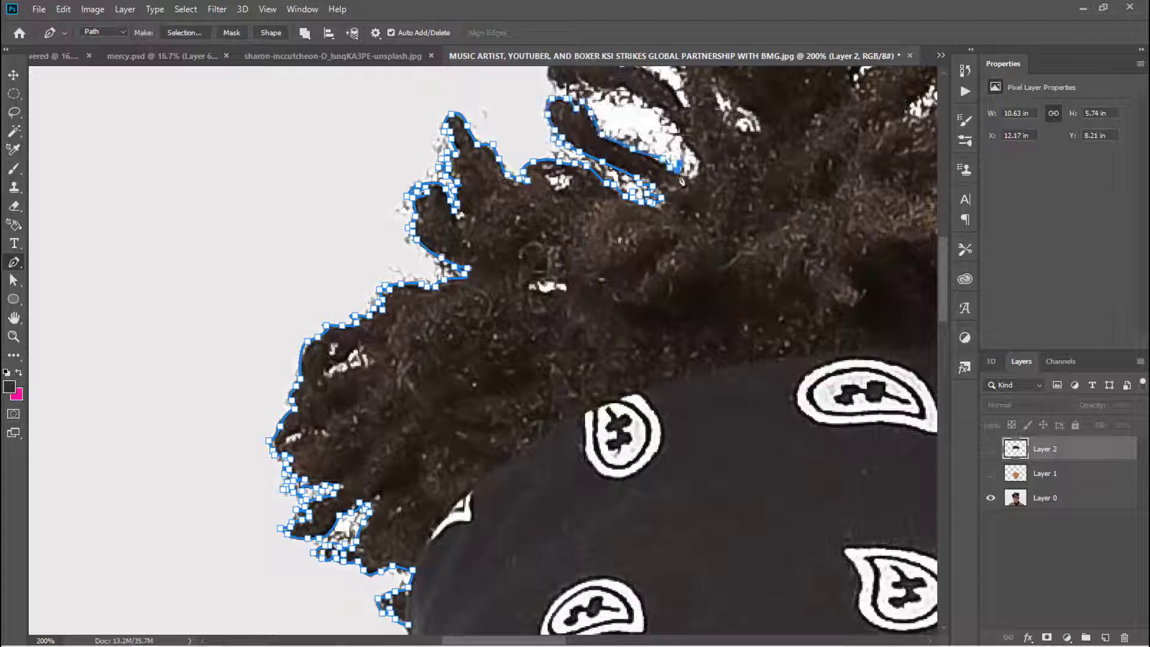
{"action": "left_click", "coordinate": [677, 167]}
{"action": "left_click", "coordinate": [701, 177]}
{"action": "scroll", "coordinate": [701, 177], "scroll_direction": "up", "scroll_amount": 3}
Outline the gap between locks, around the lock's tip, and down the hair edge
{"action": "left_click", "coordinate": [672, 249]}
{"action": "left_click", "coordinate": [664, 241]}
{"action": "left_click", "coordinate": [653, 235]}
{"action": "left_click", "coordinate": [639, 233]}
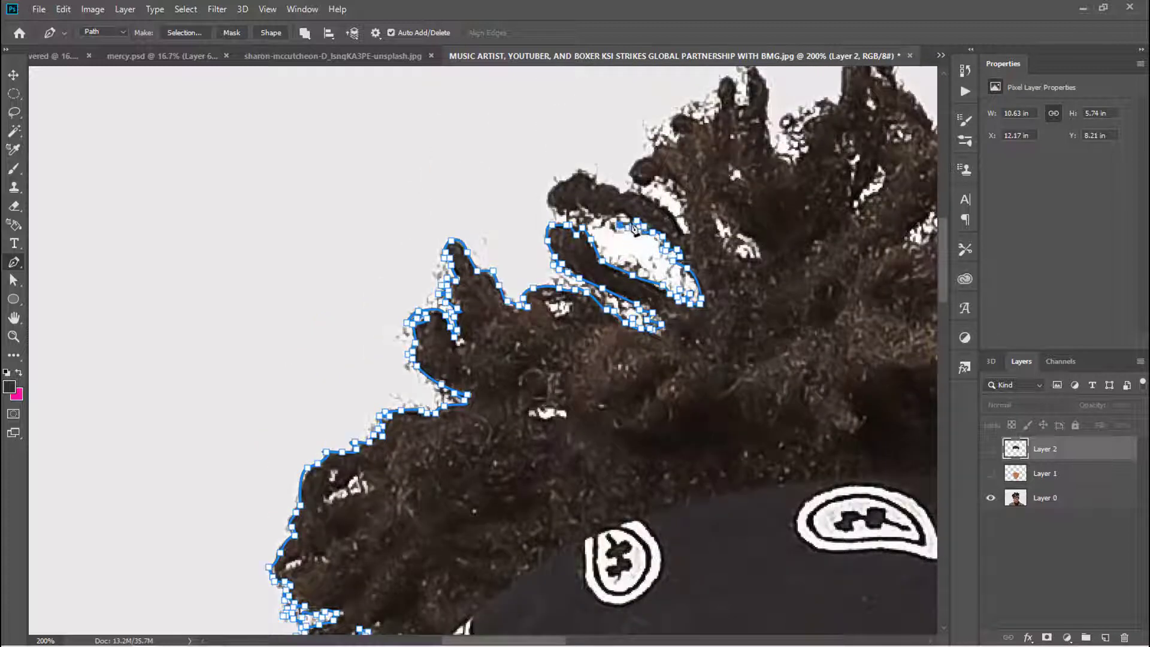
{"action": "left_click", "coordinate": [566, 211]}
{"action": "left_click", "coordinate": [550, 196]}
{"action": "left_click", "coordinate": [575, 163]}
{"action": "left_click", "coordinate": [594, 177]}
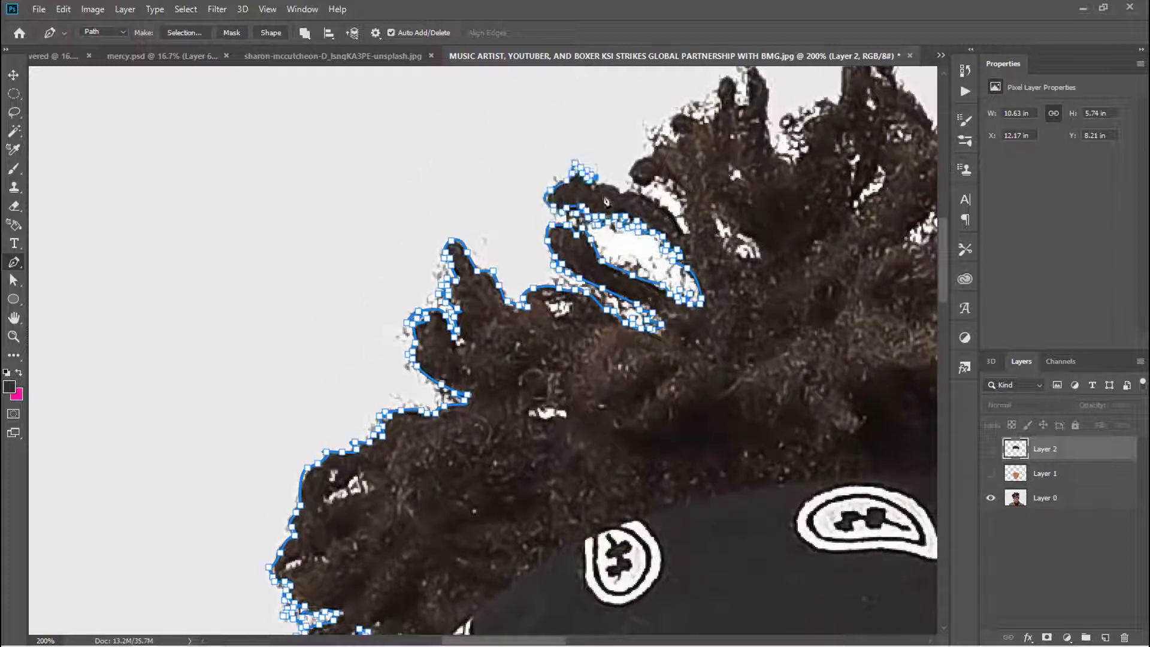
{"action": "left_click", "coordinate": [623, 191]}
{"action": "left_click", "coordinate": [653, 197]}
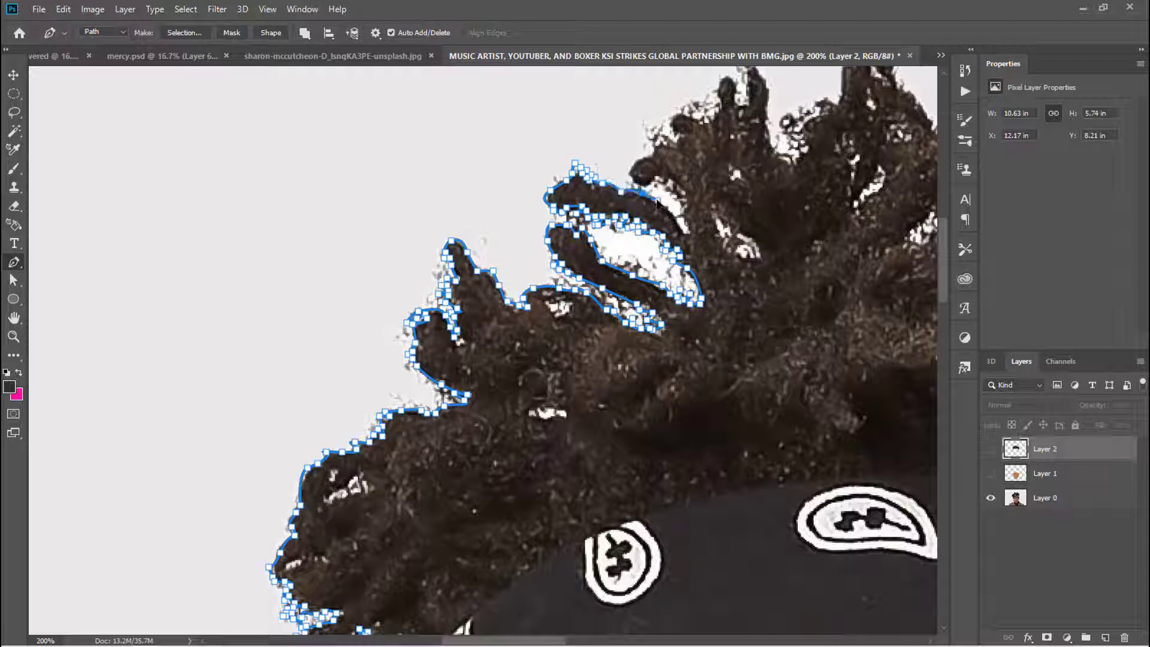
{"action": "left_click", "coordinate": [666, 211]}
{"action": "left_click", "coordinate": [681, 226]}
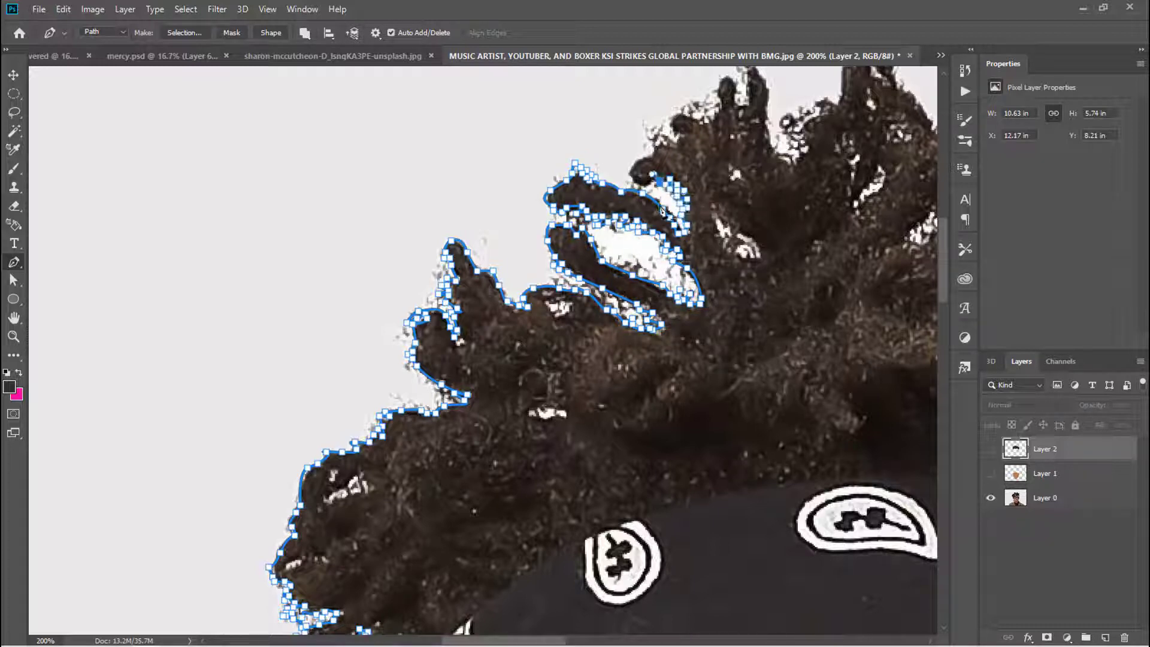
Outline the small hair tuft and the next hair tips down their right edge
{"action": "left_click", "coordinate": [640, 179]}
{"action": "left_click", "coordinate": [630, 166]}
{"action": "left_click", "coordinate": [647, 157]}
{"action": "left_click", "coordinate": [673, 122]}
{"action": "left_click", "coordinate": [694, 115]}
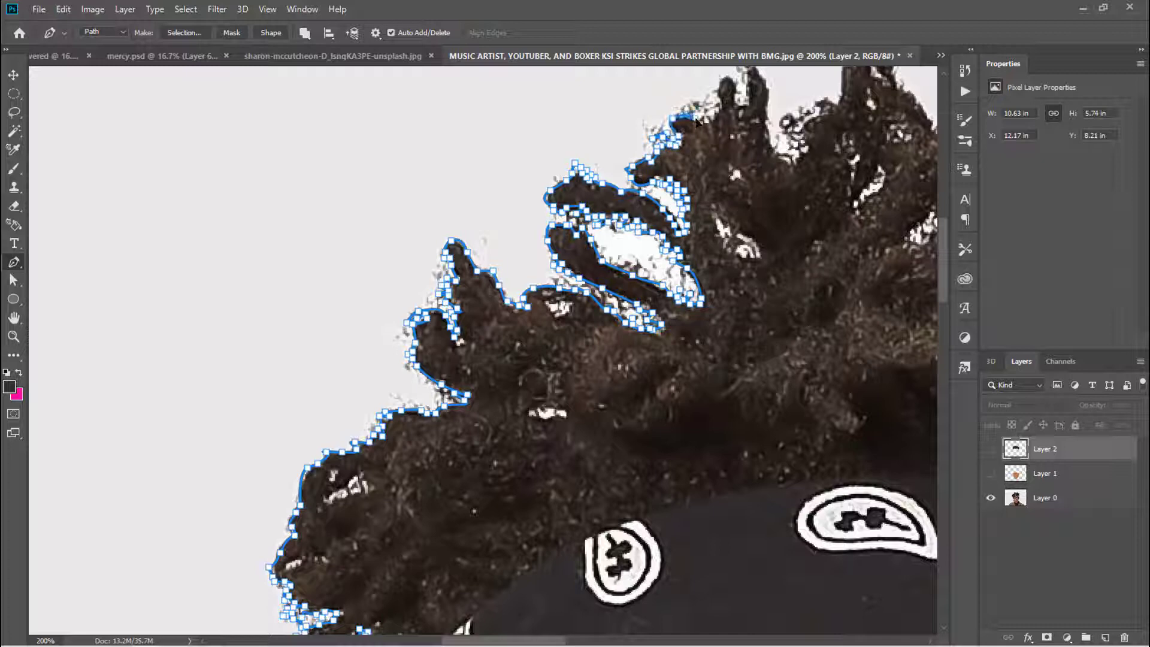
{"action": "scroll", "coordinate": [714, 115], "scroll_direction": "up", "scroll_amount": 3}
{"action": "left_click", "coordinate": [727, 205]}
{"action": "left_click", "coordinate": [738, 226]}
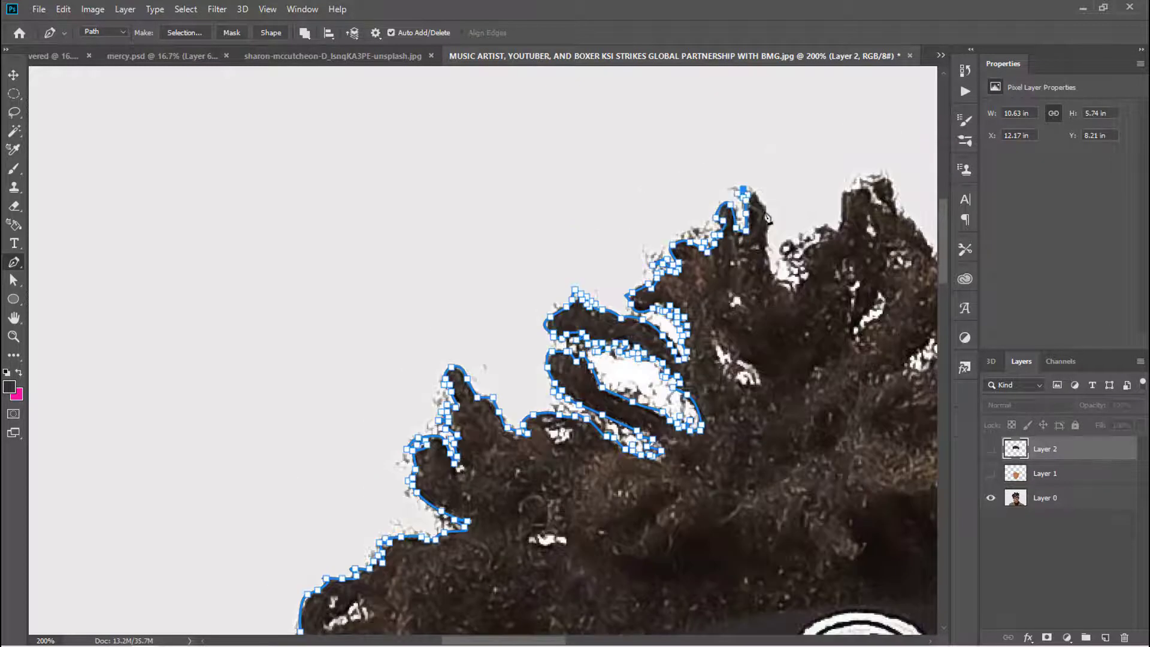
{"action": "mouse_move", "coordinate": [767, 217]}
{"action": "left_mouse_down"}
{"action": "mouse_move", "coordinate": [774, 281]}
{"action": "mouse_move", "coordinate": [843, 231]}
{"action": "left_mouse_up"}
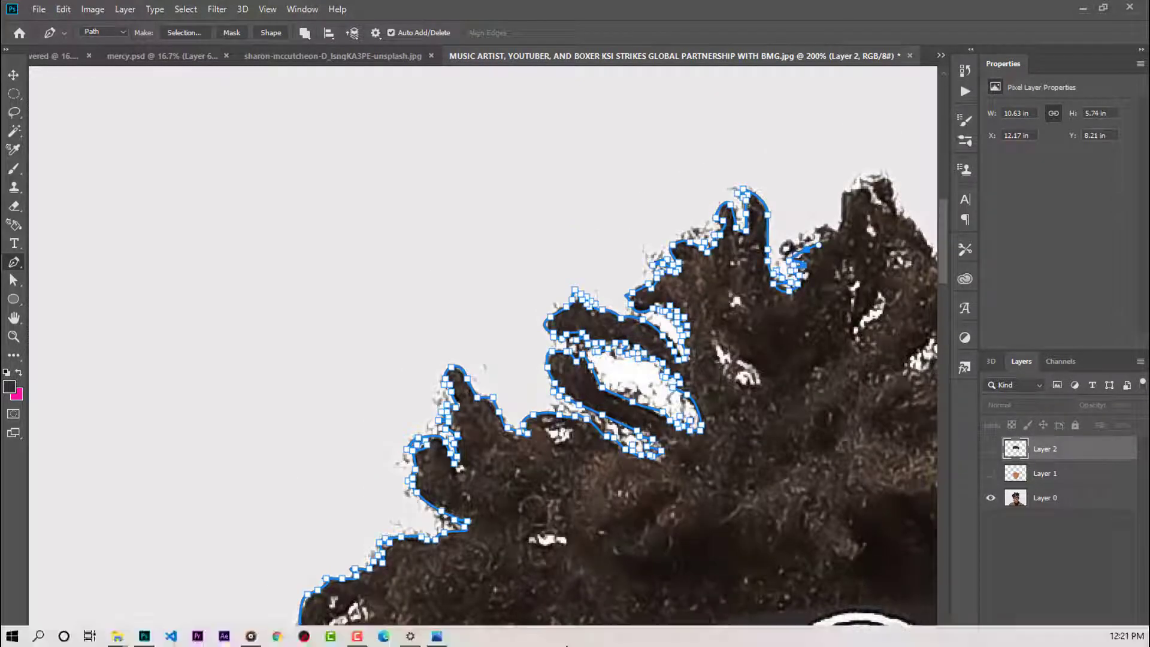
{"action": "scroll", "coordinate": [843, 231], "scroll_direction": "right", "scroll_amount": 8}
Freeform-trace the next hair strand, the gap between strands, and up to the hair tip
{"action": "mouse_move", "coordinate": [359, 231]}
{"action": "left_mouse_down"}
{"action": "mouse_move", "coordinate": [361, 196]}
{"action": "mouse_move", "coordinate": [407, 180]}
{"action": "mouse_move", "coordinate": [456, 264]}
{"action": "left_mouse_up"}
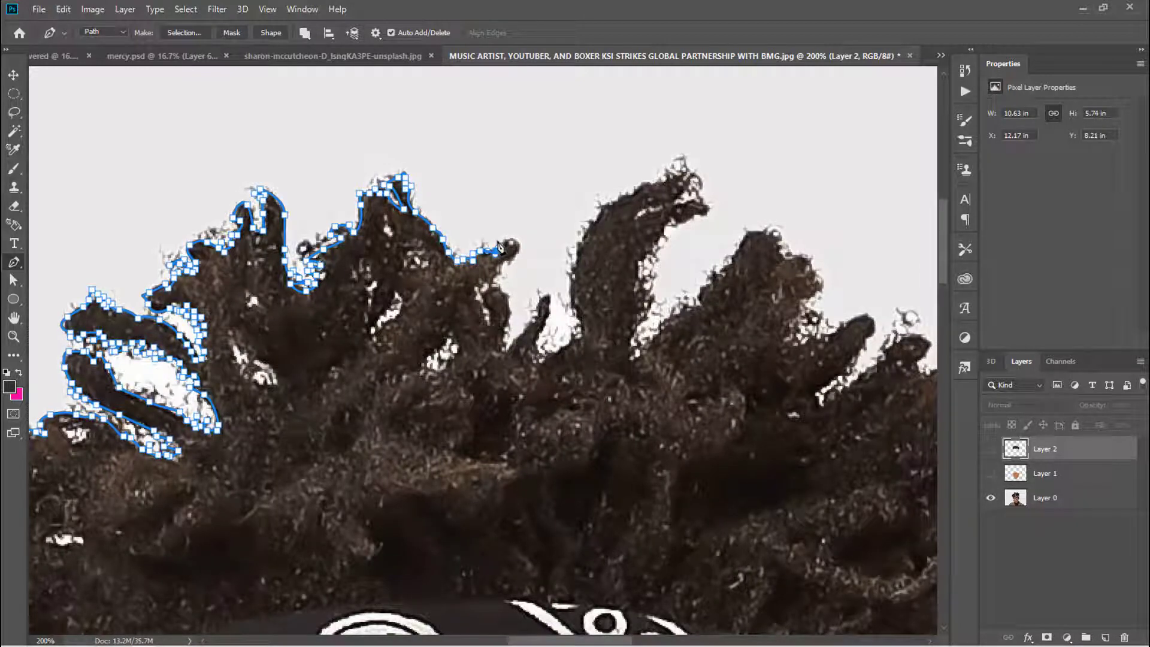
{"action": "left_click_drag", "start_coordinate": [499, 246], "coordinate": [505, 264]}
{"action": "mouse_move", "coordinate": [486, 325]}
{"action": "left_mouse_down"}
{"action": "mouse_move", "coordinate": [551, 309]}
{"action": "mouse_move", "coordinate": [538, 359]}
{"action": "mouse_move", "coordinate": [578, 335]}
{"action": "mouse_move", "coordinate": [576, 359]}
{"action": "left_mouse_up"}
{"action": "scroll", "coordinate": [574, 300], "scroll_direction": "up", "scroll_amount": 3}
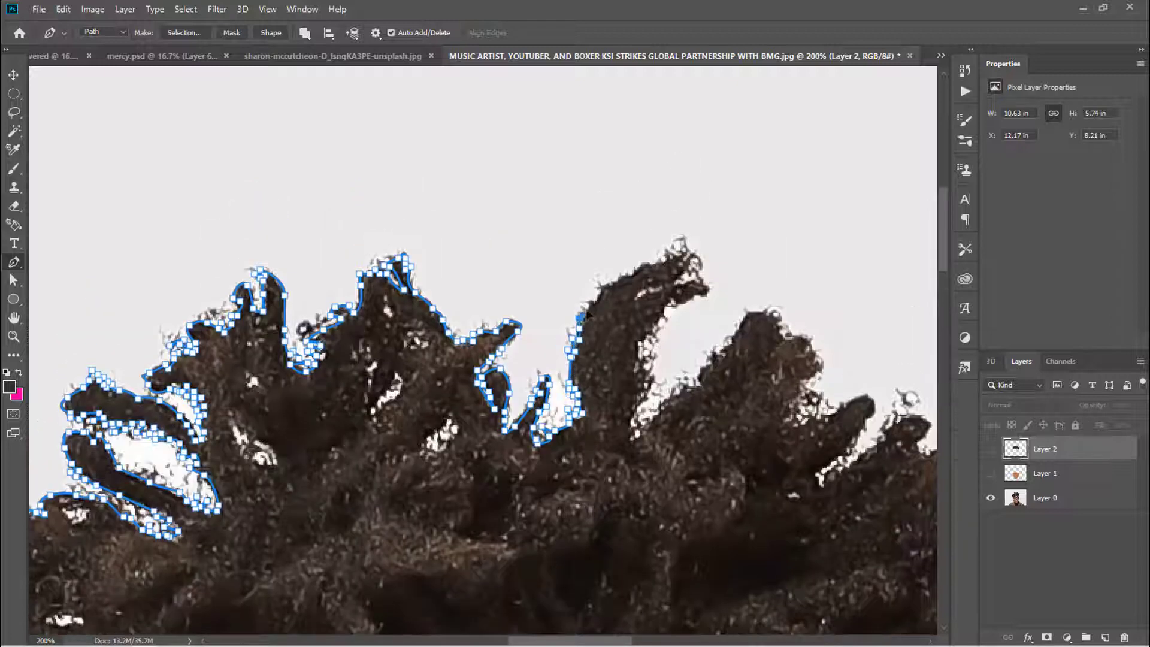
{"action": "scroll", "coordinate": [586, 312], "scroll_direction": "up", "scroll_amount": 2}
{"action": "mouse_move", "coordinate": [586, 313]}
{"action": "left_mouse_down"}
{"action": "mouse_move", "coordinate": [680, 316]}
{"action": "mouse_move", "coordinate": [645, 462]}
{"action": "mouse_move", "coordinate": [664, 478]}
{"action": "left_mouse_up"}
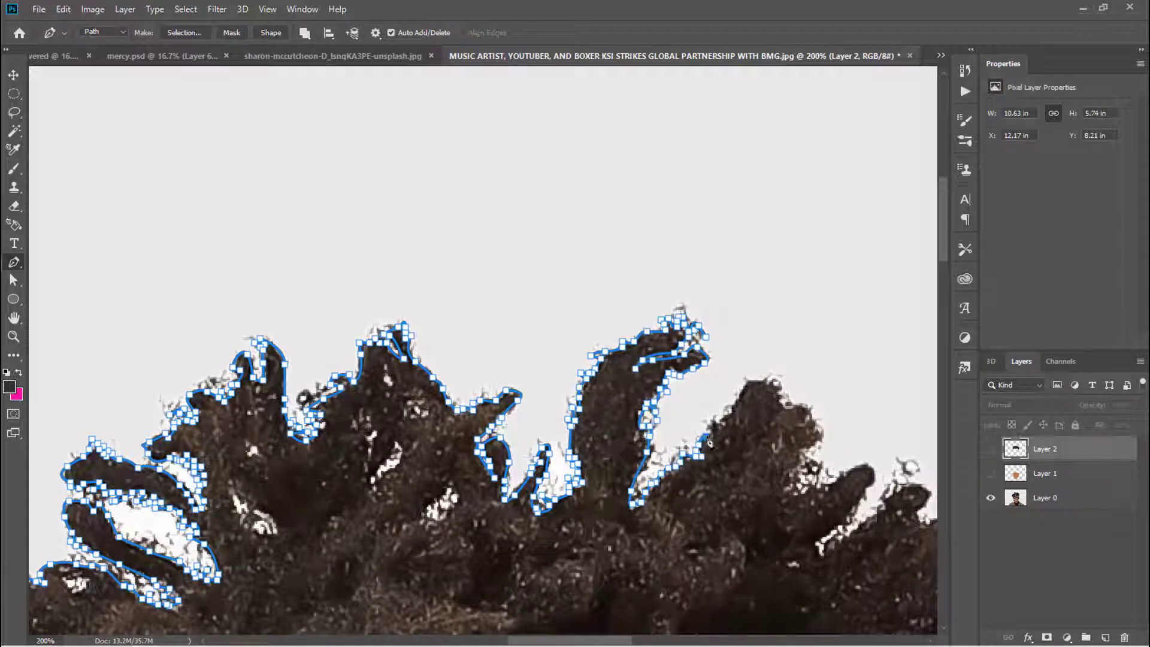
{"action": "scroll", "coordinate": [737, 412], "scroll_direction": "down", "scroll_amount": 5}
{"action": "mouse_move", "coordinate": [732, 248]}
{"action": "left_mouse_down"}
{"action": "mouse_move", "coordinate": [777, 256]}
{"action": "mouse_move", "coordinate": [871, 366]}
{"action": "mouse_move", "coordinate": [927, 326]}
{"action": "left_mouse_up"}
Trace the hair tufts down the right side and close the path across the headband
{"action": "scroll", "coordinate": [927, 326], "scroll_direction": "right", "scroll_amount": 8}
{"action": "mouse_move", "coordinate": [637, 327]}
{"action": "left_mouse_down"}
{"action": "mouse_move", "coordinate": [666, 377]}
{"action": "mouse_move", "coordinate": [743, 393]}
{"action": "left_mouse_up"}
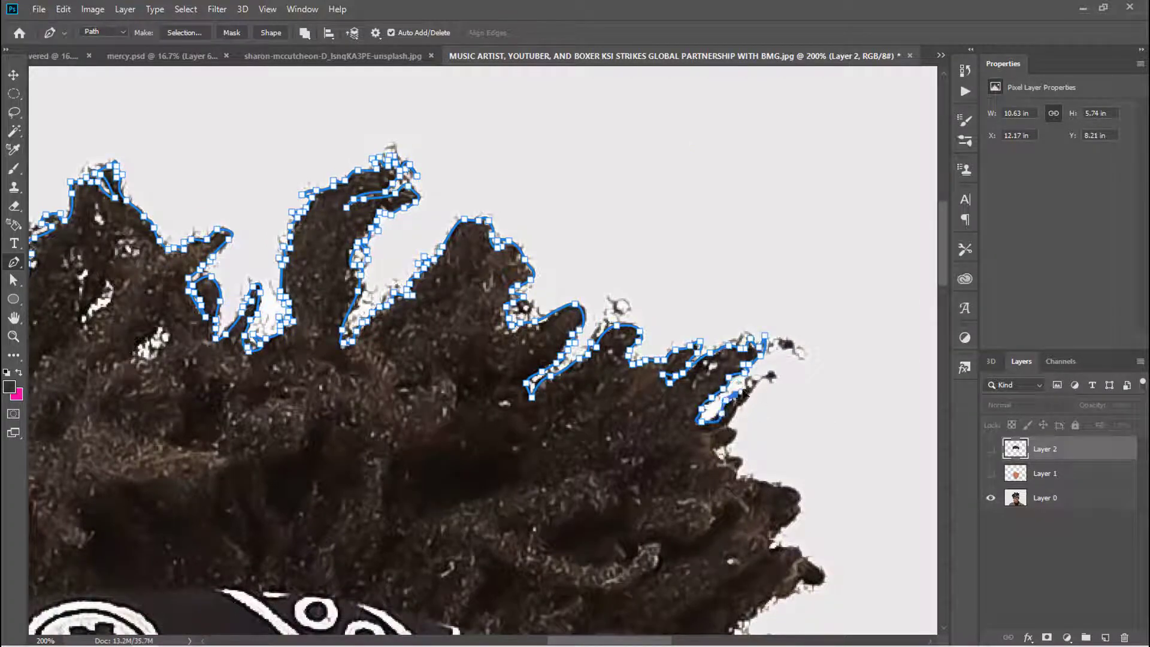
{"action": "left_click_drag", "start_coordinate": [744, 407], "coordinate": [740, 479]}
{"action": "scroll", "coordinate": [740, 479], "scroll_direction": "down", "scroll_amount": 5}
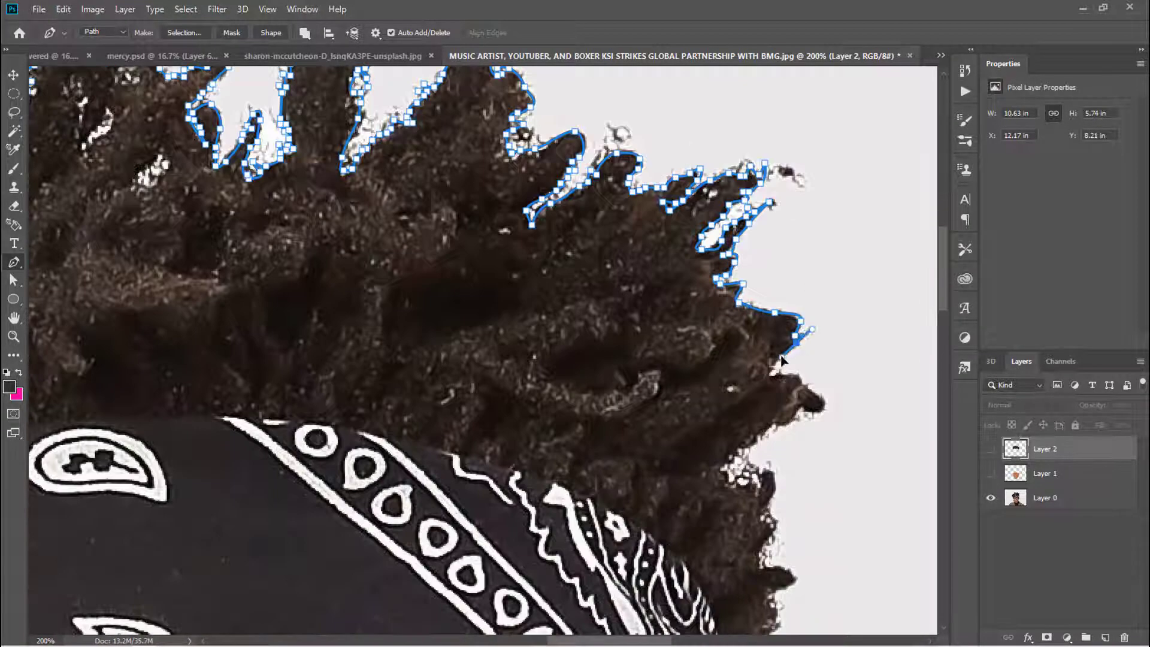
{"action": "mouse_move", "coordinate": [743, 306]}
{"action": "left_mouse_down"}
{"action": "mouse_move", "coordinate": [820, 419]}
{"action": "mouse_move", "coordinate": [763, 446]}
{"action": "left_mouse_up"}
{"action": "left_click_drag", "start_coordinate": [739, 487], "coordinate": [779, 497]}
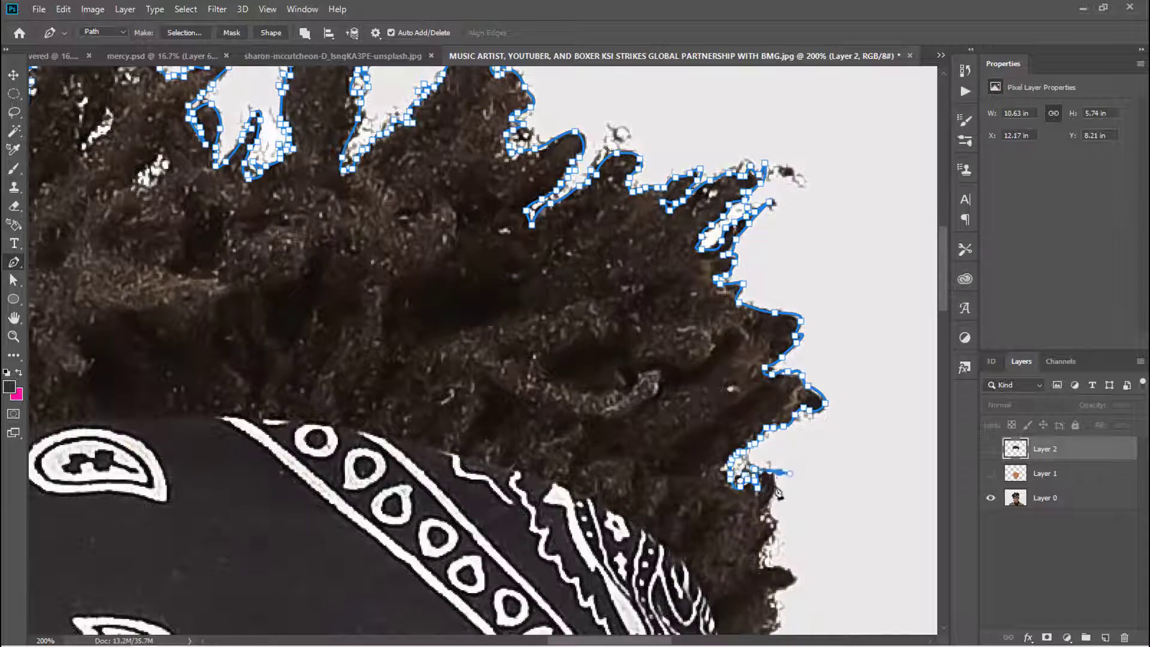
{"action": "scroll", "coordinate": [779, 497], "scroll_direction": "down", "scroll_amount": 5}
{"action": "mouse_move", "coordinate": [779, 337]}
{"action": "left_mouse_down"}
{"action": "mouse_move", "coordinate": [760, 410]}
{"action": "mouse_move", "coordinate": [779, 457]}
{"action": "left_mouse_up"}
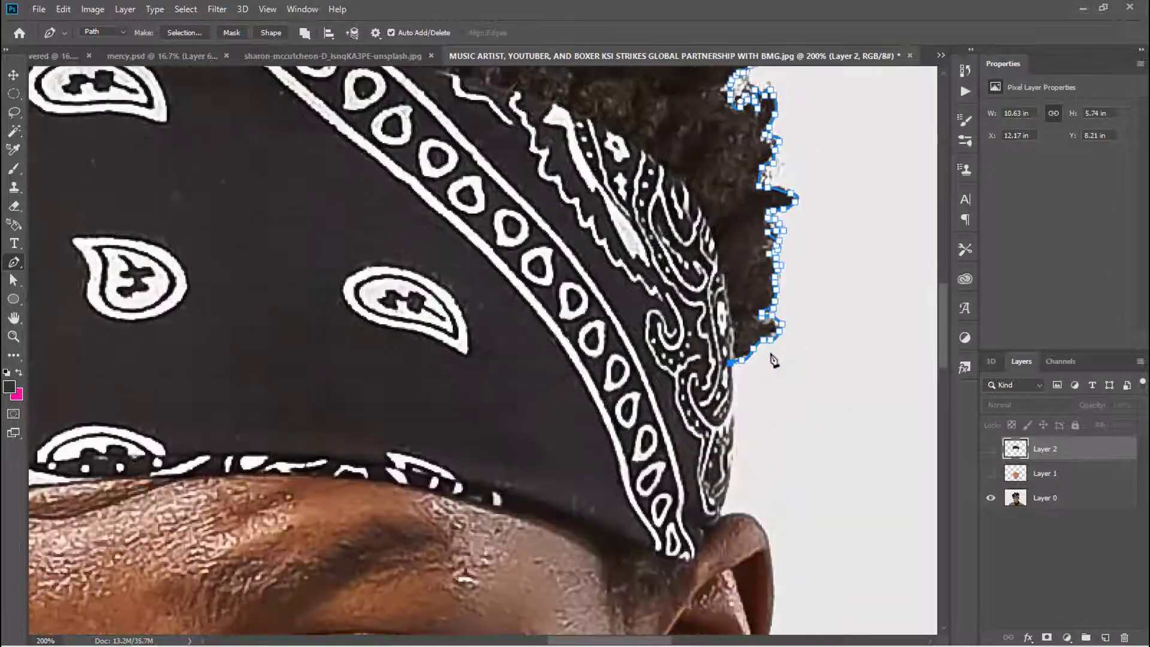
{"action": "left_click_drag", "start_coordinate": [781, 551], "coordinate": [491, 496]}
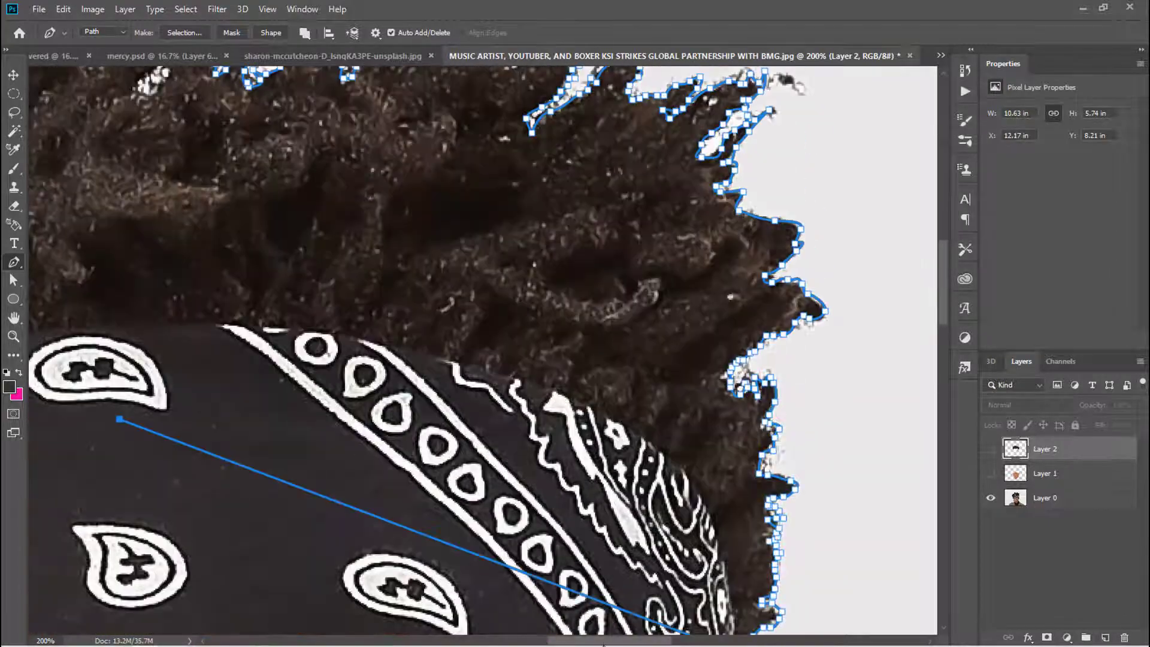
Load the hair path as a selection and fill it with sampled dark brown on a new layer
{"action": "key", "text": "ctrl+0"}
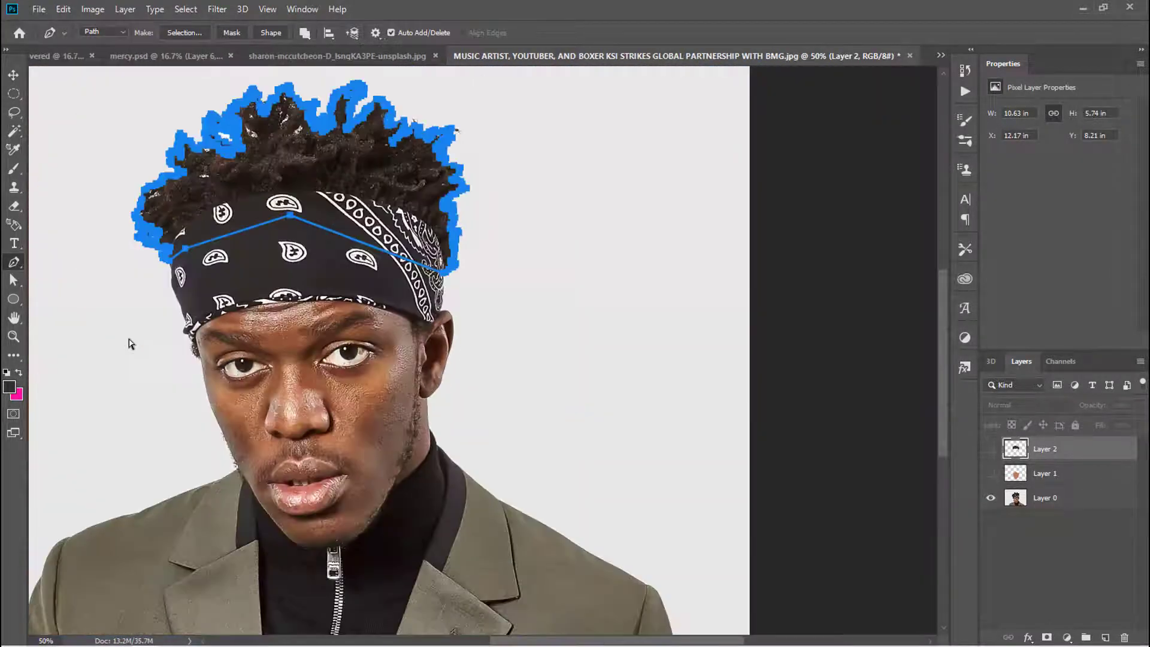
{"action": "key", "text": "ctrl+Return"}
{"action": "key", "text": "ctrl+shift+alt+n"}
{"action": "key", "text": "i"}
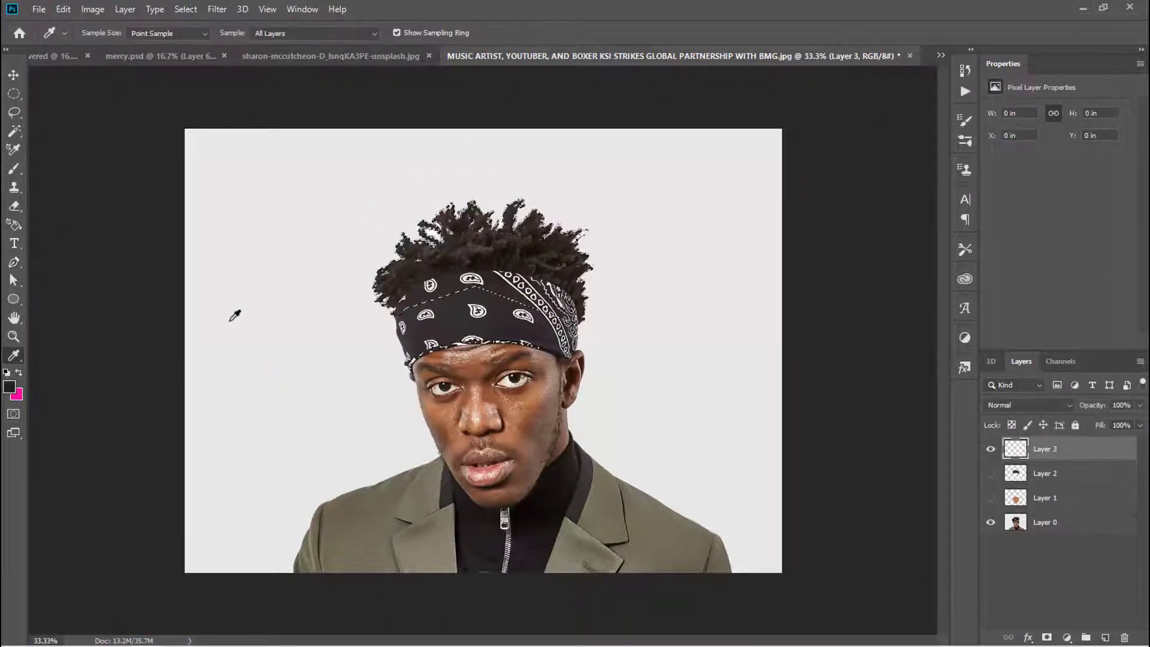
{"action": "key", "text": "g"}
{"action": "left_click", "coordinate": [480, 311]}
{"action": "left_click", "coordinate": [991, 522]}
Move the headband layer above the hair fill and toggle fill layers to compare them
{"action": "left_click", "coordinate": [991, 473]}
{"action": "left_click_drag", "start_coordinate": [1045, 473], "coordinate": [1045, 446]}
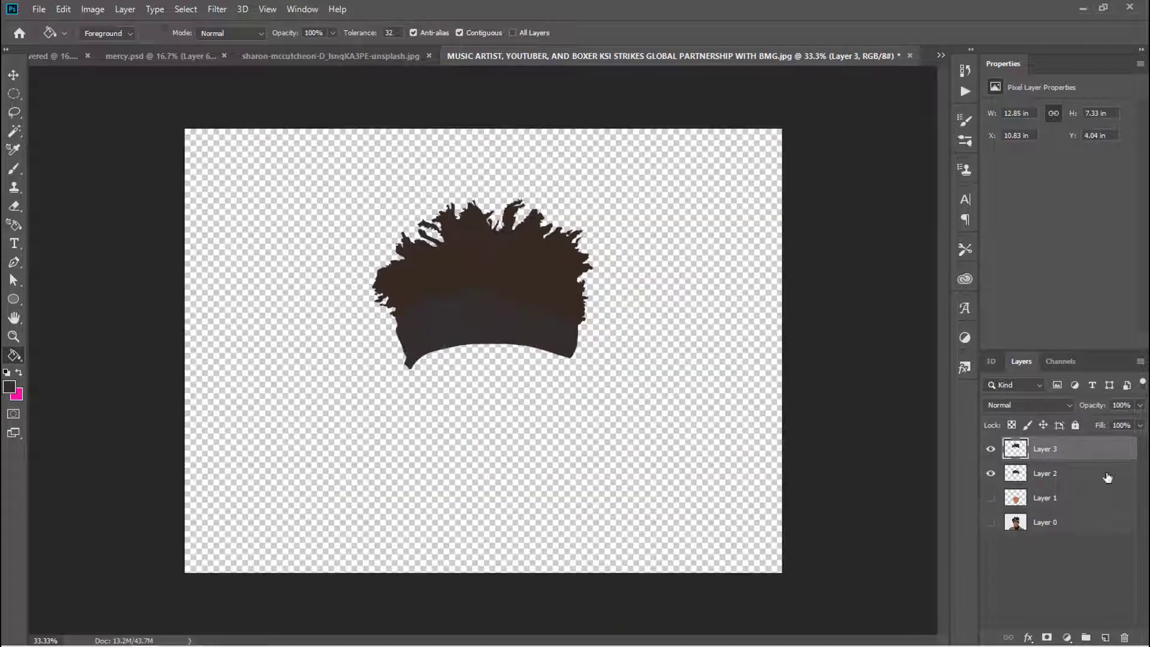
{"action": "left_click", "coordinate": [990, 498]}
{"action": "left_click", "coordinate": [991, 521]}
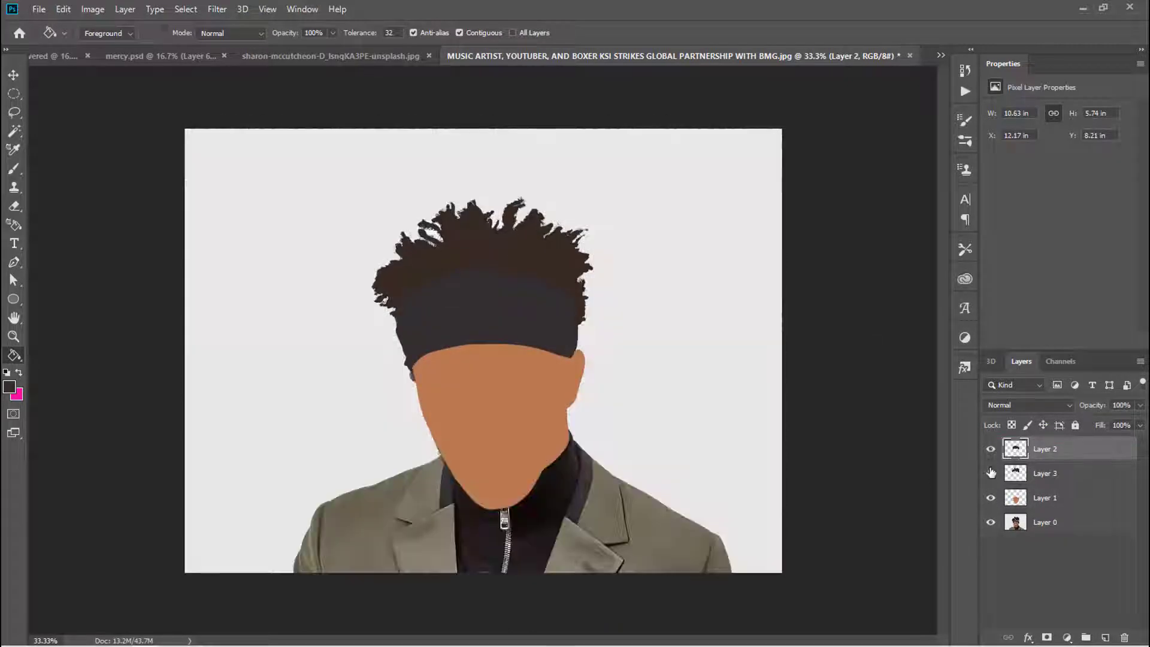
{"action": "left_click", "coordinate": [990, 449]}
{"action": "left_click", "coordinate": [991, 473]}
{"action": "left_click", "coordinate": [991, 448]}
{"action": "left_click", "coordinate": [991, 473]}
Fill the hair area red on new Layer 4, then show only the original photo layer
{"action": "key", "text": "ctrl+shift+alt+n"}
{"action": "key", "text": "p"}
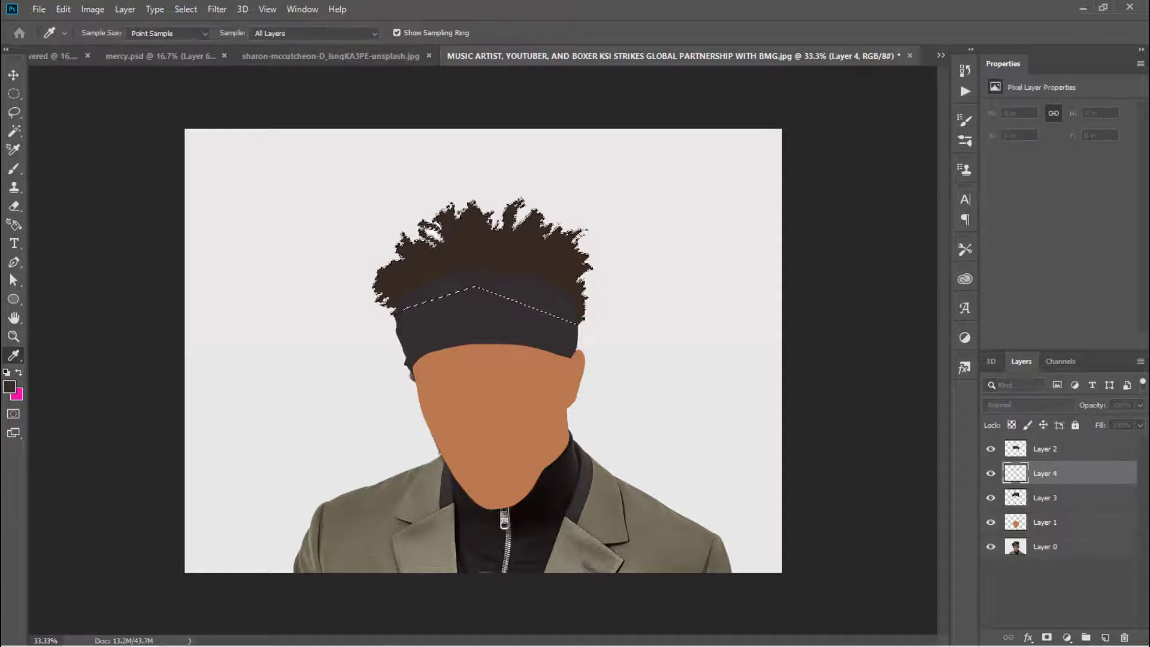
{"action": "left_click", "coordinate": [475, 286]}
{"action": "key", "text": "i"}
{"action": "key", "text": "g"}
{"action": "left_click", "coordinate": [501, 252]}
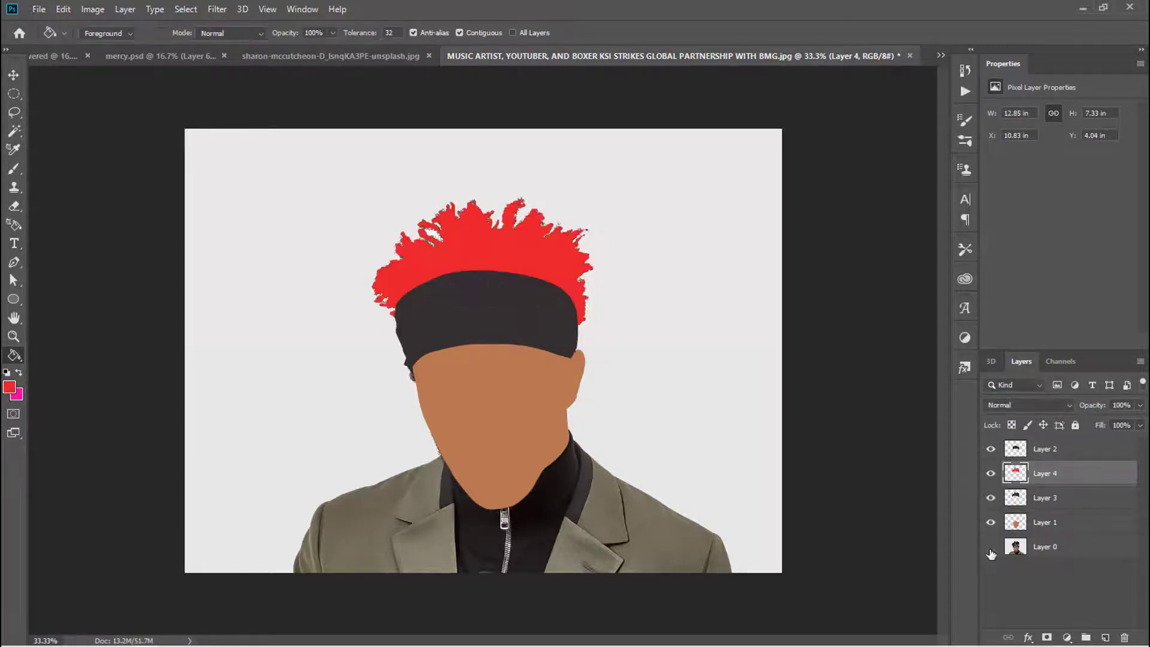
{"action": "left_click", "coordinate": [991, 546]}
{"action": "key", "text": "ctrl+plus"}
{"action": "key", "text": "ctrl+plus"}
{"action": "key", "text": "ctrl+plus"}
Trace an anchor-point path along the temple hairline
{"action": "key", "text": "p"}
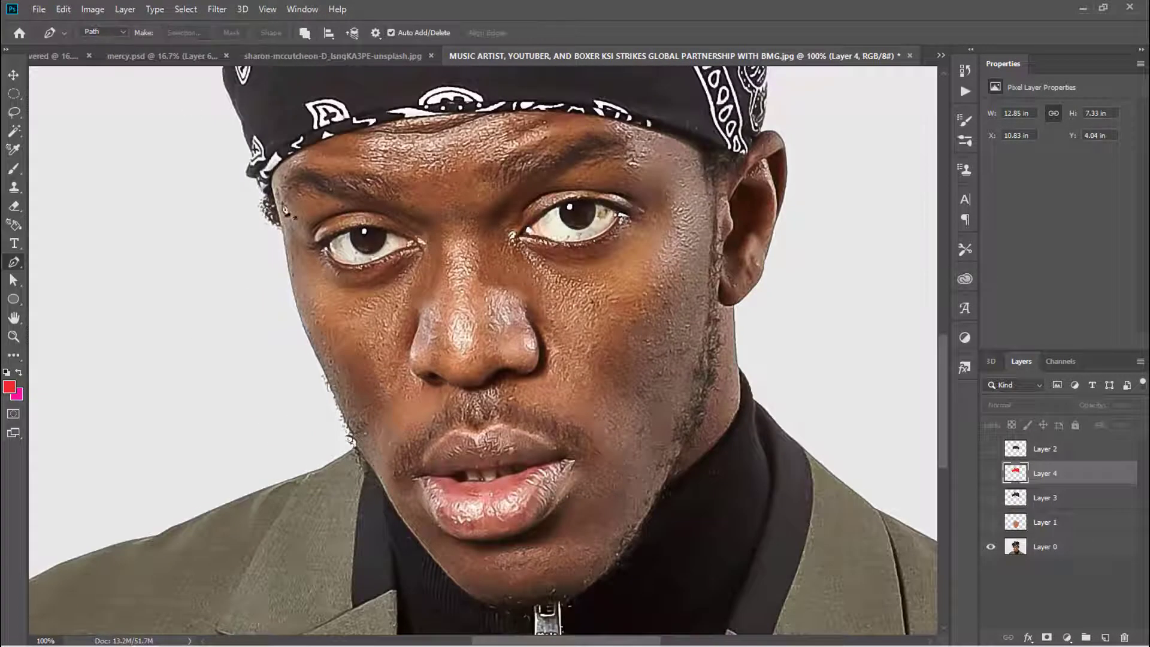
{"action": "key", "text": "ctrl+plus"}
{"action": "key", "text": "ctrl+plus"}
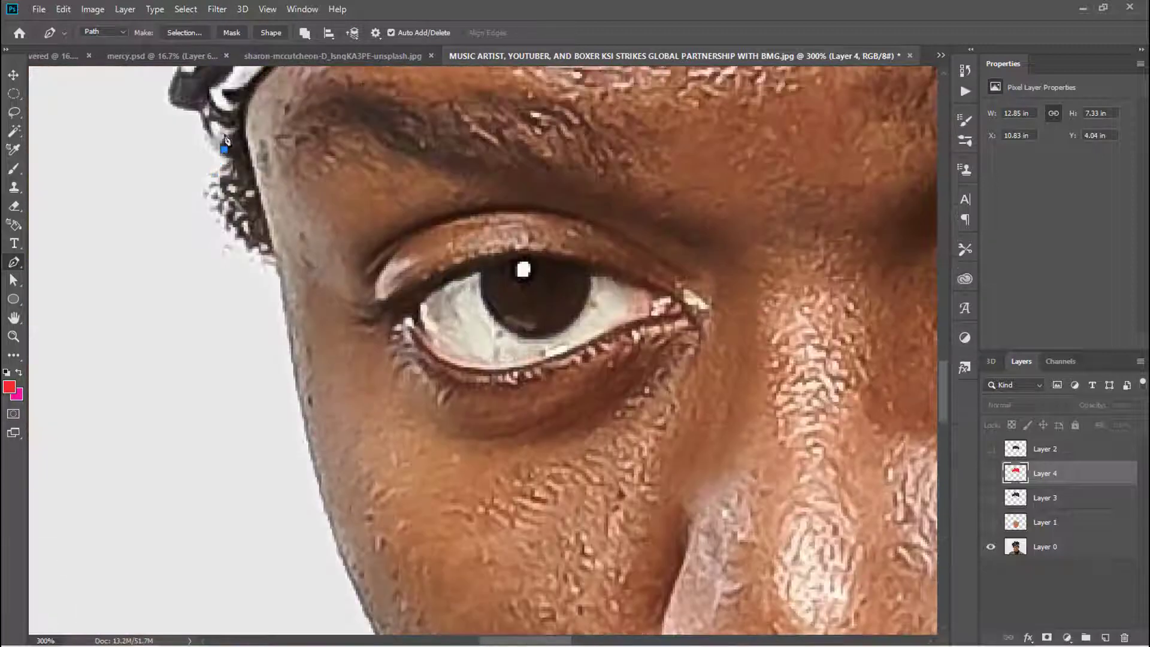
{"action": "left_click", "coordinate": [240, 123]}
{"action": "left_click", "coordinate": [250, 105]}
{"action": "left_click", "coordinate": [252, 162]}
{"action": "left_click", "coordinate": [271, 233]}
{"action": "left_click", "coordinate": [275, 265]}
{"action": "left_click", "coordinate": [219, 186]}
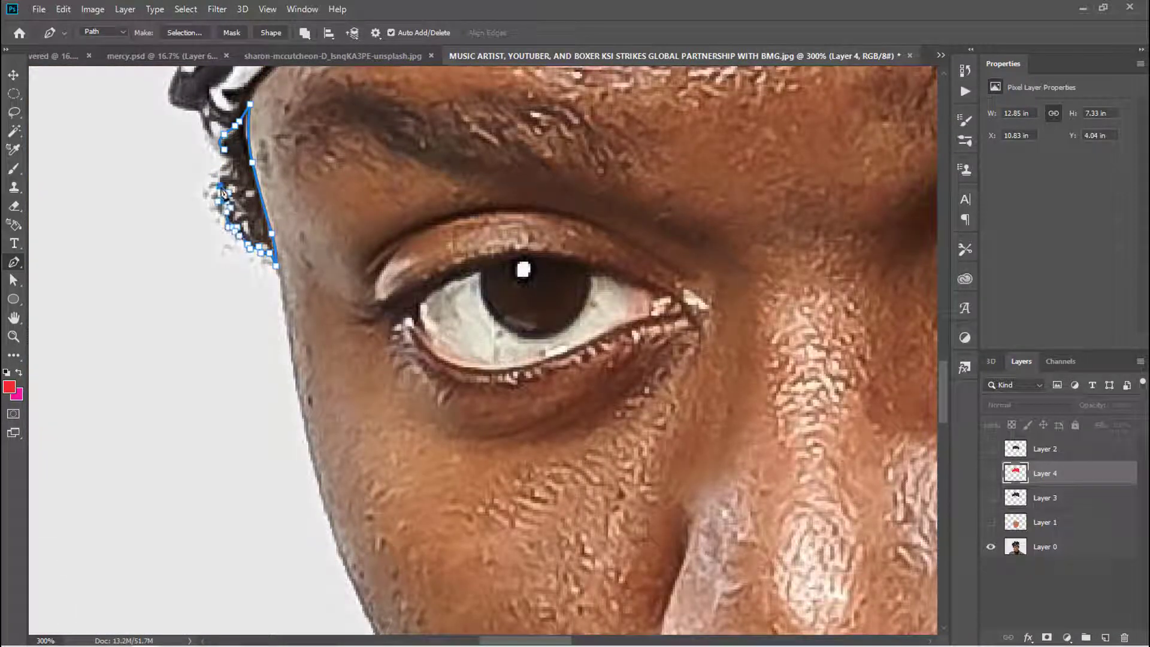
Start the moustache outline at the lip corner and trace up its left edge
{"action": "scroll", "coordinate": [232, 164], "scroll_direction": "down", "scroll_amount": 5}
{"action": "scroll", "coordinate": [300, 228], "scroll_direction": "down", "scroll_amount": 5}
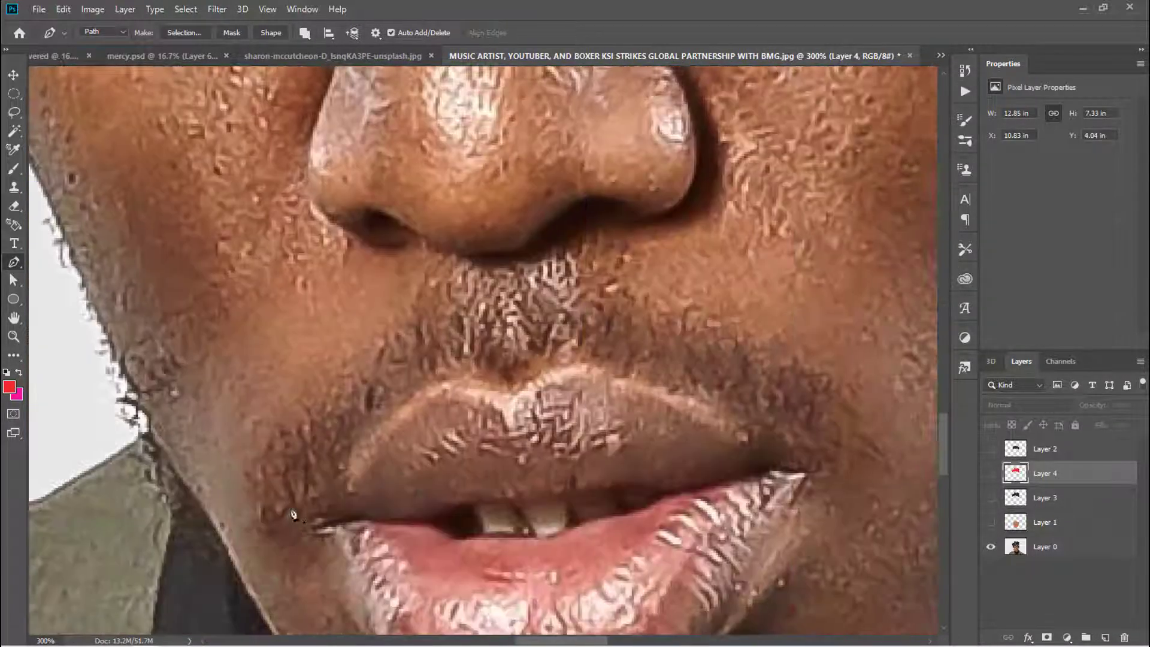
{"action": "scroll", "coordinate": [352, 274], "scroll_direction": "down", "scroll_amount": 2}
{"action": "left_click", "coordinate": [295, 330]}
{"action": "left_click", "coordinate": [286, 322]}
{"action": "left_click", "coordinate": [275, 331]}
{"action": "left_click", "coordinate": [265, 323]}
{"action": "left_click", "coordinate": [256, 330]}
{"action": "left_click", "coordinate": [256, 303]}
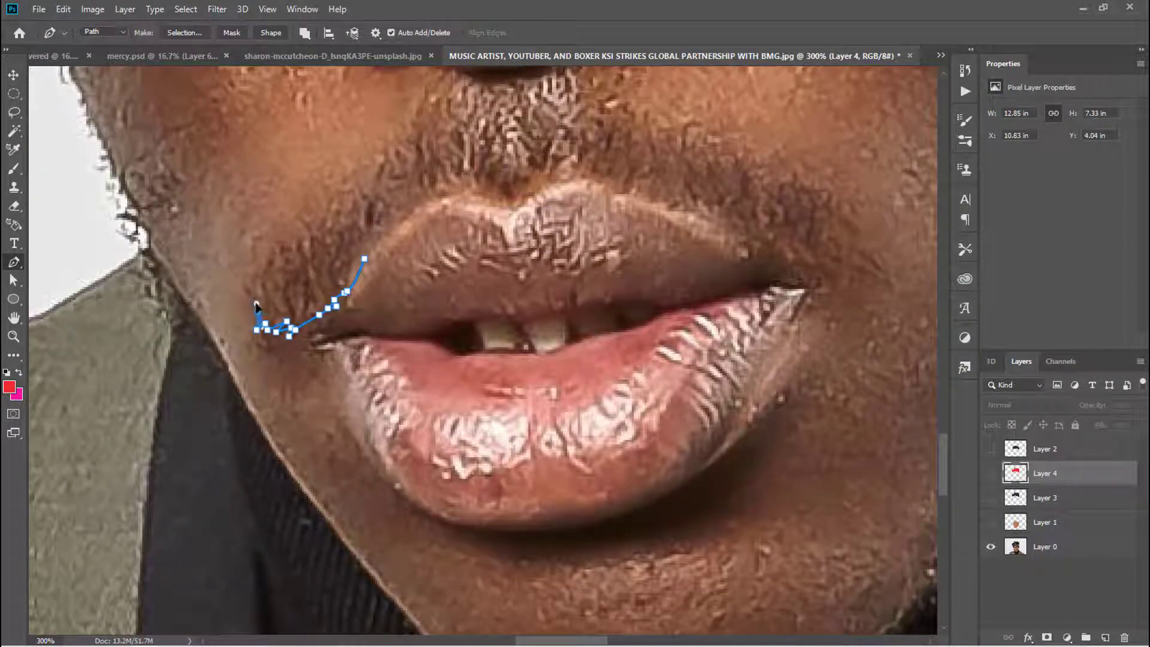
{"action": "left_click", "coordinate": [264, 288]}
{"action": "left_click", "coordinate": [261, 271]}
{"action": "left_click", "coordinate": [273, 257]}
{"action": "left_click", "coordinate": [282, 267]}
{"action": "left_click", "coordinate": [287, 247]}
{"action": "left_click", "coordinate": [293, 254]}
{"action": "scroll", "coordinate": [335, 202], "scroll_direction": "up", "scroll_amount": 3}
Extend the moustache outline along its top edge beneath the nose
{"action": "left_click", "coordinate": [345, 330]}
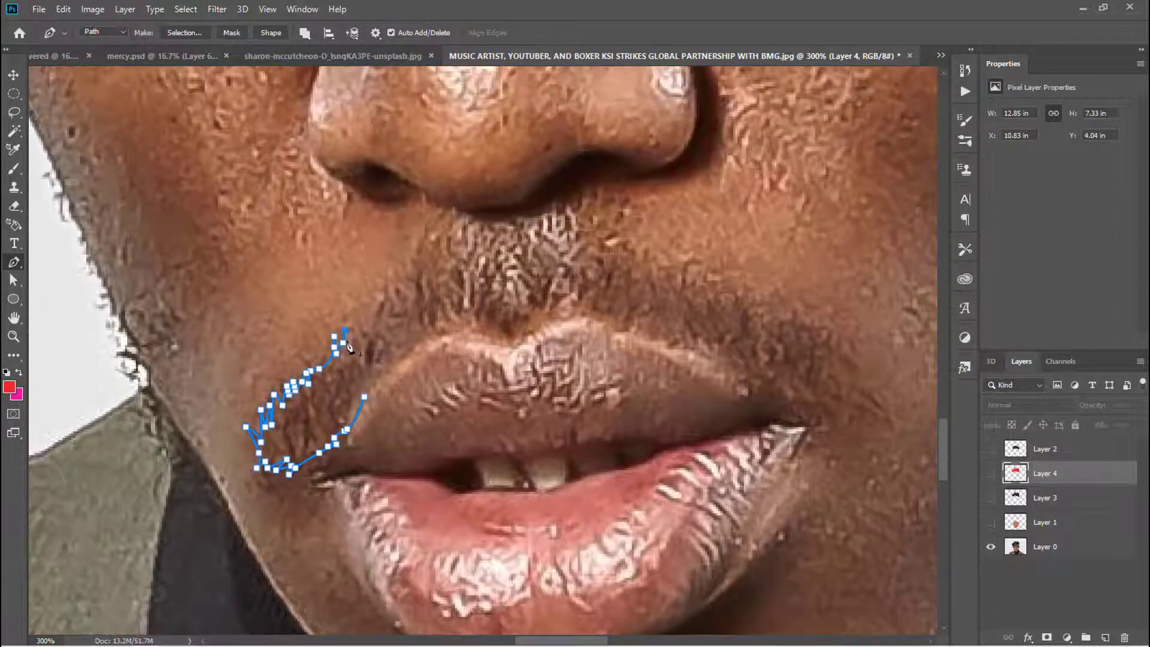
{"action": "left_click", "coordinate": [396, 304]}
{"action": "left_click", "coordinate": [401, 293]}
{"action": "left_click", "coordinate": [410, 273]}
{"action": "left_click", "coordinate": [416, 275]}
{"action": "left_click", "coordinate": [424, 265]}
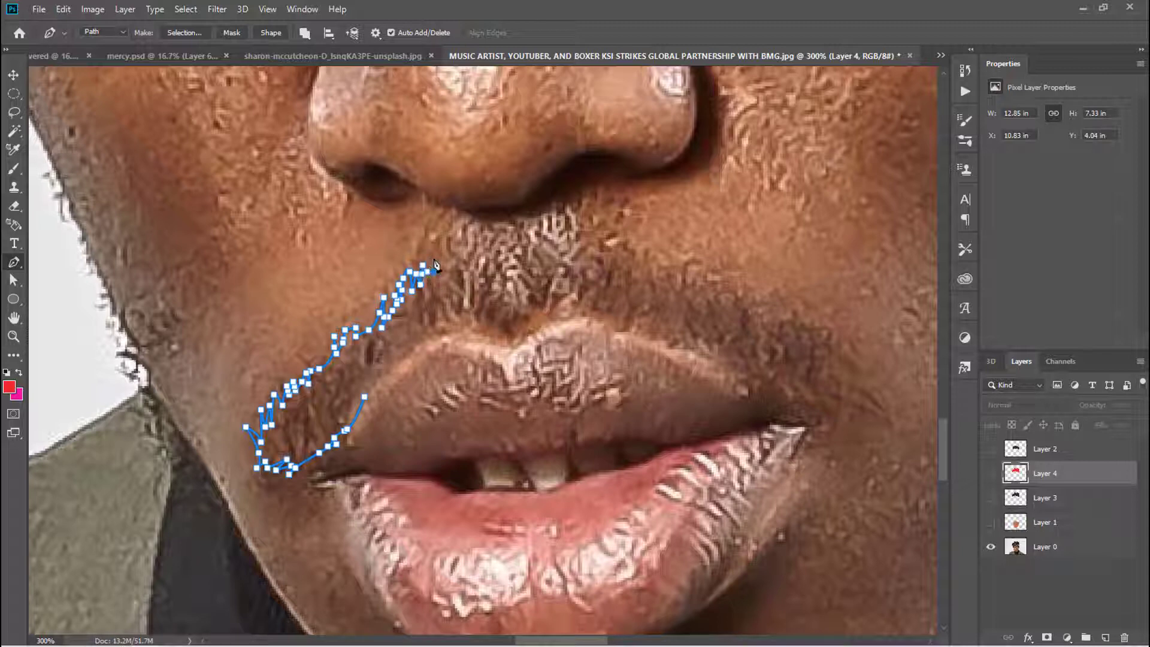
{"action": "left_click", "coordinate": [435, 261]}
{"action": "left_click", "coordinate": [448, 244]}
{"action": "left_click", "coordinate": [458, 254]}
{"action": "left_click", "coordinate": [469, 245]}
{"action": "left_click", "coordinate": [475, 235]}
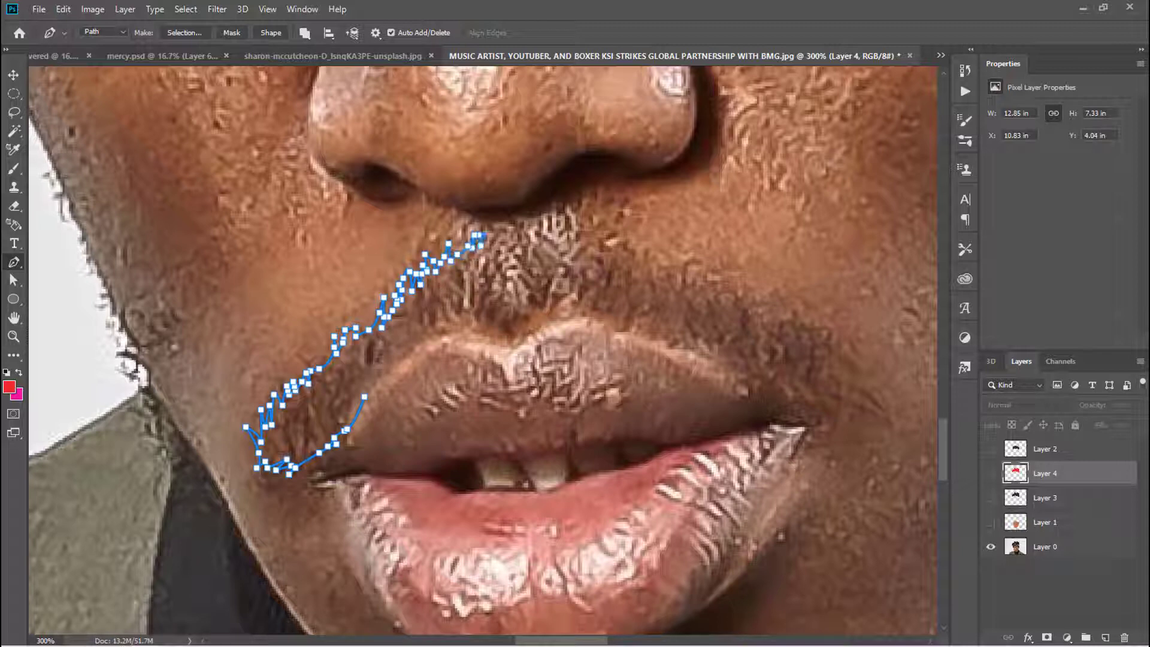
Trace toward the right corner and close the moustache outline along the upper lip
{"action": "left_click", "coordinate": [496, 230]}
{"action": "left_click", "coordinate": [491, 264]}
{"action": "mouse_move", "coordinate": [509, 259]}
{"action": "left_mouse_down"}
{"action": "mouse_move", "coordinate": [552, 234]}
{"action": "mouse_move", "coordinate": [616, 251]}
{"action": "mouse_move", "coordinate": [414, 271]}
{"action": "mouse_move", "coordinate": [605, 367]}
{"action": "mouse_move", "coordinate": [557, 408]}
{"action": "left_mouse_up"}
{"action": "left_click_drag", "start_coordinate": [582, 633], "coordinate": [579, 633]}
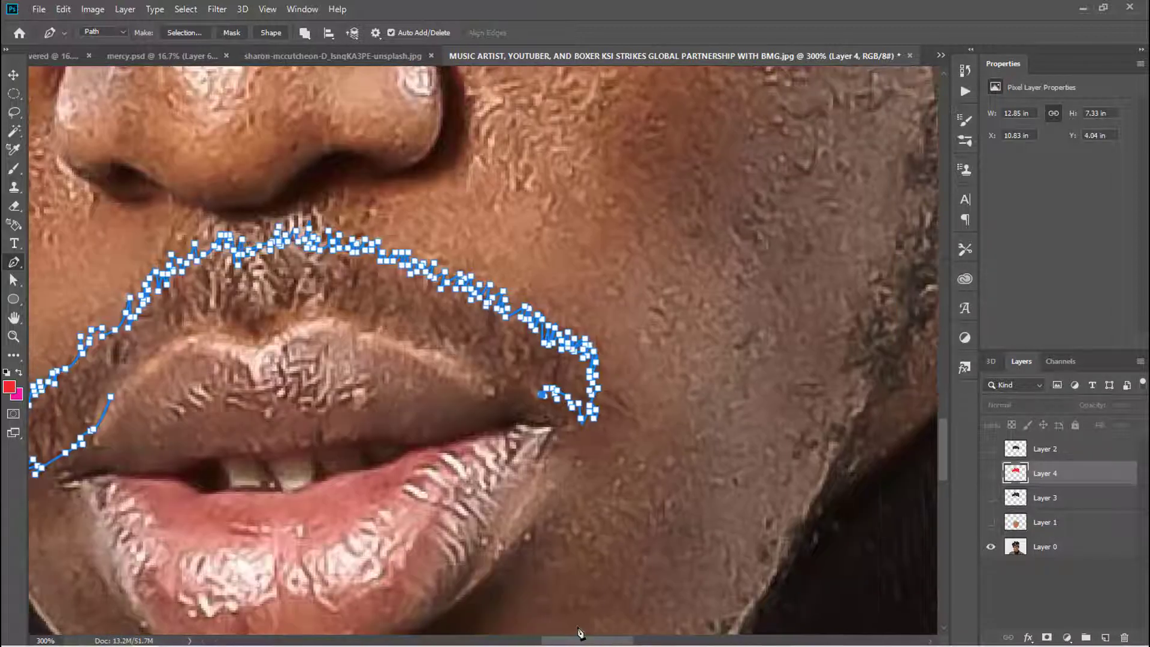
{"action": "left_click_drag", "start_coordinate": [514, 387], "coordinate": [444, 353]}
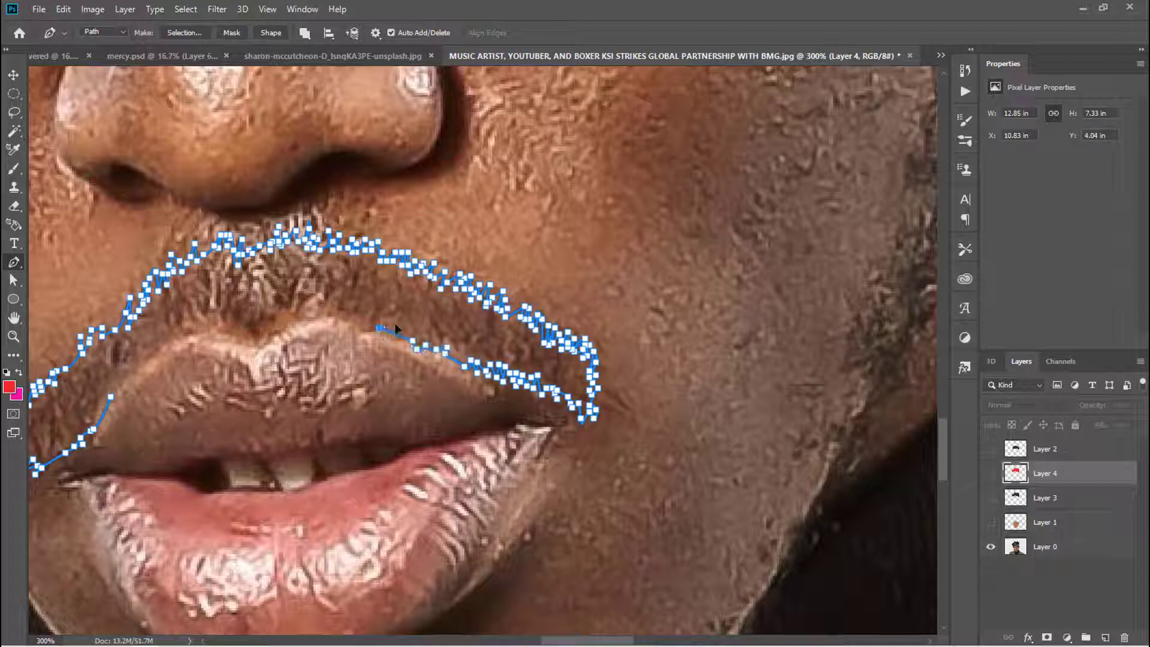
{"action": "mouse_move", "coordinate": [355, 334]}
{"action": "left_mouse_down"}
{"action": "mouse_move", "coordinate": [294, 321]}
{"action": "mouse_move", "coordinate": [240, 347]}
{"action": "mouse_move", "coordinate": [174, 338]}
{"action": "mouse_move", "coordinate": [115, 402]}
{"action": "left_mouse_up"}
{"action": "scroll", "coordinate": [839, 257], "scroll_direction": "down", "scroll_amount": 3}
Trace the beard outline down the cheek and along the jaw past the chin
{"action": "scroll", "coordinate": [839, 257], "scroll_direction": "up", "scroll_amount": 3}
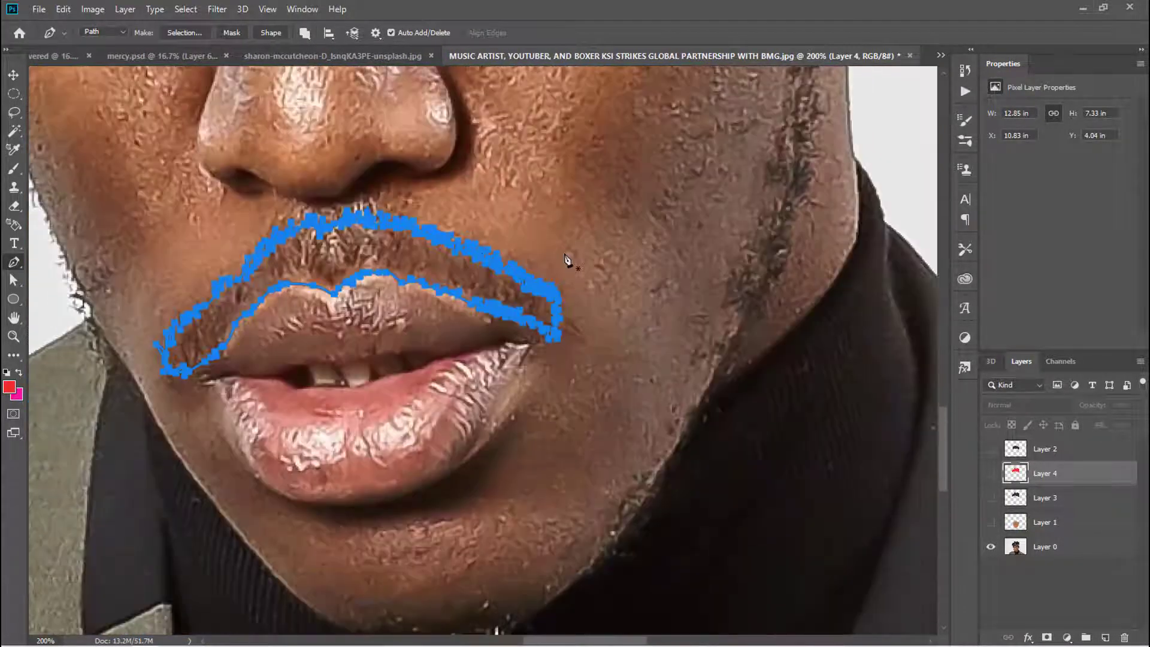
{"action": "mouse_move", "coordinate": [635, 639]}
{"action": "left_mouse_down"}
{"action": "mouse_move", "coordinate": [524, 641]}
{"action": "mouse_move", "coordinate": [593, 641]}
{"action": "left_mouse_up"}
{"action": "left_click_drag", "start_coordinate": [423, 298], "coordinate": [426, 337]}
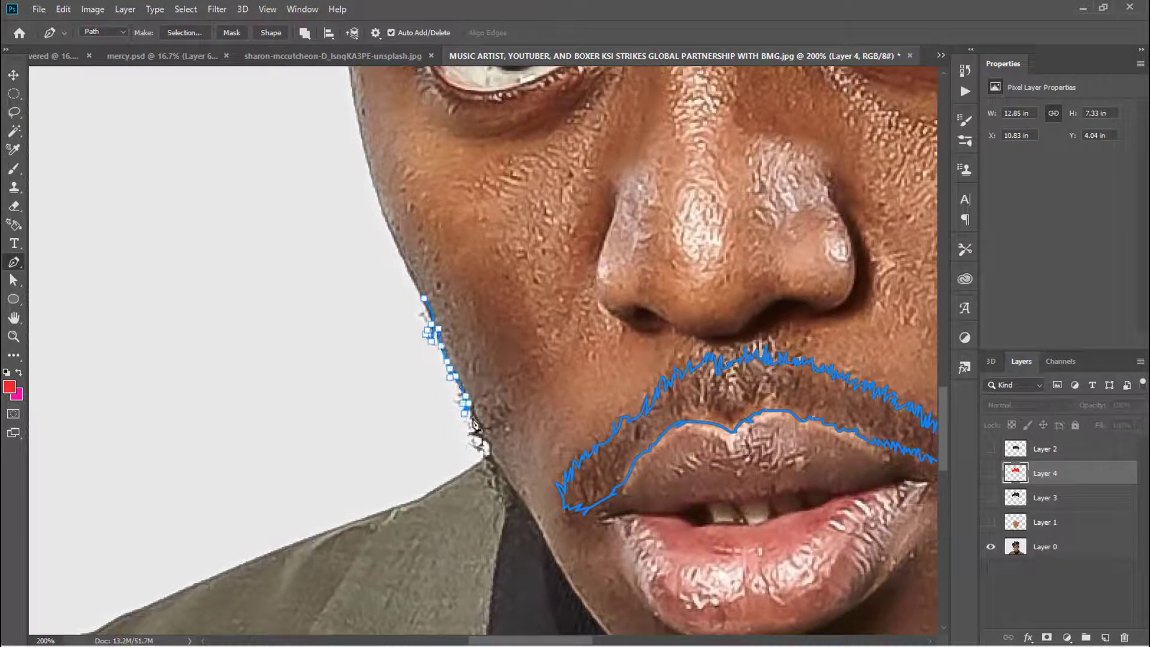
{"action": "mouse_move", "coordinate": [474, 426]}
{"action": "left_mouse_down"}
{"action": "mouse_move", "coordinate": [474, 451]}
{"action": "mouse_move", "coordinate": [506, 494]}
{"action": "mouse_move", "coordinate": [537, 325]}
{"action": "left_mouse_up"}
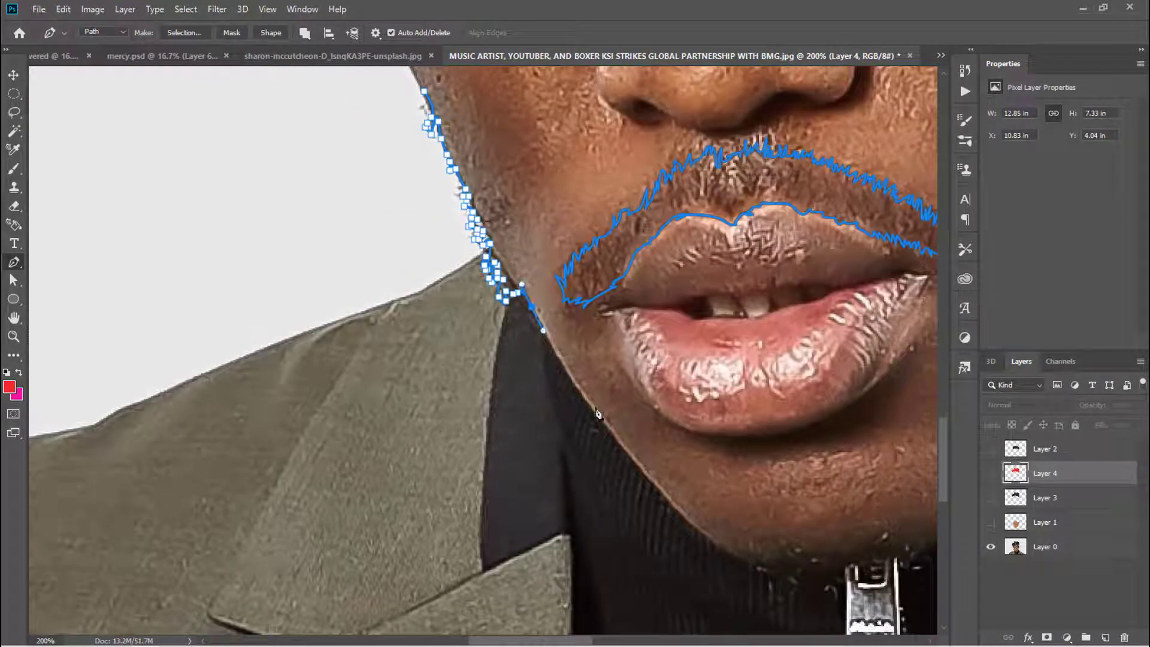
{"action": "scroll", "coordinate": [601, 429], "scroll_direction": "down", "scroll_amount": 3}
{"action": "left_click_drag", "start_coordinate": [601, 429], "coordinate": [611, 282]}
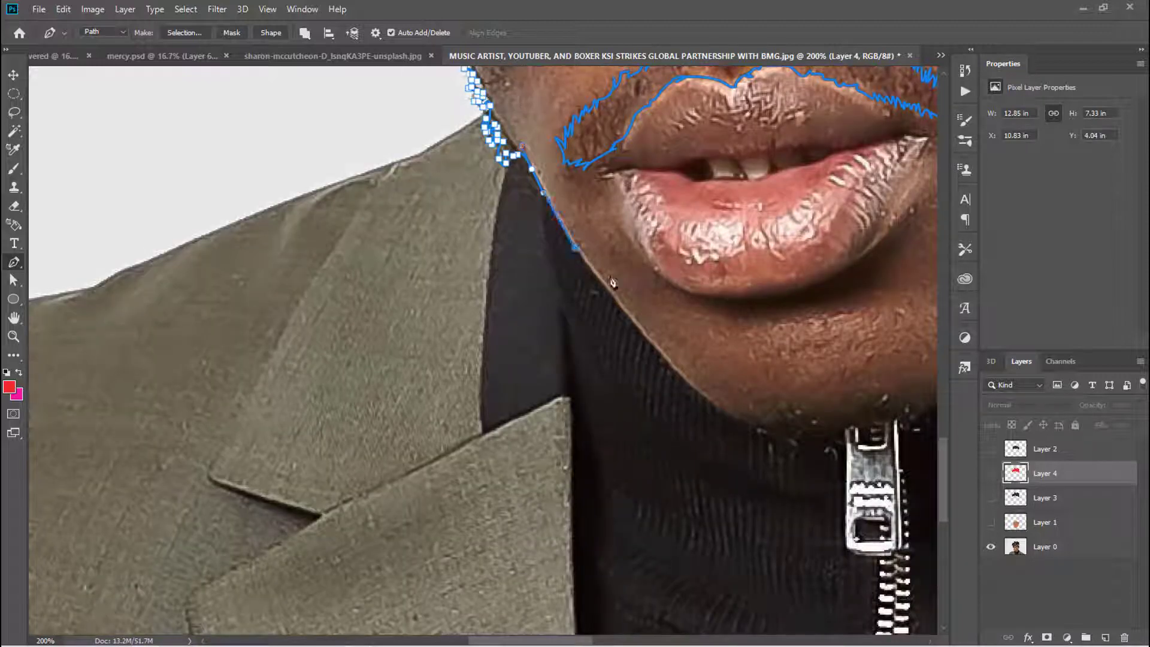
{"action": "left_click_drag", "start_coordinate": [627, 339], "coordinate": [703, 420]}
{"action": "scroll", "coordinate": [703, 419], "scroll_direction": "down", "scroll_amount": 3}
{"action": "scroll", "coordinate": [704, 420], "scroll_direction": "right", "scroll_amount": 5}
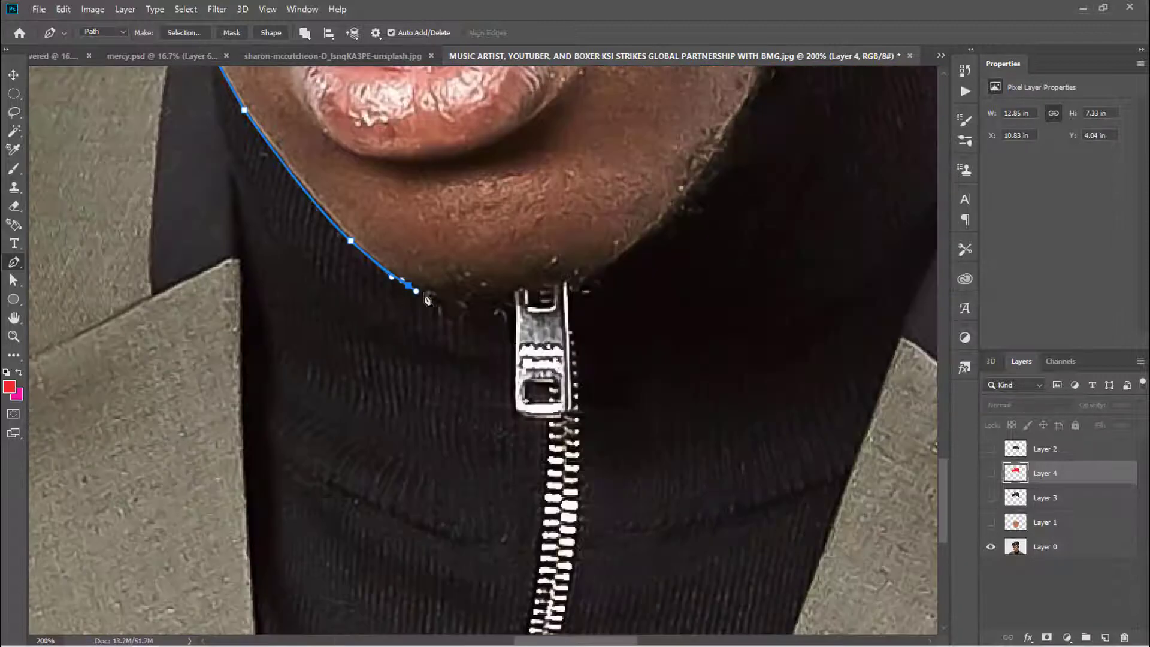
{"action": "mouse_move", "coordinate": [424, 301]}
{"action": "left_mouse_down"}
{"action": "mouse_move", "coordinate": [472, 310]}
{"action": "mouse_move", "coordinate": [587, 290]}
{"action": "mouse_move", "coordinate": [707, 191]}
{"action": "mouse_move", "coordinate": [746, 129]}
{"action": "left_mouse_up"}
{"action": "scroll", "coordinate": [745, 128], "scroll_direction": "right", "scroll_amount": 5}
{"action": "scroll", "coordinate": [746, 129], "scroll_direction": "up", "scroll_amount": 3}
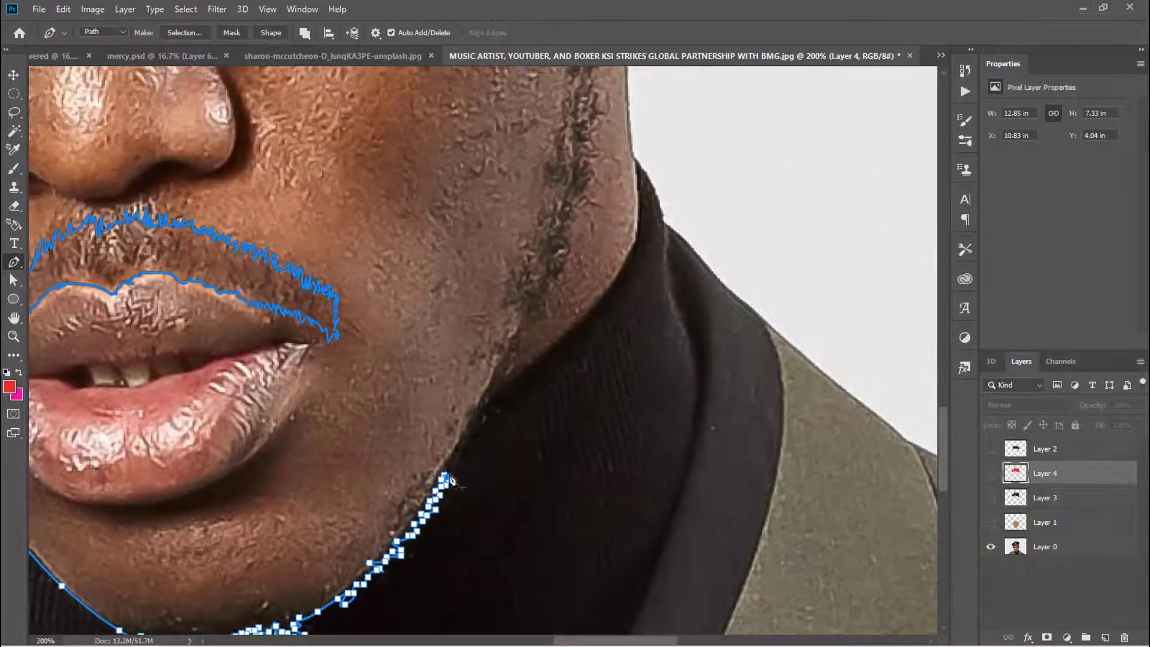
Extend the beard outline up the far jawline to the ear top and headband edge
{"action": "left_click_drag", "start_coordinate": [450, 475], "coordinate": [573, 264]}
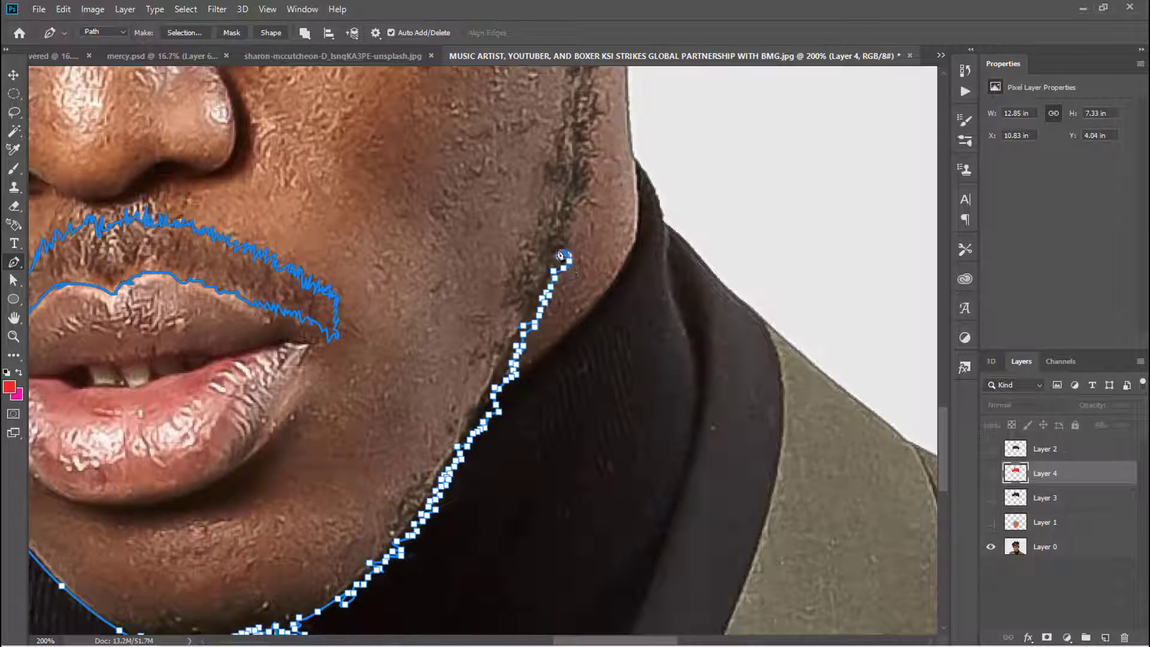
{"action": "left_click_drag", "start_coordinate": [562, 255], "coordinate": [598, 167]}
{"action": "scroll", "coordinate": [598, 167], "scroll_direction": "up", "scroll_amount": 1}
{"action": "scroll", "coordinate": [598, 167], "scroll_direction": "up", "scroll_amount": 2}
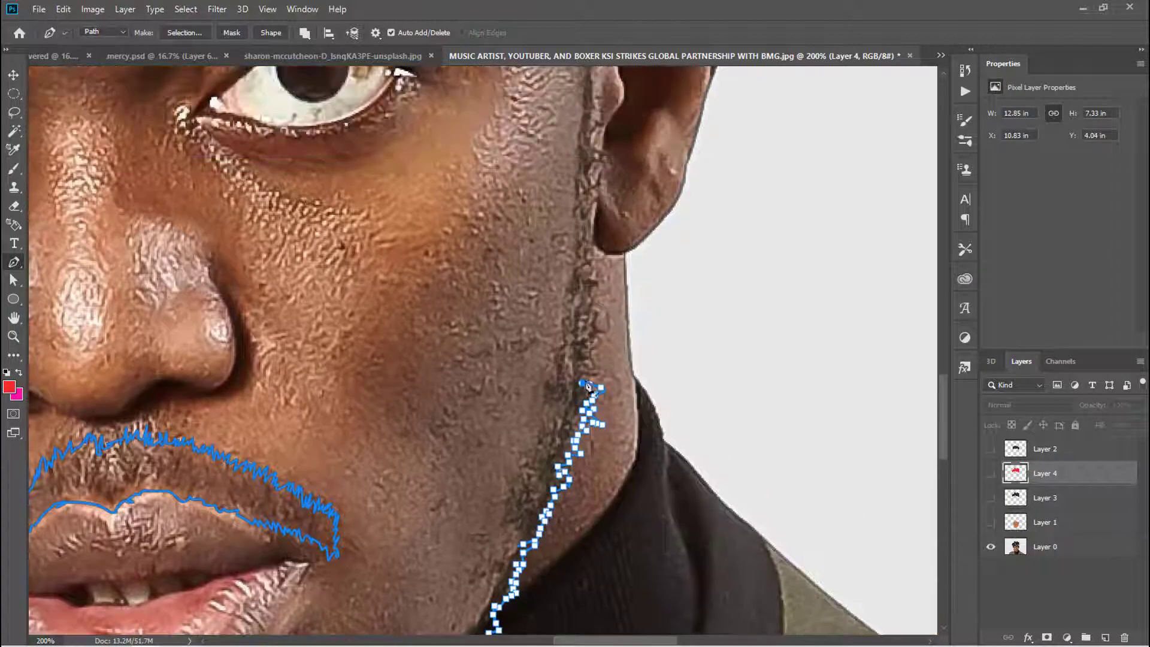
{"action": "left_click_drag", "start_coordinate": [593, 367], "coordinate": [591, 327]}
{"action": "left_click_drag", "start_coordinate": [602, 287], "coordinate": [596, 246]}
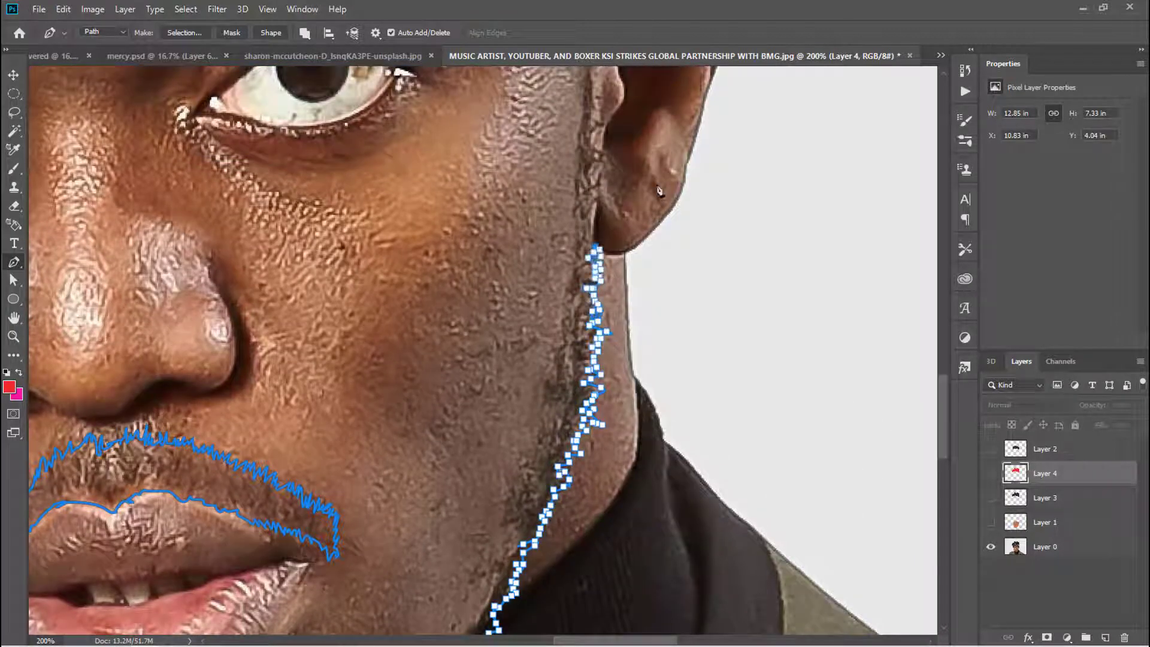
{"action": "scroll", "coordinate": [596, 245], "scroll_direction": "up", "scroll_amount": 2}
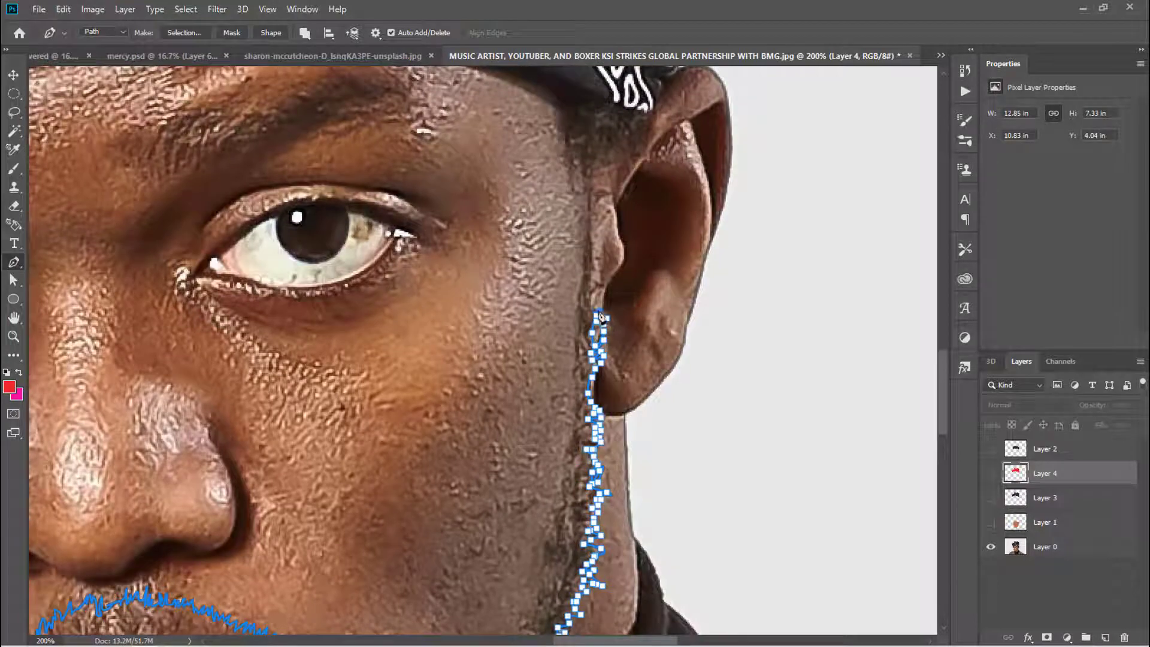
{"action": "scroll", "coordinate": [599, 316], "scroll_direction": "up", "scroll_amount": 1}
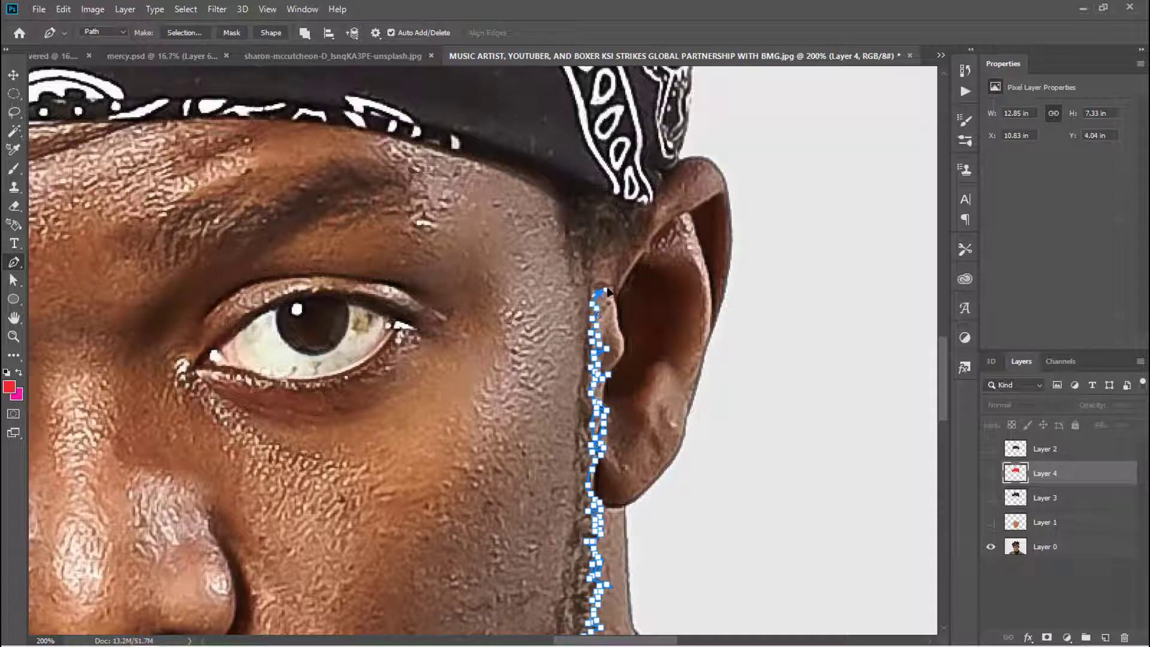
{"action": "left_click_drag", "start_coordinate": [607, 292], "coordinate": [662, 210]}
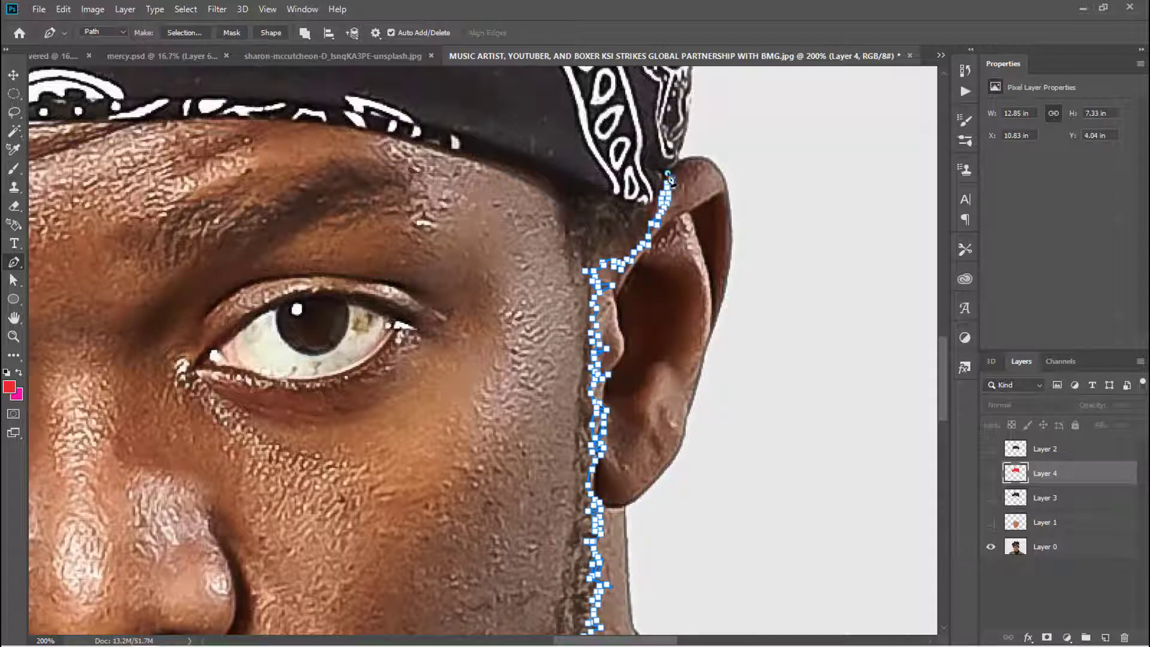
{"action": "left_click_drag", "start_coordinate": [618, 200], "coordinate": [575, 269]}
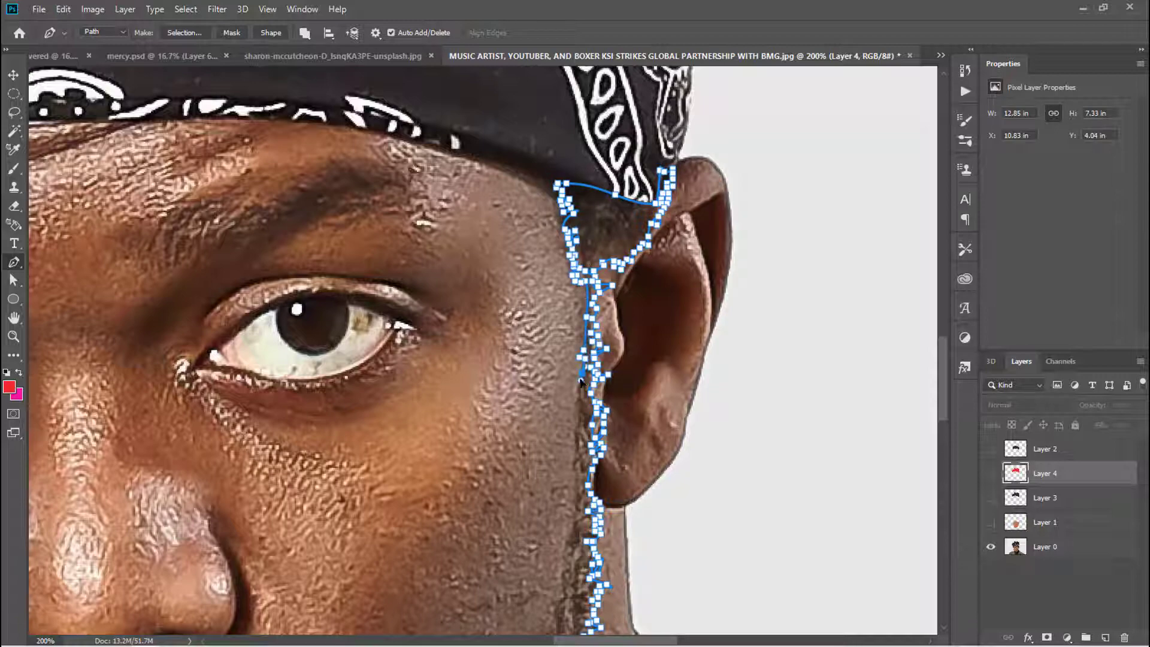
Continue the beard outline back down the jaw and leftward along the chin
{"action": "scroll", "coordinate": [581, 381], "scroll_direction": "down", "scroll_amount": 3}
{"action": "left_click_drag", "start_coordinate": [581, 381], "coordinate": [586, 279]}
{"action": "scroll", "coordinate": [590, 344], "scroll_direction": "down", "scroll_amount": 3}
{"action": "left_click_drag", "start_coordinate": [591, 345], "coordinate": [578, 284]}
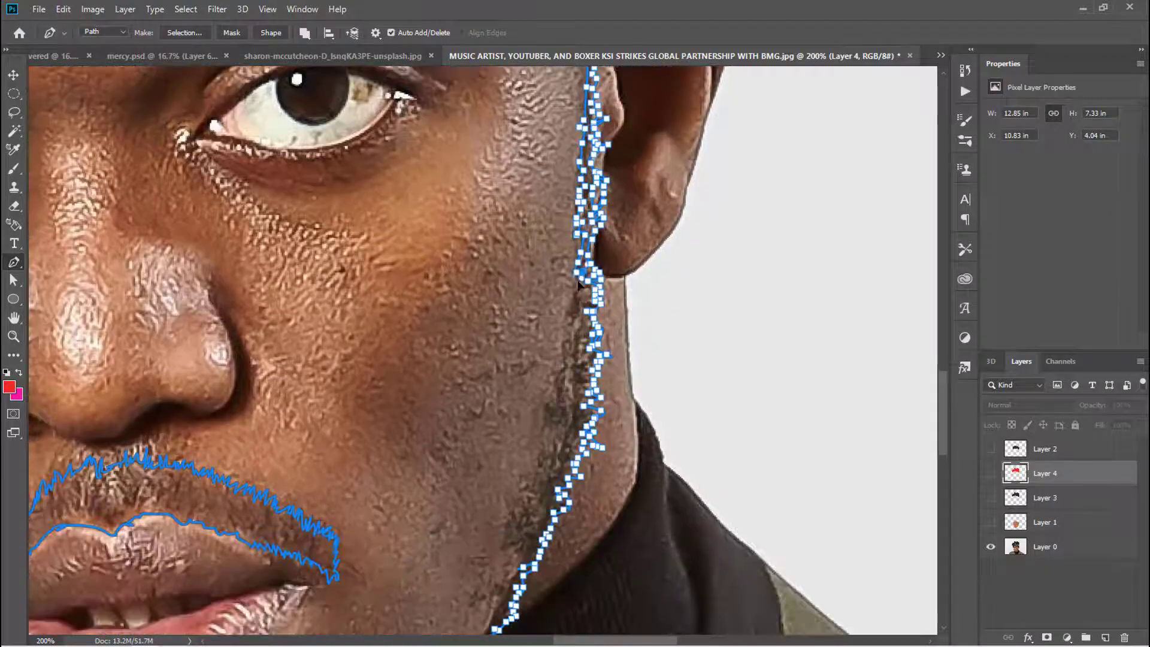
{"action": "mouse_move", "coordinate": [581, 326]}
{"action": "left_mouse_down"}
{"action": "mouse_move", "coordinate": [562, 359]}
{"action": "mouse_move", "coordinate": [561, 420]}
{"action": "left_mouse_up"}
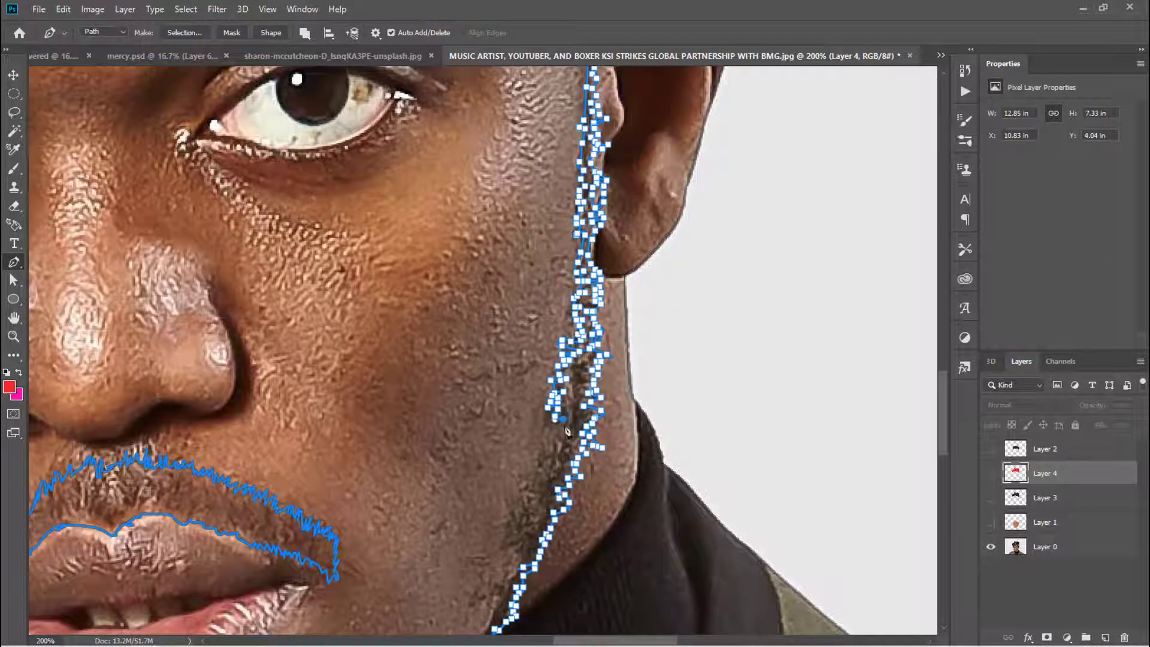
{"action": "scroll", "coordinate": [560, 420], "scroll_direction": "down", "scroll_amount": 3}
{"action": "left_click_drag", "start_coordinate": [551, 336], "coordinate": [515, 429]}
{"action": "scroll", "coordinate": [515, 428], "scroll_direction": "down", "scroll_amount": 3}
{"action": "left_click_drag", "start_coordinate": [525, 281], "coordinate": [496, 336]}
{"action": "scroll", "coordinate": [496, 336], "scroll_direction": "down", "scroll_amount": 2}
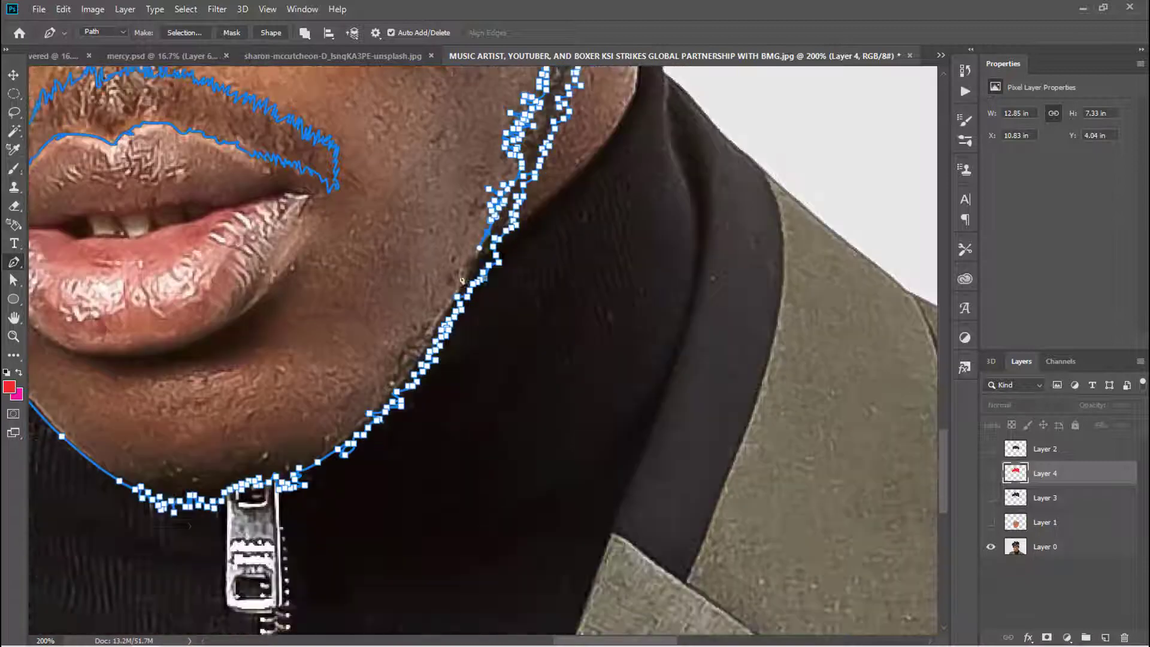
{"action": "scroll", "coordinate": [525, 243], "scroll_direction": "down", "scroll_amount": 1}
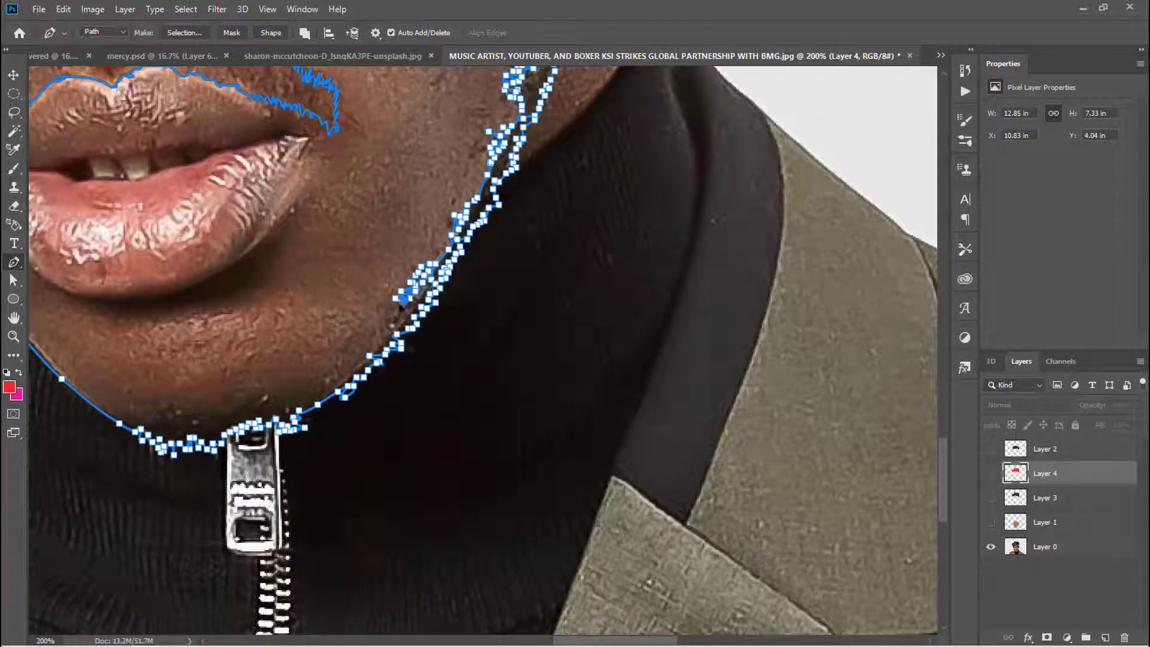
{"action": "scroll", "coordinate": [359, 262], "scroll_direction": "down", "scroll_amount": 2}
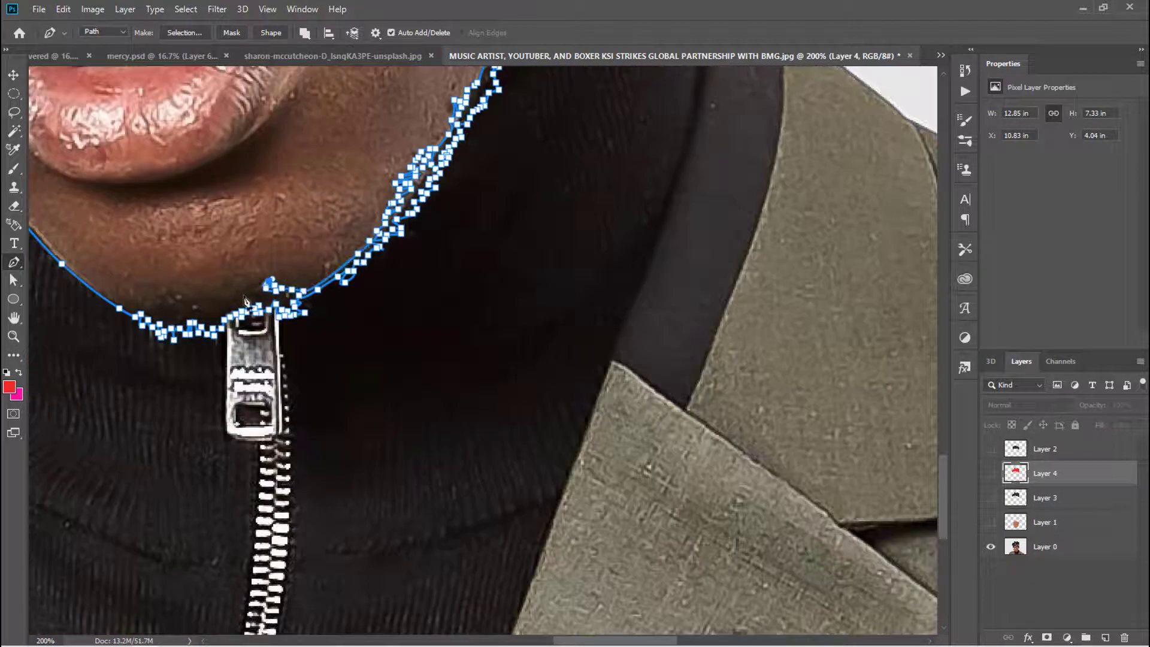
{"action": "mouse_move", "coordinate": [246, 300]}
{"action": "left_mouse_down"}
{"action": "mouse_move", "coordinate": [177, 299]}
{"action": "mouse_move", "coordinate": [665, 351]}
{"action": "mouse_move", "coordinate": [650, 450]}
{"action": "left_mouse_up"}
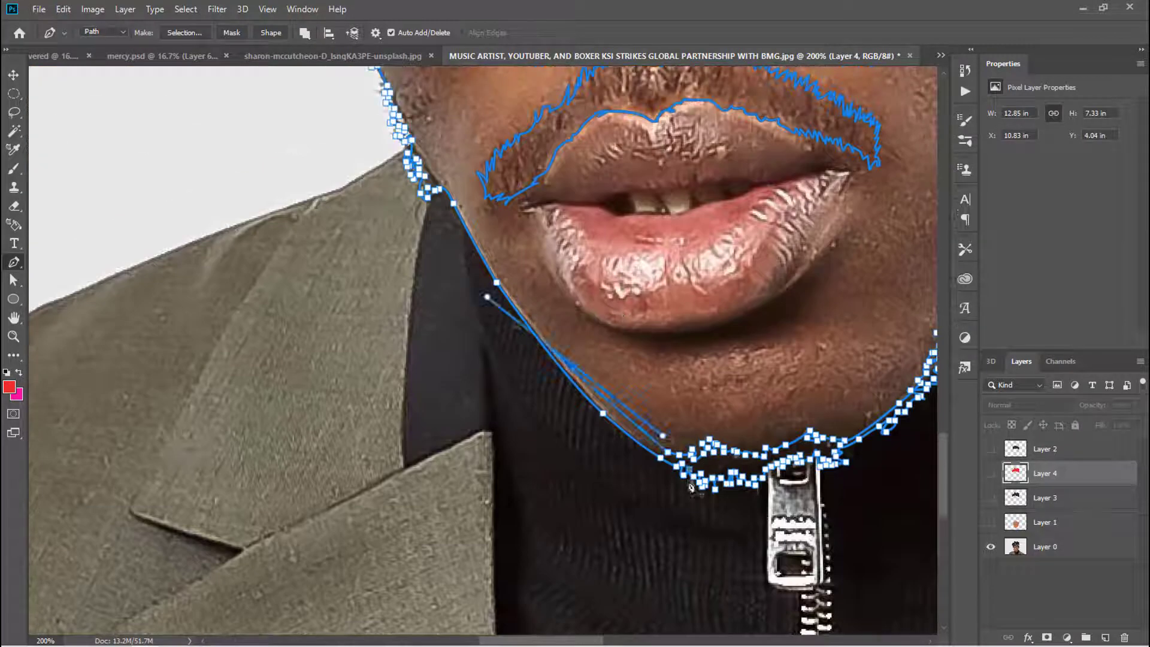
Convert the traced beard outline into a selection and make Layer 1 active
{"action": "key", "text": "ctrl+plus"}
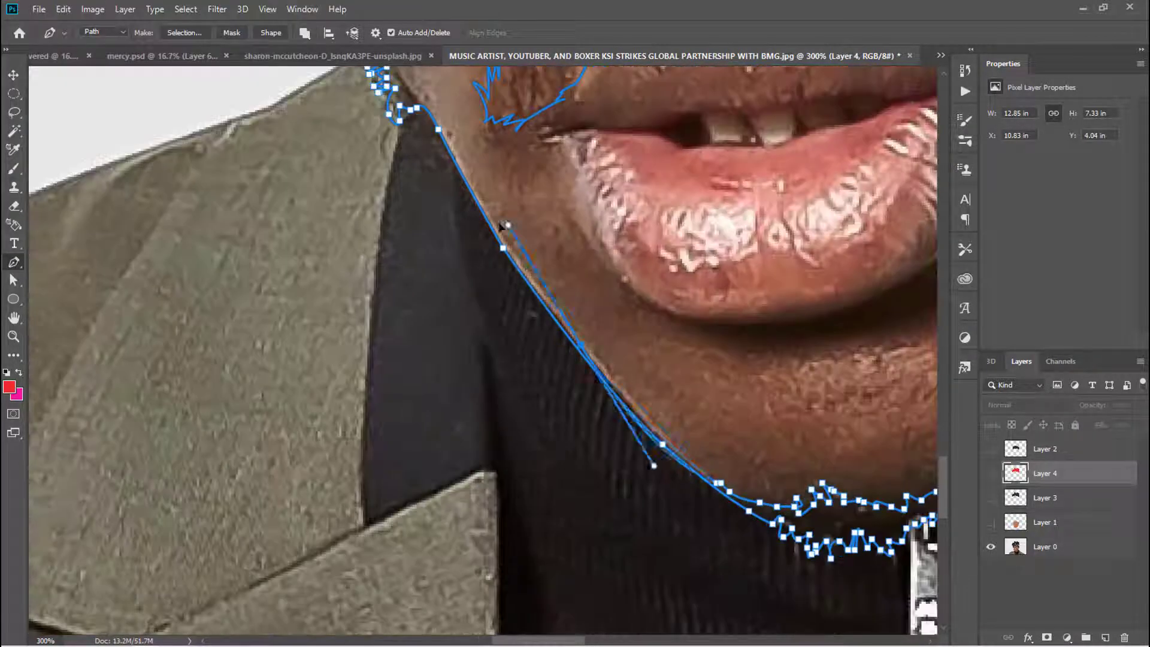
{"action": "scroll", "coordinate": [404, 75], "scroll_direction": "up", "scroll_amount": 4}
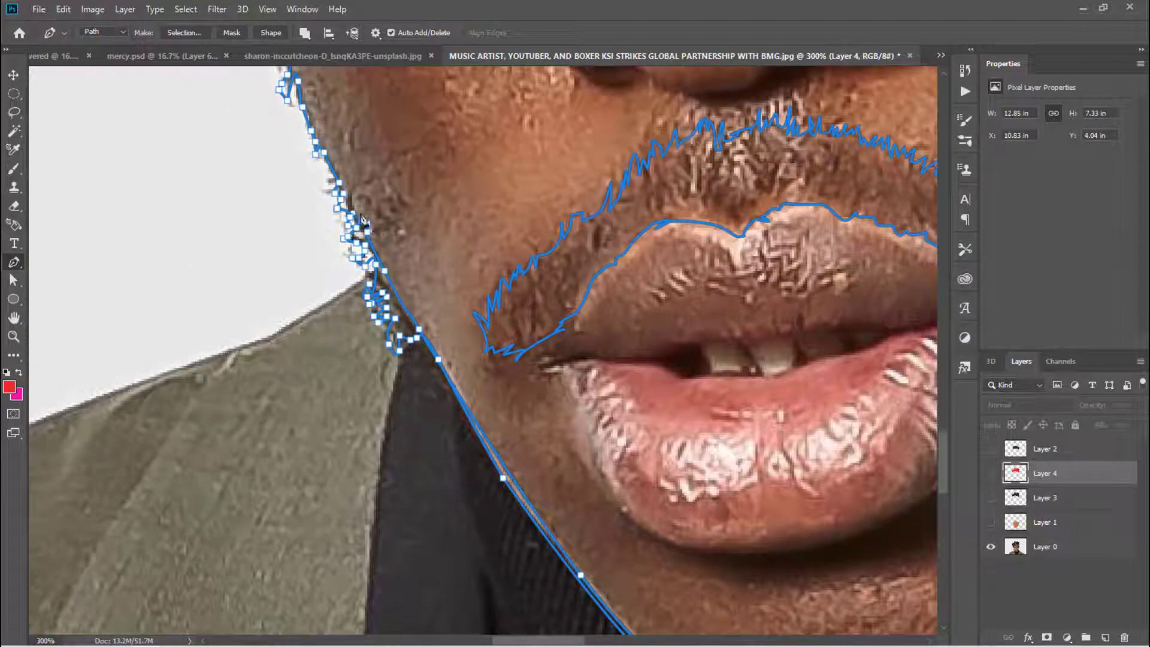
{"action": "scroll", "coordinate": [361, 220], "scroll_direction": "up", "scroll_amount": 3}
{"action": "scroll", "coordinate": [298, 328], "scroll_direction": "up", "scroll_amount": 1}
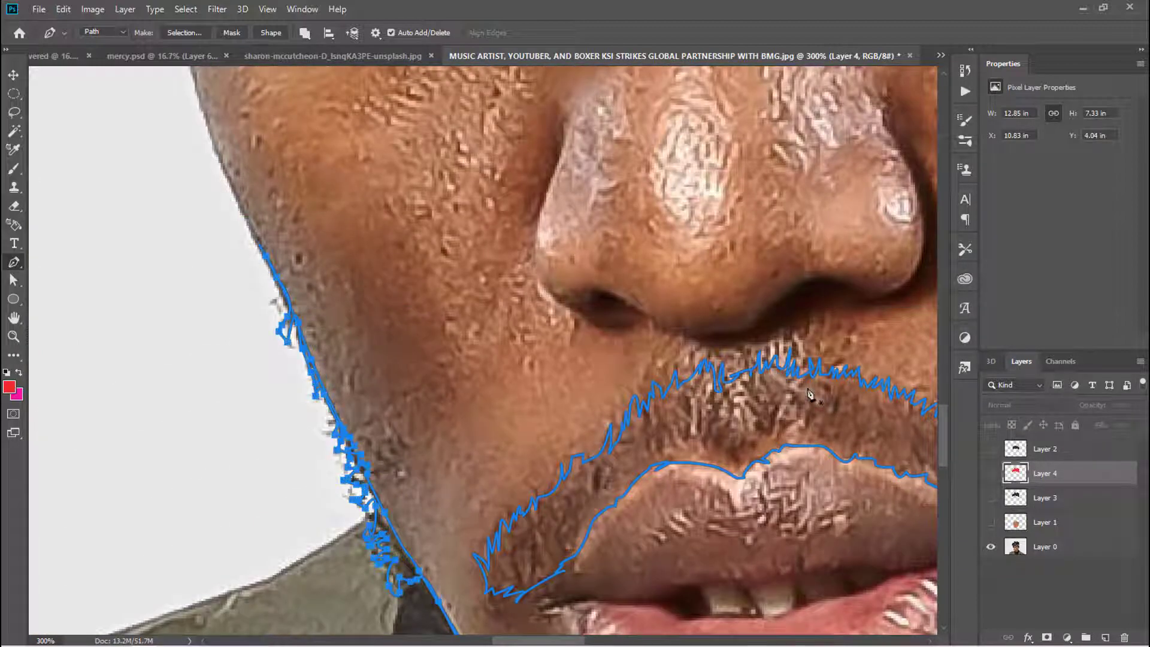
{"action": "key", "text": "ctrl+minus"}
{"action": "key", "text": "ctrl+minus"}
{"action": "key", "text": "ctrl+minus"}
{"action": "key", "text": "ctrl+minus"}
{"action": "key", "text": "ctrl+minus"}
{"action": "key", "text": "ctrl+Return"}
{"action": "left_click", "coordinate": [1045, 522]}
Fill the beard selection with a brown tone sampled from the face on a new layer
{"action": "left_click", "coordinate": [1105, 637]}
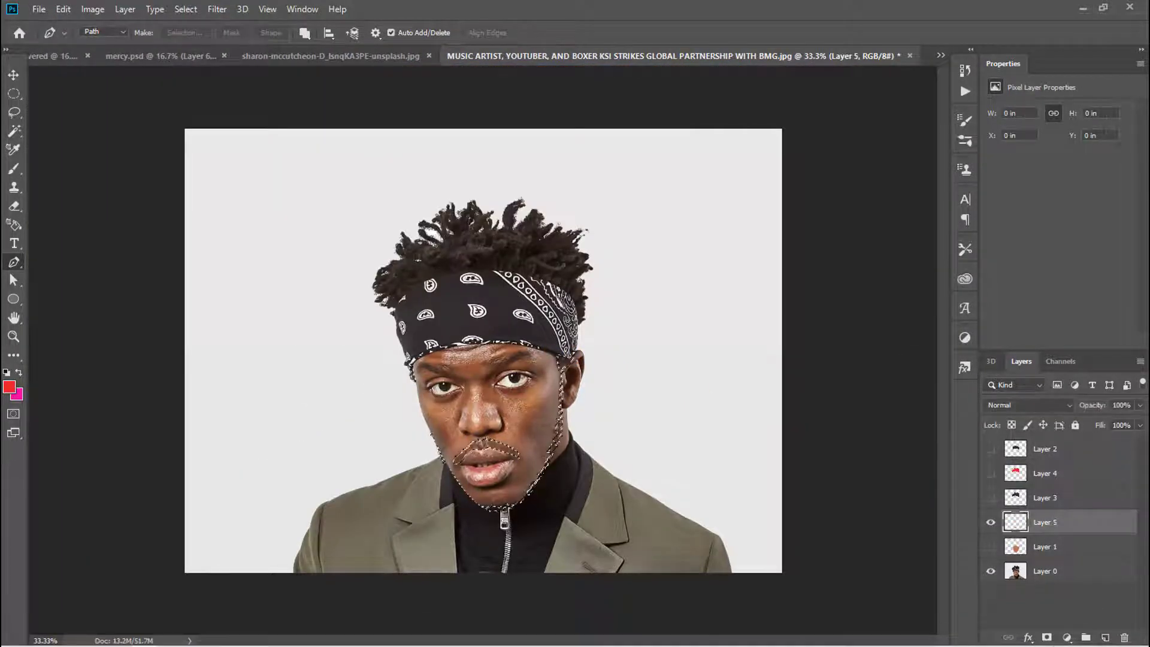
{"action": "key", "text": "i"}
{"action": "left_click", "coordinate": [539, 419]}
{"action": "key", "text": "g"}
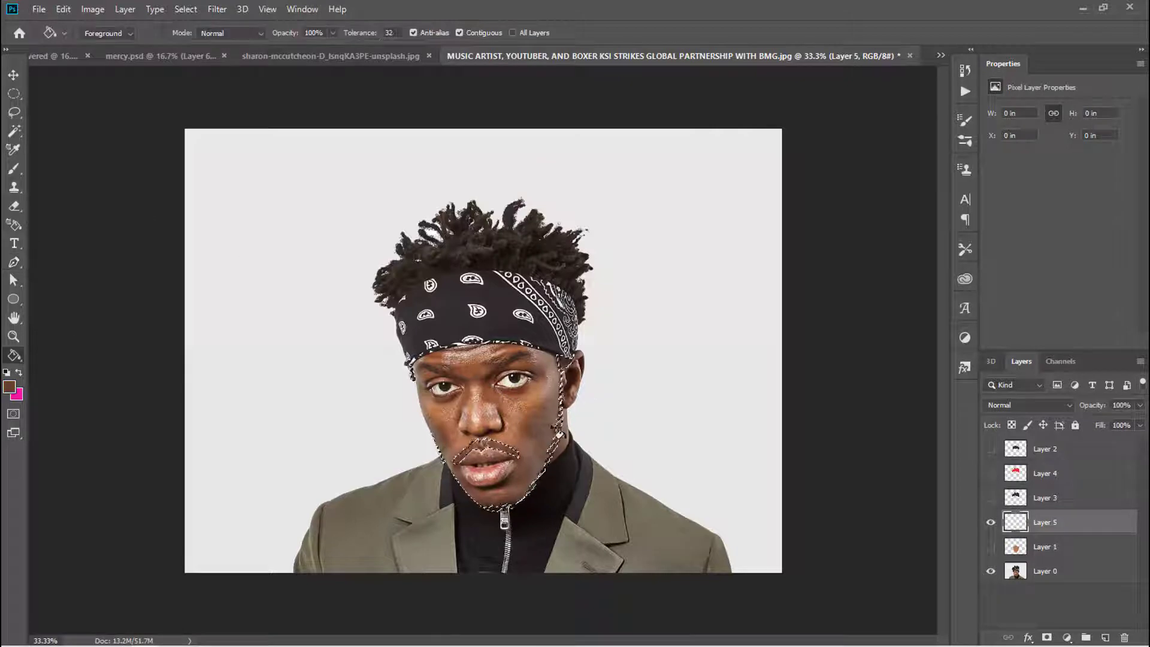
{"action": "left_click", "coordinate": [991, 546]}
{"action": "left_click_drag", "start_coordinate": [991, 449], "coordinate": [991, 497]}
{"action": "left_click", "coordinate": [991, 571]}
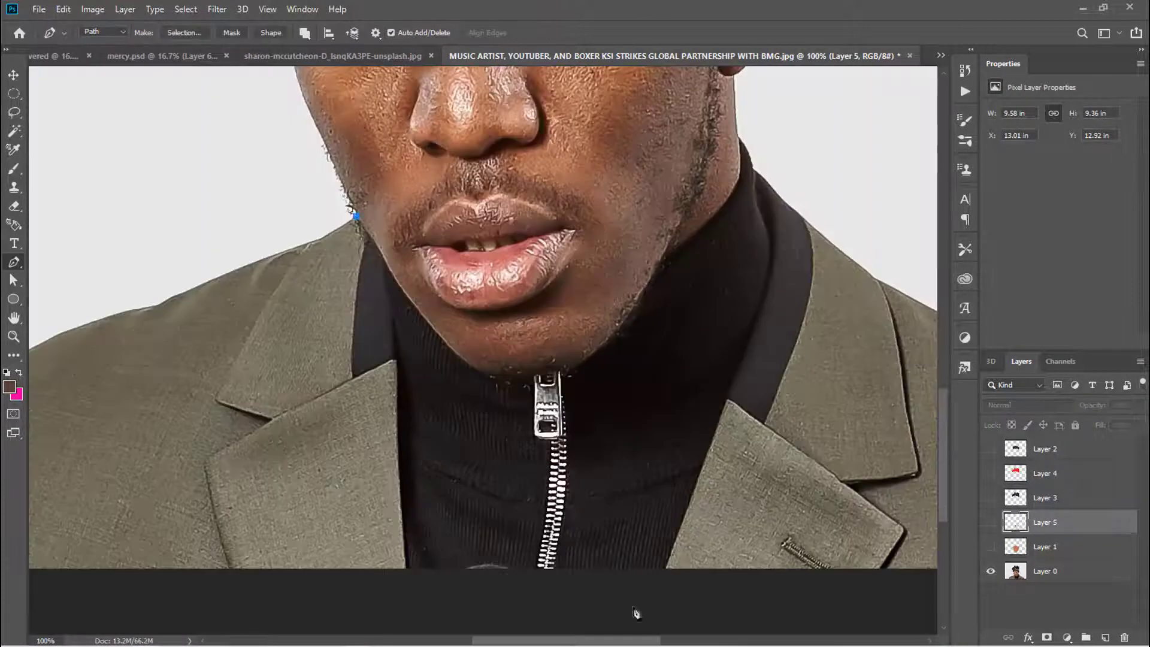
{"action": "scroll", "coordinate": [451, 285], "scroll_direction": "left", "scroll_amount": 4}
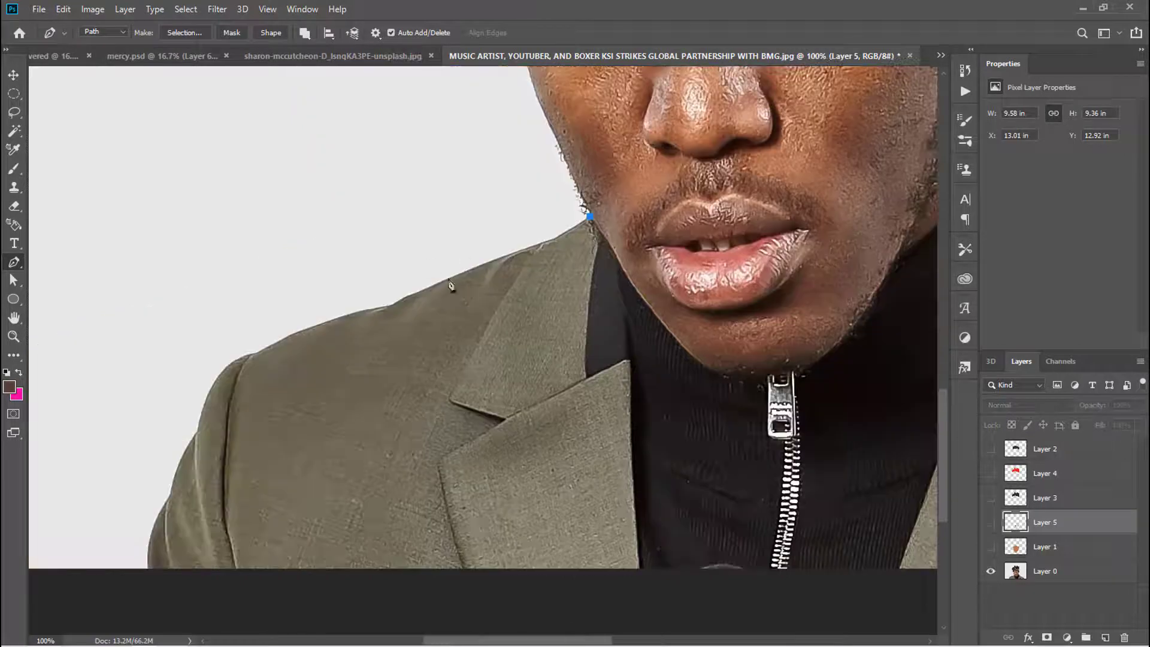
Show skin-tone Layer 1 and red-hair Layer 4, and darken the hair tone
{"action": "left_click", "coordinate": [1041, 547]}
{"action": "left_click", "coordinate": [93, 9]}
{"action": "key", "text": "i"}
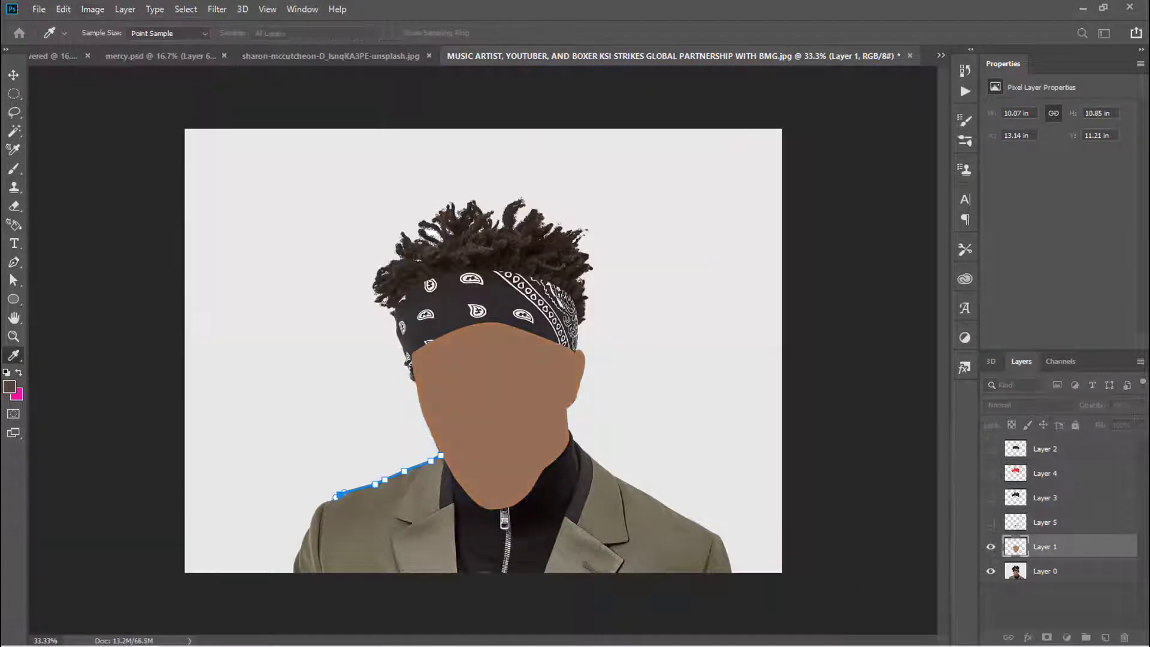
{"action": "left_click", "coordinate": [991, 473]}
{"action": "left_click", "coordinate": [1045, 473]}
{"action": "left_click", "coordinate": [93, 9]}
{"action": "left_click", "coordinate": [103, 62]}
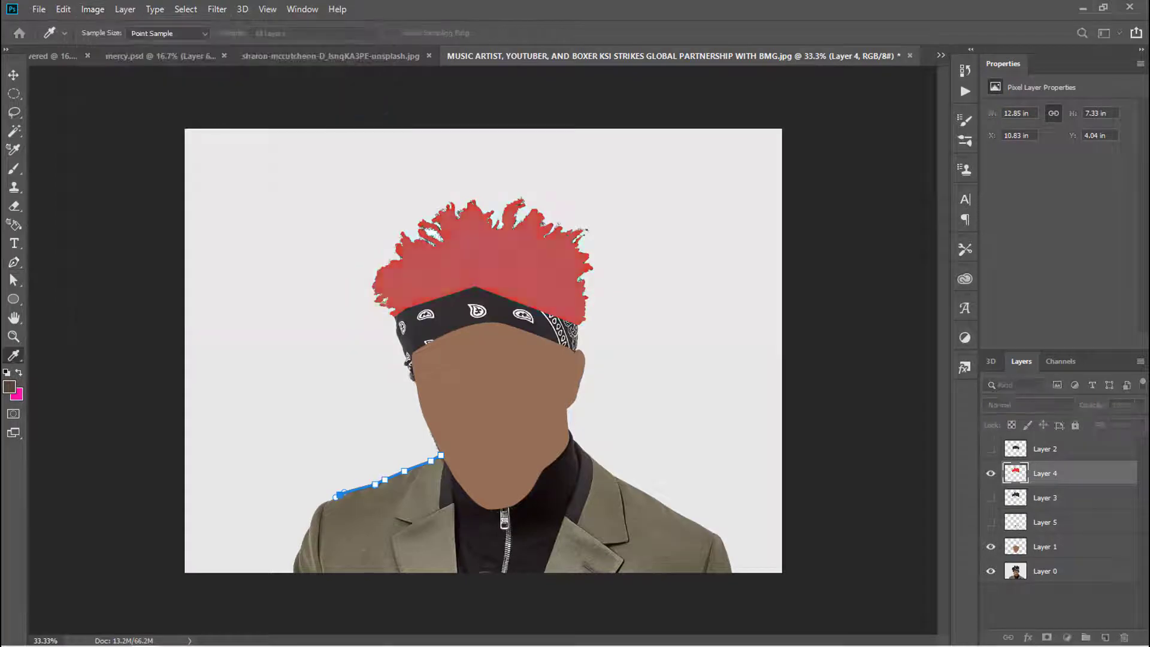
Hide the original photo and the skin-tone layer to check the flat shapes
{"action": "key", "text": "p"}
{"action": "left_click", "coordinate": [991, 571]}
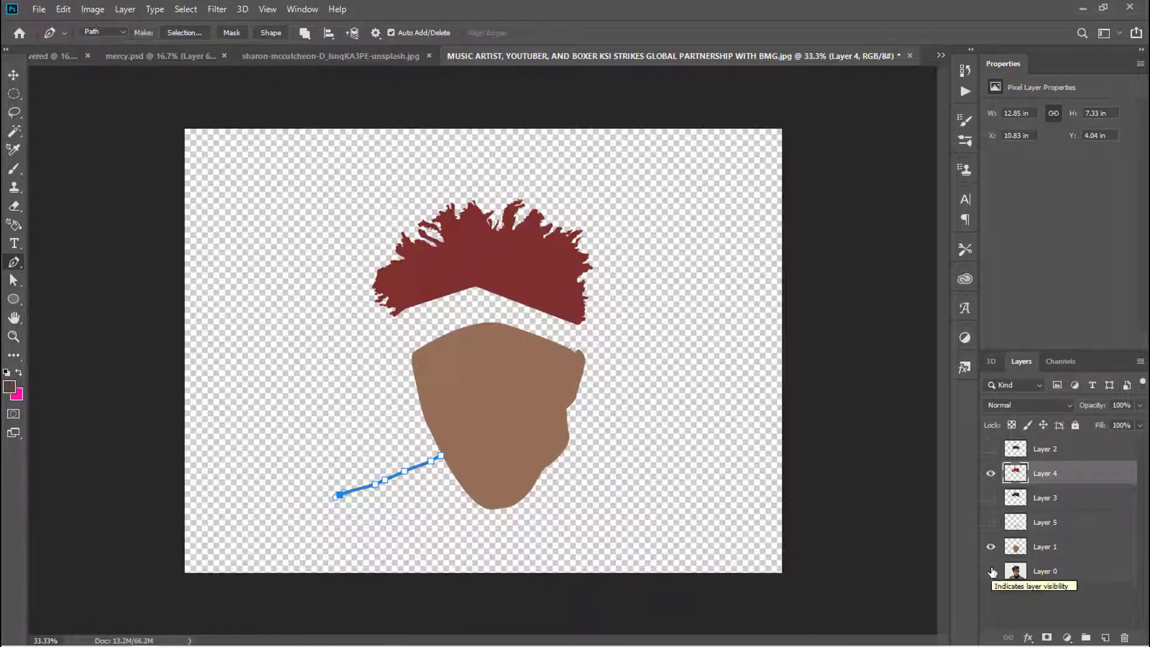
{"action": "left_click", "coordinate": [991, 547]}
{"action": "left_click", "coordinate": [991, 571]}
{"action": "scroll", "coordinate": [267, 477], "scroll_direction": "up", "scroll_amount": 5}
{"action": "scroll", "coordinate": [268, 477], "scroll_direction": "down", "scroll_amount": 2}
{"action": "scroll", "coordinate": [267, 477], "scroll_direction": "down", "scroll_amount": 2}
Pen-trace the jacket from the left shoulder down, across the bottom, and up to the collar
{"action": "left_click", "coordinate": [243, 427]}
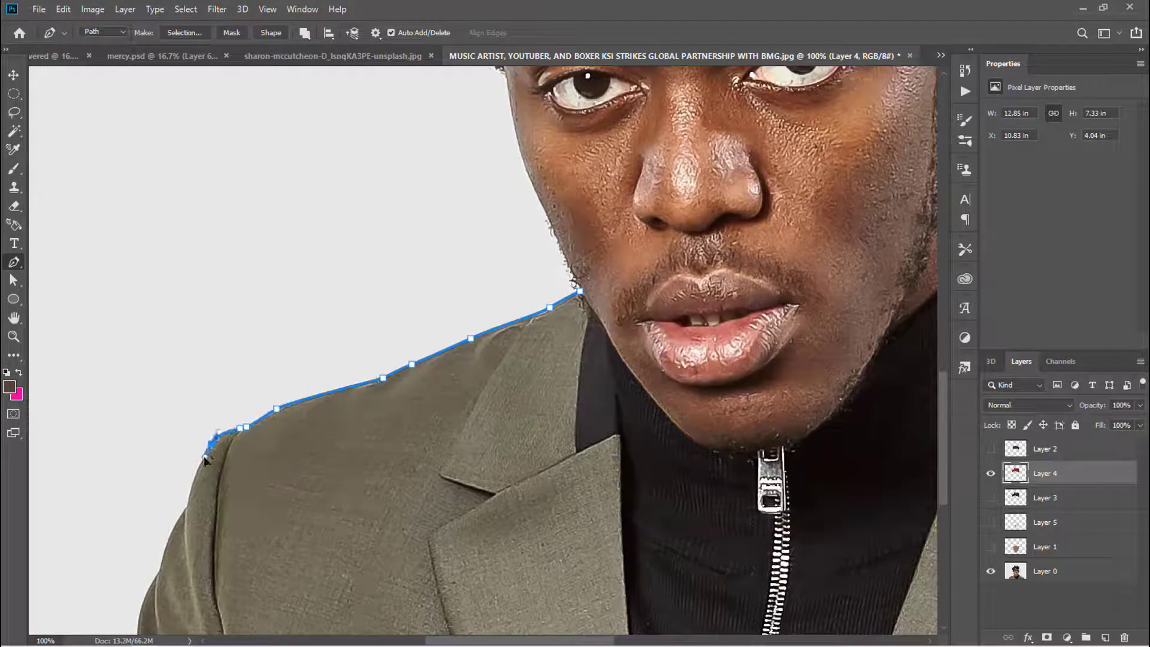
{"action": "scroll", "coordinate": [187, 497], "scroll_direction": "down", "scroll_amount": 4}
{"action": "left_click", "coordinate": [137, 516]}
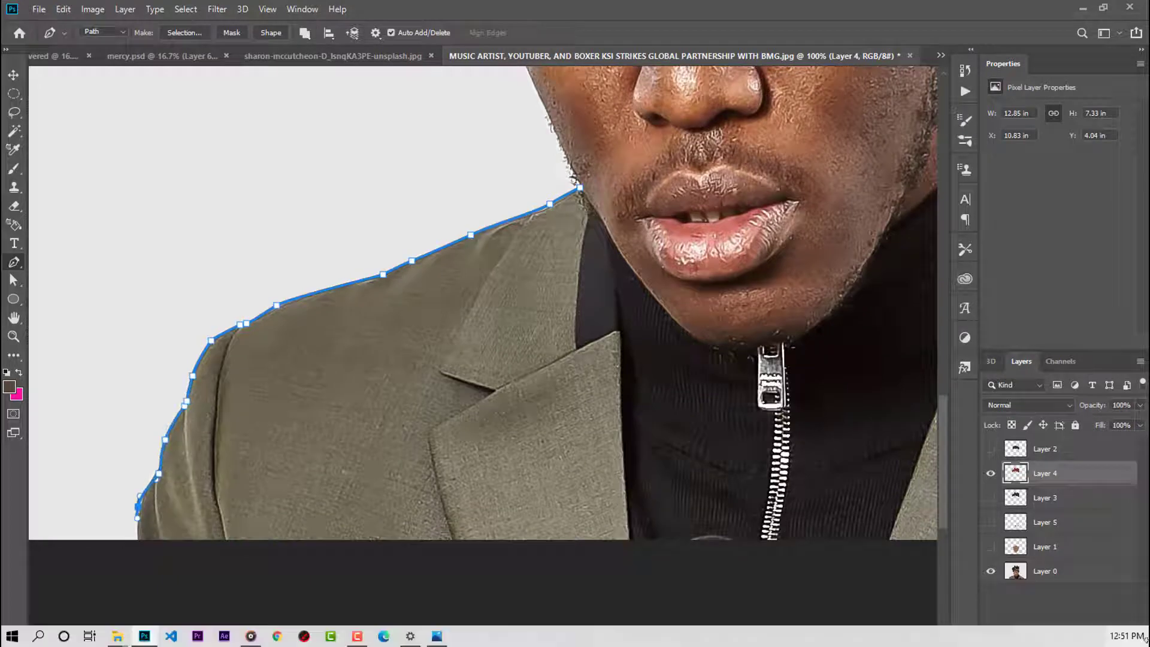
{"action": "left_click", "coordinate": [495, 611]}
{"action": "left_click", "coordinate": [780, 560]}
{"action": "scroll", "coordinate": [479, 359], "scroll_direction": "right", "scroll_amount": 10}
{"action": "left_click", "coordinate": [720, 554]}
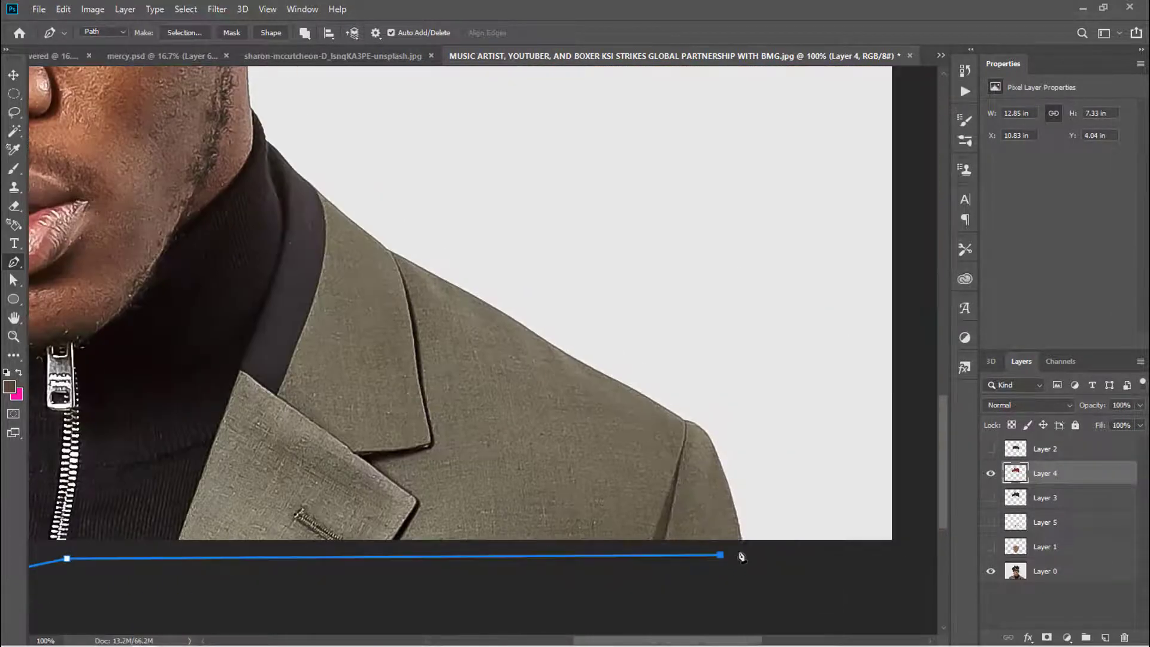
{"action": "left_click", "coordinate": [742, 539]}
{"action": "left_click_drag", "start_coordinate": [704, 430], "coordinate": [686, 422]}
{"action": "left_click", "coordinate": [543, 339]}
{"action": "left_click_drag", "start_coordinate": [438, 277], "coordinate": [386, 248]}
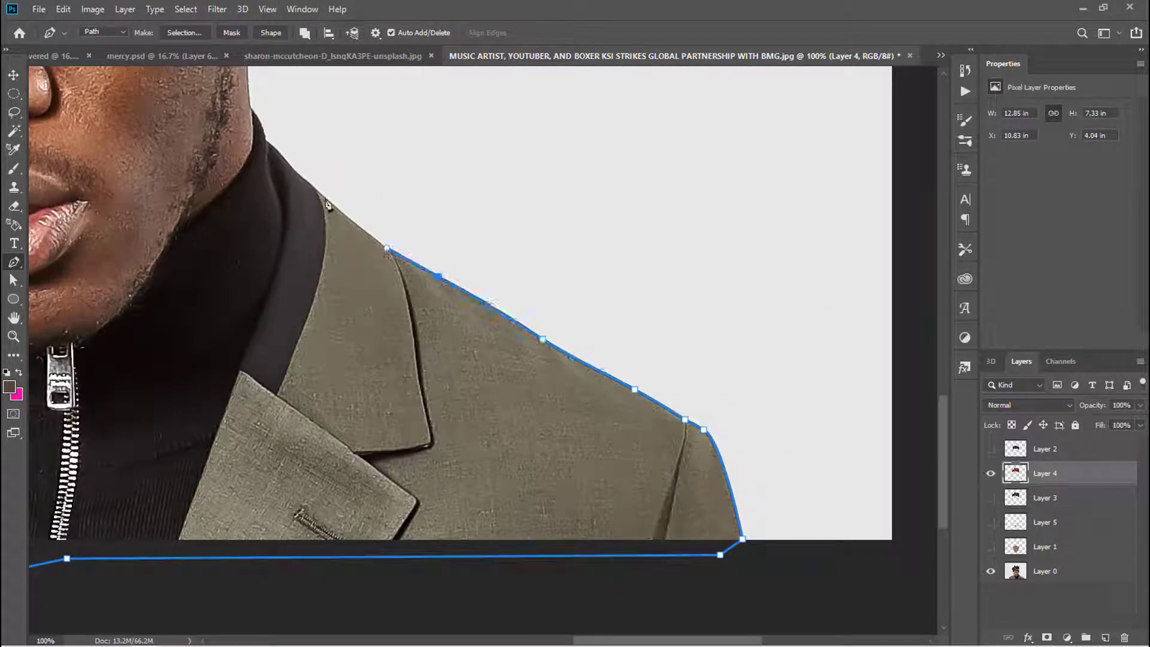
{"action": "left_click_drag", "start_coordinate": [324, 196], "coordinate": [288, 162]}
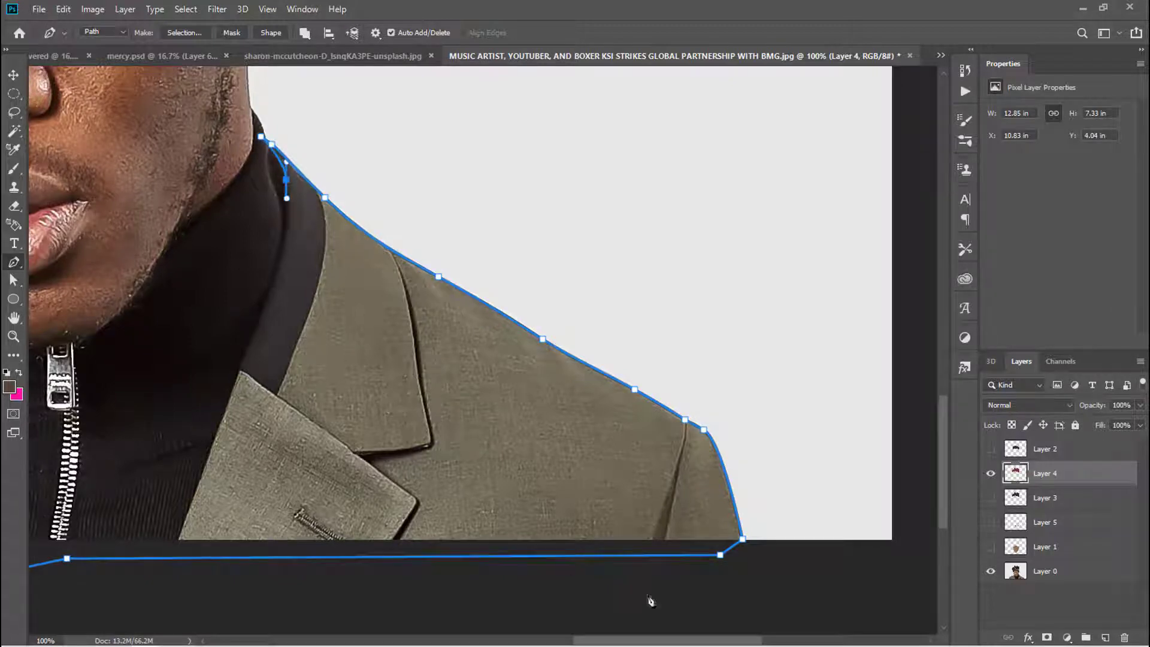
Trace the jacket outline down the collar, around the lapel, and close it
{"action": "left_click", "coordinate": [242, 365]}
{"action": "left_click", "coordinate": [177, 546]}
{"action": "scroll", "coordinate": [479, 360], "scroll_direction": "left", "scroll_amount": 10}
{"action": "left_click", "coordinate": [545, 512]}
{"action": "left_click", "coordinate": [526, 494]}
{"action": "left_click_drag", "start_coordinate": [516, 349], "coordinate": [518, 313]}
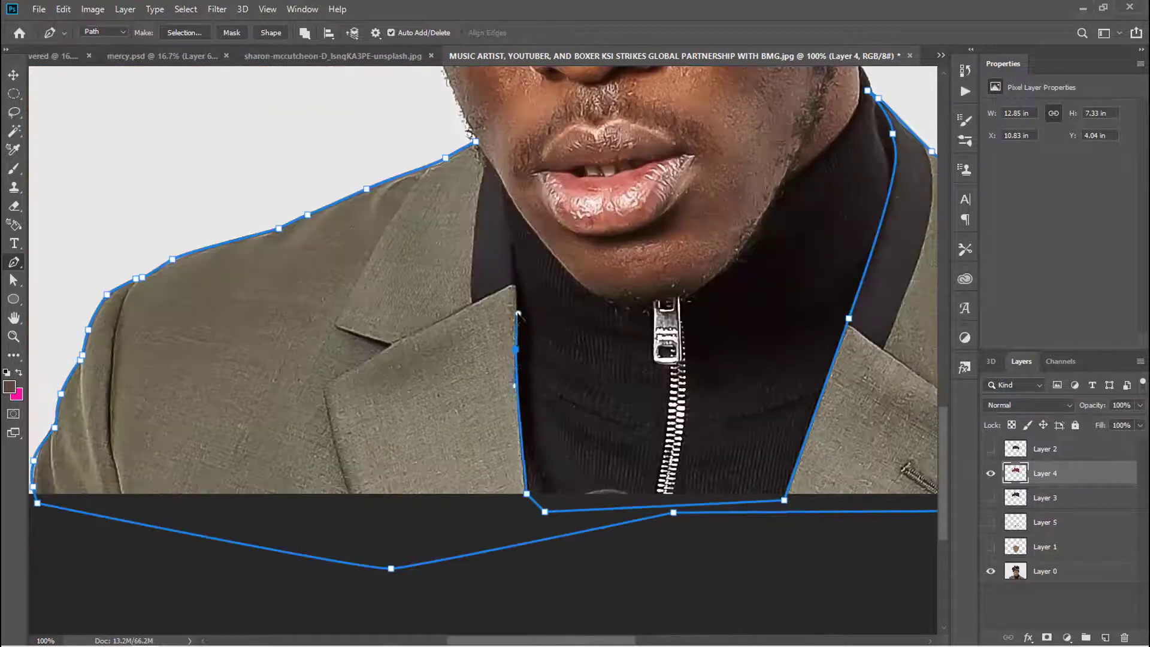
{"action": "scroll", "coordinate": [506, 220], "scroll_direction": "up", "scroll_amount": 4}
{"action": "left_click", "coordinate": [500, 305]}
{"action": "left_click", "coordinate": [488, 272]}
{"action": "left_click", "coordinate": [475, 256]}
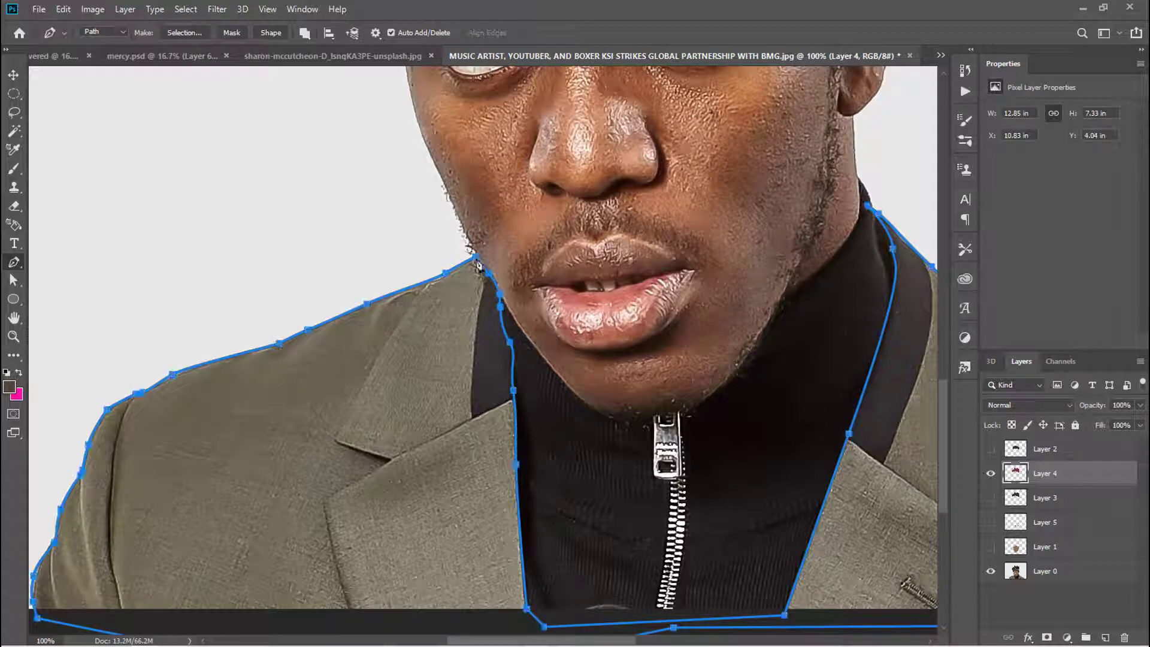
Fill the jacket selection with sampled olive on new Layer 6, deselect, and hide it
{"action": "key", "text": "ctrl+Return"}
{"action": "key", "text": "ctrl+minus"}
{"action": "key", "text": "ctrl+minus"}
{"action": "key", "text": "ctrl+minus"}
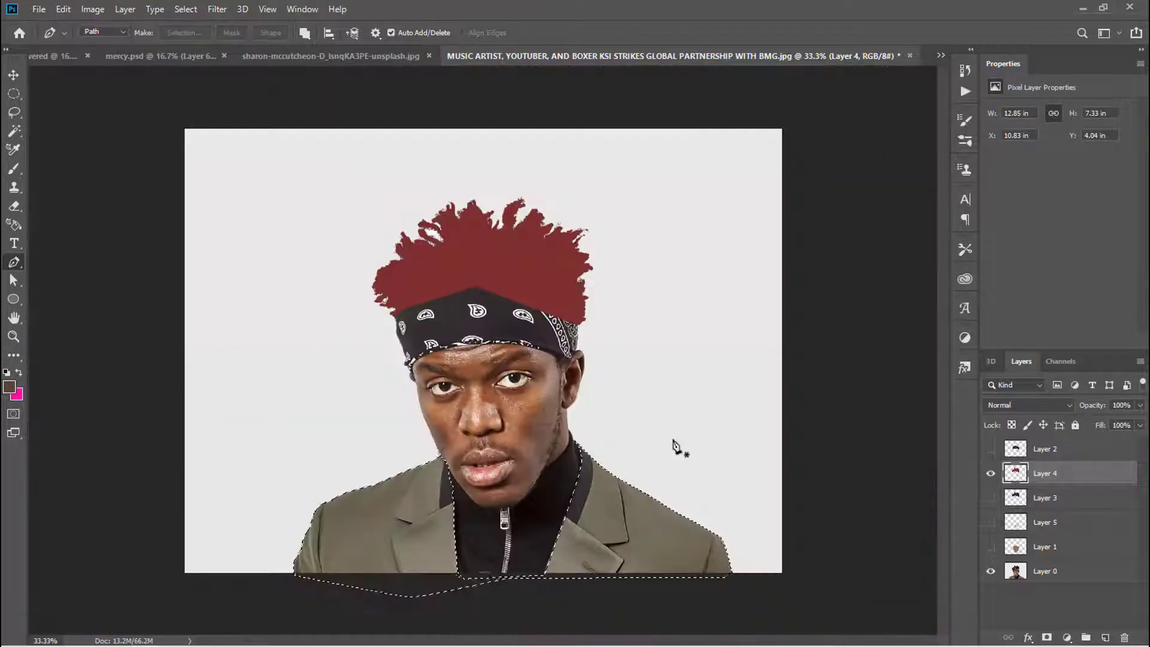
{"action": "key", "text": "ctrl+shift+alt+n"}
{"action": "key", "text": "i"}
{"action": "key", "text": "g"}
{"action": "key", "text": "alt+BackSpace"}
{"action": "key", "text": "ctrl+d"}
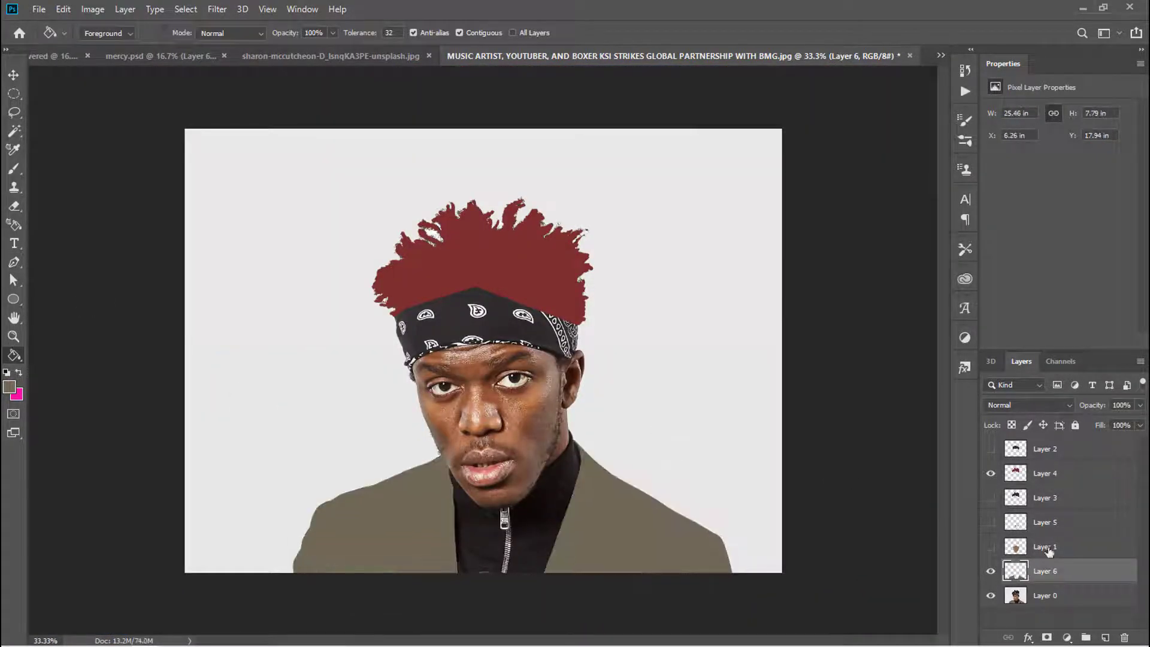
{"action": "left_click", "coordinate": [991, 570]}
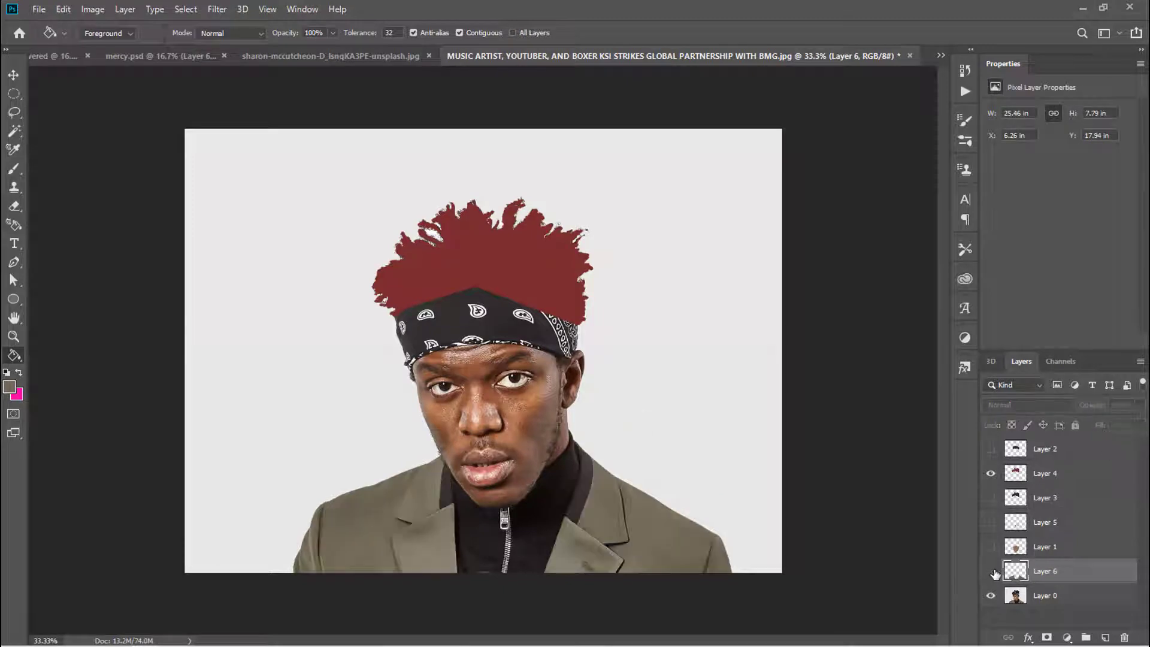
{"action": "key", "text": "ctrl+plus"}
{"action": "key", "text": "ctrl+plus"}
{"action": "key", "text": "ctrl+plus"}
Pen-trace the neck and collar from the chin around to the neck's right side
{"action": "key", "text": "p"}
{"action": "left_click", "coordinate": [382, 288]}
{"action": "left_click", "coordinate": [336, 444]}
{"action": "scroll", "coordinate": [336, 443], "scroll_direction": "down", "scroll_amount": 2}
{"action": "left_click", "coordinate": [450, 508]}
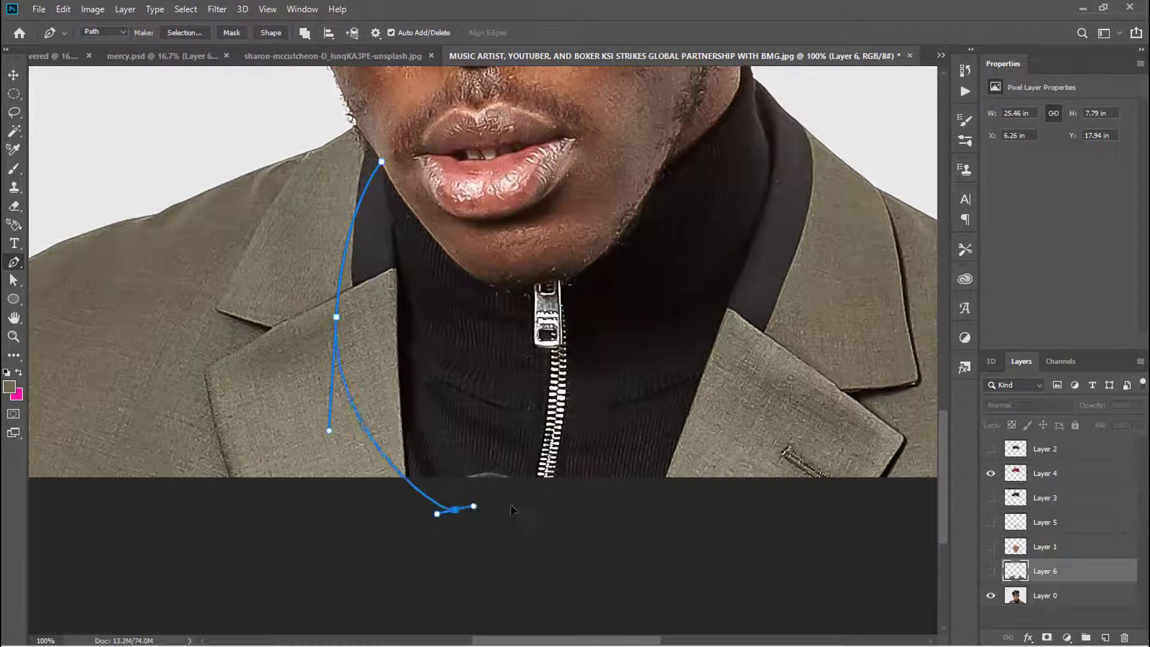
{"action": "scroll", "coordinate": [449, 508], "scroll_direction": "up", "scroll_amount": 2}
{"action": "left_click", "coordinate": [728, 524]}
{"action": "left_click", "coordinate": [791, 261]}
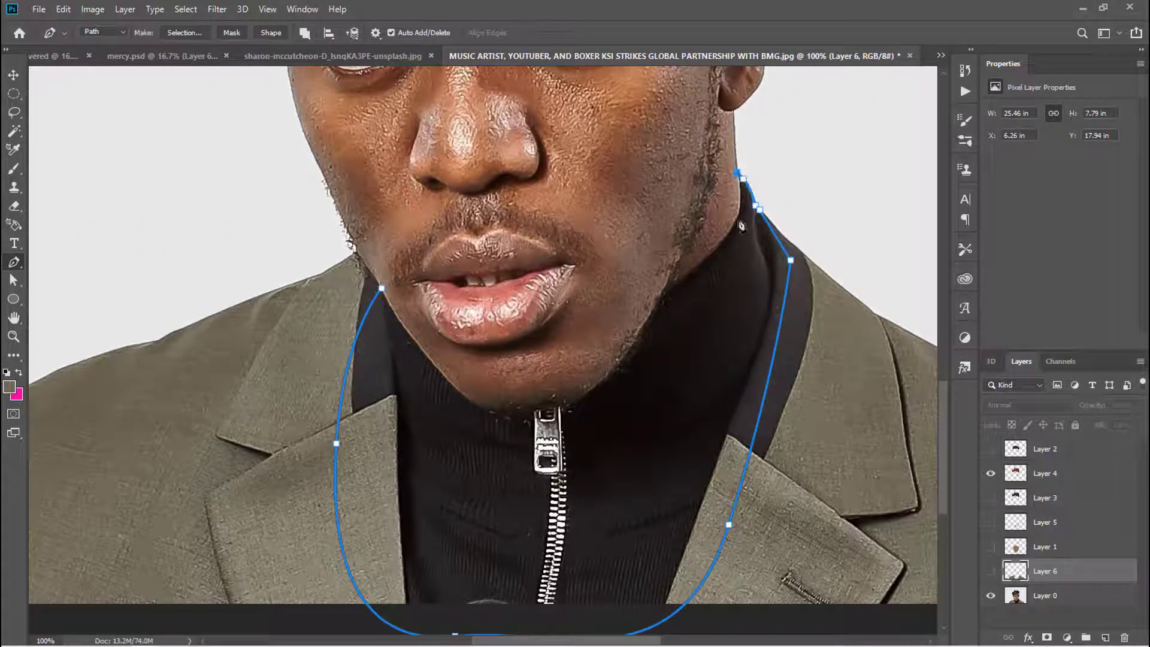
Fill the neck selection with sampled turtleneck black on new Layer 7, then hide it
{"action": "key", "text": "ctrl+Return"}
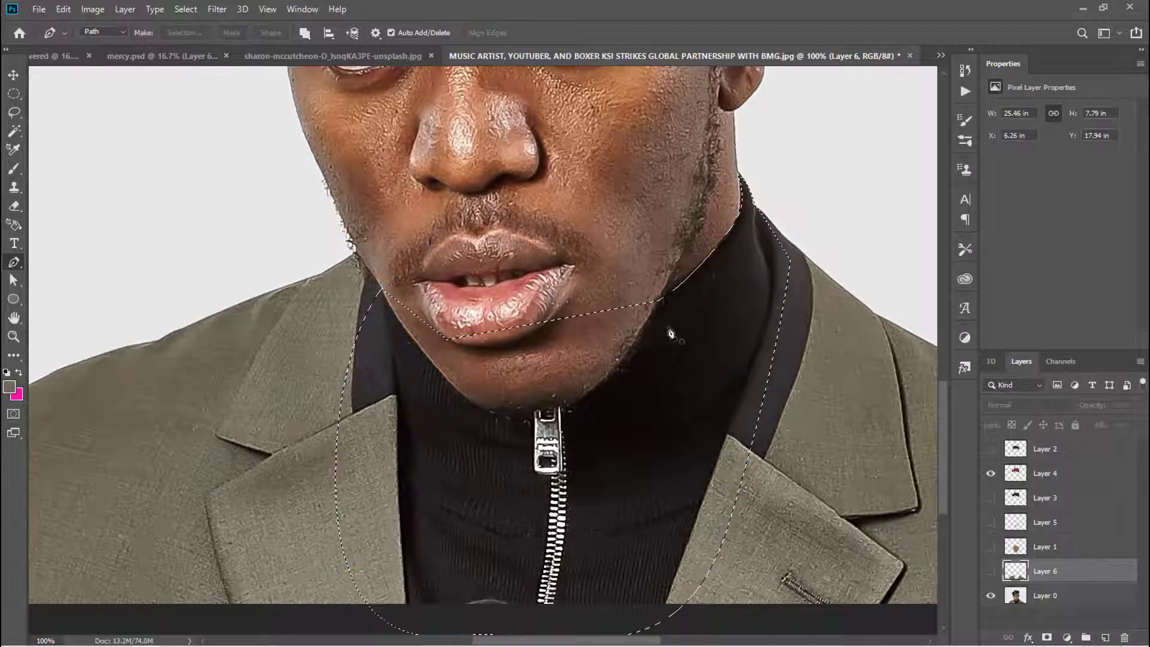
{"action": "key", "text": "g"}
{"action": "key", "text": "ctrl+shift+n"}
{"action": "left_click", "coordinate": [647, 403]}
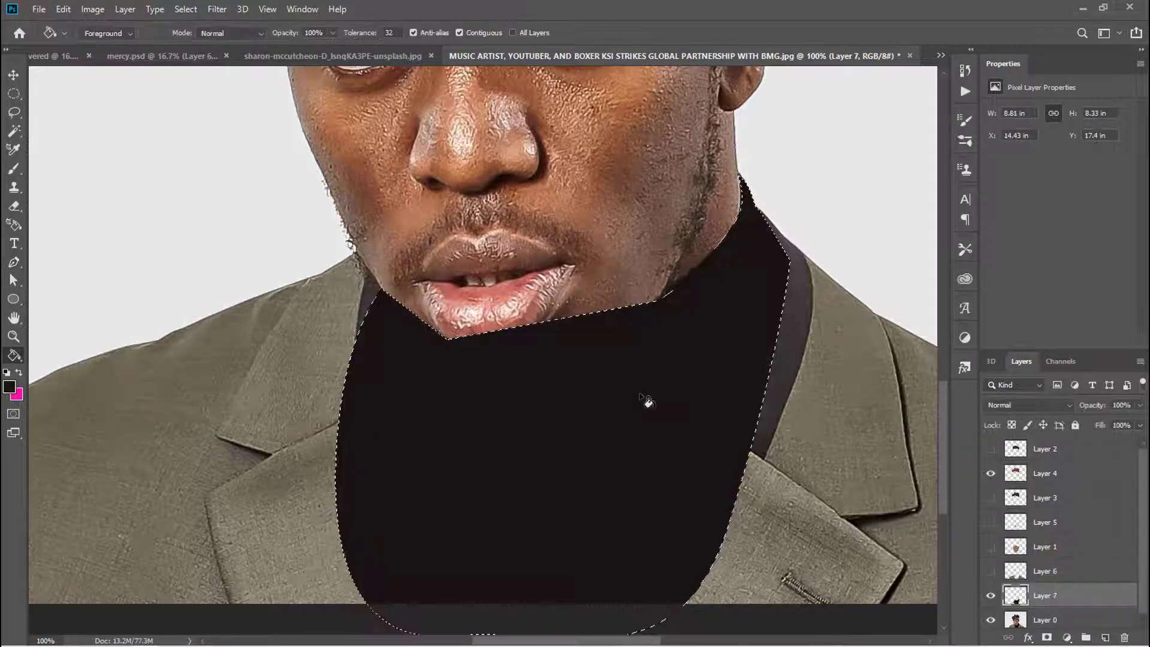
{"action": "key", "text": "ctrl+d"}
{"action": "left_click", "coordinate": [991, 595]}
Trace the zipper outline down to its bottom end
{"action": "key", "text": "p"}
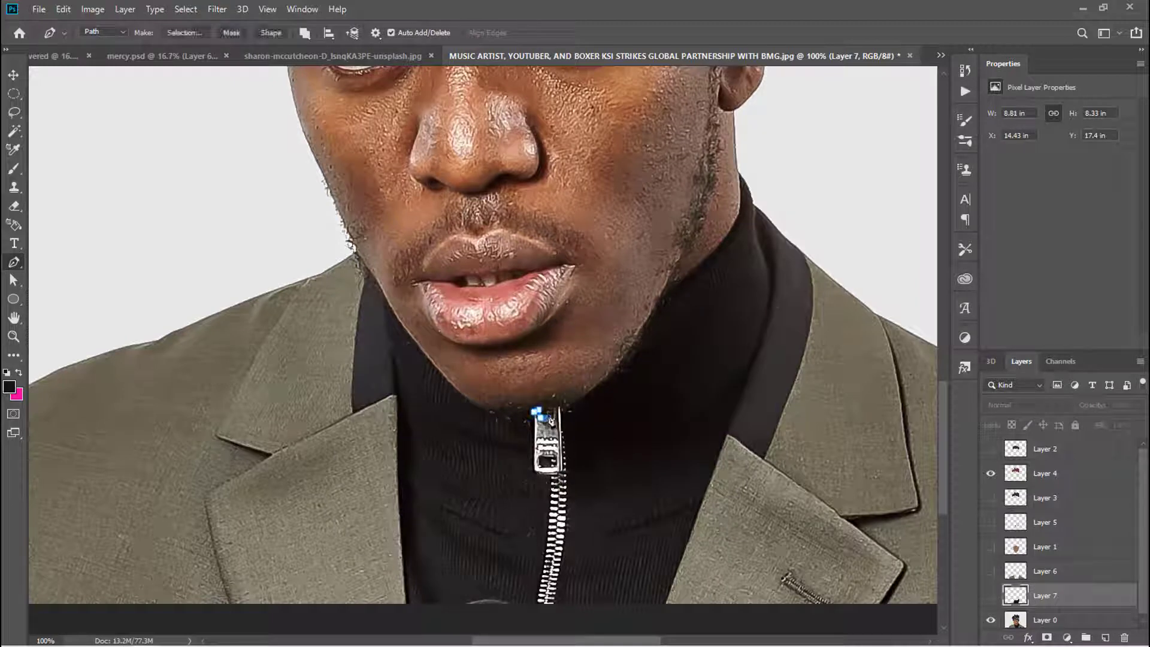
{"action": "scroll", "coordinate": [566, 443], "scroll_direction": "down", "scroll_amount": 3}
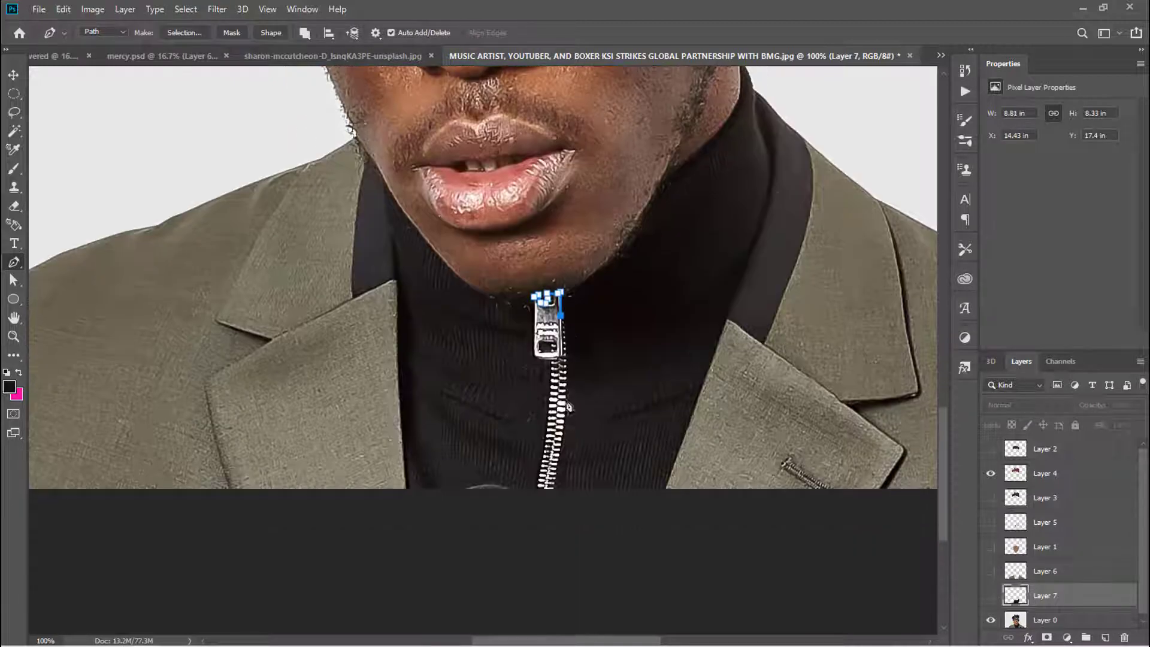
{"action": "scroll", "coordinate": [563, 442], "scroll_direction": "down", "scroll_amount": 2}
{"action": "left_click", "coordinate": [552, 432]}
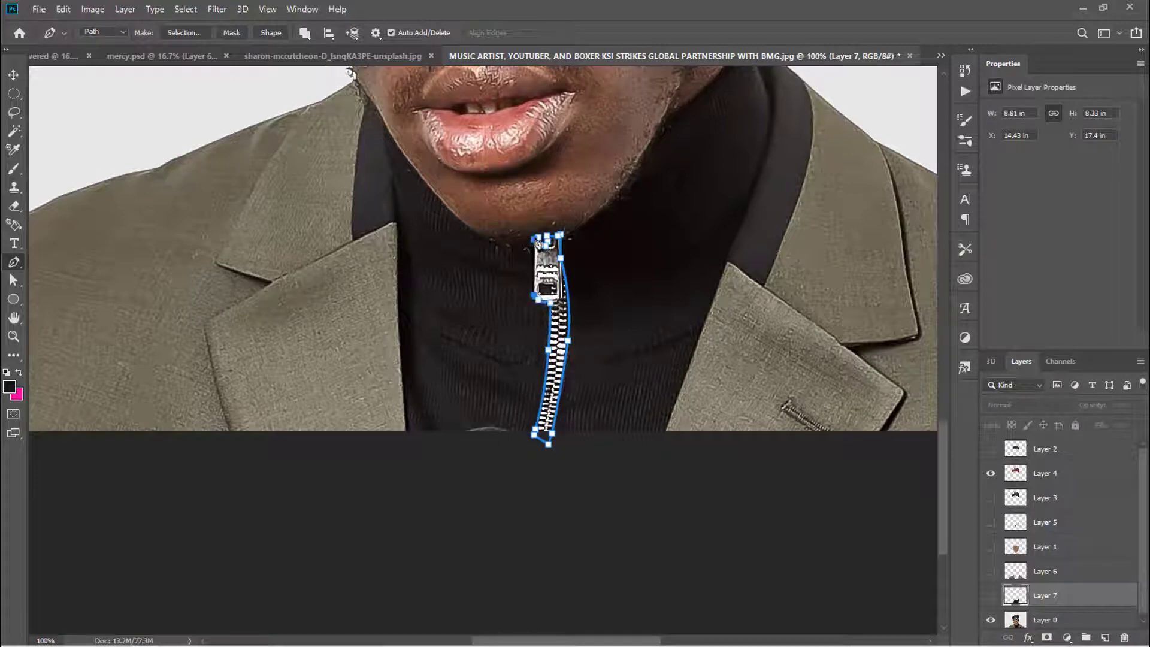
Fill the zipper selection with a sampled light grey on new Layer 8
{"action": "key", "text": "ctrl+Return"}
{"action": "left_click", "coordinate": [1105, 638]}
{"action": "key", "text": "i"}
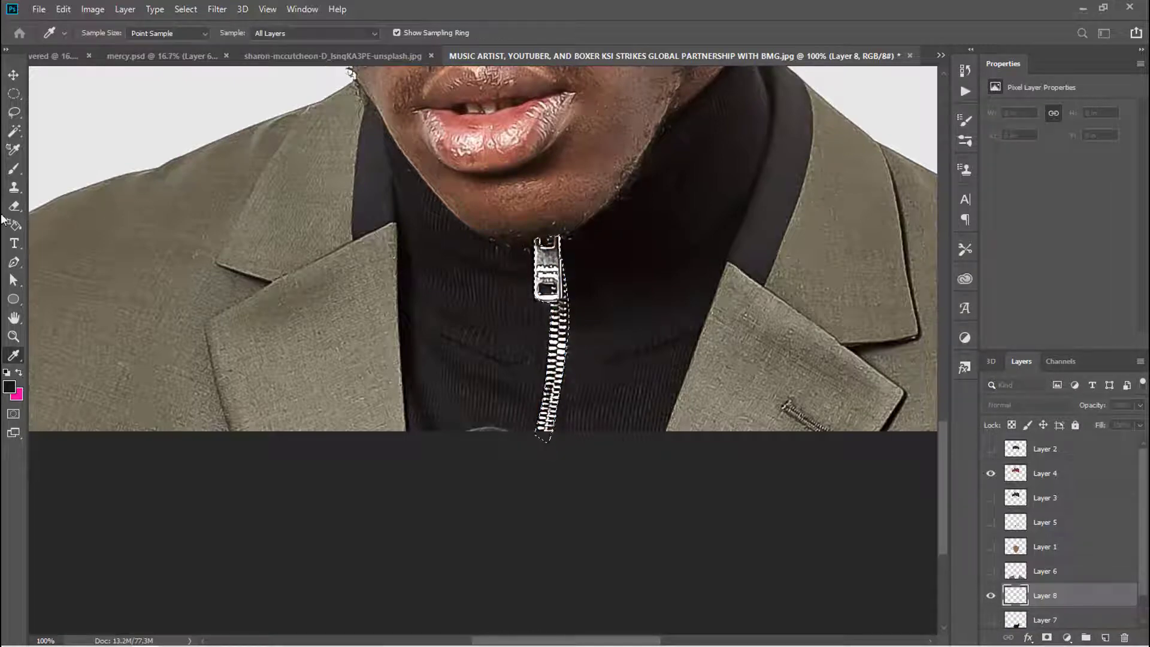
{"action": "left_click", "coordinate": [77, 146]}
{"action": "key", "text": "alt+BackSpace"}
{"action": "key", "text": "ctrl+d"}
Toggle the grey zipper layer to preview it, leave it visible, and zoom out
{"action": "key", "text": "ctrl+comma"}
{"action": "key", "text": "p"}
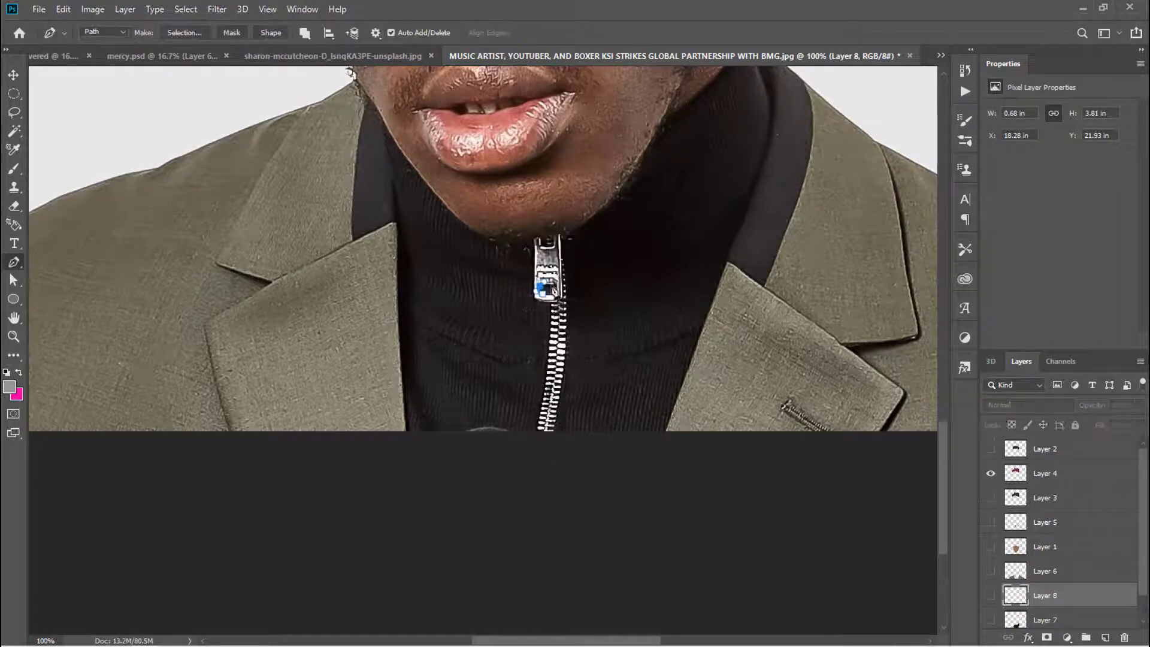
{"action": "left_click", "coordinate": [990, 595]}
{"action": "key", "text": "e"}
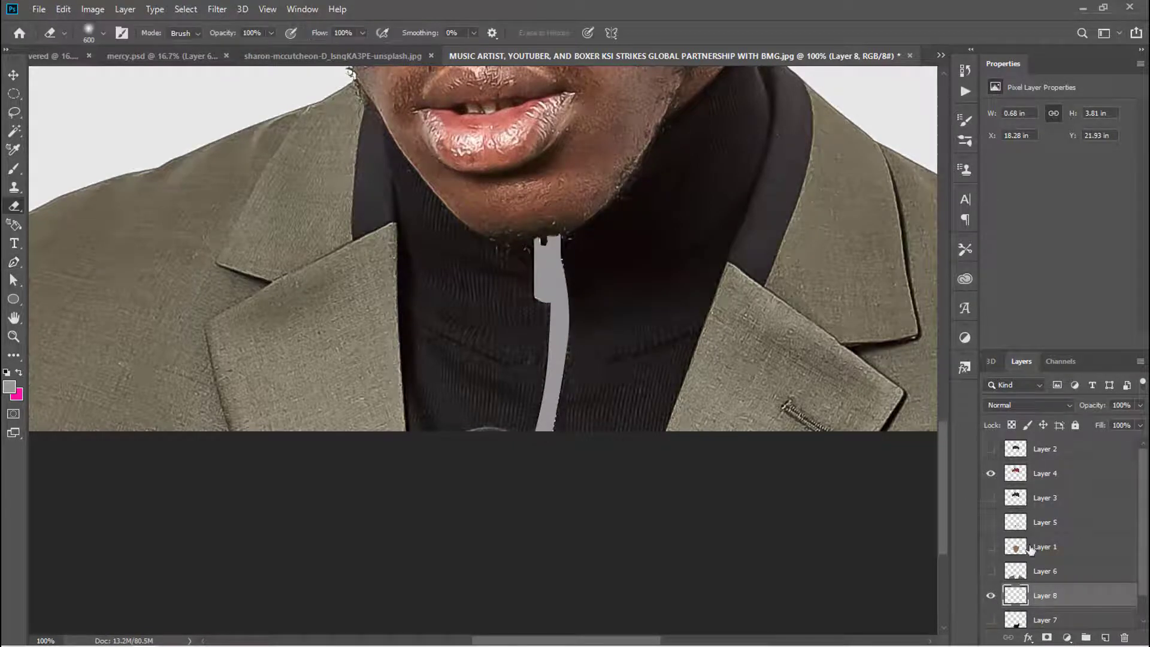
{"action": "left_click", "coordinate": [991, 596]}
{"action": "left_click", "coordinate": [991, 595]}
{"action": "key", "text": "ctrl+minus"}
Pen-trace rough outlines of the left and right eyes with curved eyelids
{"action": "scroll", "coordinate": [748, 251], "scroll_direction": "up", "scroll_amount": 3}
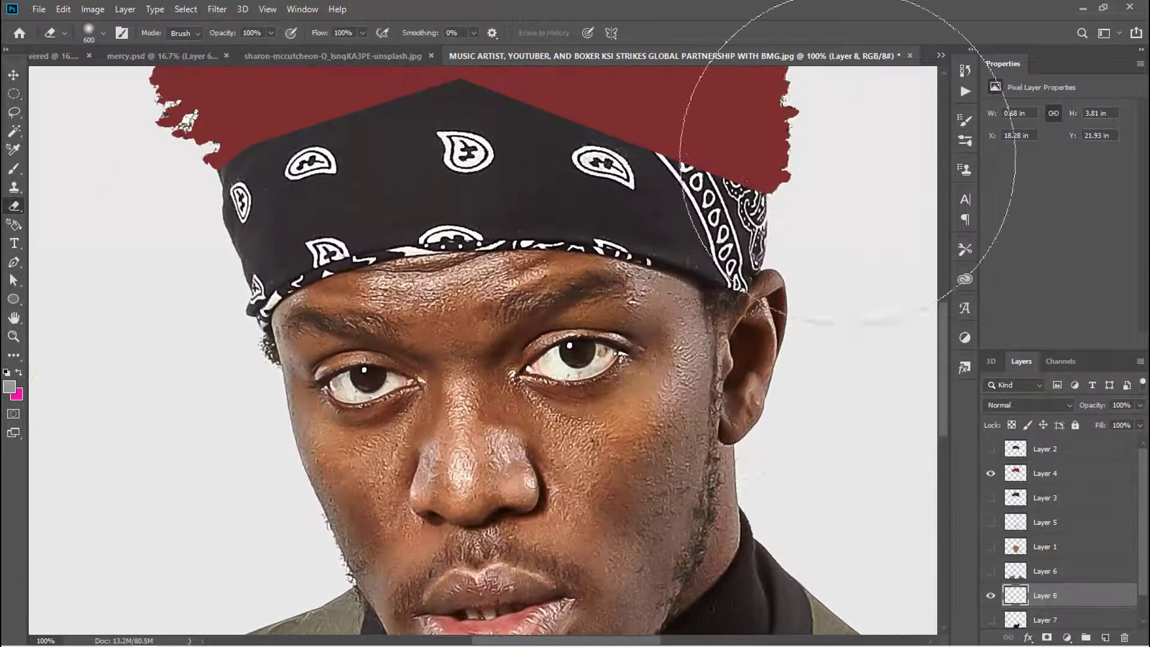
{"action": "key", "text": "p"}
{"action": "scroll", "coordinate": [354, 421], "scroll_direction": "up", "scroll_amount": 3}
{"action": "left_click", "coordinate": [352, 412]}
{"action": "left_click_drag", "start_coordinate": [268, 382], "coordinate": [228, 386]}
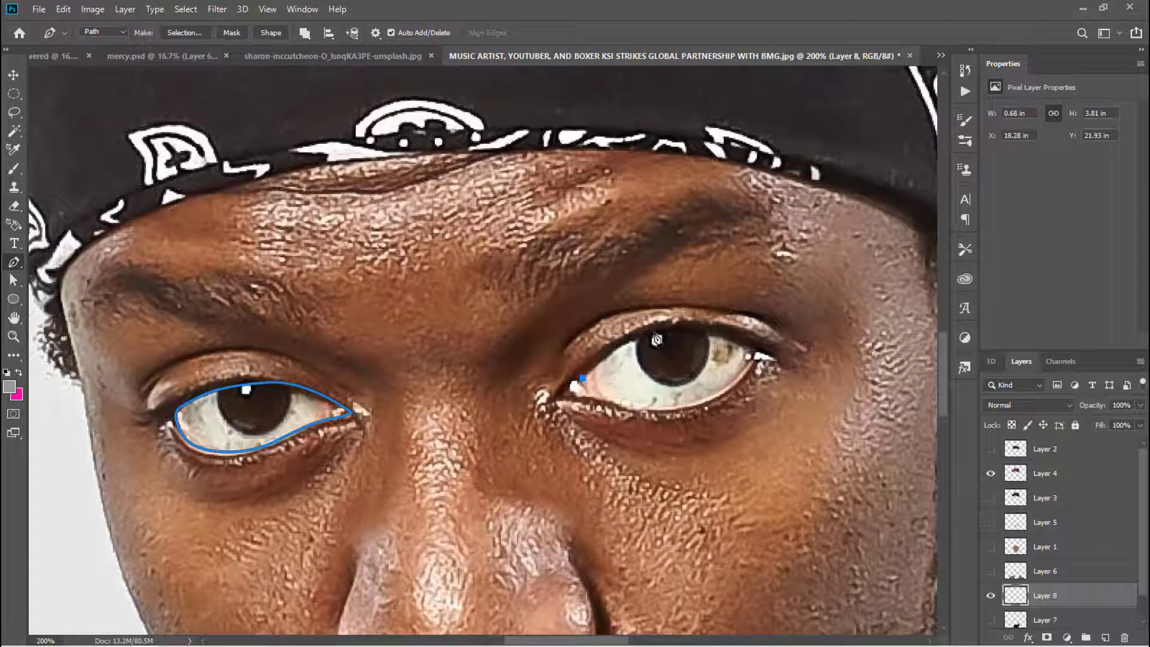
{"action": "left_click_drag", "start_coordinate": [739, 342], "coordinate": [741, 381]}
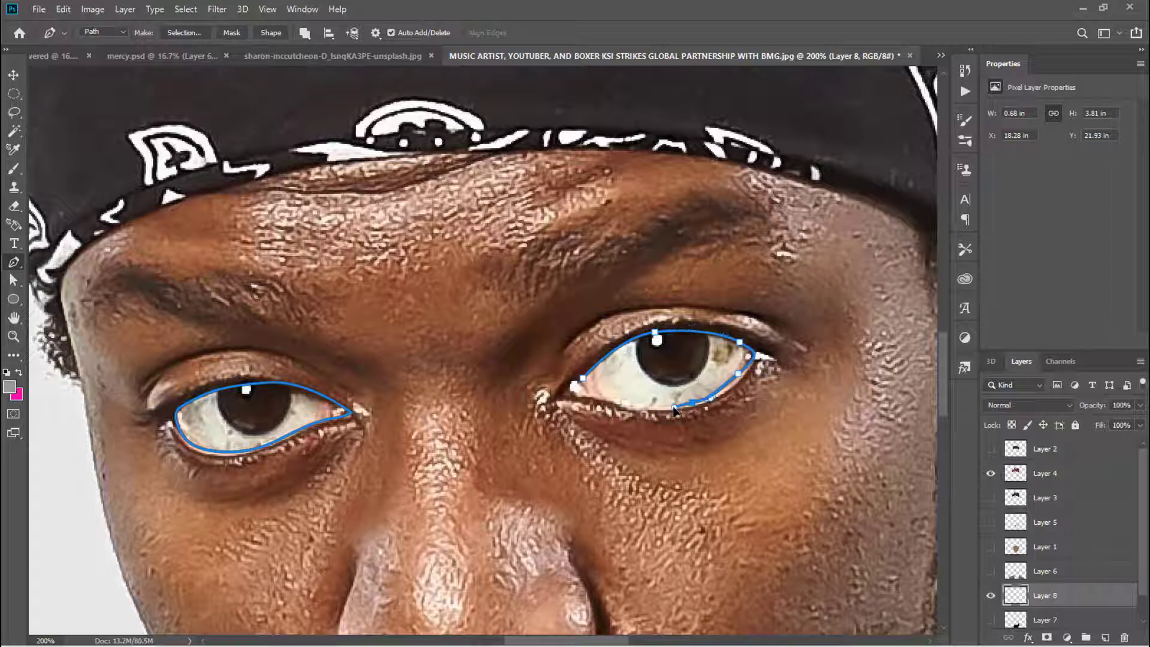
{"action": "left_click_drag", "start_coordinate": [674, 407], "coordinate": [623, 411]}
Fill the eye selections with light grey, deselect, and hide that layer
{"action": "key", "text": "ctrl+Return"}
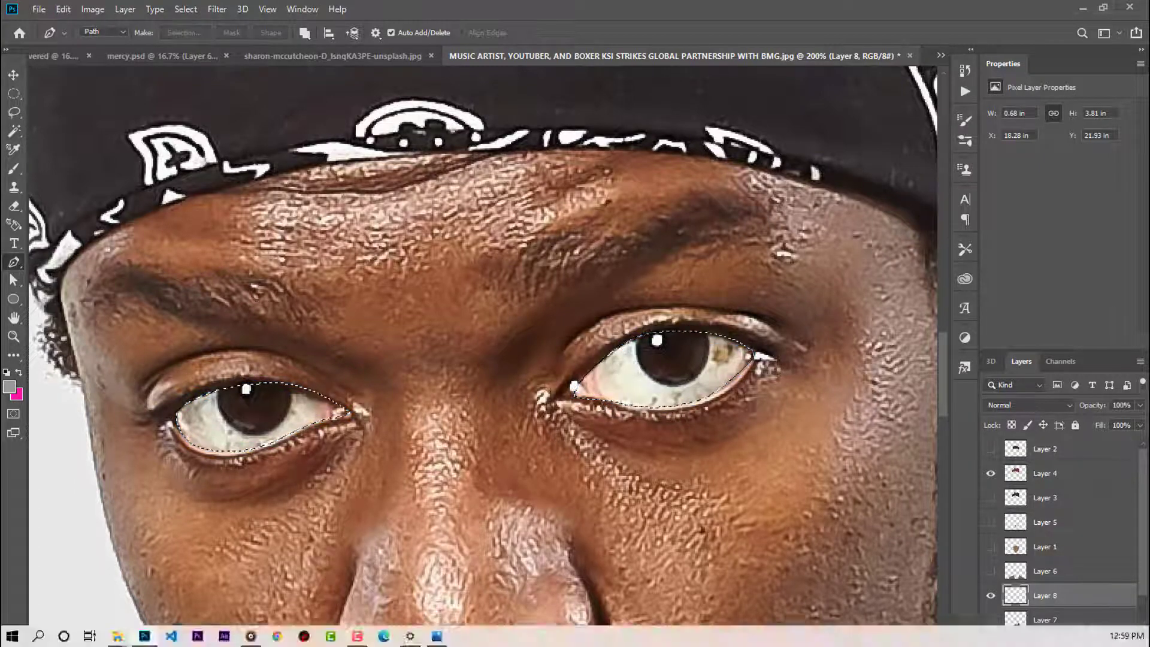
{"action": "key", "text": "v"}
{"action": "key", "text": "Up"}
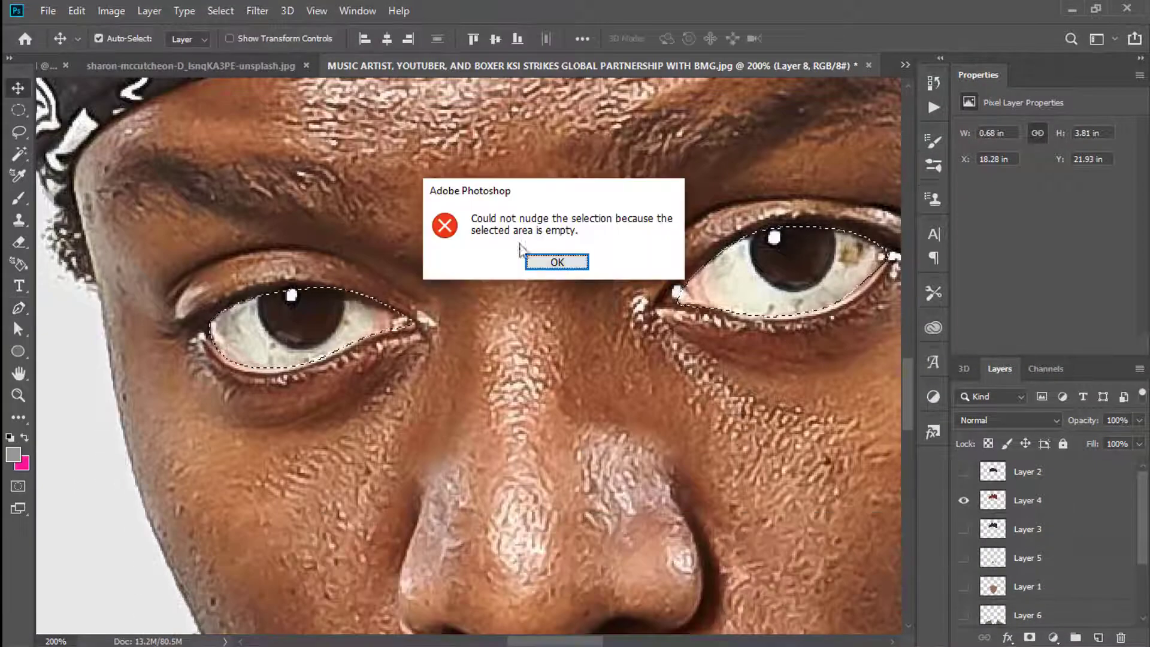
{"action": "left_click", "coordinate": [552, 259]}
{"action": "key", "text": "i"}
{"action": "key", "text": "alt+BackSpace"}
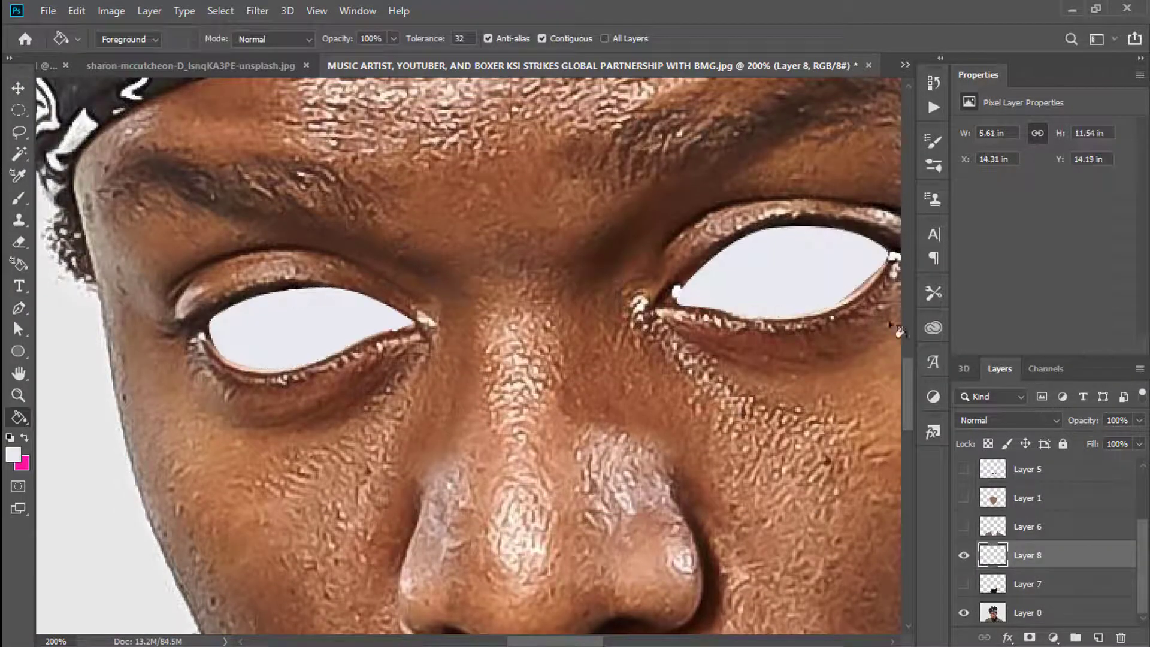
{"action": "key", "text": "ctrl+d"}
{"action": "key", "text": "p"}
{"action": "left_click", "coordinate": [964, 555]}
Retrace the left eye with anchors along both eyelids and close the outline
{"action": "left_click", "coordinate": [401, 308]}
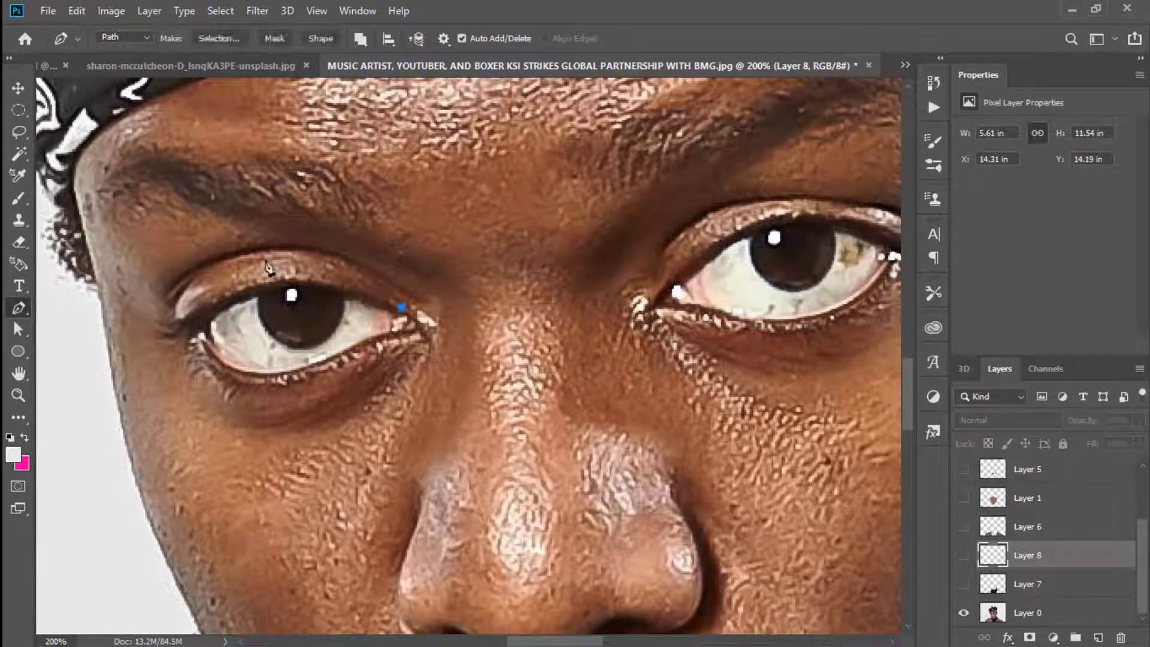
{"action": "left_click", "coordinate": [314, 280]}
{"action": "left_click", "coordinate": [215, 307]}
{"action": "left_click", "coordinate": [180, 320]}
{"action": "left_click", "coordinate": [198, 333]}
{"action": "left_click", "coordinate": [239, 374]}
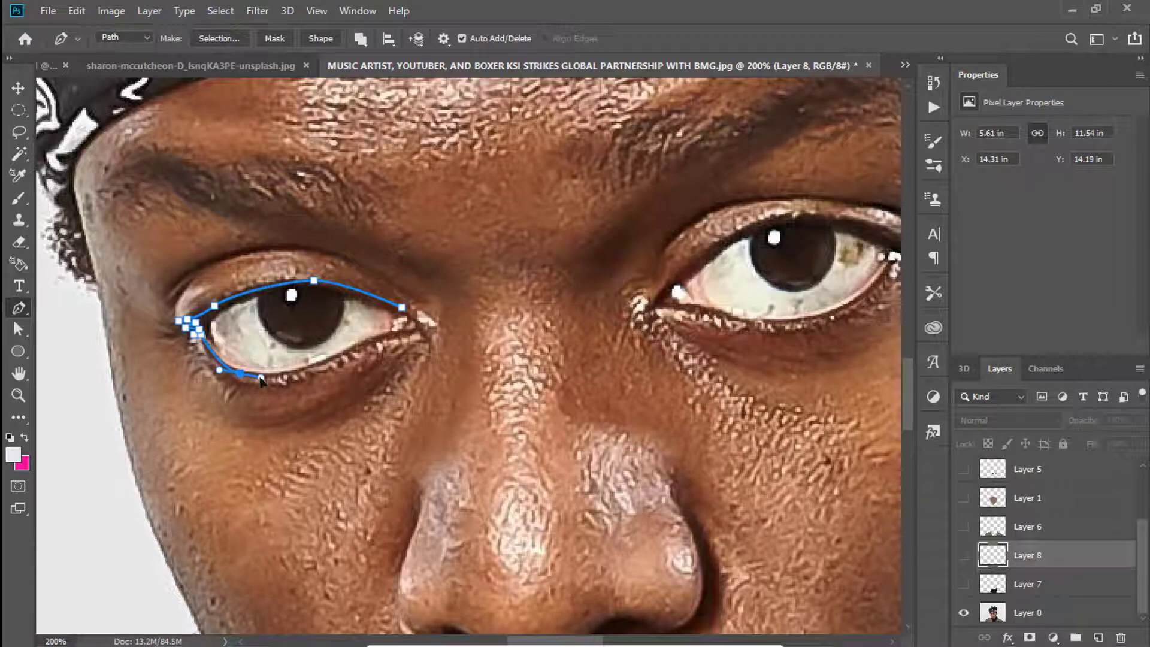
{"action": "left_click", "coordinate": [285, 381]}
{"action": "left_click", "coordinate": [330, 360]}
{"action": "left_click", "coordinate": [422, 328]}
{"action": "left_click", "coordinate": [401, 307]}
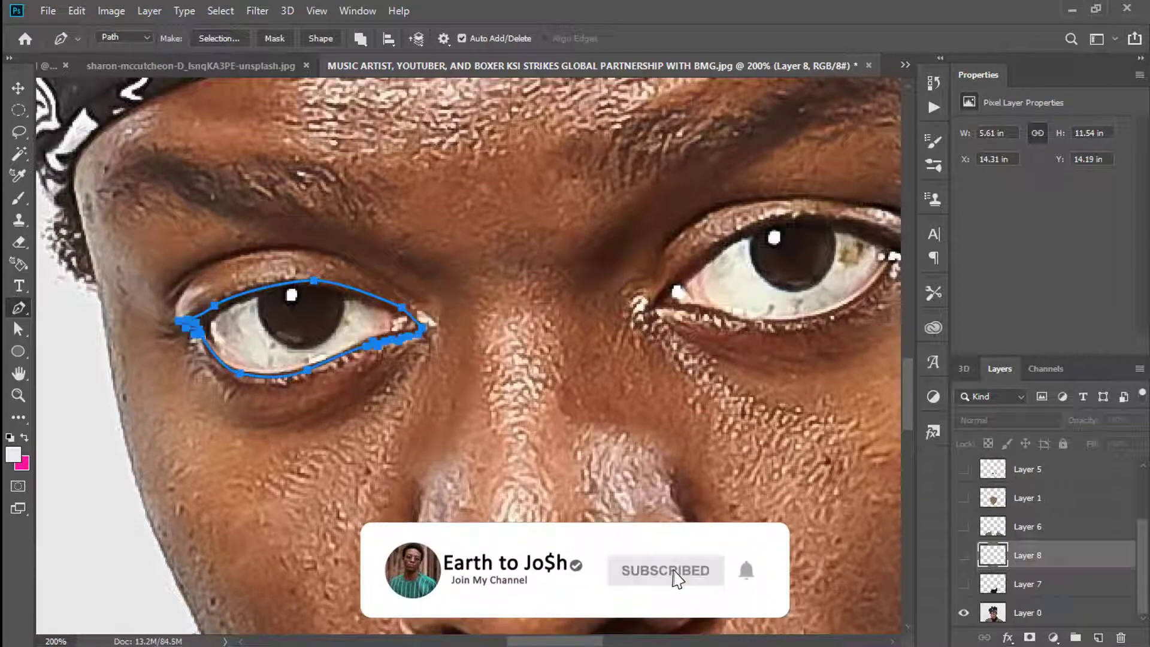
Pan to the right eye and trace its closed outline along both lids
{"action": "left_click_drag", "start_coordinate": [658, 296], "coordinate": [439, 337]}
{"action": "left_click", "coordinate": [439, 336]}
{"action": "left_click", "coordinate": [506, 279]}
{"action": "left_click", "coordinate": [597, 260]}
{"action": "left_click", "coordinate": [677, 288]}
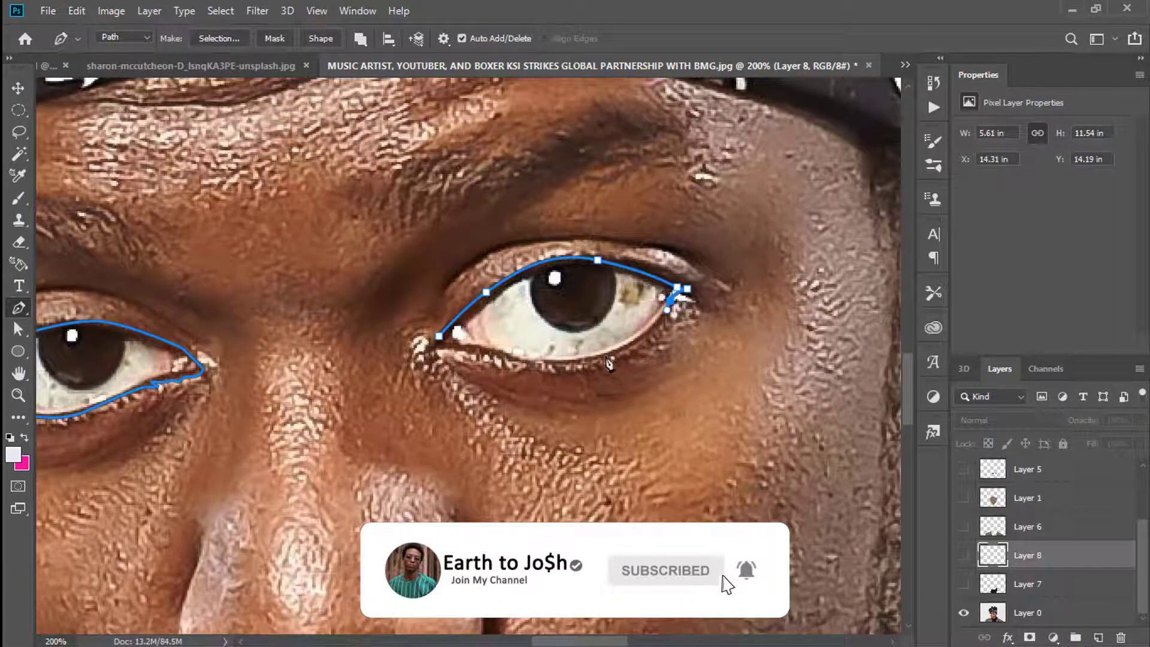
{"action": "left_click", "coordinate": [607, 355]}
{"action": "left_click", "coordinate": [493, 357]}
{"action": "left_click", "coordinate": [456, 346]}
{"action": "left_click", "coordinate": [439, 336]}
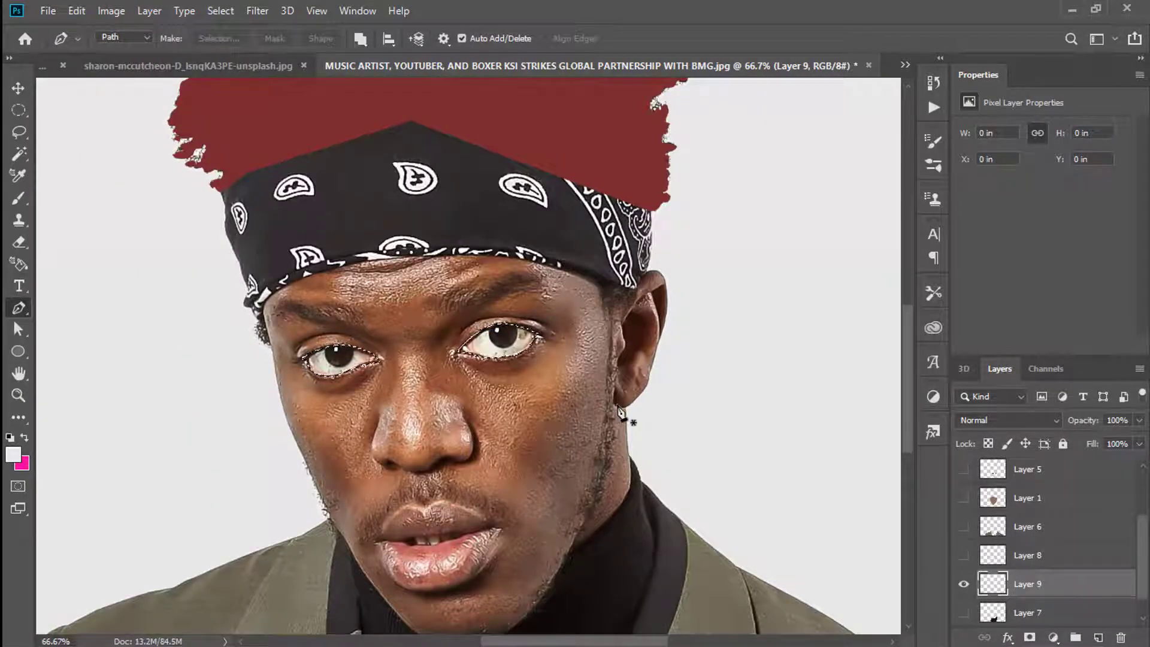
Fill both eye selections with white using the Paint Bucket
{"action": "key", "text": "g"}
{"action": "key", "text": "d"}
{"action": "left_click", "coordinate": [352, 370]}
{"action": "left_click", "coordinate": [963, 555]}
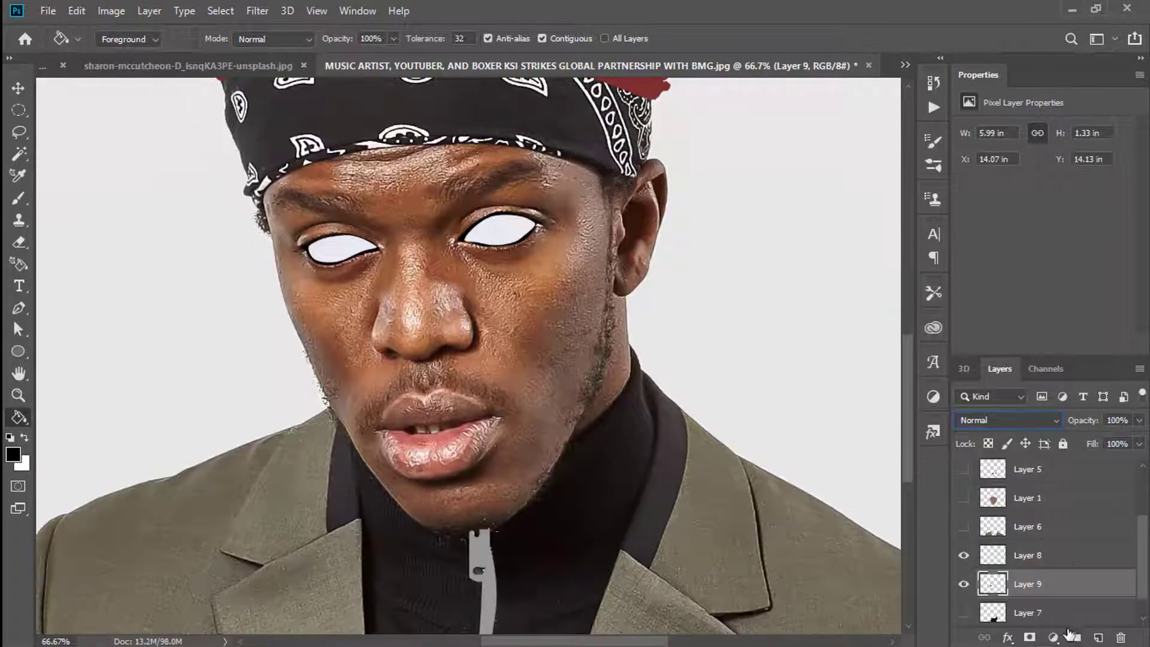
Hide the grey eye and white fill layers and outline the first iris as a selection
{"action": "left_click", "coordinate": [964, 555]}
{"action": "left_click", "coordinate": [963, 584]}
{"action": "scroll", "coordinate": [455, 389], "scroll_direction": "up", "scroll_amount": 5}
{"action": "key", "text": "p"}
{"action": "left_click", "coordinate": [533, 265]}
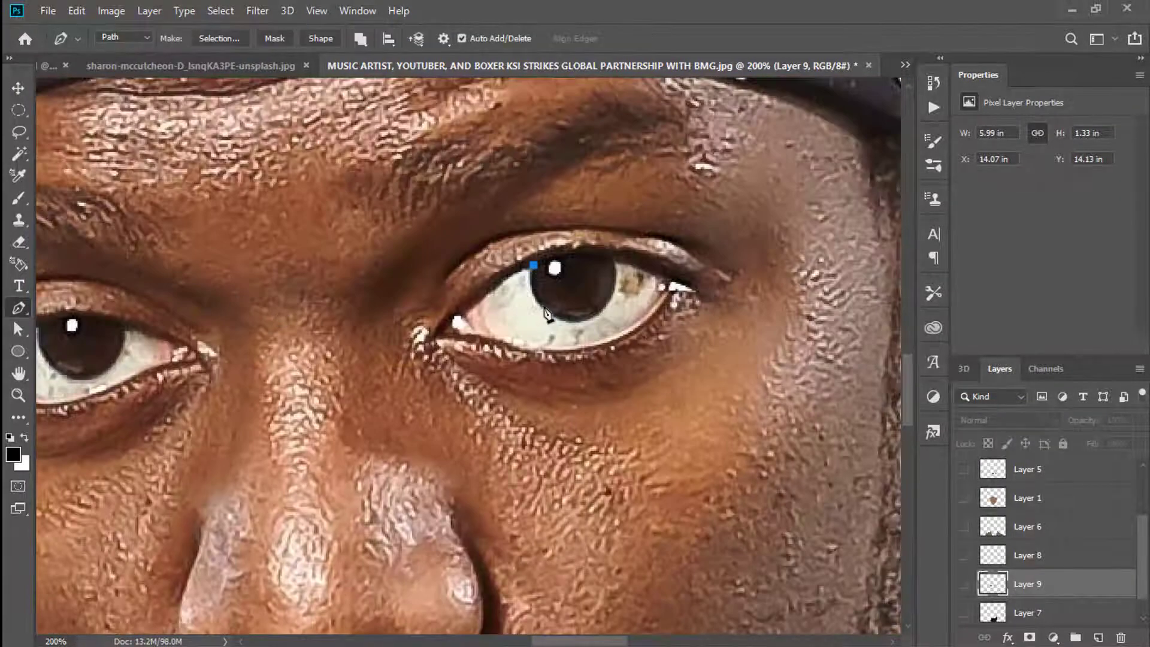
{"action": "left_click", "coordinate": [618, 286]}
{"action": "left_click", "coordinate": [533, 265]}
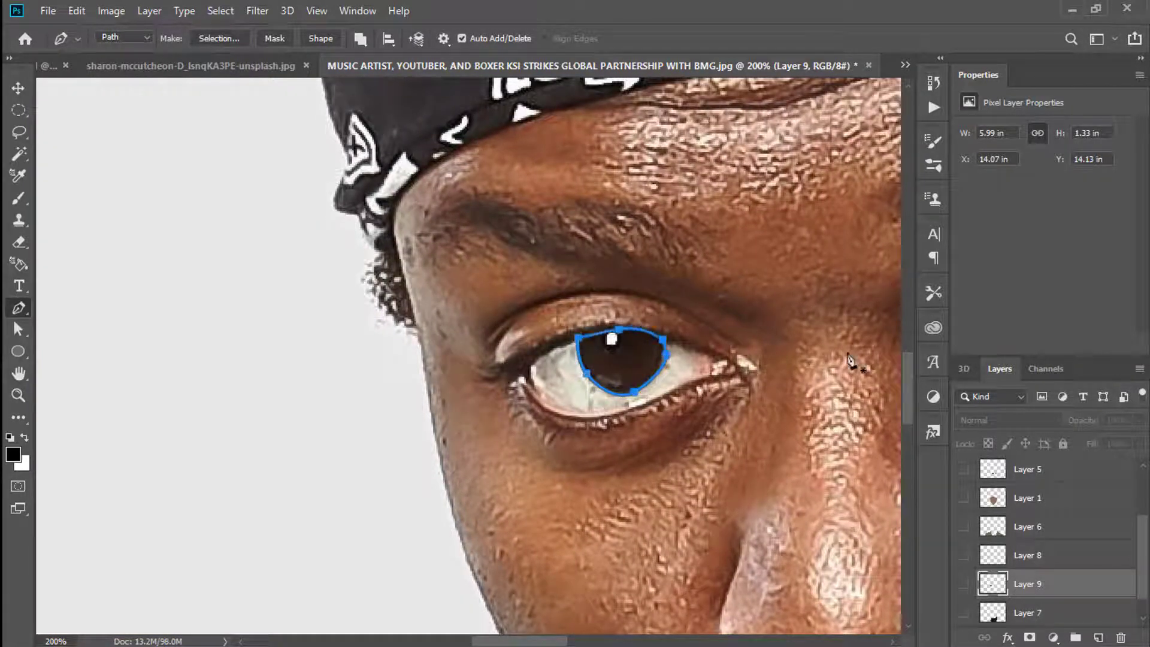
{"action": "key", "text": "ctrl+Return"}
Fill the iris with sampled dark brown and move Layer 10 above Layer 8
{"action": "key", "text": "i"}
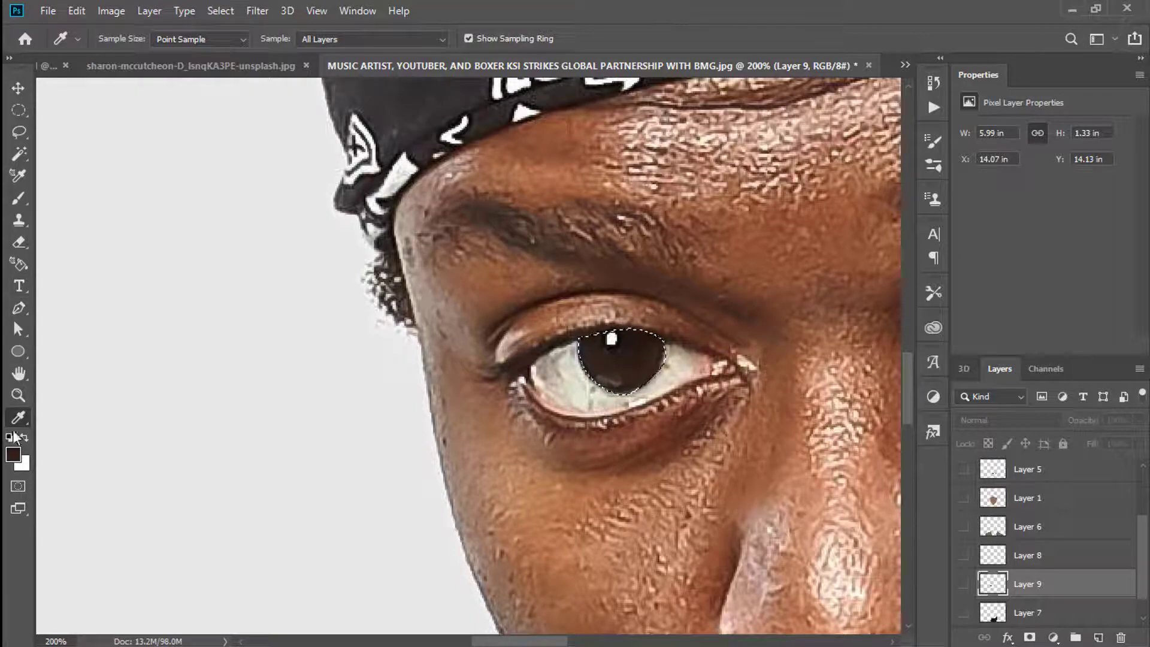
{"action": "key", "text": "g"}
{"action": "left_click", "coordinate": [1098, 637]}
{"action": "key", "text": "alt+BackSpace"}
{"action": "key", "text": "ctrl+d"}
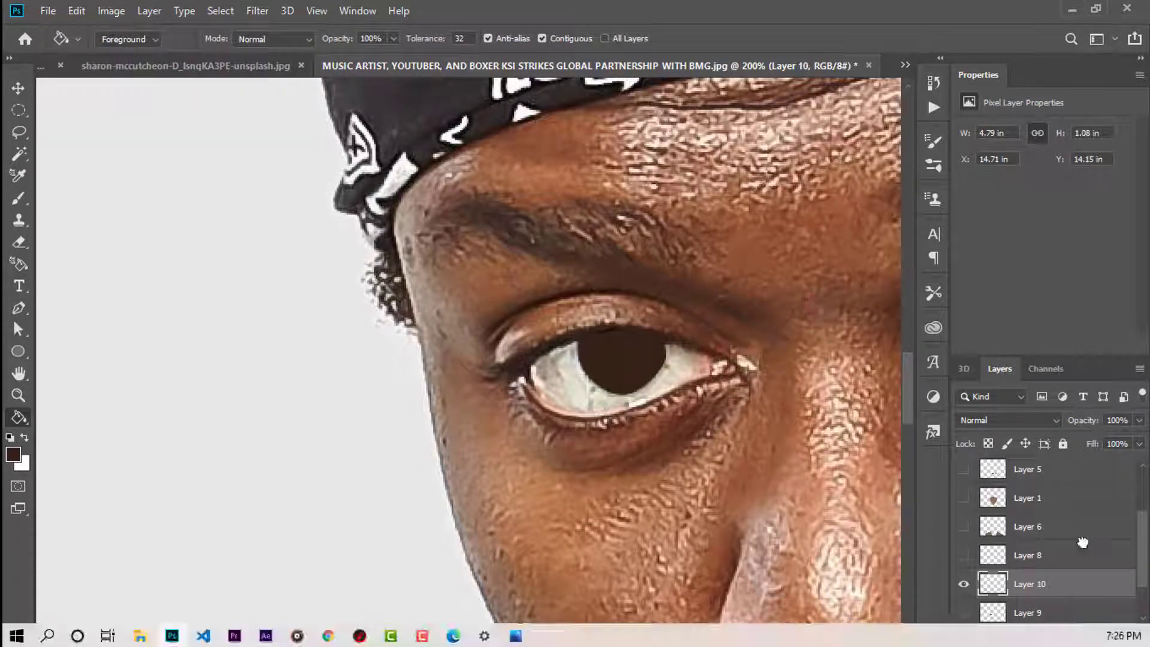
{"action": "left_click_drag", "start_coordinate": [1083, 543], "coordinate": [1083, 544]}
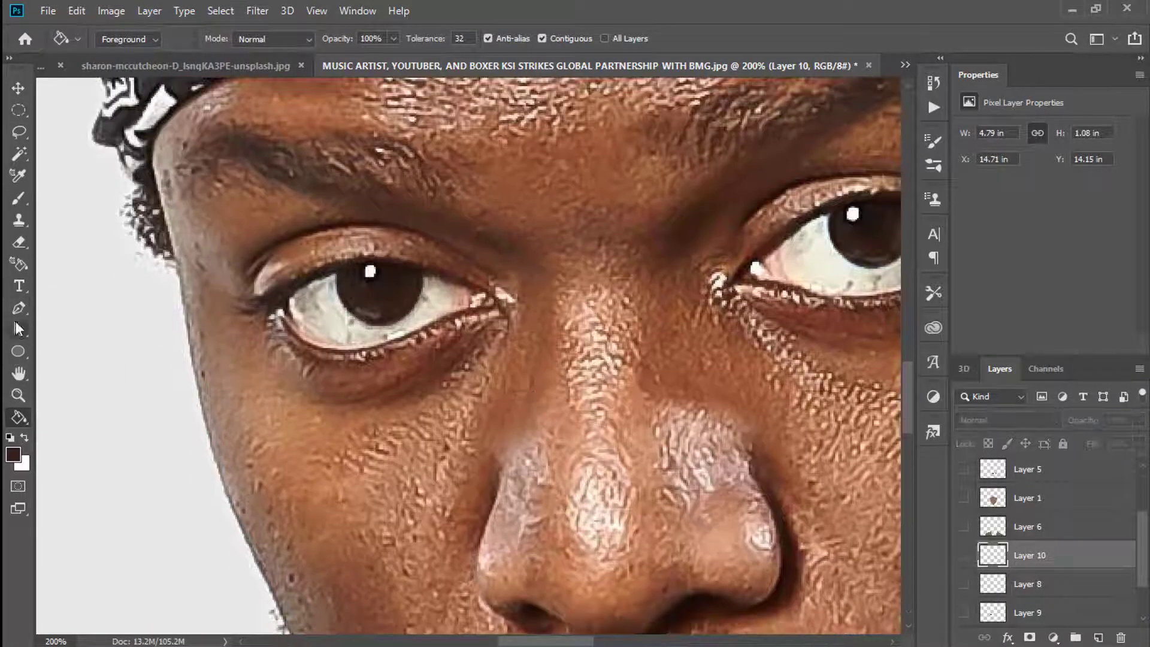
Outline the other iris as a selection on a new empty layer
{"action": "left_click", "coordinate": [19, 308]}
{"action": "left_click", "coordinate": [355, 269]}
{"action": "scroll", "coordinate": [604, 225], "scroll_direction": "right", "scroll_amount": 5}
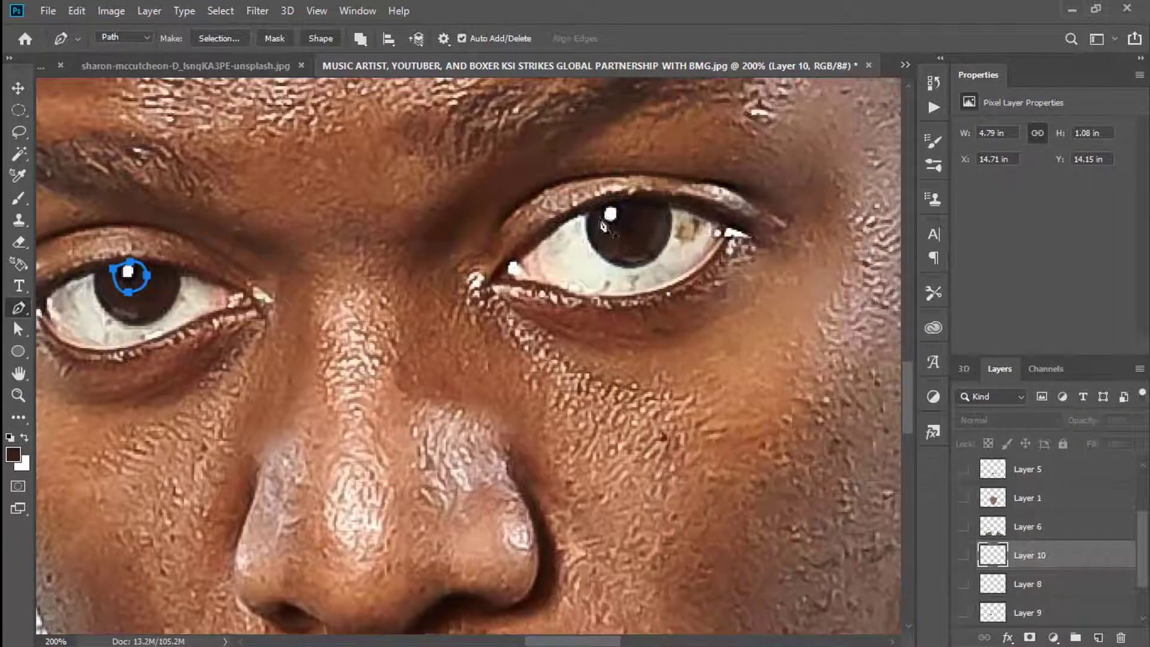
{"action": "key", "text": "ctrl+Return"}
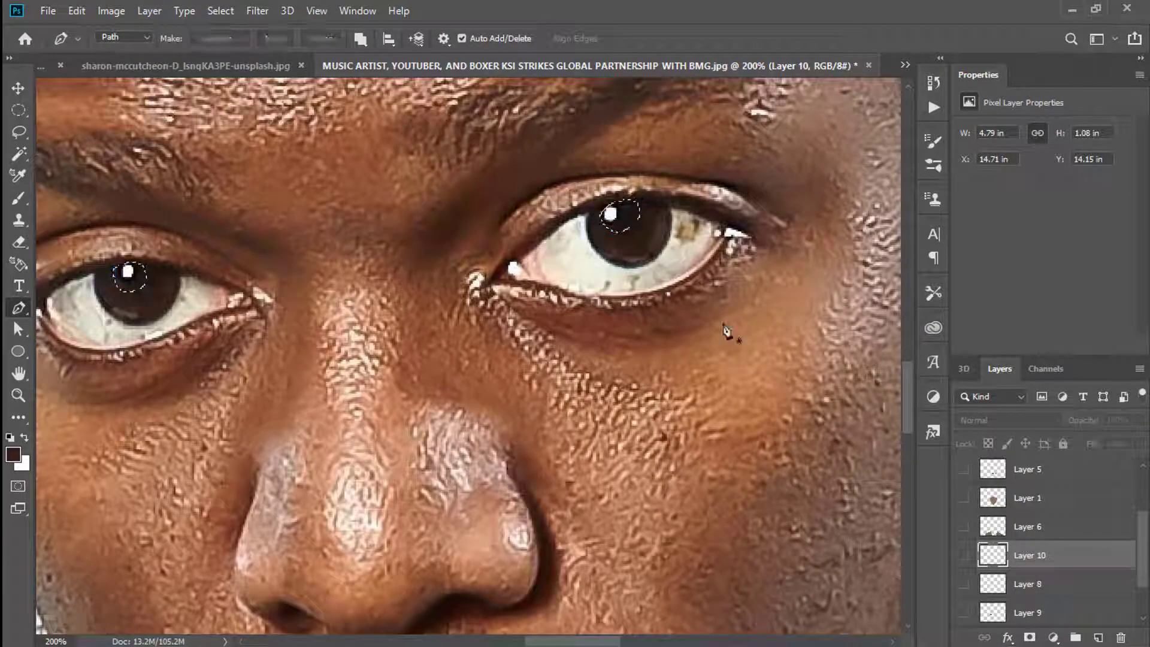
{"action": "key", "text": "ctrl+shift+alt+n"}
{"action": "key", "text": "i"}
{"action": "key", "text": "g"}
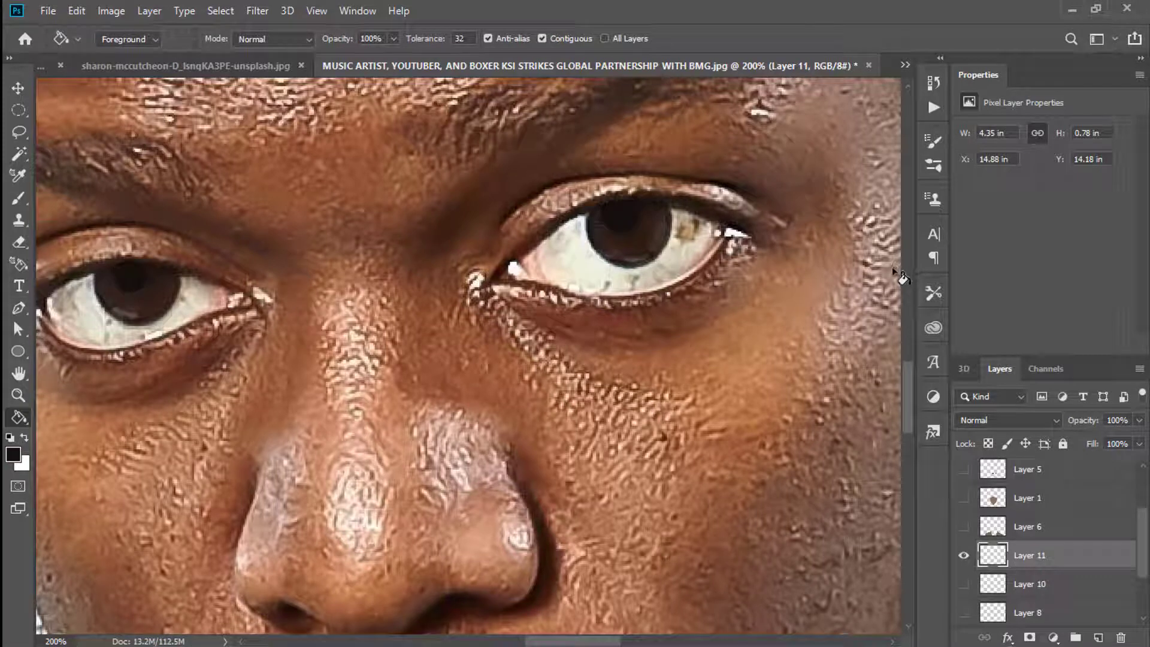
Trace the right-hand eye's white along its lower and upper lids
{"action": "key", "text": "p"}
{"action": "left_click", "coordinate": [730, 226]}
{"action": "left_click", "coordinate": [696, 270]}
{"action": "left_click", "coordinate": [665, 290]}
{"action": "left_click", "coordinate": [634, 301]}
{"action": "left_click", "coordinate": [546, 291]}
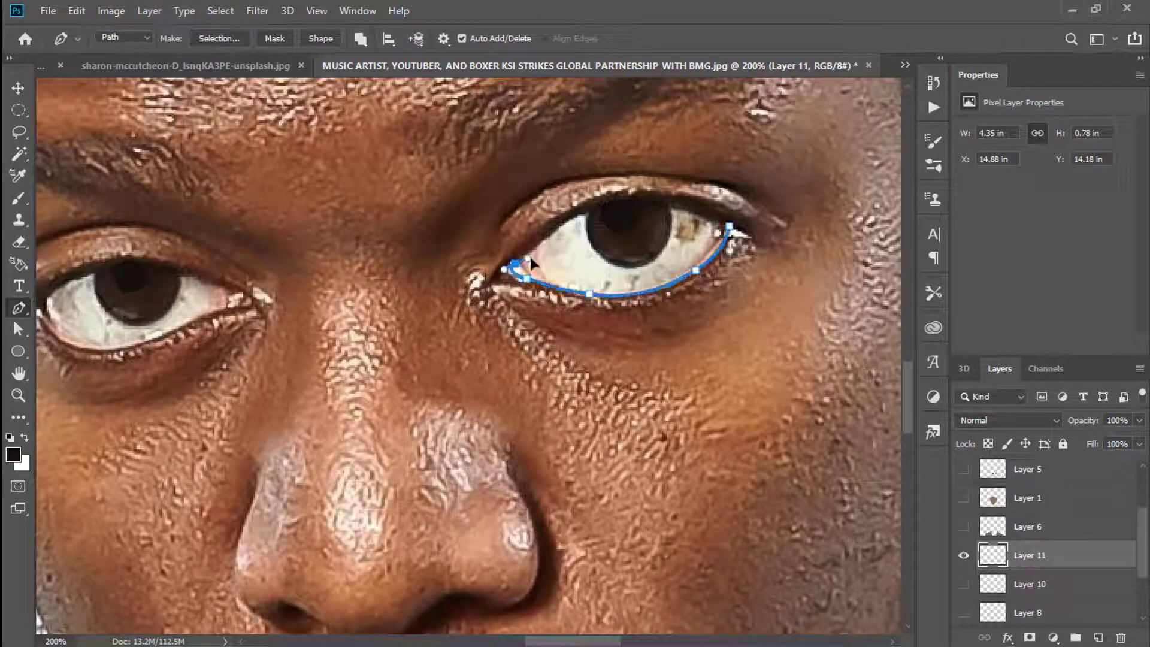
{"action": "left_click", "coordinate": [599, 210]}
{"action": "left_click", "coordinate": [730, 227]}
Trace the left eye and fill both eye whites with white on Layer 12
{"action": "scroll", "coordinate": [504, 300], "scroll_direction": "left", "scroll_amount": 5}
{"action": "left_click", "coordinate": [470, 283]}
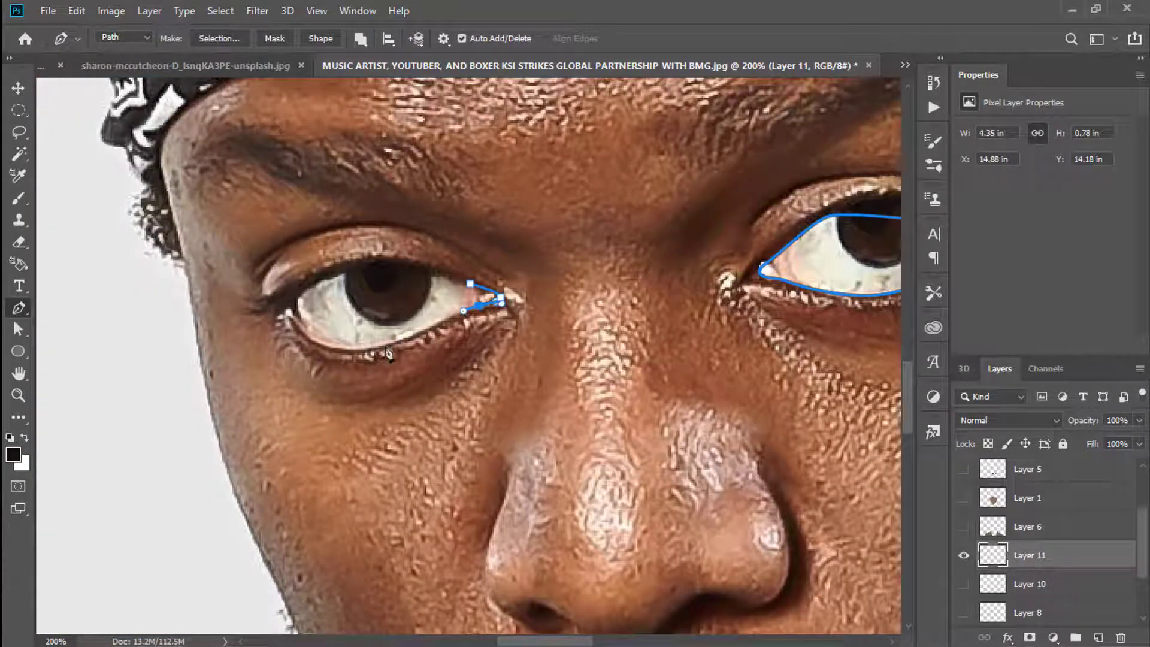
{"action": "left_click", "coordinate": [294, 302]}
{"action": "left_click", "coordinate": [471, 283]}
{"action": "key", "text": "ctrl+Return"}
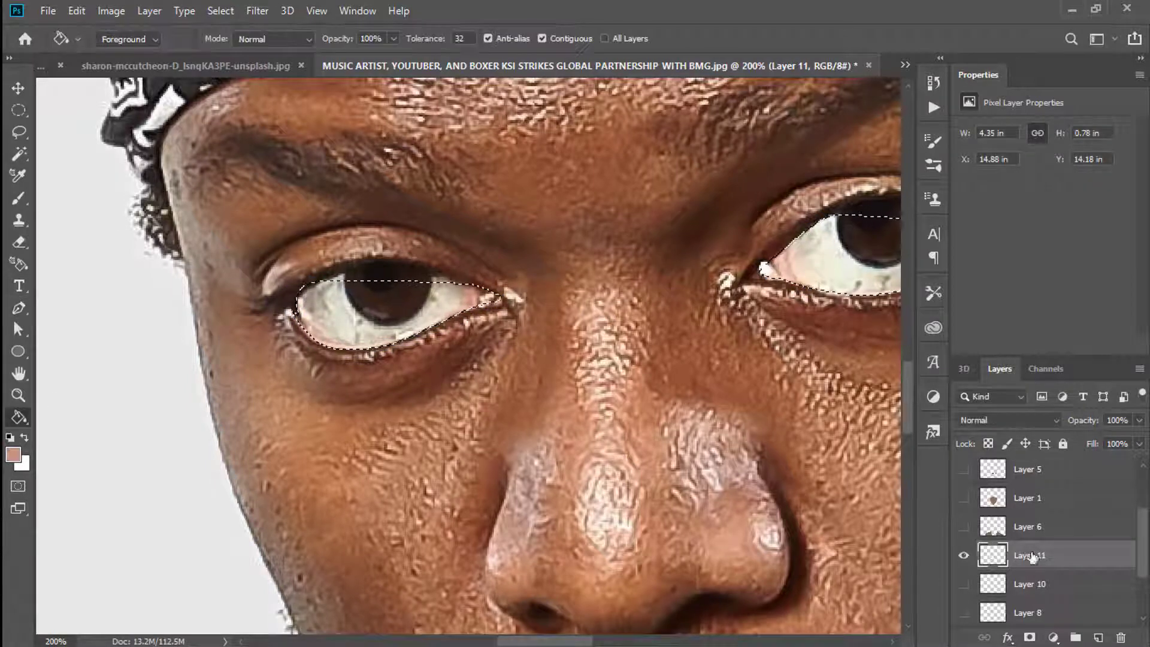
{"action": "left_click", "coordinate": [1105, 638]}
{"action": "key", "text": "alt+BackSpace"}
{"action": "key", "text": "ctrl+d"}
Show the iris and outline layers, add a layer mask, and choose a hard round brush
{"action": "left_click", "coordinate": [963, 555]}
{"action": "left_click", "coordinate": [965, 525]}
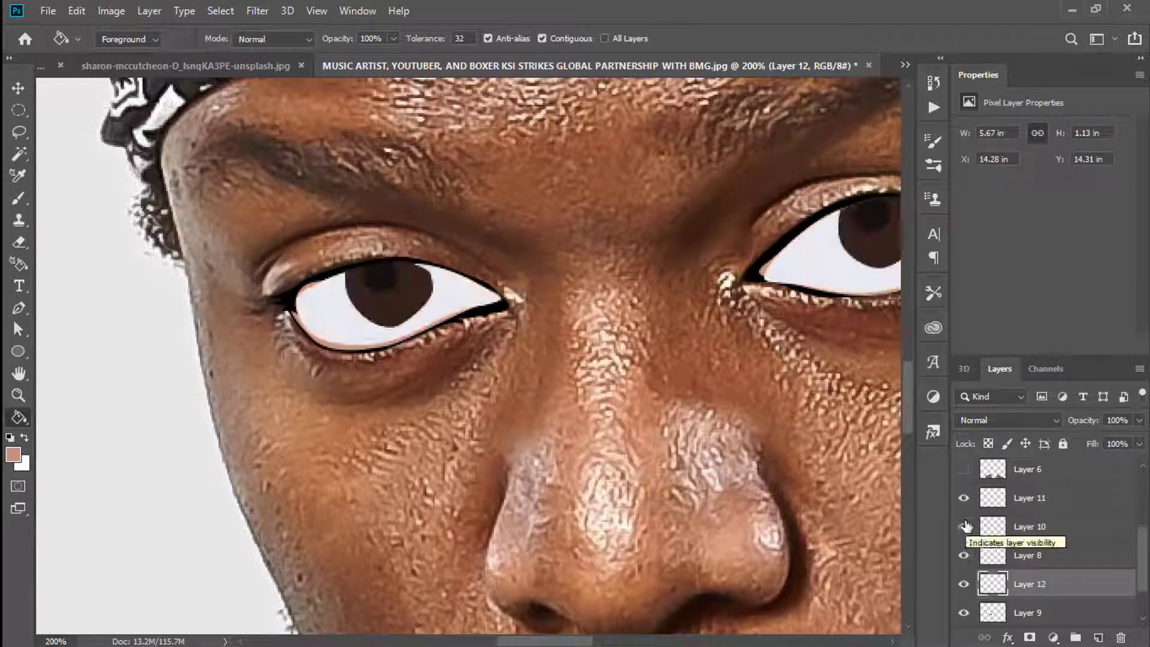
{"action": "key", "text": "b"}
{"action": "left_click", "coordinate": [1029, 638]}
{"action": "key", "text": "d"}
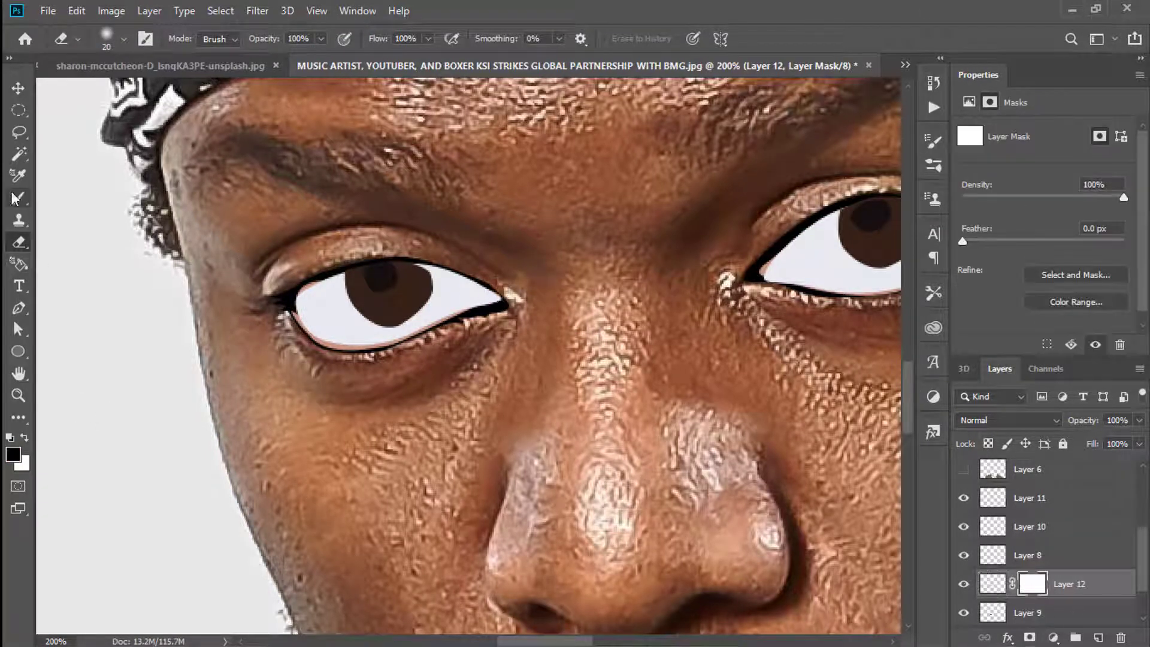
{"action": "left_click", "coordinate": [123, 38]}
{"action": "double_click", "coordinate": [65, 166]}
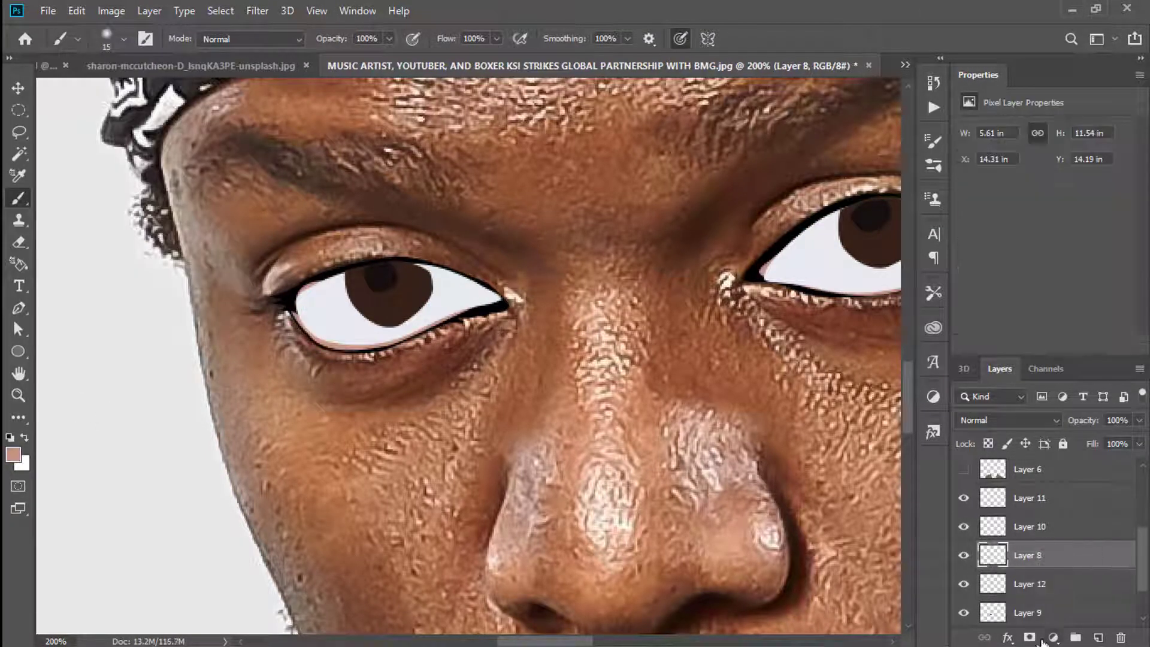
{"action": "scroll", "coordinate": [522, 256], "scroll_direction": "down", "scroll_amount": 5}
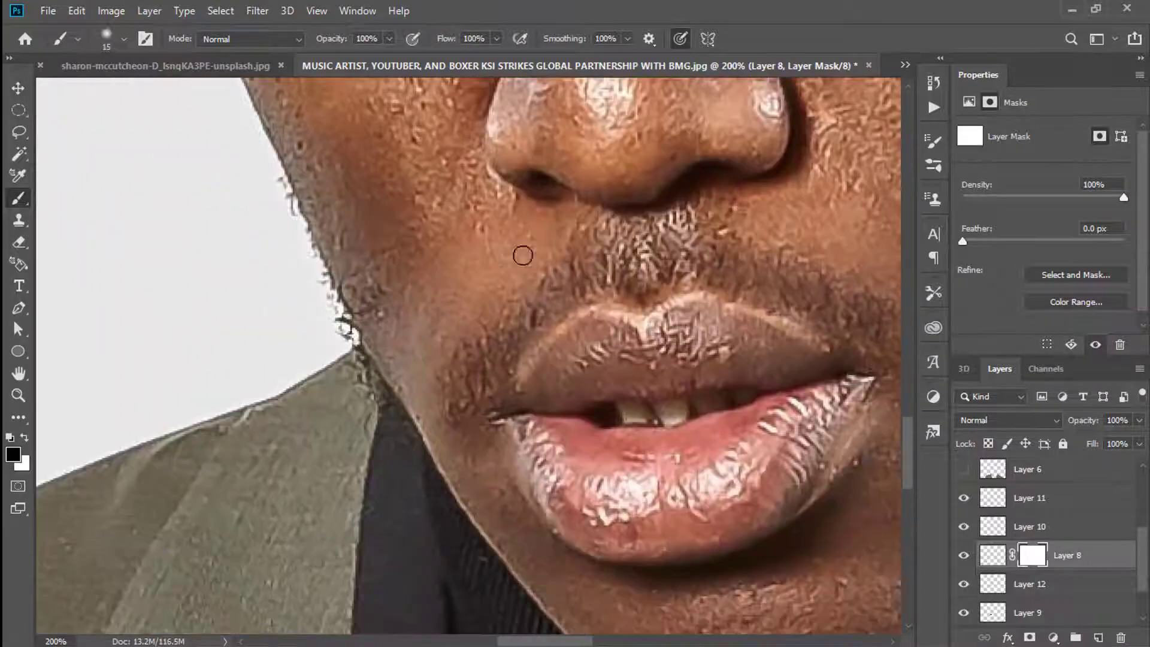
Start the lower-lip path at the left corner and curve it around the bottom
{"action": "left_click", "coordinate": [19, 308]}
{"action": "left_click", "coordinate": [507, 416]}
{"action": "left_click", "coordinate": [512, 432]}
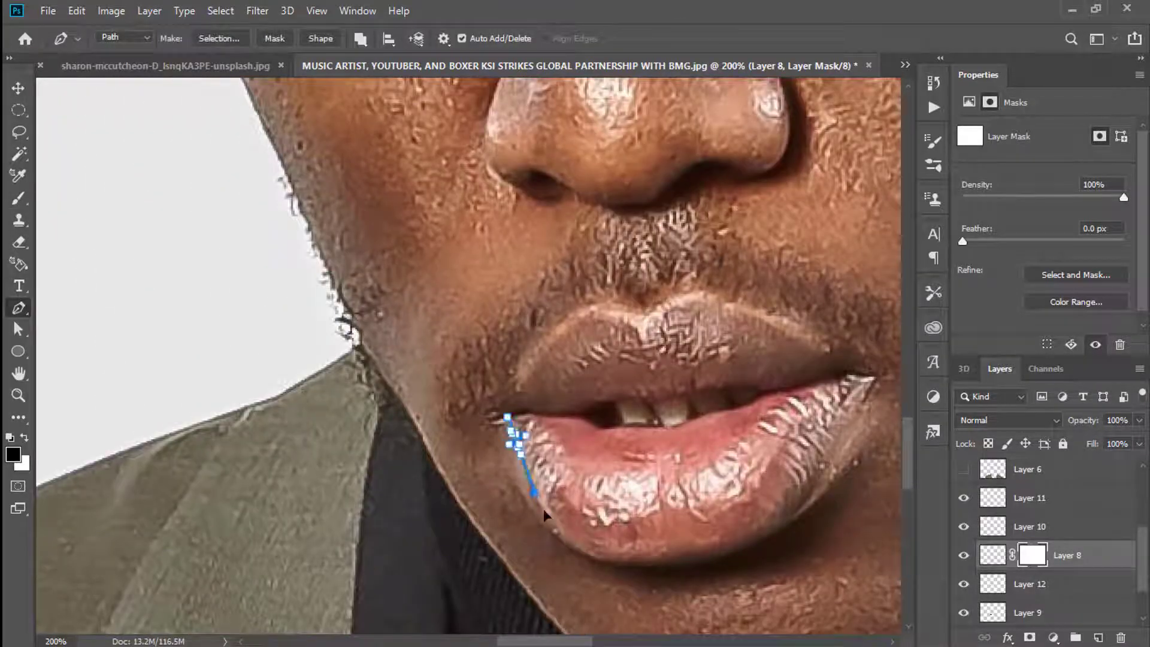
{"action": "left_click_drag", "start_coordinate": [614, 561], "coordinate": [644, 560]}
{"action": "left_click_drag", "start_coordinate": [775, 532], "coordinate": [796, 515]}
{"action": "left_click_drag", "start_coordinate": [845, 442], "coordinate": [857, 422]}
Close the lower-lip path along its top edge back to the left corner
{"action": "left_click", "coordinate": [872, 389]}
{"action": "left_click", "coordinate": [876, 374]}
{"action": "left_click", "coordinate": [843, 376]}
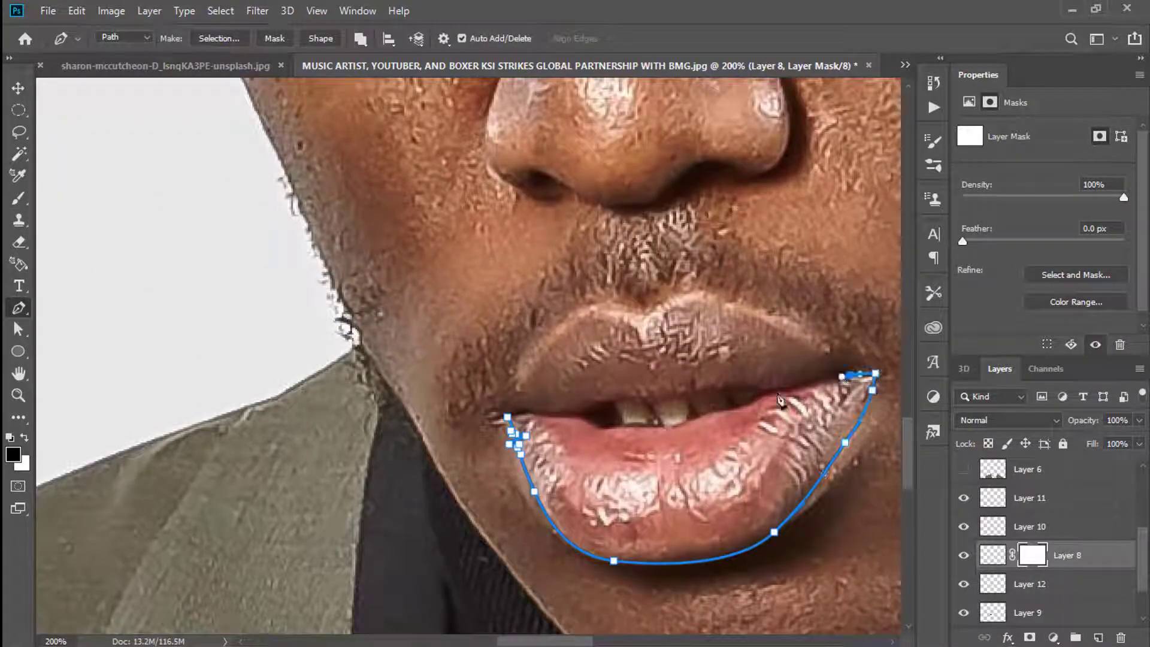
{"action": "left_click", "coordinate": [782, 392]}
{"action": "left_click", "coordinate": [712, 403]}
{"action": "left_click", "coordinate": [644, 399]}
{"action": "left_click", "coordinate": [559, 416]}
{"action": "left_click", "coordinate": [520, 412]}
Fill the lower lip with sampled pink on a new layer above Layer 1
{"action": "scroll", "coordinate": [1053, 547], "scroll_direction": "up", "scroll_amount": 2}
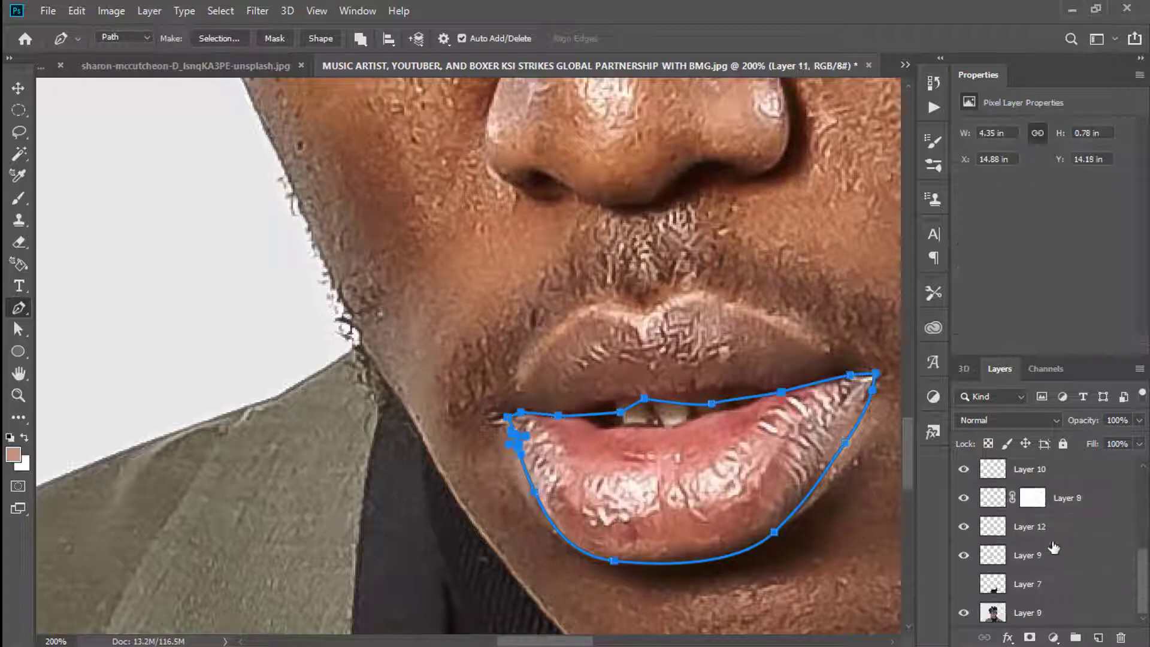
{"action": "left_click", "coordinate": [1084, 501]}
{"action": "scroll", "coordinate": [1098, 508], "scroll_direction": "up", "scroll_amount": 1}
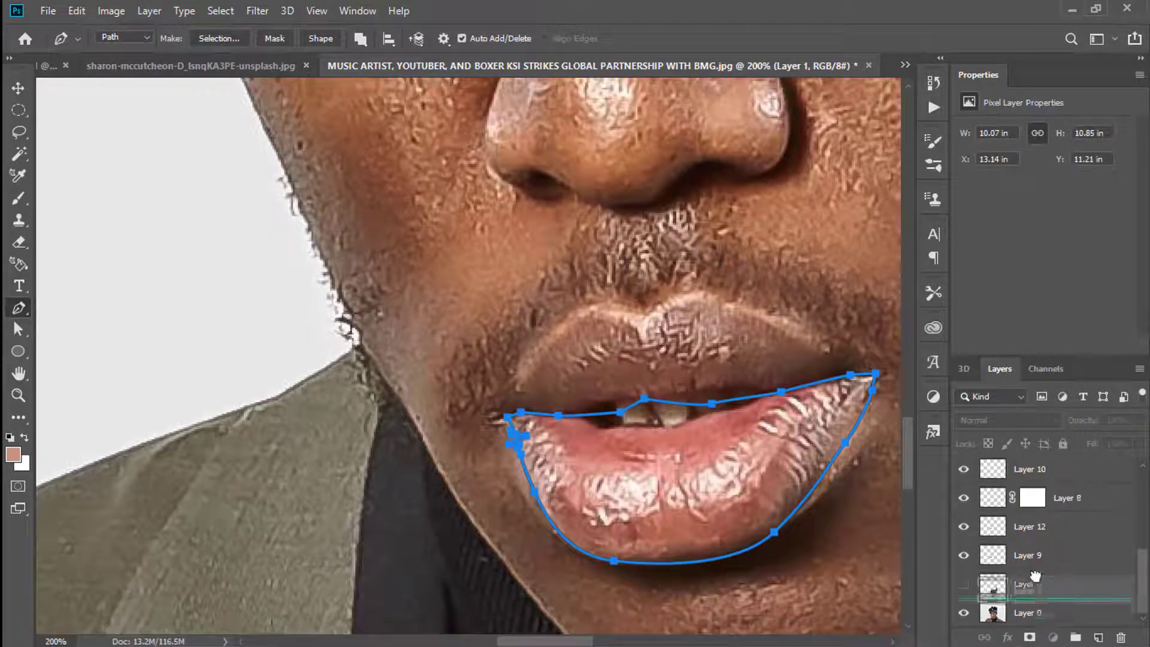
{"action": "scroll", "coordinate": [967, 590], "scroll_direction": "down", "scroll_amount": 1}
{"action": "left_click", "coordinate": [1098, 637]}
{"action": "key", "text": "i"}
{"action": "left_click", "coordinate": [603, 452]}
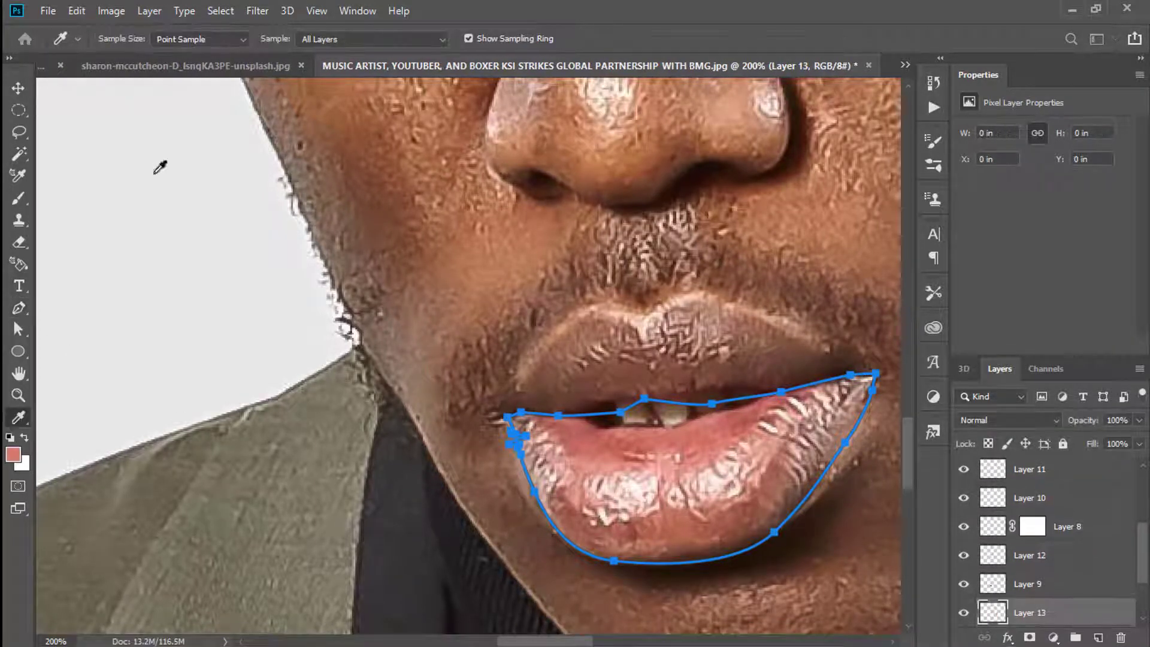
{"action": "key", "text": "g"}
{"action": "key", "text": "ctrl+Return"}
{"action": "left_click", "coordinate": [724, 457]}
{"action": "key", "text": "ctrl+d"}
{"action": "key", "text": "p"}
{"action": "key", "text": "ctrl+comma"}
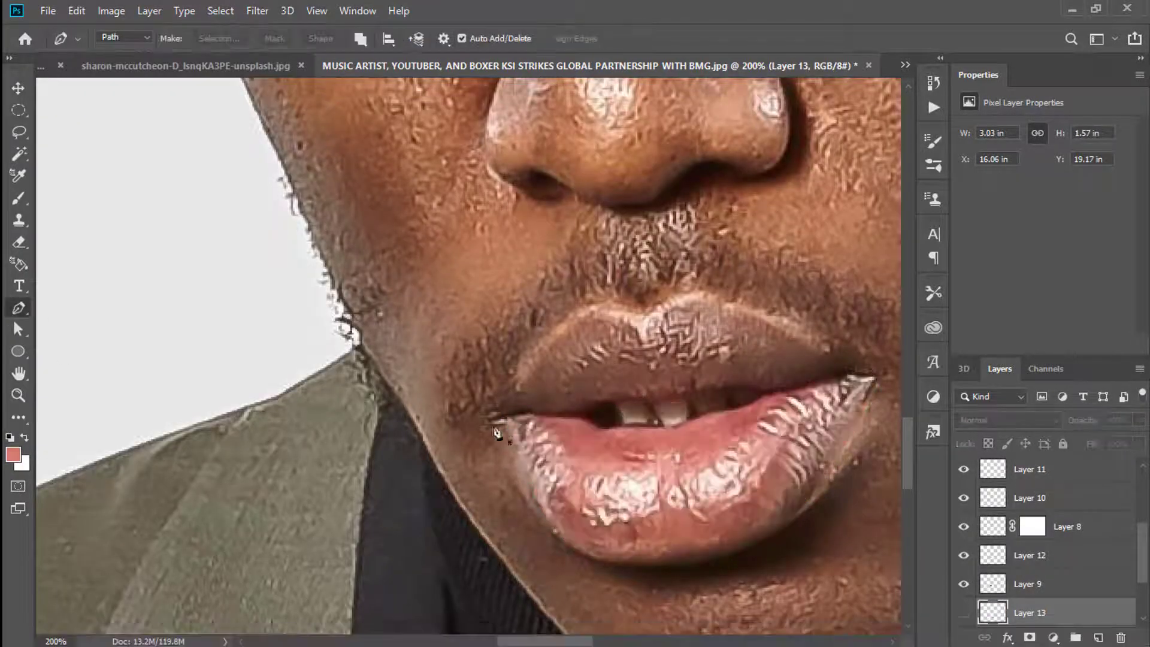
Trace the gap between the lips from the left corner to the right corner
{"action": "left_click", "coordinate": [496, 418]}
{"action": "left_click", "coordinate": [585, 421]}
{"action": "left_click", "coordinate": [698, 418]}
{"action": "left_click", "coordinate": [758, 400]}
{"action": "left_click", "coordinate": [833, 380]}
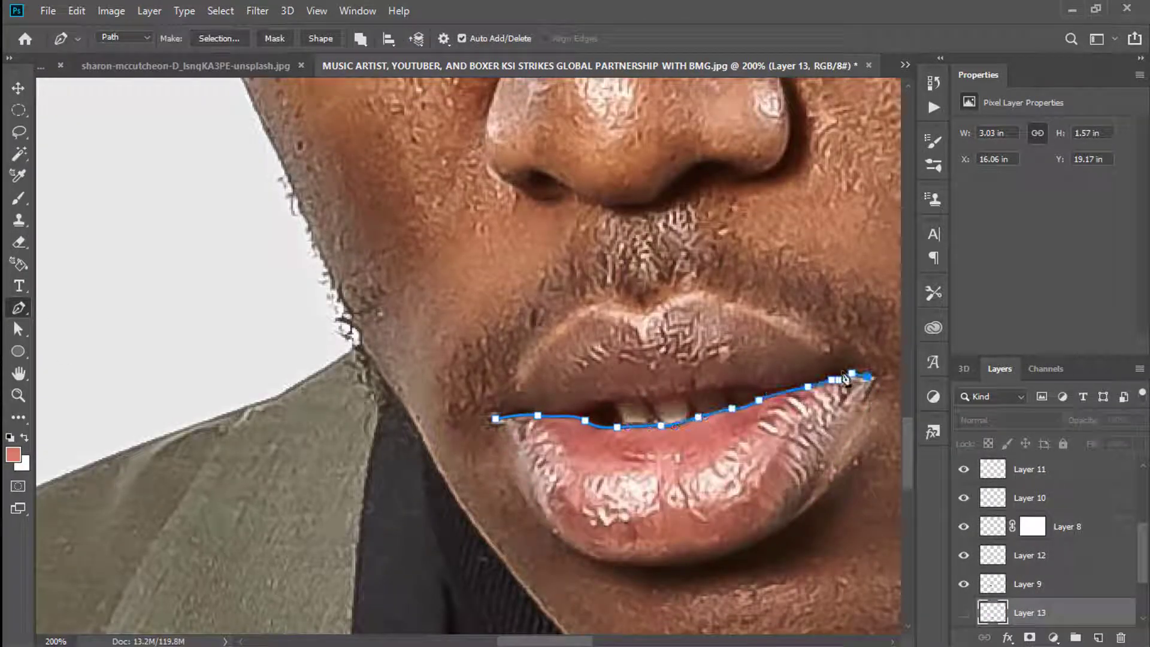
{"action": "left_click", "coordinate": [842, 370]}
{"action": "left_click_drag", "start_coordinate": [763, 390], "coordinate": [704, 400]}
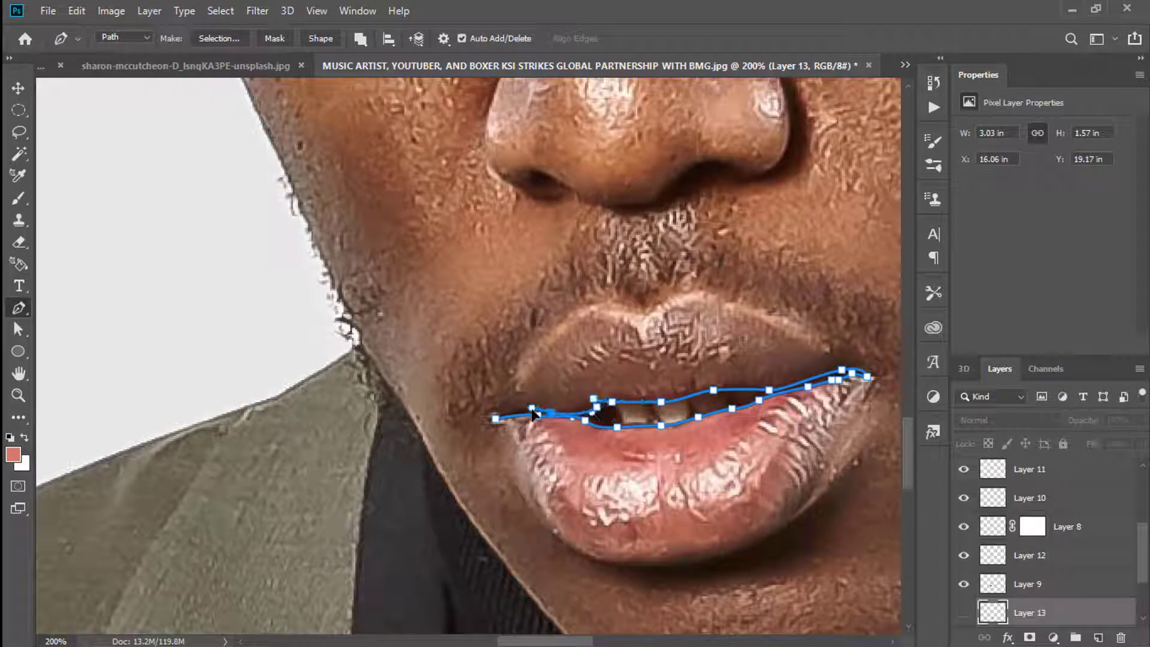
Fill the lip-gap selection with a sampled dark brown
{"action": "key", "text": "ctrl+Return"}
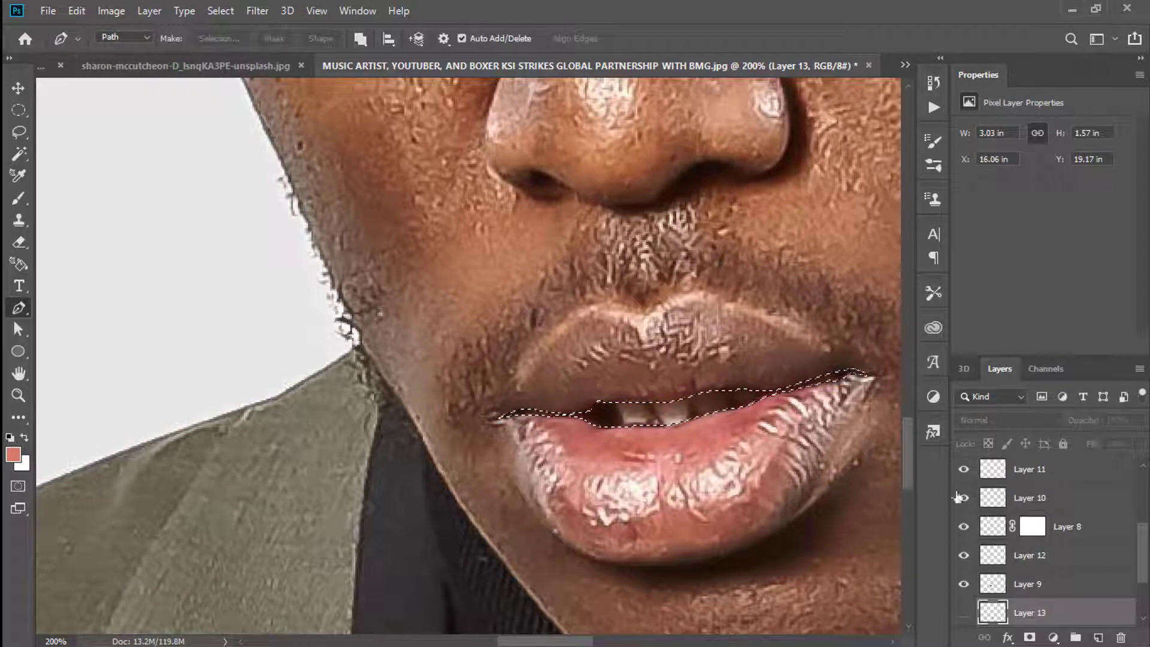
{"action": "key", "text": "i"}
{"action": "left_click", "coordinate": [611, 418]}
{"action": "key", "text": "g"}
{"action": "left_click", "coordinate": [659, 413]}
{"action": "key", "text": "p"}
Trace the upper lip's outline from the left corner around and back
{"action": "left_click", "coordinate": [495, 417]}
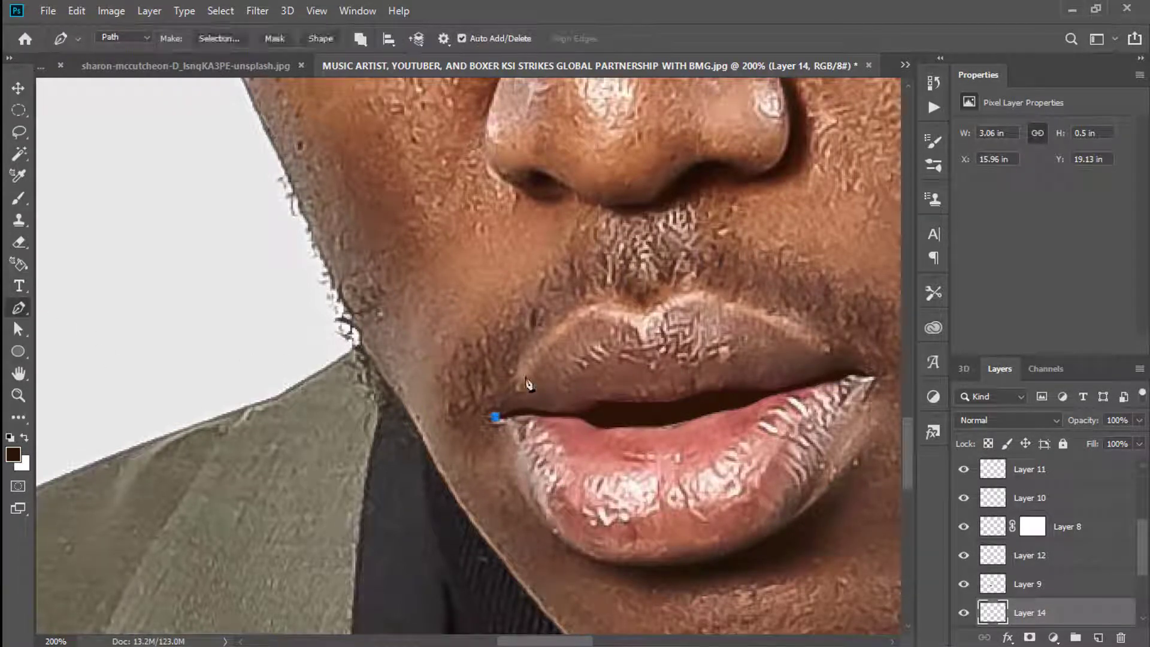
{"action": "left_click", "coordinate": [532, 368]}
{"action": "left_click", "coordinate": [595, 316]}
{"action": "left_click", "coordinate": [645, 335]}
{"action": "left_click", "coordinate": [677, 305]}
{"action": "left_click", "coordinate": [746, 313]}
{"action": "left_click_drag", "start_coordinate": [821, 350], "coordinate": [835, 349]}
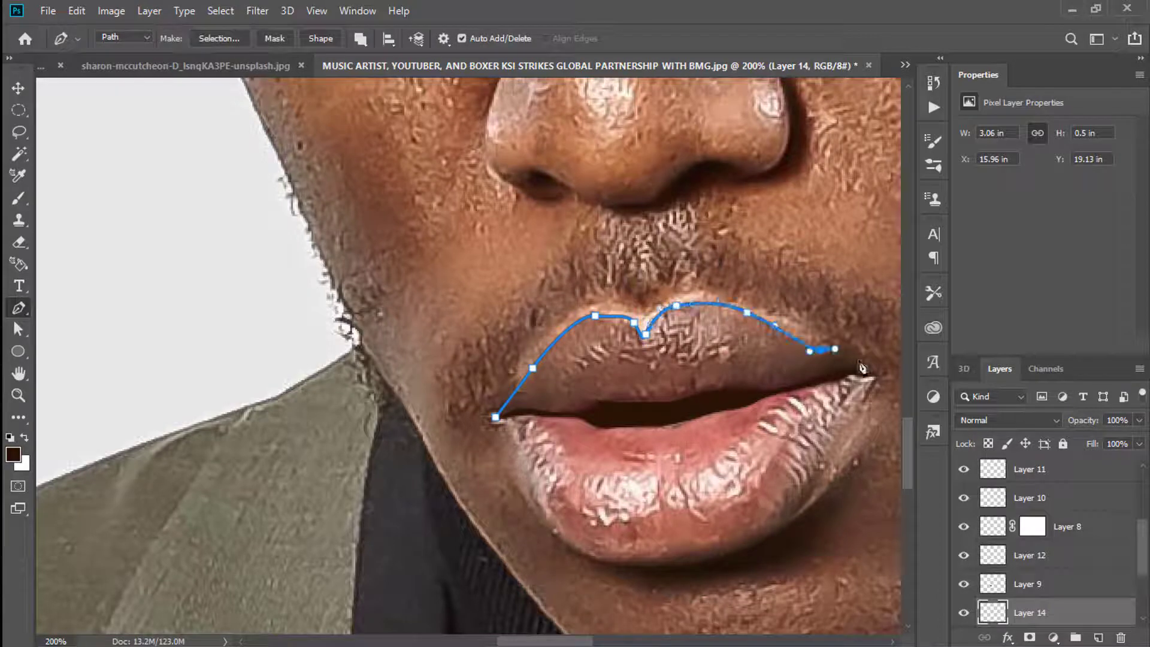
{"action": "left_click", "coordinate": [858, 358]}
{"action": "left_click", "coordinate": [872, 375]}
{"action": "left_click", "coordinate": [699, 406]}
{"action": "left_click", "coordinate": [596, 412]}
{"action": "left_click", "coordinate": [495, 417]}
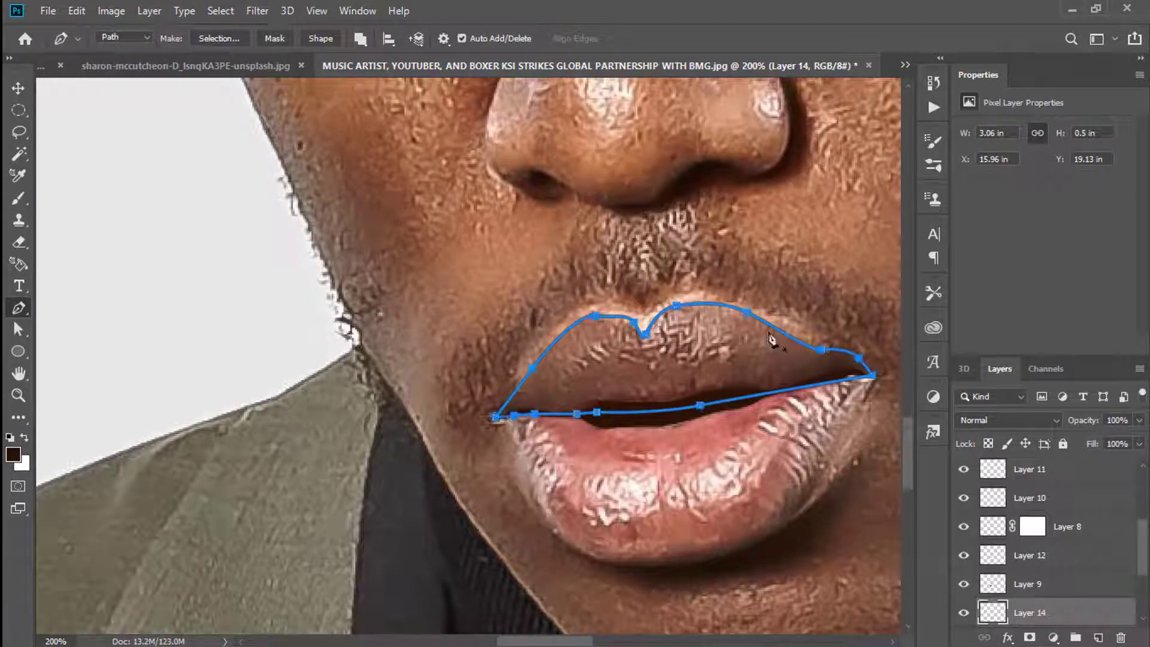
Fill the upper lip with a sampled brown on new Layer 15
{"action": "key", "text": "ctrl+Return"}
{"action": "key", "text": "ctrl+shift+alt+n"}
{"action": "key", "text": "i"}
{"action": "left_click", "coordinate": [22, 447]}
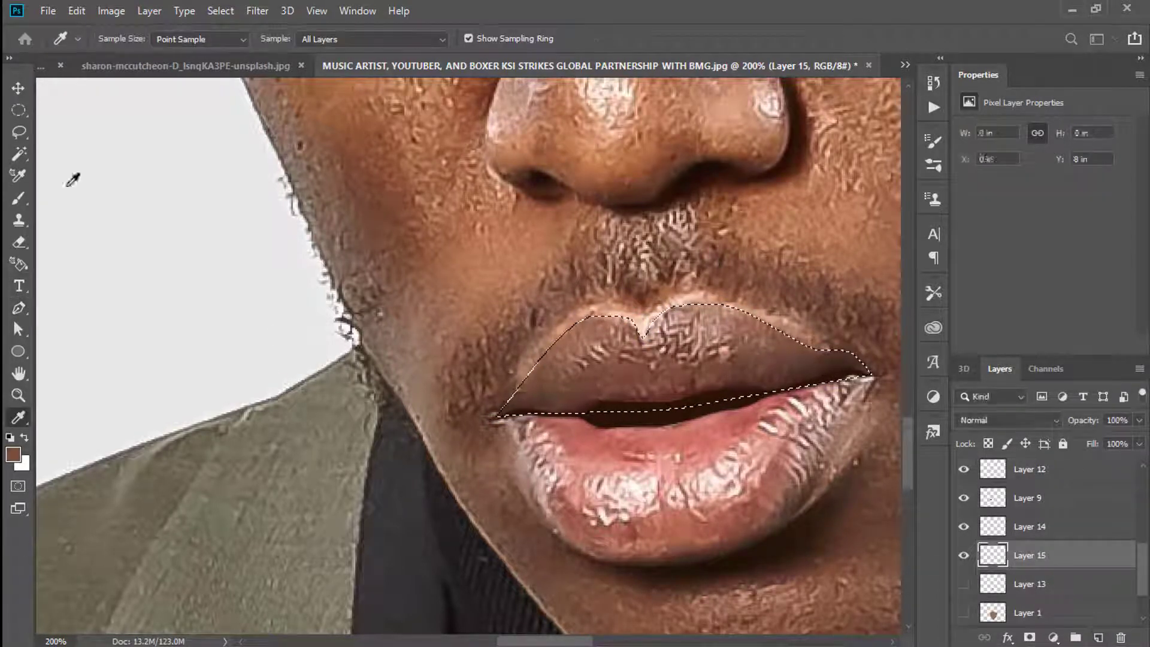
{"action": "key", "text": "g"}
{"action": "left_click", "coordinate": [701, 393]}
{"action": "key", "text": "ctrl+d"}
{"action": "scroll", "coordinate": [776, 333], "scroll_direction": "down", "scroll_amount": 3}
Hide the upper-lip and lip-gap layers and outline the teeth as a selection
{"action": "left_click", "coordinate": [964, 555]}
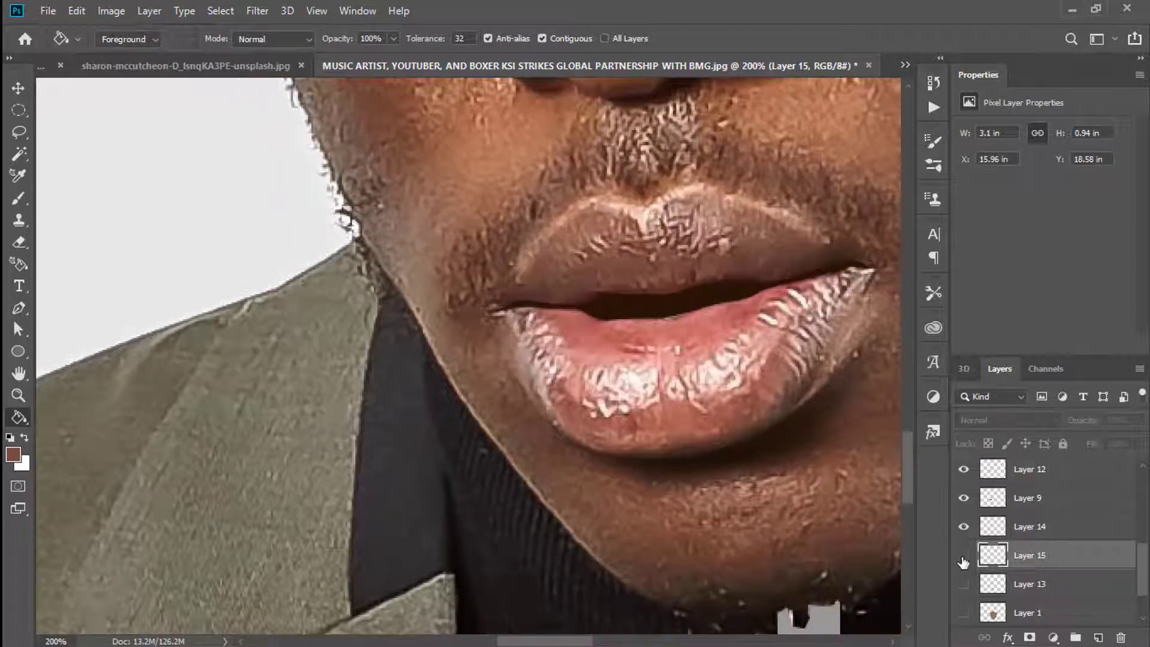
{"action": "left_click", "coordinate": [964, 526]}
{"action": "key", "text": "p"}
{"action": "left_click", "coordinate": [611, 294]}
{"action": "left_click", "coordinate": [623, 314]}
{"action": "left_click", "coordinate": [641, 315]}
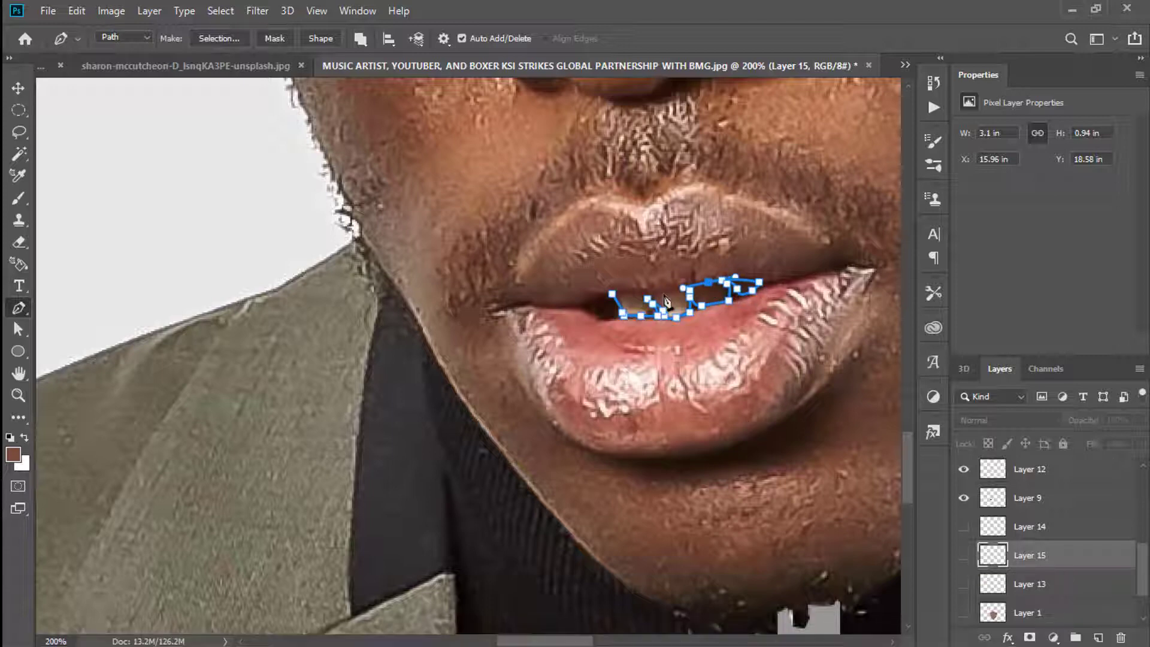
{"action": "key", "text": "ctrl+Return"}
Fill the teeth with white on new Layer 16 and show the lip layers again
{"action": "key", "text": "g"}
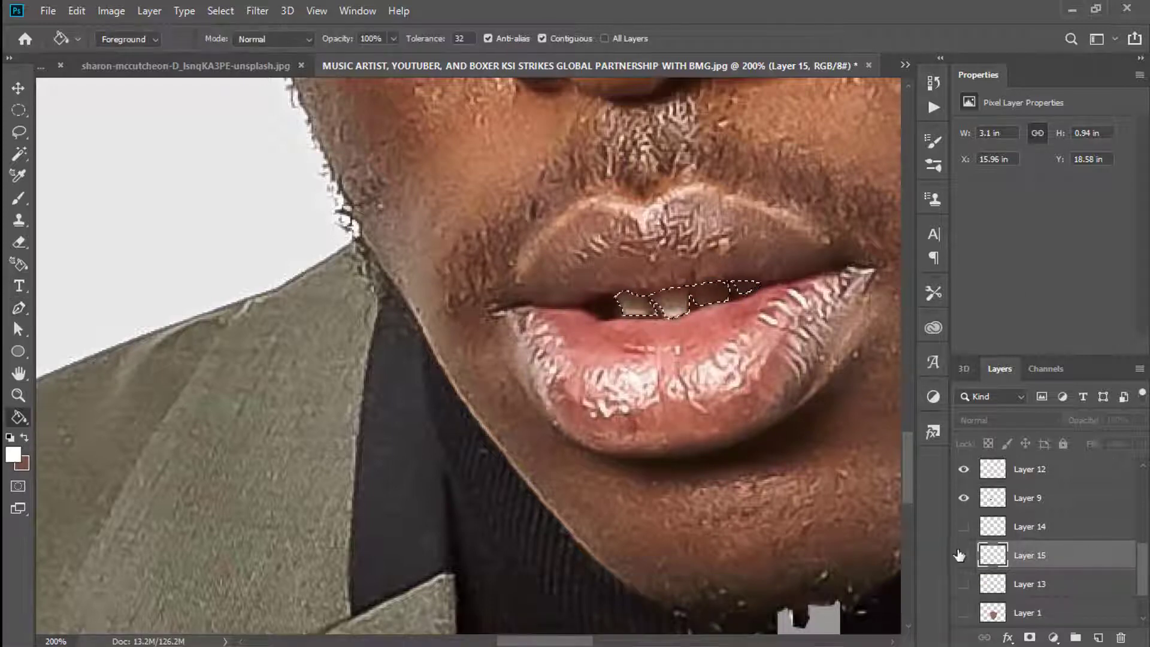
{"action": "key", "text": "x"}
{"action": "key", "text": "ctrl+shift+alt+n"}
{"action": "key", "text": "alt+BackSpace"}
{"action": "left_click", "coordinate": [964, 555]}
{"action": "left_click", "coordinate": [964, 584]}
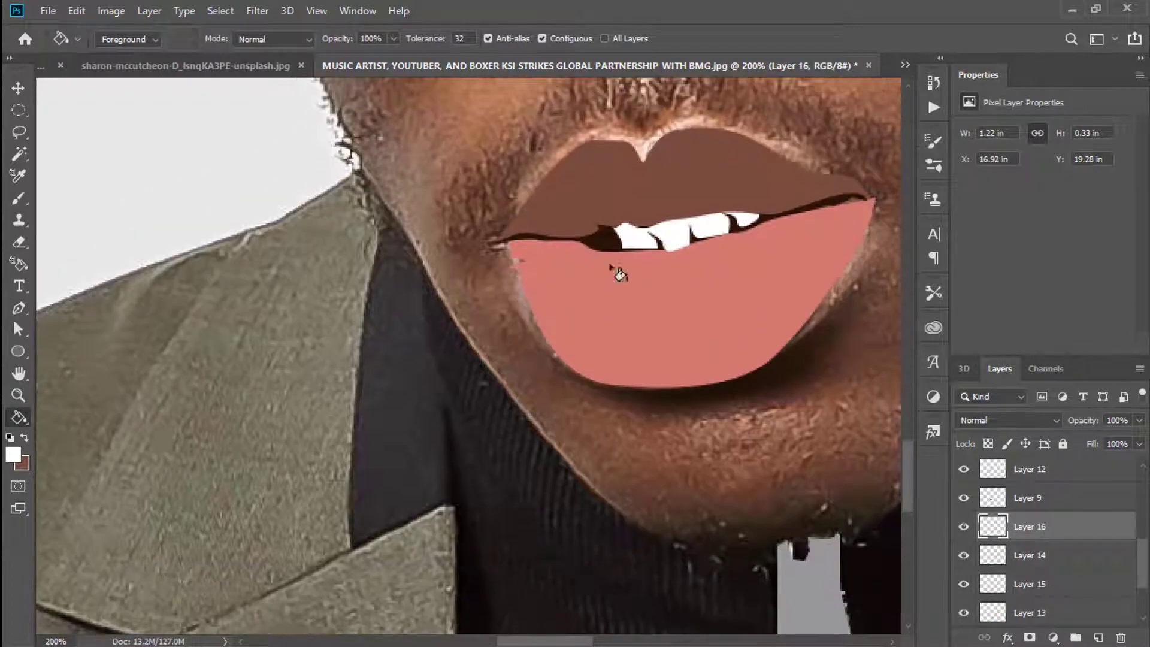
Select the teeth layer and drag its opacity down to 67%
{"action": "key", "text": "e"}
{"action": "left_click", "coordinate": [846, 197], "text": "ctrl"}
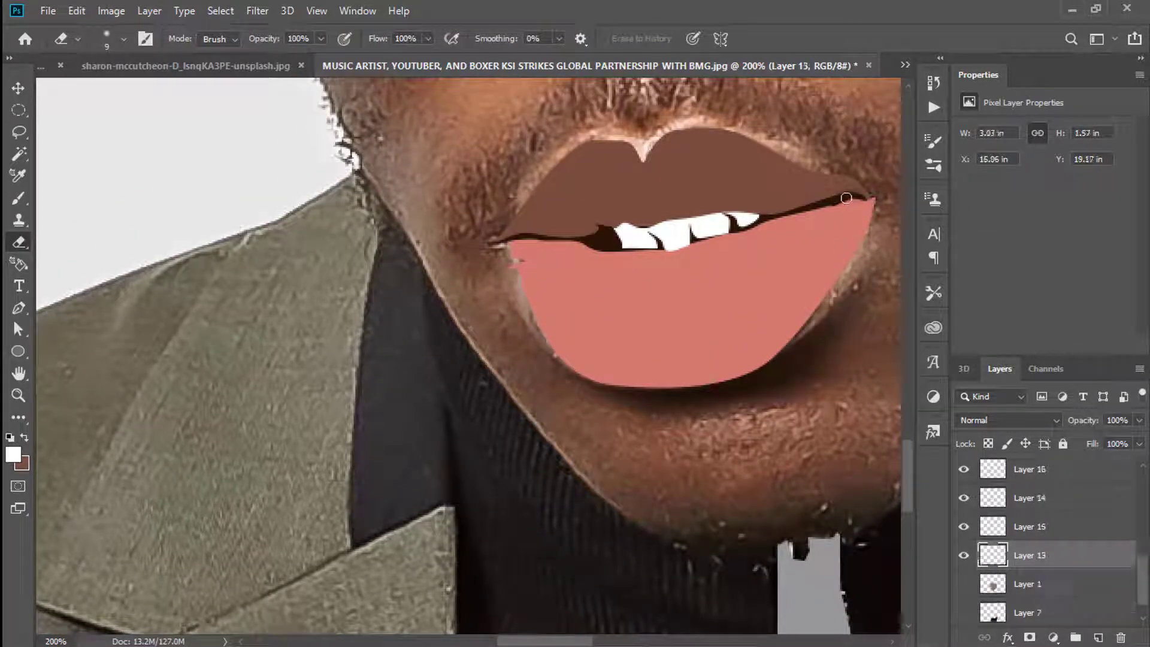
{"action": "left_click", "coordinate": [1031, 469]}
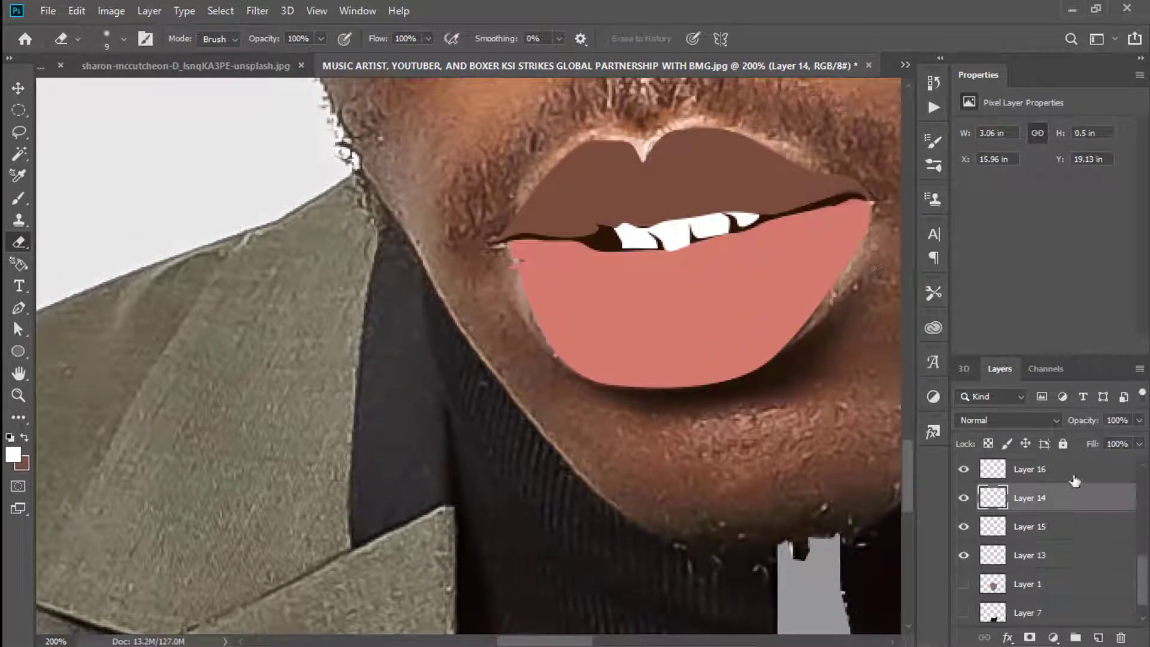
{"action": "left_click", "coordinate": [1140, 420]}
{"action": "left_click_drag", "start_coordinate": [1140, 439], "coordinate": [1124, 442]}
{"action": "left_click", "coordinate": [111, 11]}
{"action": "key", "text": "Escape"}
{"action": "key", "text": "i"}
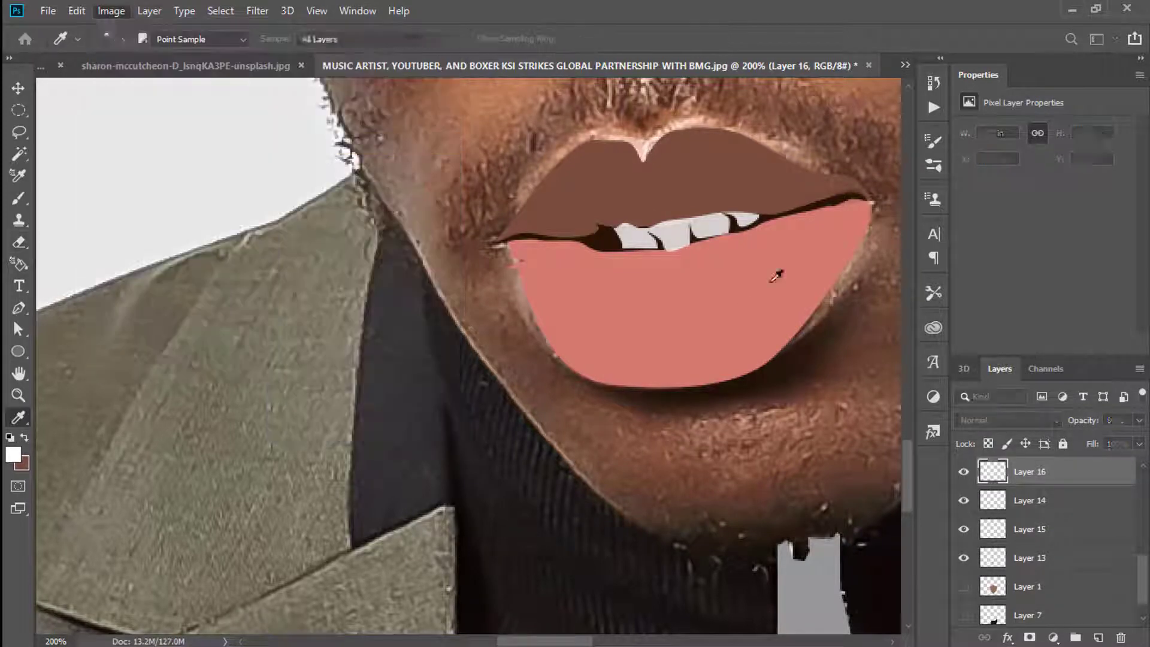
{"action": "key", "text": "e"}
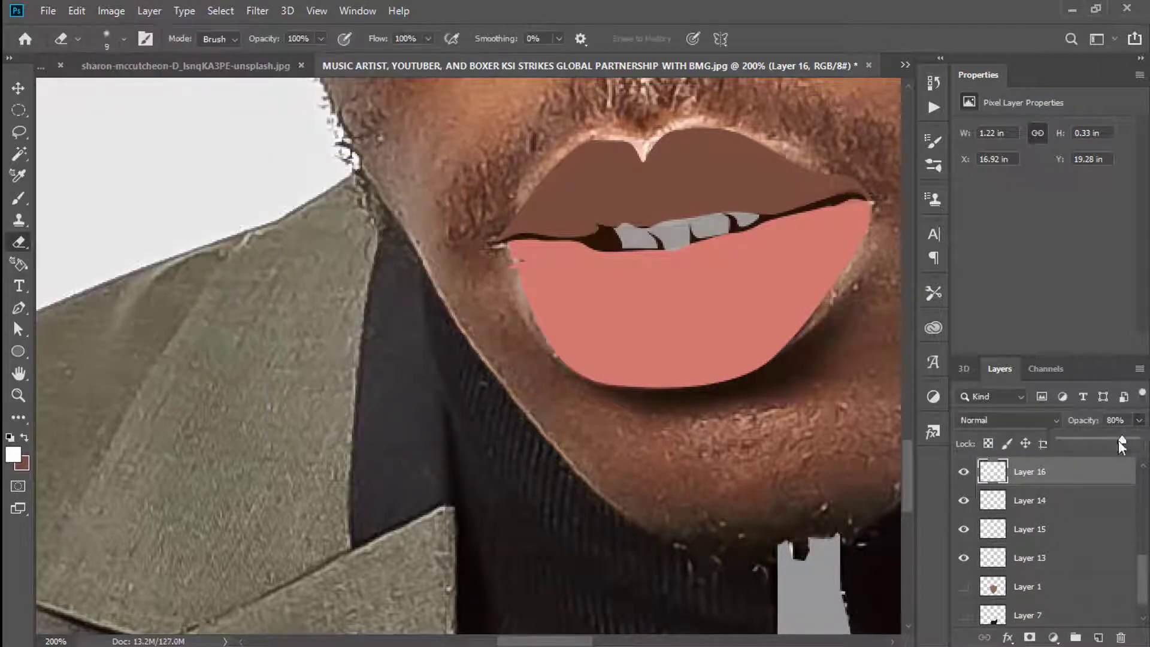
Toggle Layer 1 to compare the muted teeth, then reselect the teeth layer
{"action": "scroll", "coordinate": [878, 424], "scroll_direction": "down", "scroll_amount": 3}
{"action": "scroll", "coordinate": [878, 424], "scroll_direction": "down", "scroll_amount": 3}
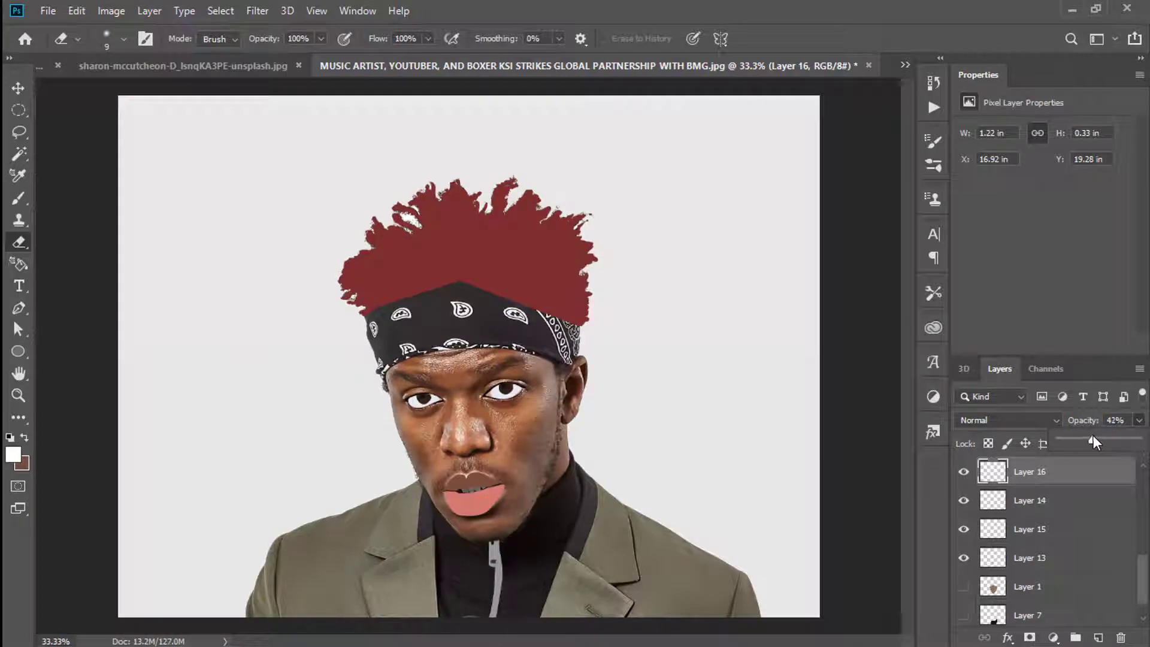
{"action": "scroll", "coordinate": [1048, 539], "scroll_direction": "down", "scroll_amount": 1}
{"action": "left_click", "coordinate": [964, 555]}
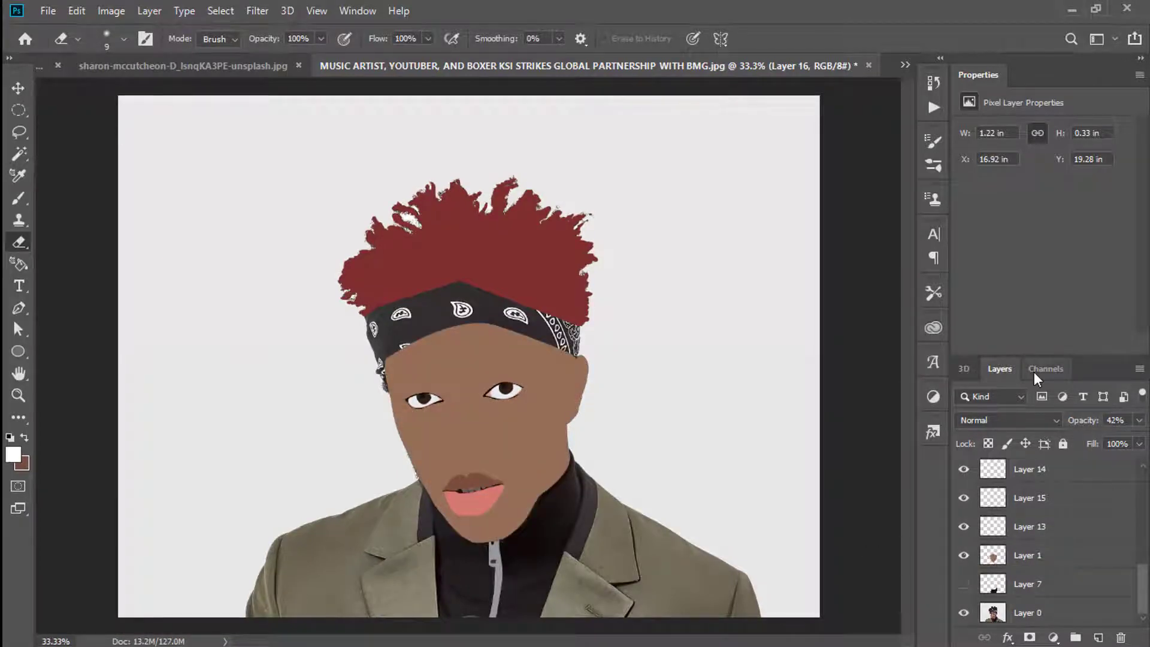
{"action": "scroll", "coordinate": [1048, 539], "scroll_direction": "up", "scroll_amount": 2}
{"action": "left_click", "coordinate": [1030, 527]}
{"action": "left_click", "coordinate": [110, 11]}
{"action": "key", "text": "Escape"}
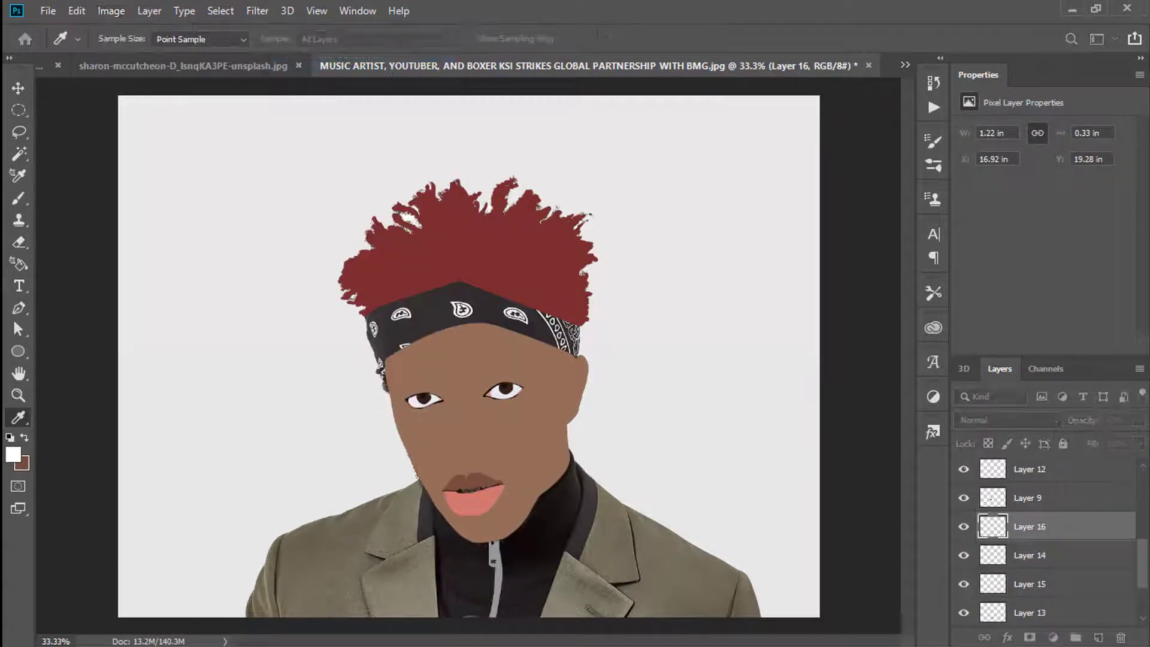
{"action": "scroll", "coordinate": [473, 488], "scroll_direction": "up", "scroll_amount": 3}
{"action": "scroll", "coordinate": [1049, 539], "scroll_direction": "down", "scroll_amount": 2}
Hide the flat-colour face and start a pen outline along the eyebrow
{"action": "left_click", "coordinate": [964, 556]}
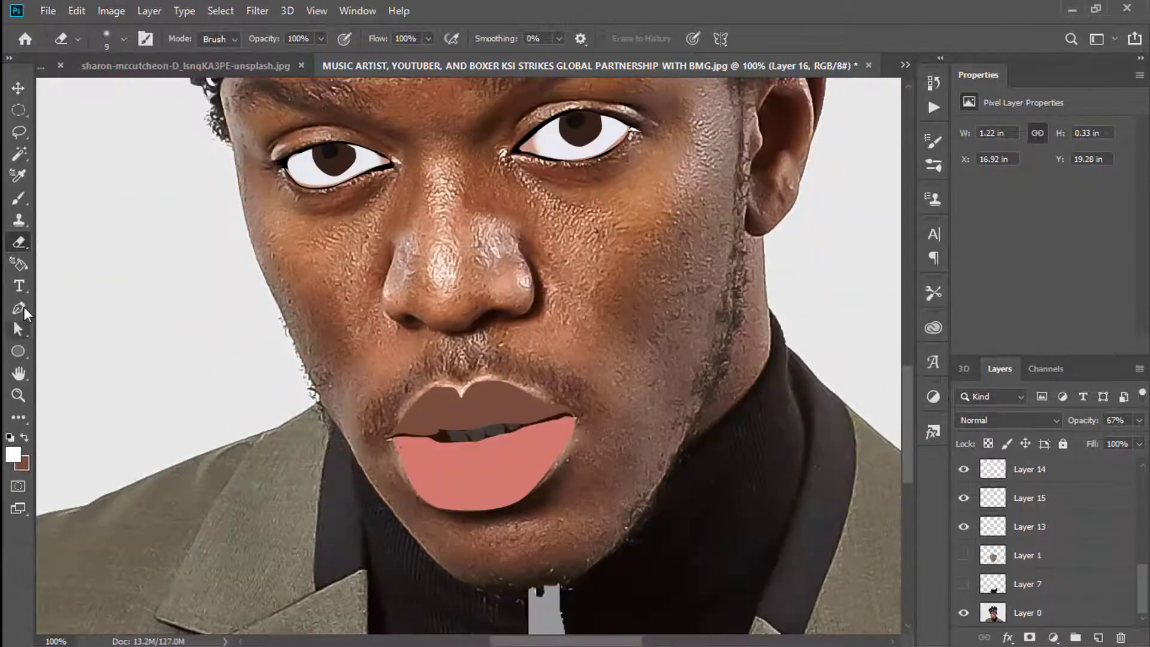
{"action": "key", "text": "p"}
{"action": "scroll", "coordinate": [507, 280], "scroll_direction": "up", "scroll_amount": 2}
{"action": "left_click", "coordinate": [522, 258]}
{"action": "left_click", "coordinate": [525, 280]}
{"action": "left_click", "coordinate": [534, 259]}
{"action": "left_click", "coordinate": [535, 278]}
{"action": "left_click", "coordinate": [543, 255]}
{"action": "left_click", "coordinate": [559, 249]}
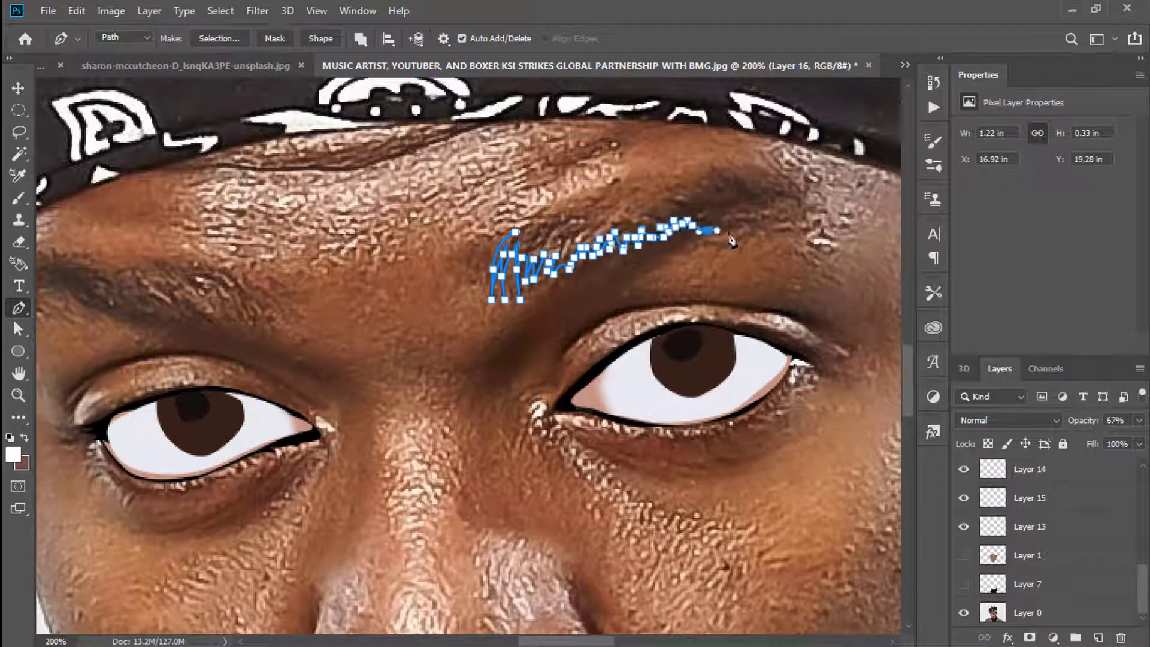
Finish tracing the eyebrow's far end and underside, closing the outline
{"action": "left_click", "coordinate": [775, 213]}
{"action": "left_click", "coordinate": [803, 228]}
{"action": "scroll", "coordinate": [818, 293], "scroll_direction": "up", "scroll_amount": 1}
{"action": "left_click", "coordinate": [793, 247]}
{"action": "left_click", "coordinate": [766, 223]}
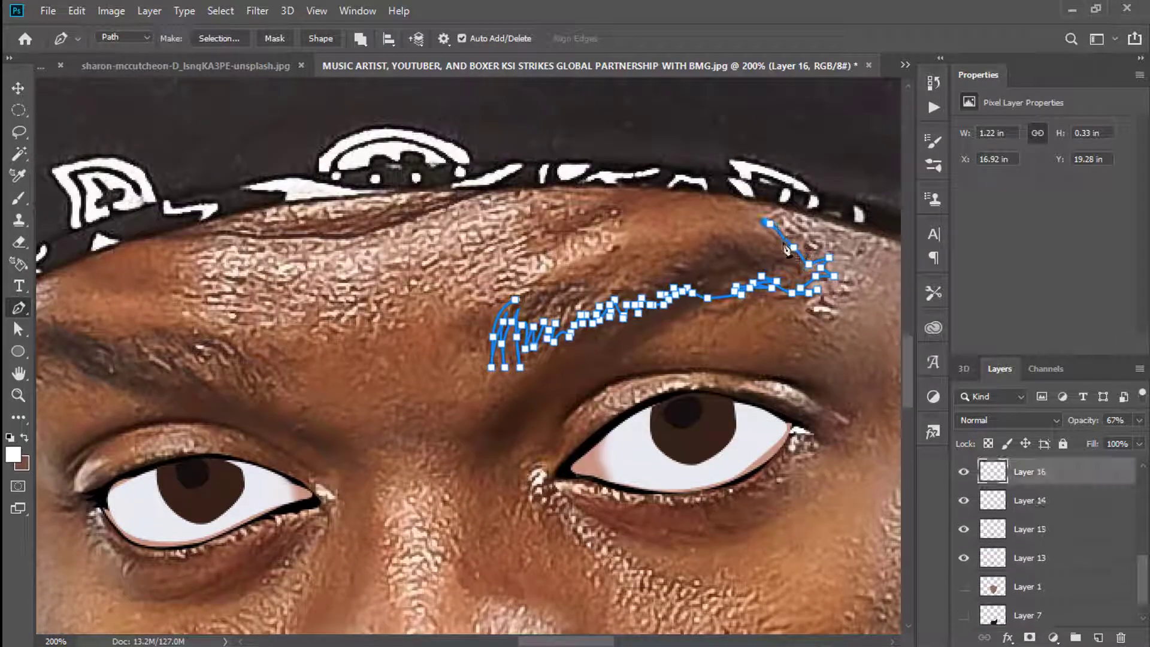
{"action": "left_click", "coordinate": [708, 227]}
{"action": "left_click_drag", "start_coordinate": [713, 243], "coordinate": [694, 245]}
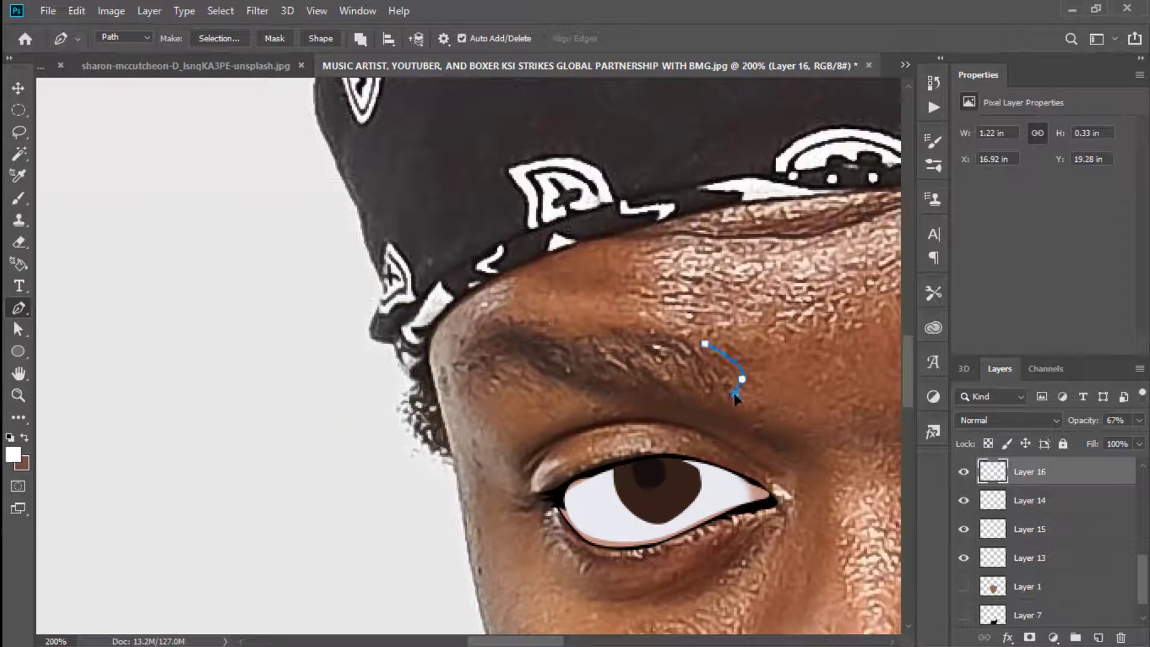
{"action": "left_click_drag", "start_coordinate": [708, 375], "coordinate": [659, 386]}
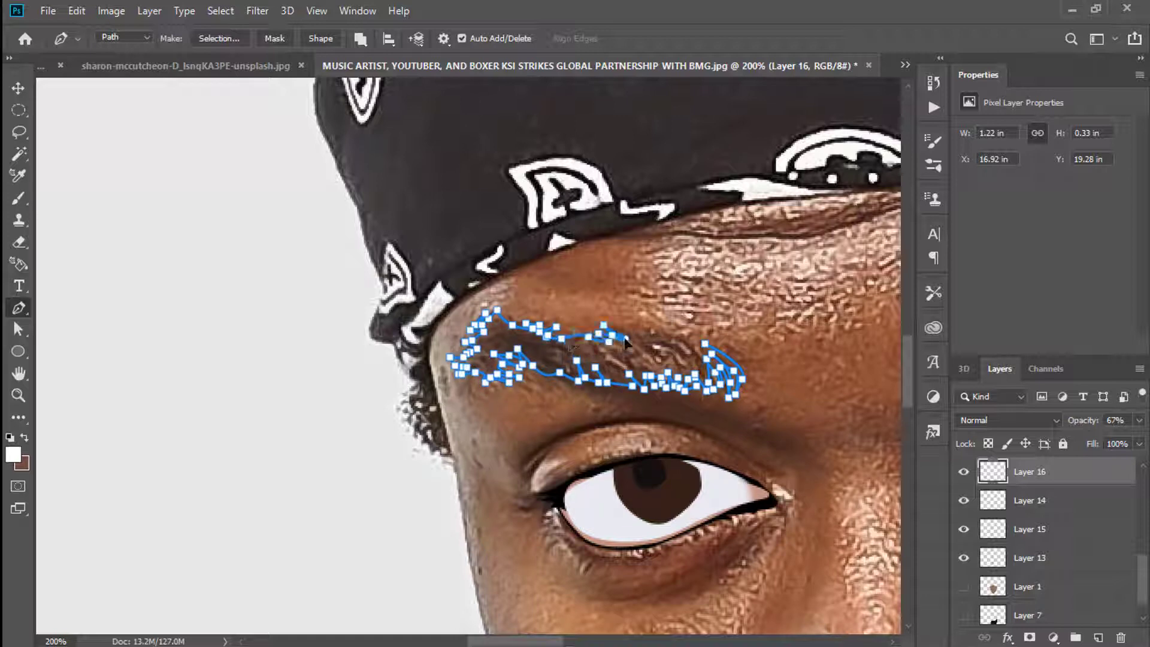
{"action": "left_click", "coordinate": [702, 353]}
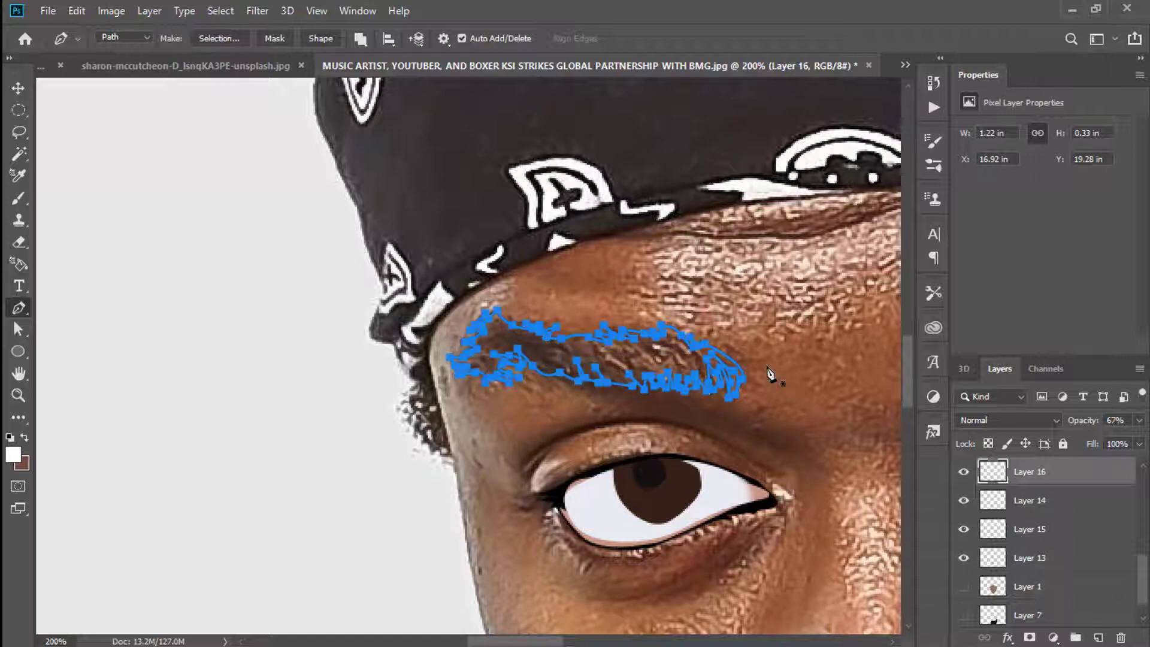
Fill the eyebrow selection with solid black on a new Layer 17
{"action": "key", "text": "ctrl+Return"}
{"action": "key", "text": "ctrl+minus"}
{"action": "key", "text": "ctrl+minus"}
{"action": "key", "text": "ctrl+shift+alt+n"}
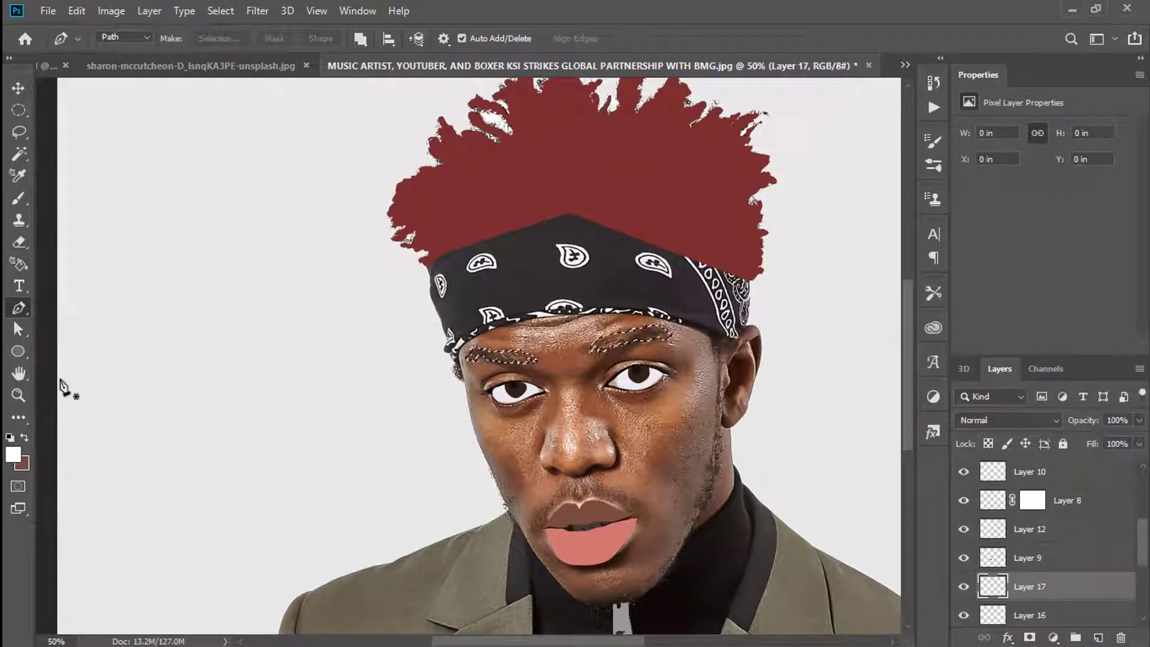
{"action": "key", "text": "d"}
{"action": "key", "text": "g"}
{"action": "key", "text": "alt+BackSpace"}
{"action": "key", "text": "ctrl+d"}
{"action": "key", "text": "p"}
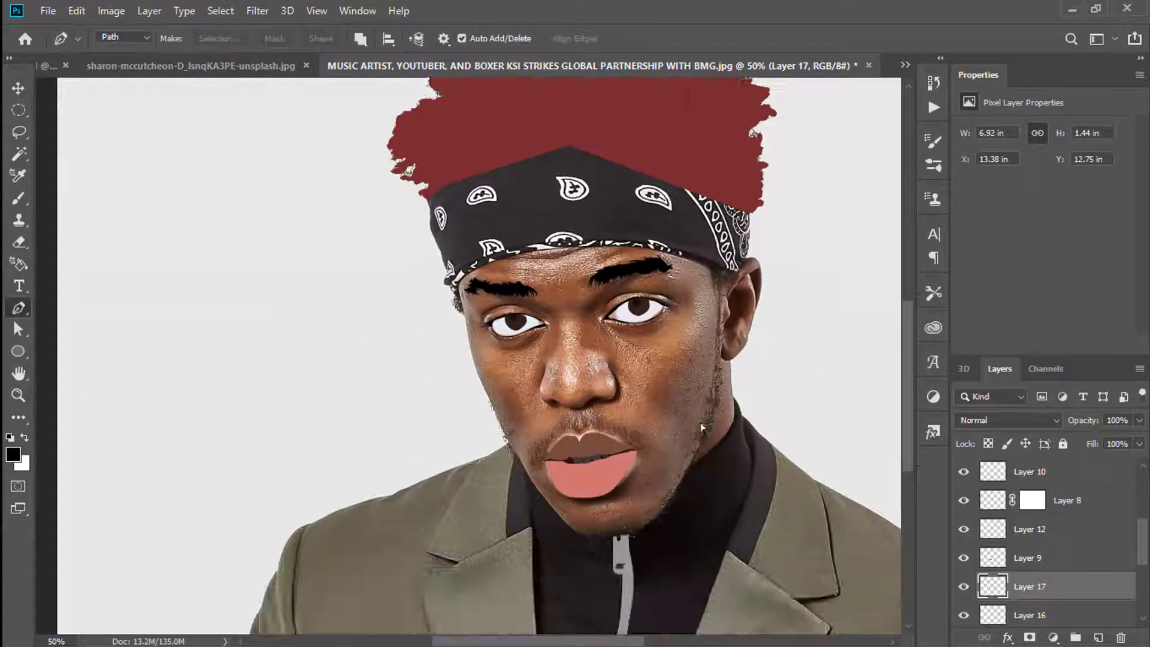
{"action": "key", "text": "ctrl+plus"}
{"action": "key", "text": "ctrl+plus"}
{"action": "key", "text": "ctrl+plus"}
Trace a closed pen outline around the nostril crease
{"action": "left_click", "coordinate": [701, 364]}
{"action": "left_click", "coordinate": [745, 440]}
{"action": "left_click", "coordinate": [752, 525]}
{"action": "left_click_drag", "start_coordinate": [677, 556], "coordinate": [657, 555]}
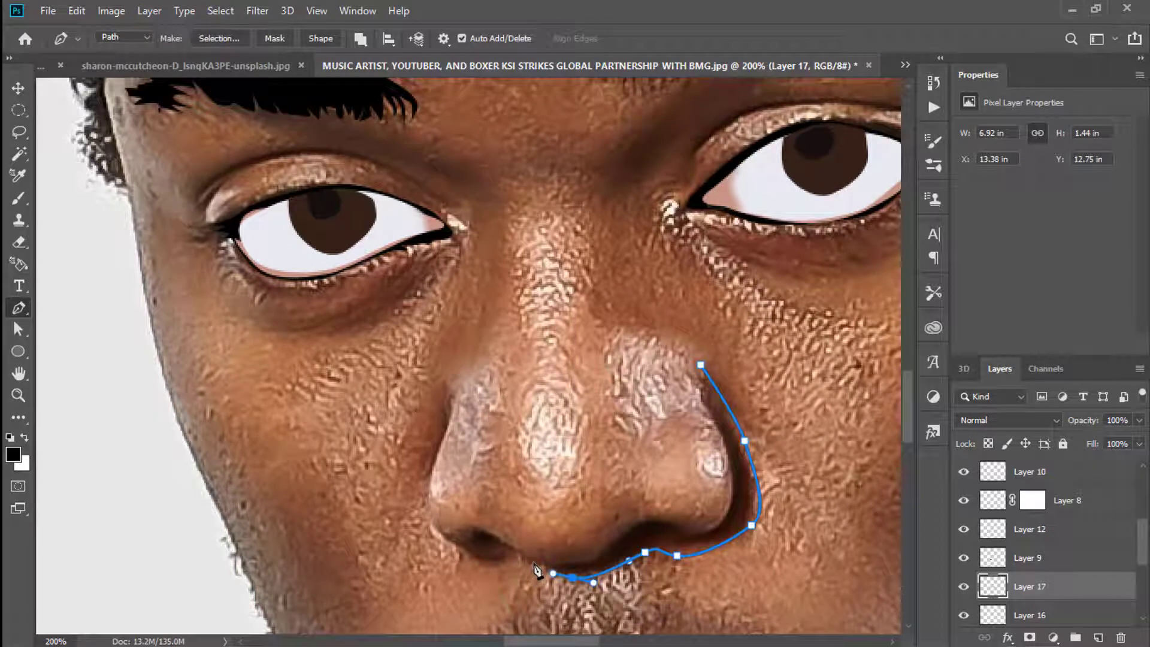
{"action": "left_click", "coordinate": [586, 564]}
{"action": "left_click", "coordinate": [635, 527]}
{"action": "left_click", "coordinate": [677, 522]}
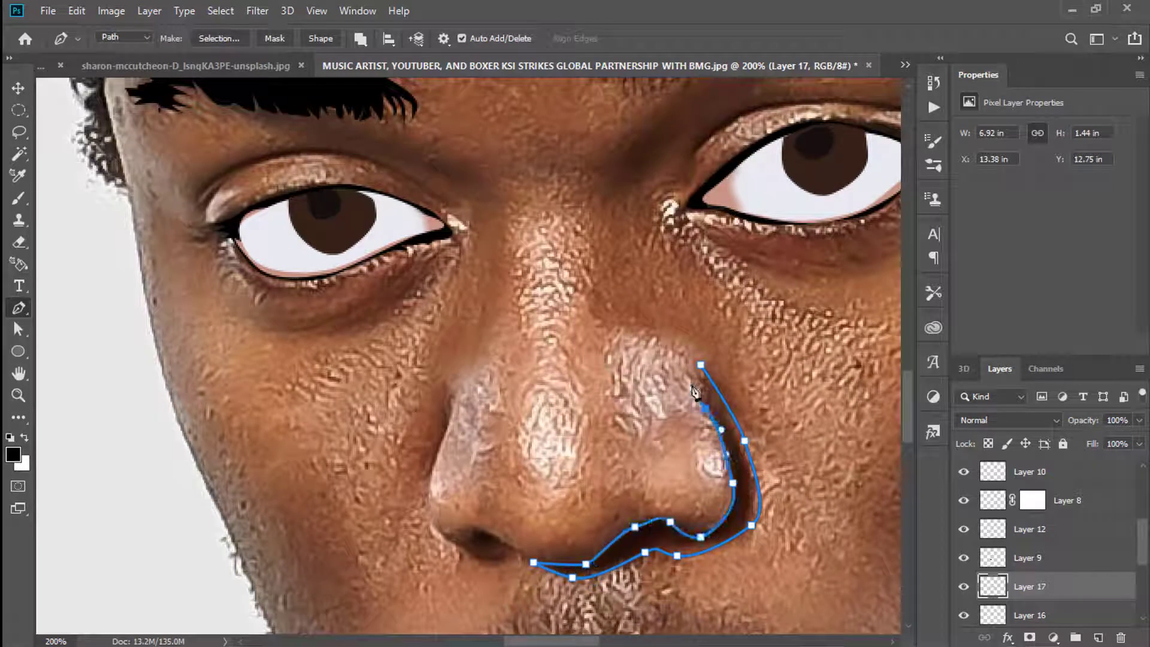
{"action": "left_click", "coordinate": [689, 358]}
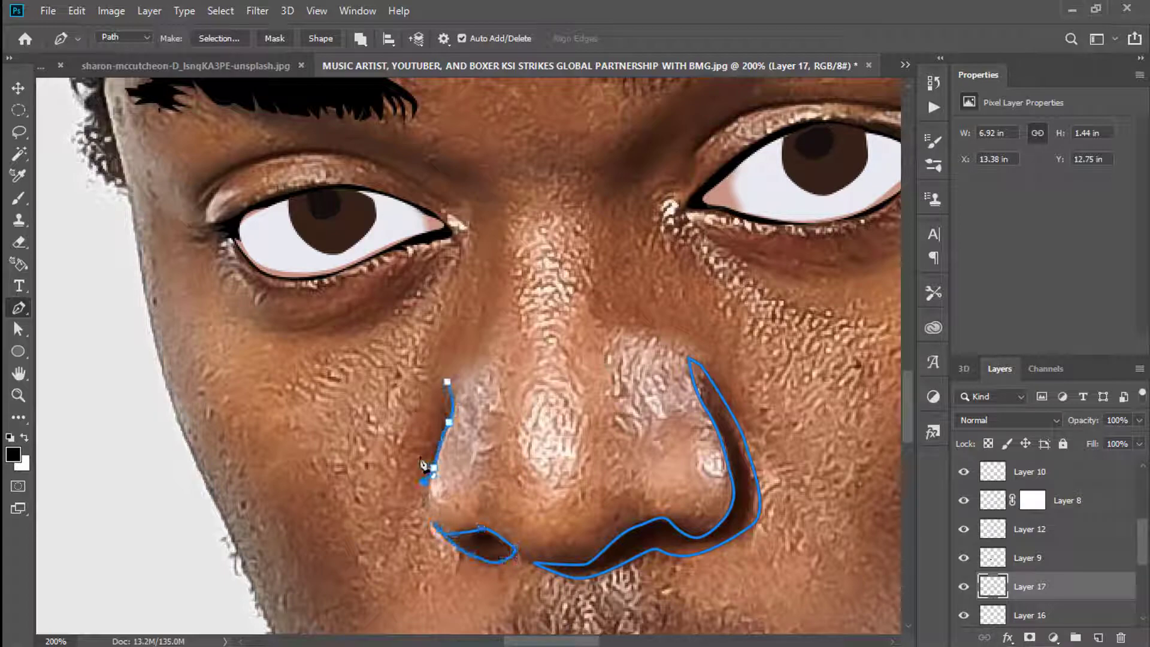
{"action": "left_click", "coordinate": [447, 381]}
{"action": "scroll", "coordinate": [443, 383], "scroll_direction": "up", "scroll_amount": 2}
{"action": "scroll", "coordinate": [443, 360], "scroll_direction": "up", "scroll_amount": 1}
Draw curved crease lines above both eyelids
{"action": "left_click", "coordinate": [446, 280]}
{"action": "left_click_drag", "start_coordinate": [314, 229], "coordinate": [259, 239]}
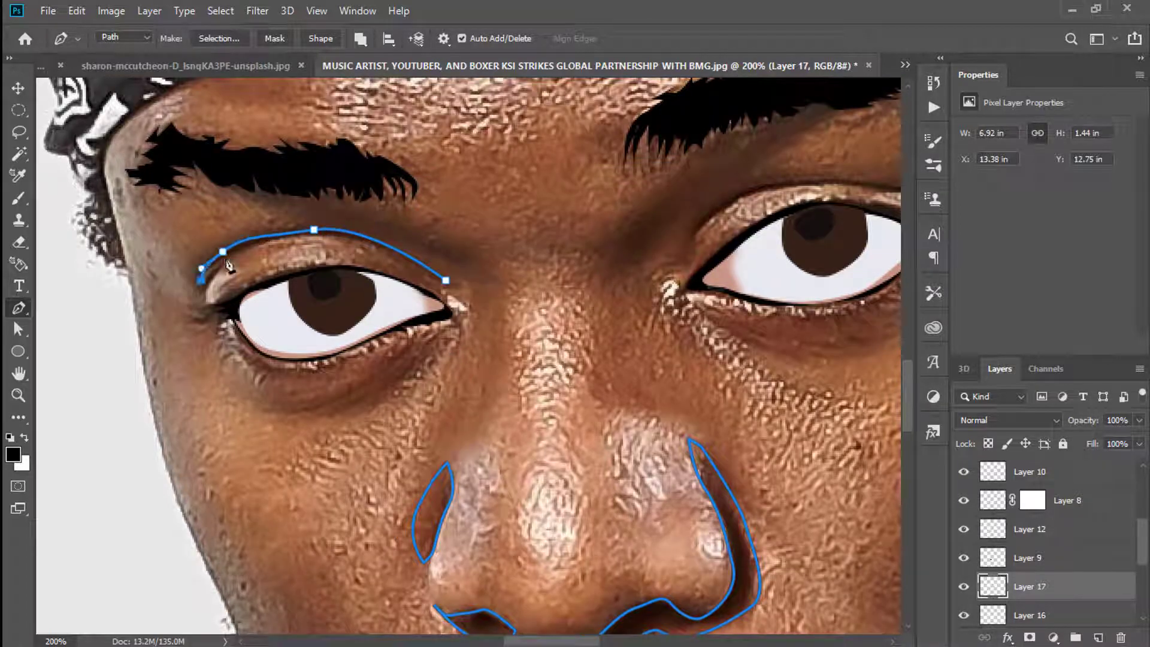
{"action": "left_click", "coordinate": [202, 298]}
{"action": "scroll", "coordinate": [386, 252], "scroll_direction": "right", "scroll_amount": 5}
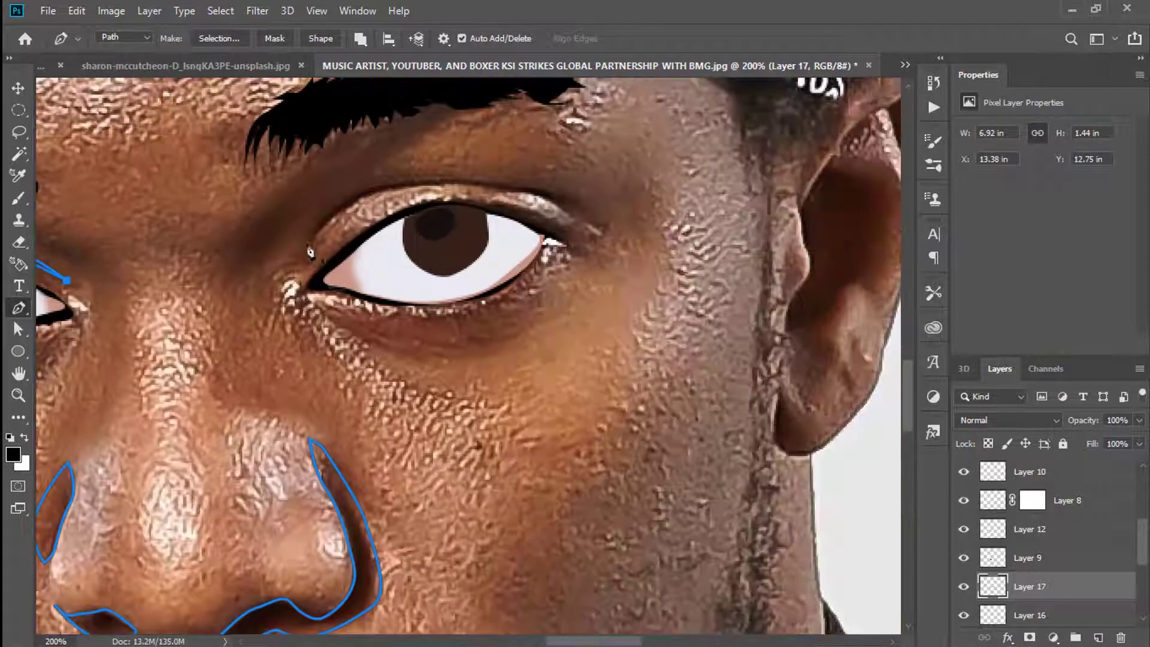
{"action": "left_click", "coordinate": [308, 239]}
{"action": "left_click_drag", "start_coordinate": [421, 181], "coordinate": [501, 183]}
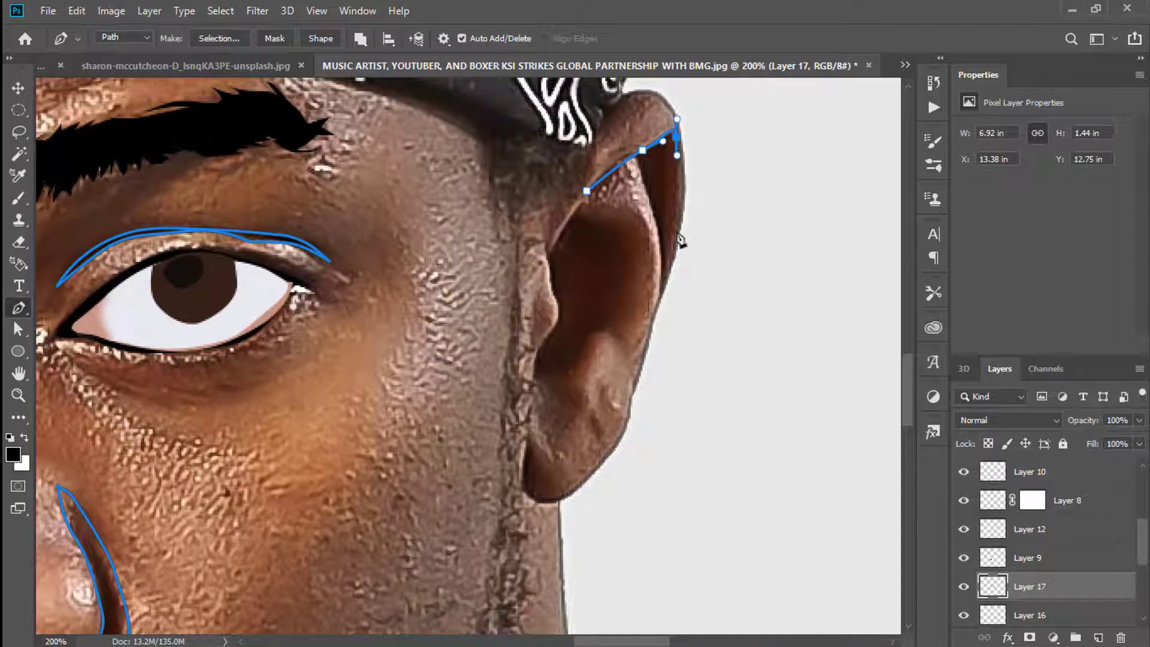
Outline the inner fold of the ear and the earlobe shadow
{"action": "left_click", "coordinate": [680, 230]}
{"action": "left_click", "coordinate": [663, 296]}
{"action": "left_click", "coordinate": [644, 198]}
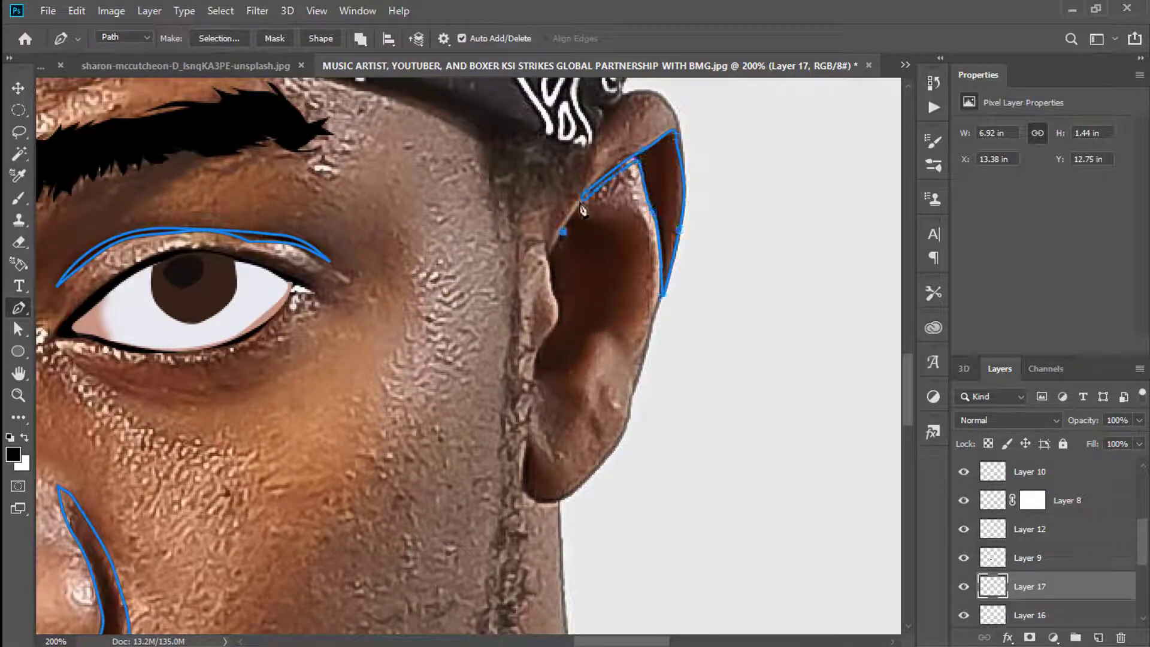
{"action": "left_click_drag", "start_coordinate": [637, 247], "coordinate": [633, 275]}
{"action": "left_click_drag", "start_coordinate": [615, 334], "coordinate": [569, 349]}
{"action": "left_click", "coordinate": [550, 284]}
{"action": "scroll", "coordinate": [599, 360], "scroll_direction": "down", "scroll_amount": 3}
{"action": "left_click", "coordinate": [529, 315]}
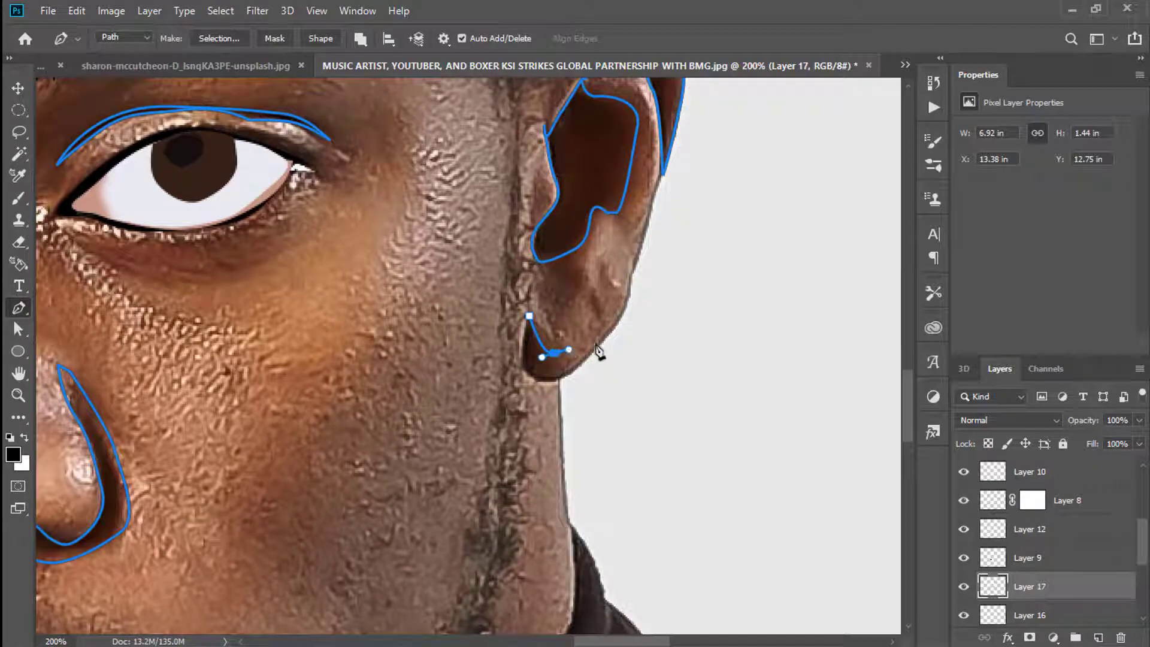
{"action": "left_click", "coordinate": [529, 315]}
Load all the traced nose, eyelid and ear paths as one selection
{"action": "key", "text": "ctrl+minus"}
{"action": "key", "text": "ctrl+minus"}
{"action": "key", "text": "ctrl+minus"}
{"action": "key", "text": "ctrl+Return"}
{"action": "scroll", "coordinate": [455, 299], "scroll_direction": "up", "scroll_amount": 3}
Dock the Layers panel on the right and set Layer 18 to Multiply
{"action": "left_click_drag", "start_coordinate": [917, 425], "coordinate": [1030, 425]}
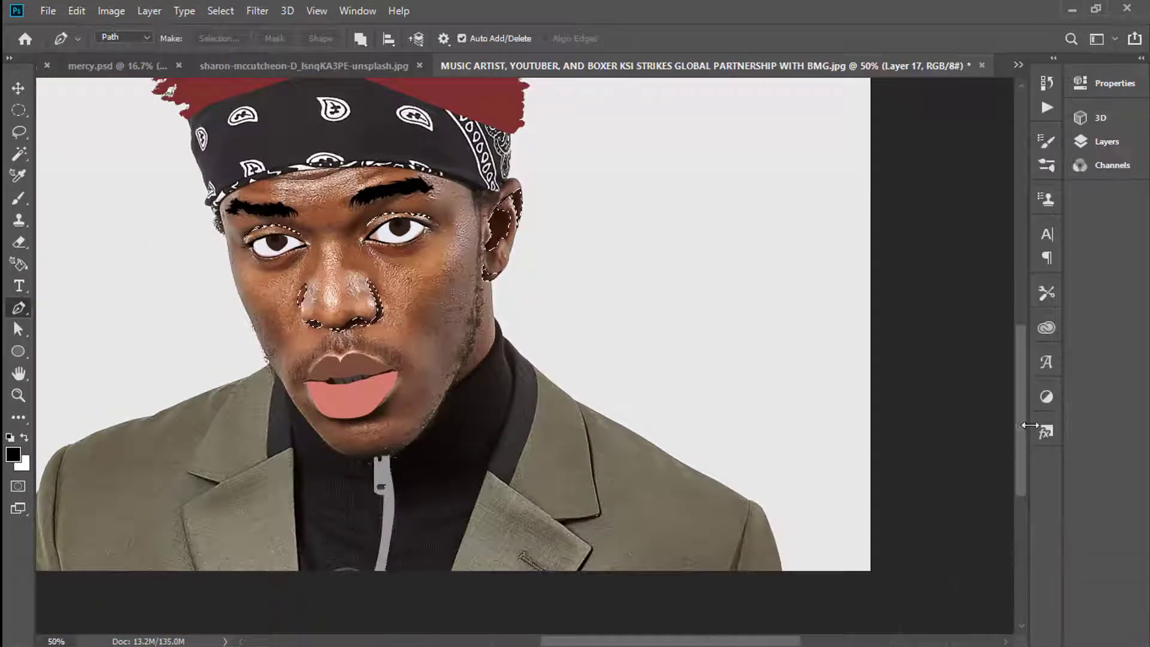
{"action": "left_click", "coordinate": [1106, 142]}
{"action": "mouse_move", "coordinate": [1106, 141]}
{"action": "left_mouse_down"}
{"action": "mouse_move", "coordinate": [1119, 506]}
{"action": "mouse_move", "coordinate": [1066, 191]}
{"action": "left_mouse_up"}
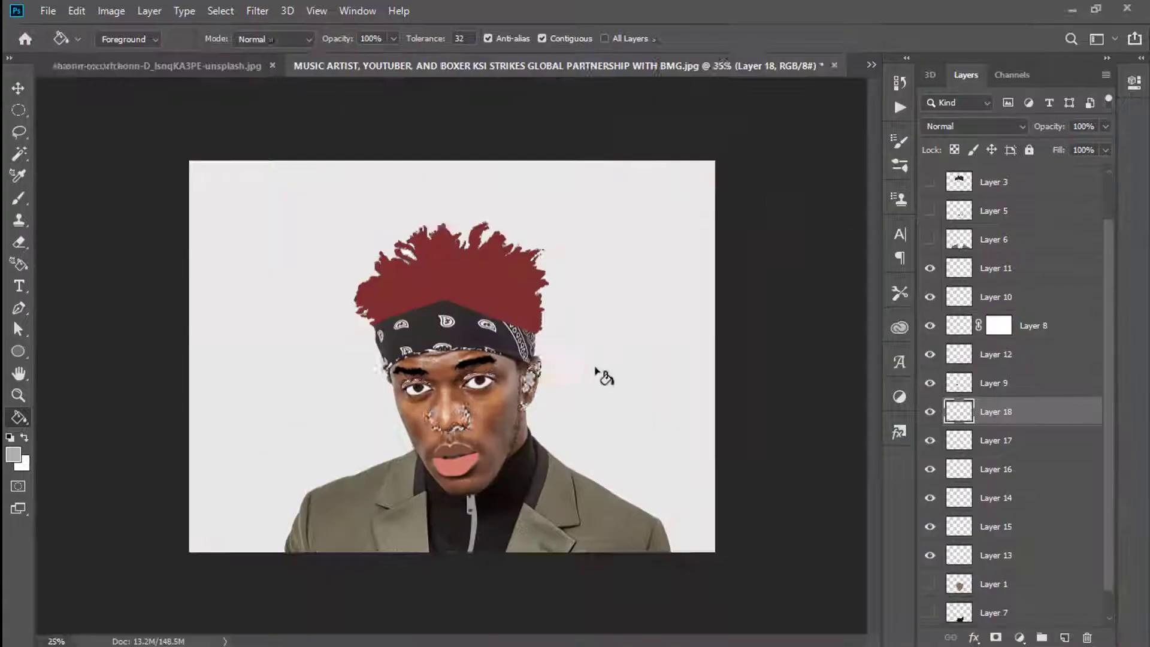
{"action": "left_click", "coordinate": [973, 125]}
{"action": "left_click", "coordinate": [946, 174]}
Trace the shadow outline along the jacket's lapel edge
{"action": "key", "text": "p"}
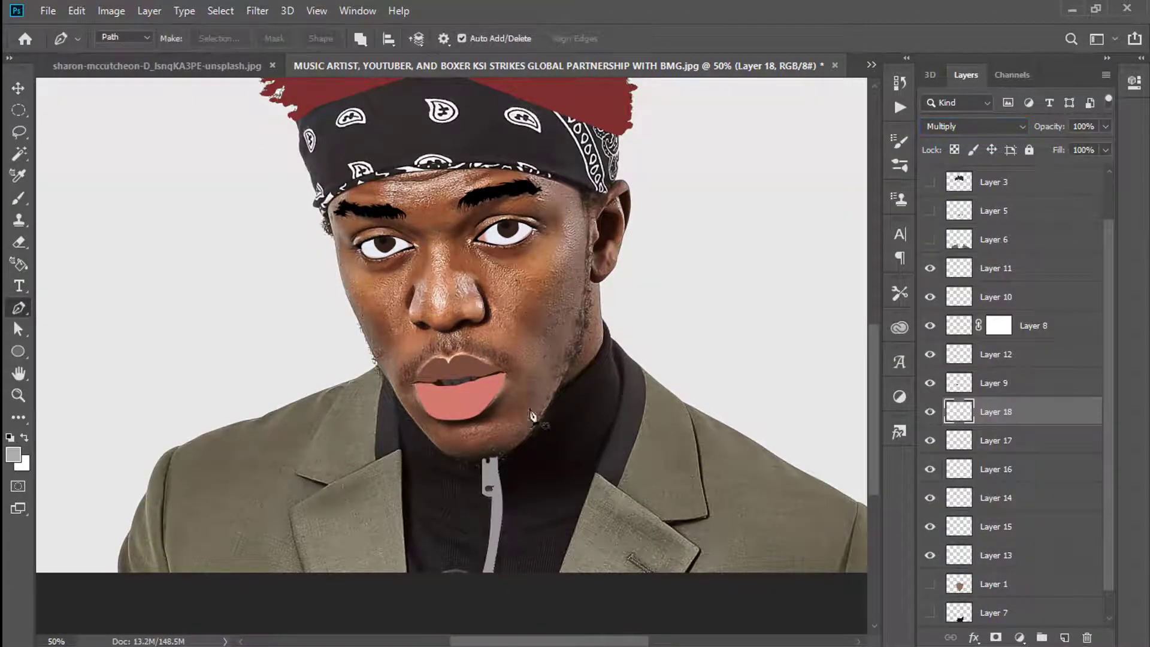
{"action": "scroll", "coordinate": [532, 415], "scroll_direction": "up", "scroll_amount": 4}
{"action": "left_click_drag", "start_coordinate": [265, 477], "coordinate": [670, 326]}
{"action": "left_click", "coordinate": [680, 175]}
{"action": "left_click", "coordinate": [701, 280]}
{"action": "left_click", "coordinate": [694, 419]}
{"action": "left_click", "coordinate": [736, 571]}
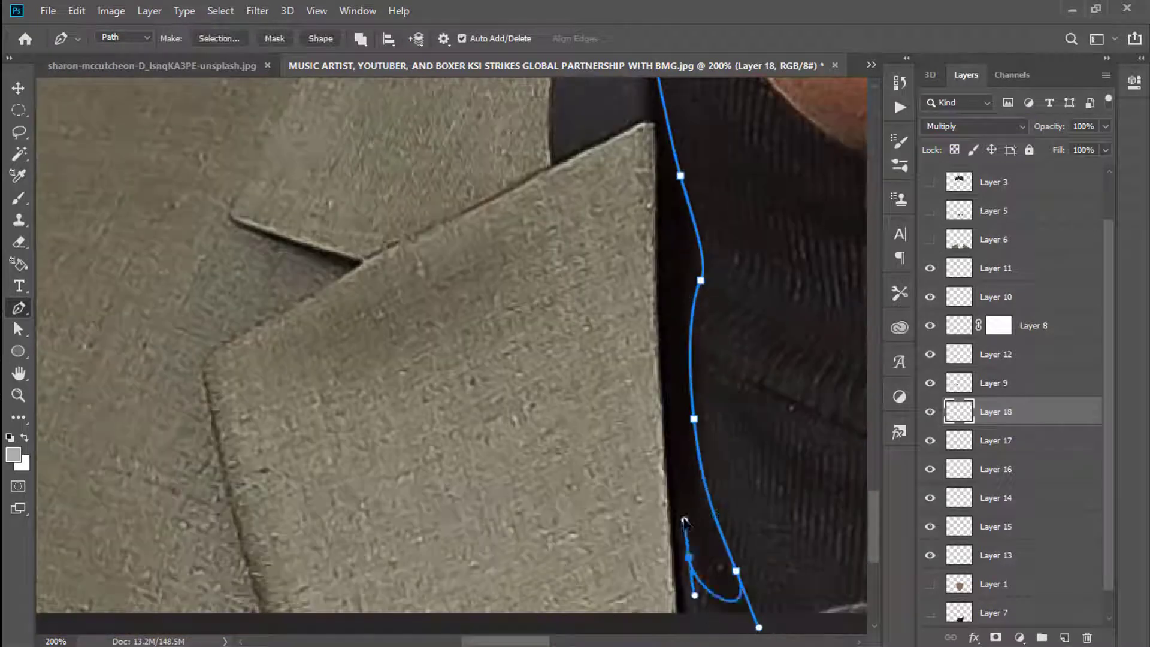
{"action": "left_click", "coordinate": [682, 483]}
{"action": "left_click", "coordinate": [682, 580]}
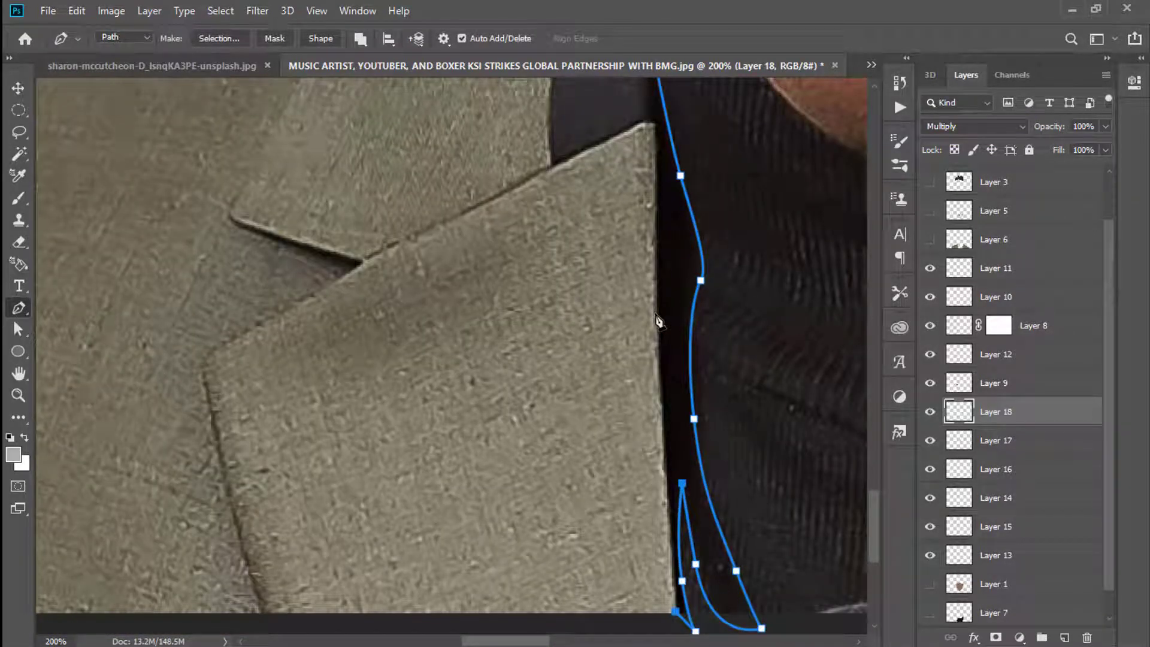
{"action": "left_click", "coordinate": [657, 313]}
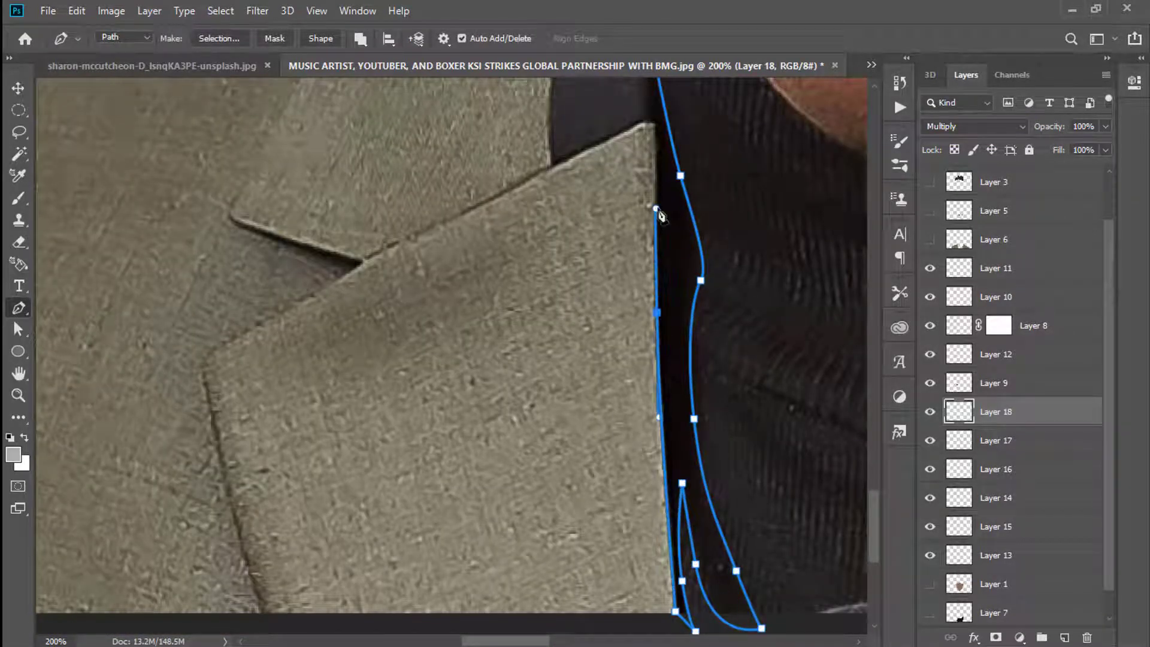
{"action": "scroll", "coordinate": [653, 216], "scroll_direction": "up", "scroll_amount": 5}
{"action": "left_click", "coordinate": [647, 274]}
{"action": "scroll", "coordinate": [647, 277], "scroll_direction": "down", "scroll_amount": 3}
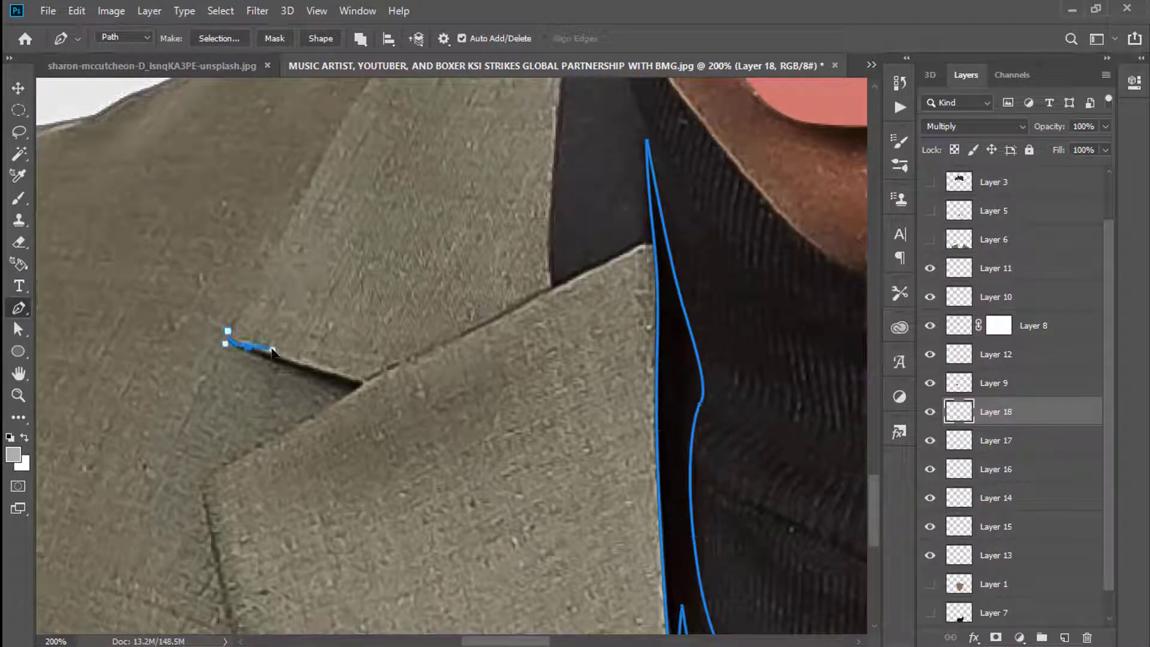
Draw a fold path from the lapel notch along the lapel's lower edge
{"action": "left_click", "coordinate": [323, 415]}
{"action": "scroll", "coordinate": [191, 204], "scroll_direction": "down", "scroll_amount": 6}
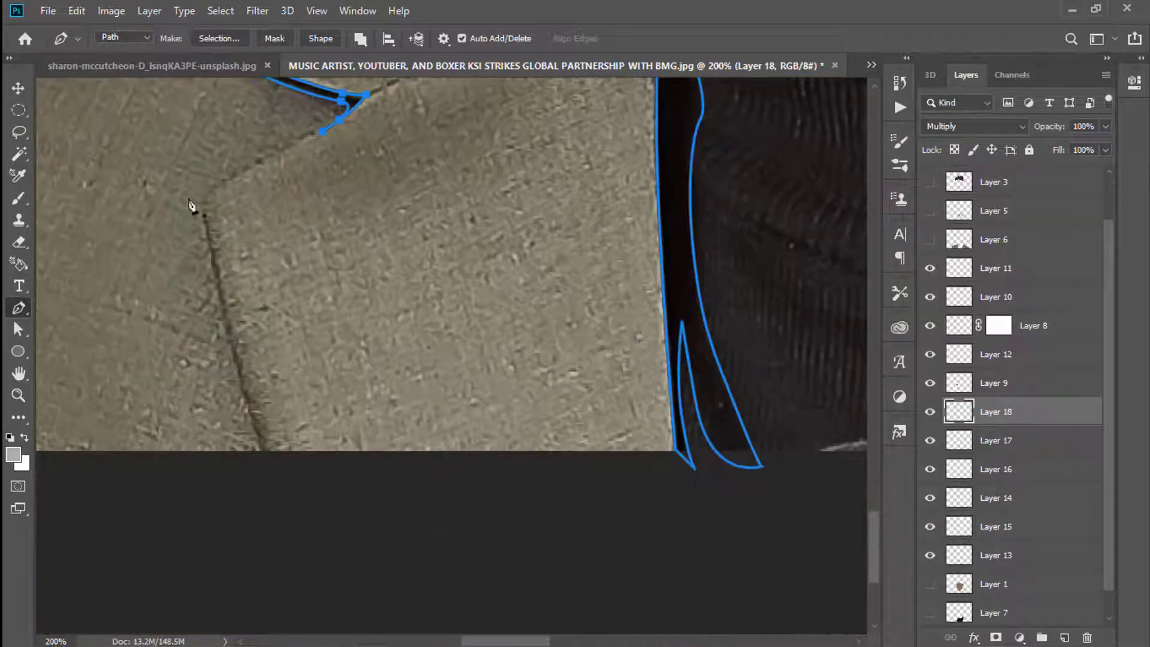
{"action": "left_click_drag", "start_coordinate": [268, 444], "coordinate": [290, 483]}
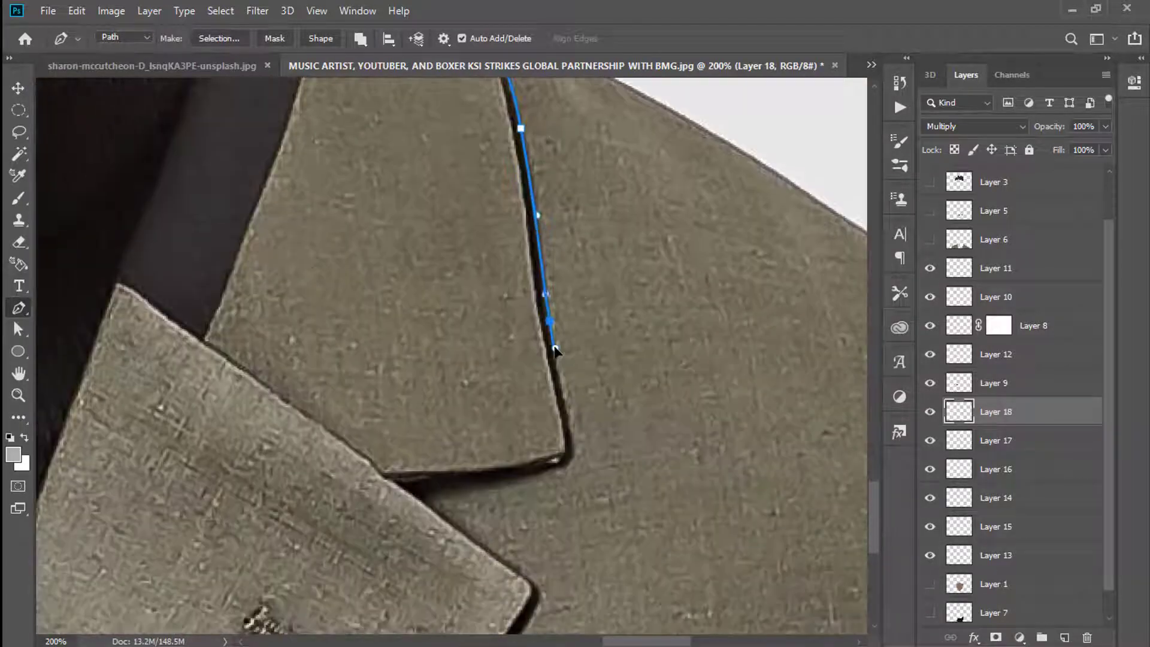
{"action": "left_click", "coordinate": [576, 453]}
{"action": "left_click_drag", "start_coordinate": [500, 481], "coordinate": [452, 485]}
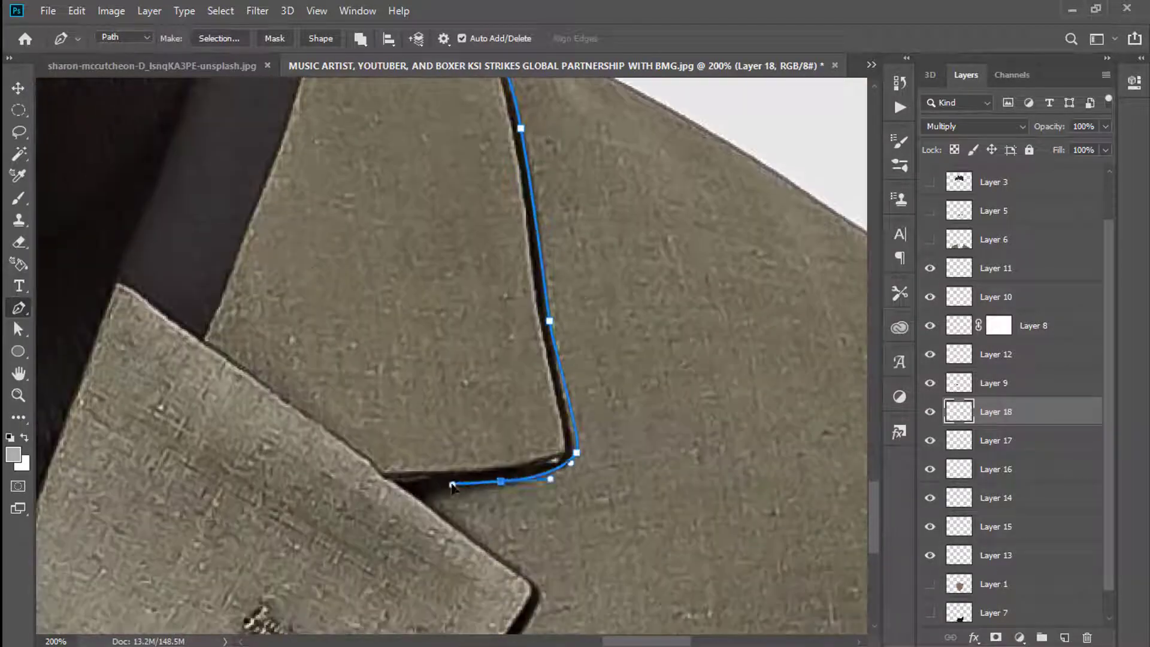
{"action": "scroll", "coordinate": [643, 549], "scroll_direction": "down", "scroll_amount": 3}
{"action": "left_click_drag", "start_coordinate": [530, 484], "coordinate": [500, 531]}
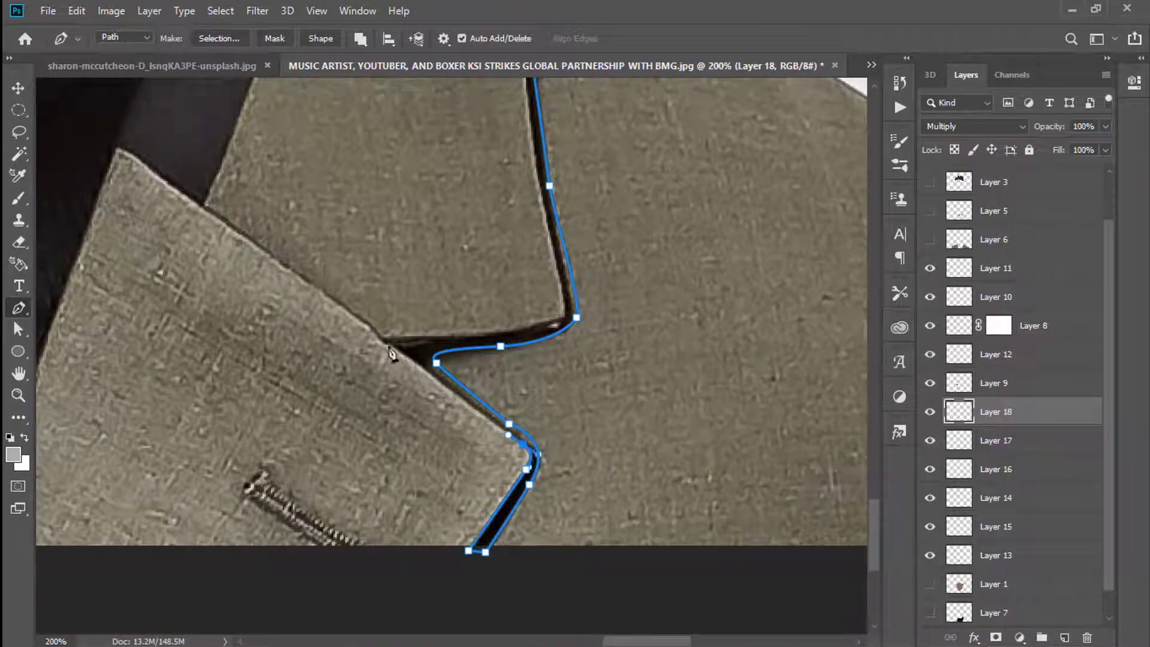
{"action": "scroll", "coordinate": [581, 251], "scroll_direction": "up", "scroll_amount": 3}
{"action": "scroll", "coordinate": [533, 365], "scroll_direction": "up", "scroll_amount": 3}
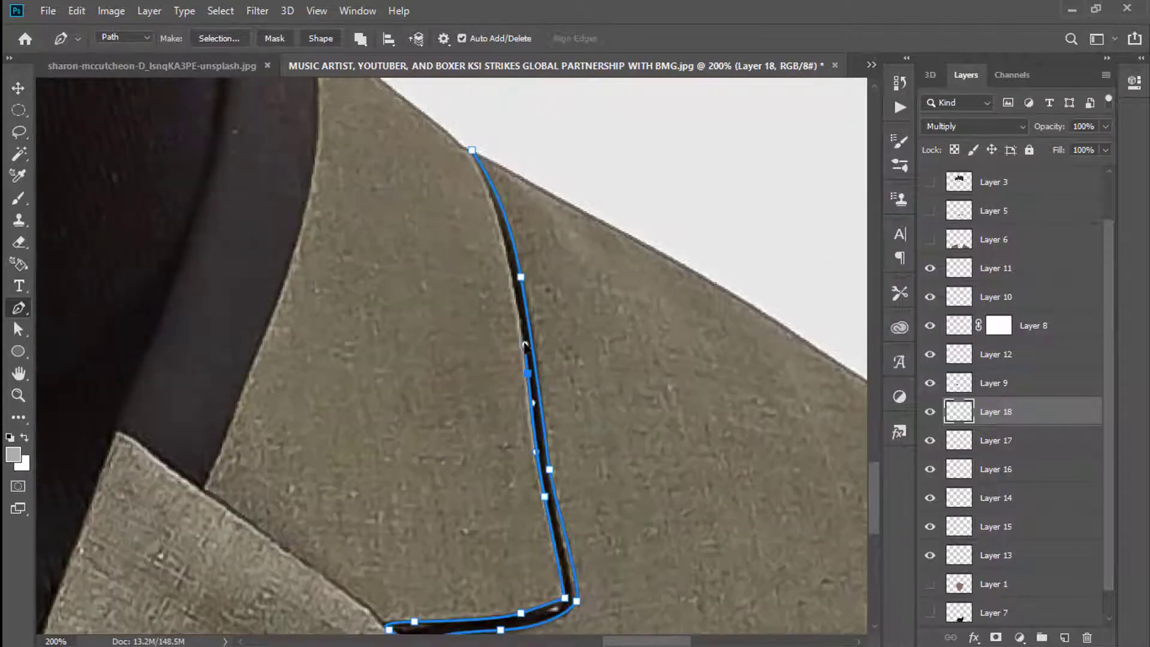
{"action": "scroll", "coordinate": [524, 347], "scroll_direction": "up", "scroll_amount": 2}
{"action": "scroll", "coordinate": [756, 493], "scroll_direction": "down", "scroll_amount": 5}
{"action": "scroll", "coordinate": [449, 620], "scroll_direction": "left", "scroll_amount": 5}
{"action": "scroll", "coordinate": [414, 339], "scroll_direction": "up", "scroll_amount": 5}
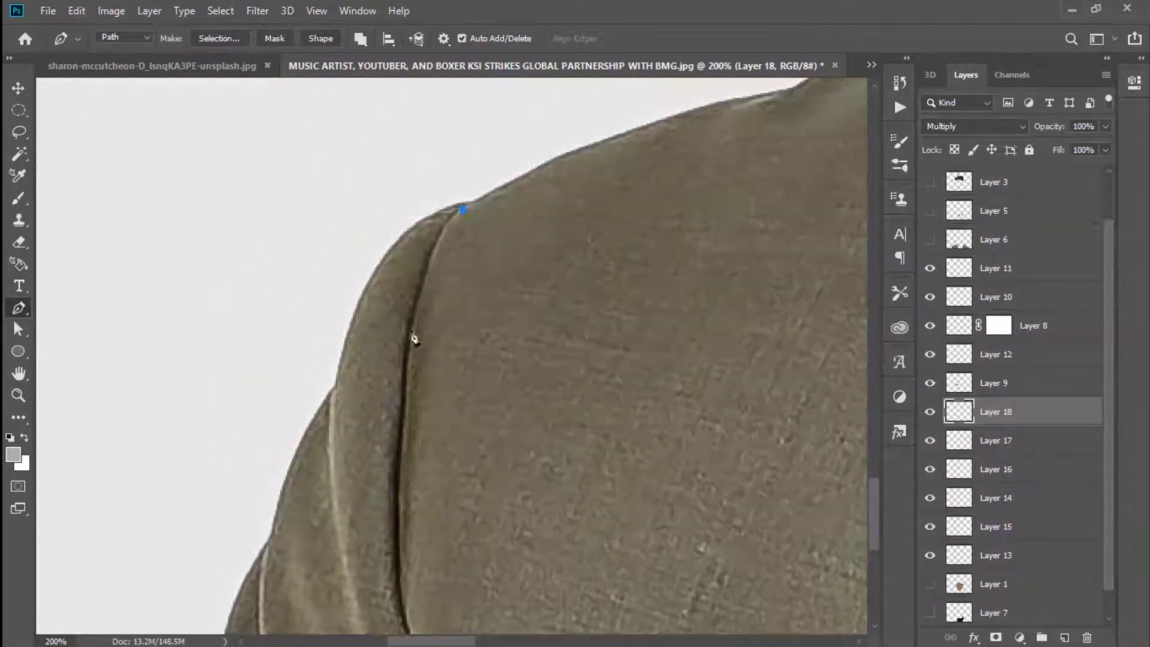
Join the shoulder anchor and curve the path down the collar edge
{"action": "left_click", "coordinate": [413, 339]}
{"action": "scroll", "coordinate": [419, 419], "scroll_direction": "down", "scroll_amount": 1}
{"action": "scroll", "coordinate": [423, 554], "scroll_direction": "down", "scroll_amount": 3}
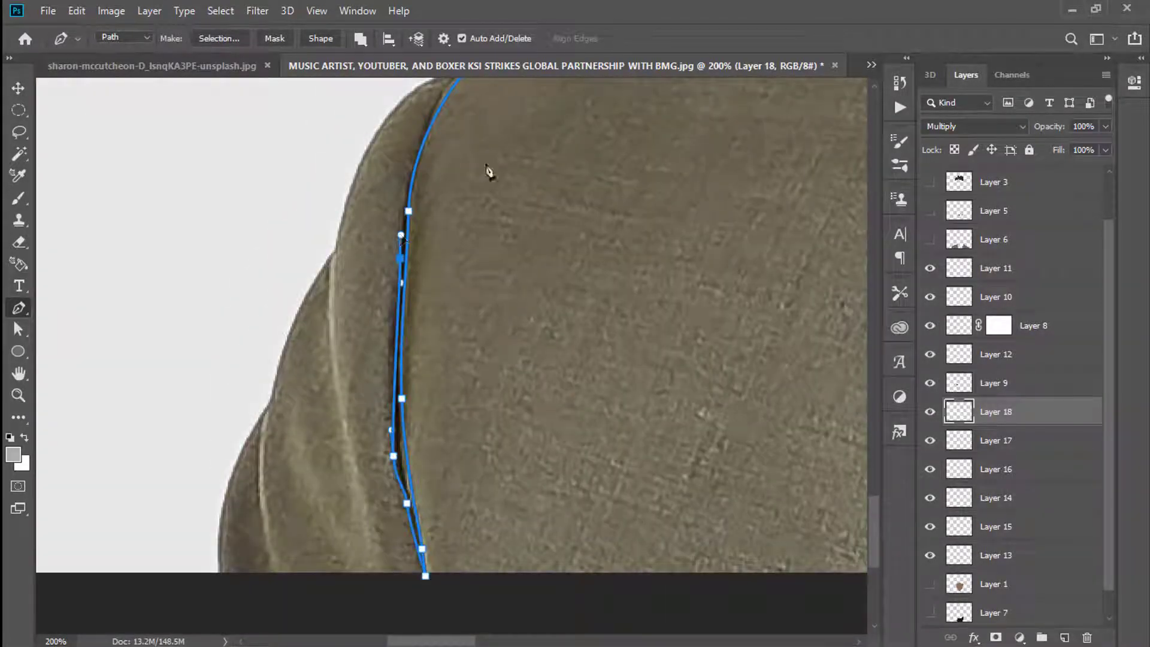
{"action": "scroll", "coordinate": [462, 205], "scroll_direction": "up", "scroll_amount": 3}
{"action": "scroll", "coordinate": [605, 372], "scroll_direction": "down", "scroll_amount": 3}
{"action": "scroll", "coordinate": [316, 360], "scroll_direction": "down", "scroll_amount": 2}
{"action": "scroll", "coordinate": [709, 475], "scroll_direction": "up", "scroll_amount": 3}
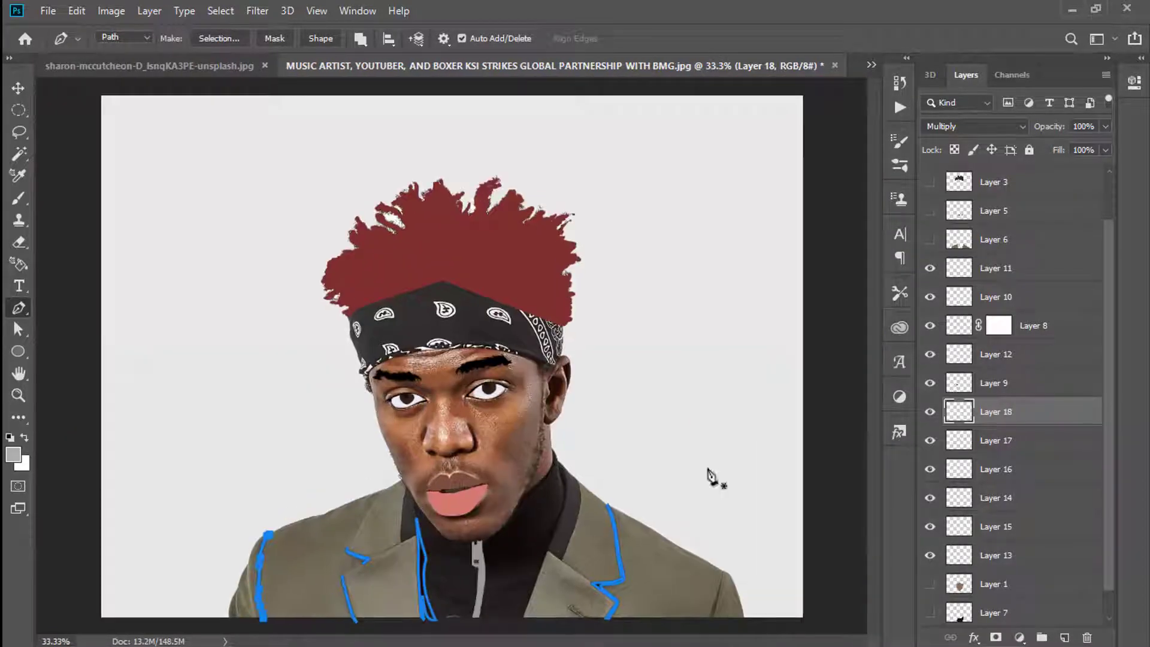
{"action": "scroll", "coordinate": [623, 476], "scroll_direction": "up", "scroll_amount": 1}
{"action": "left_click_drag", "start_coordinate": [682, 344], "coordinate": [675, 382]}
{"action": "left_click_drag", "start_coordinate": [642, 459], "coordinate": [637, 476]}
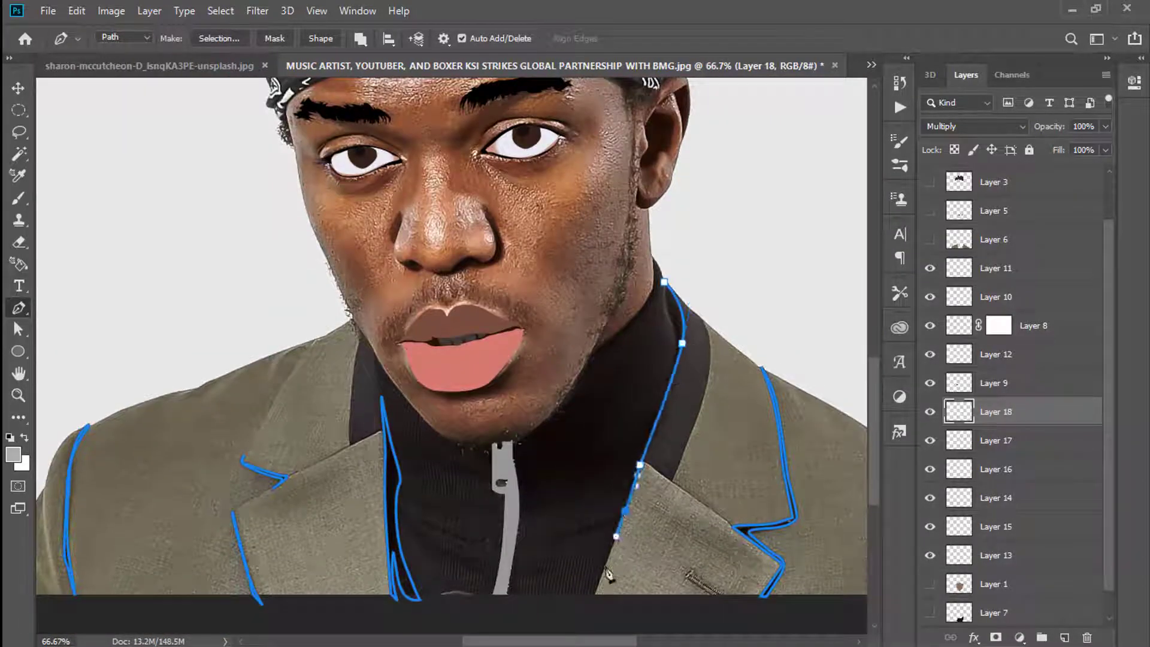
{"action": "left_click", "coordinate": [548, 542]}
{"action": "key", "text": "F2"}
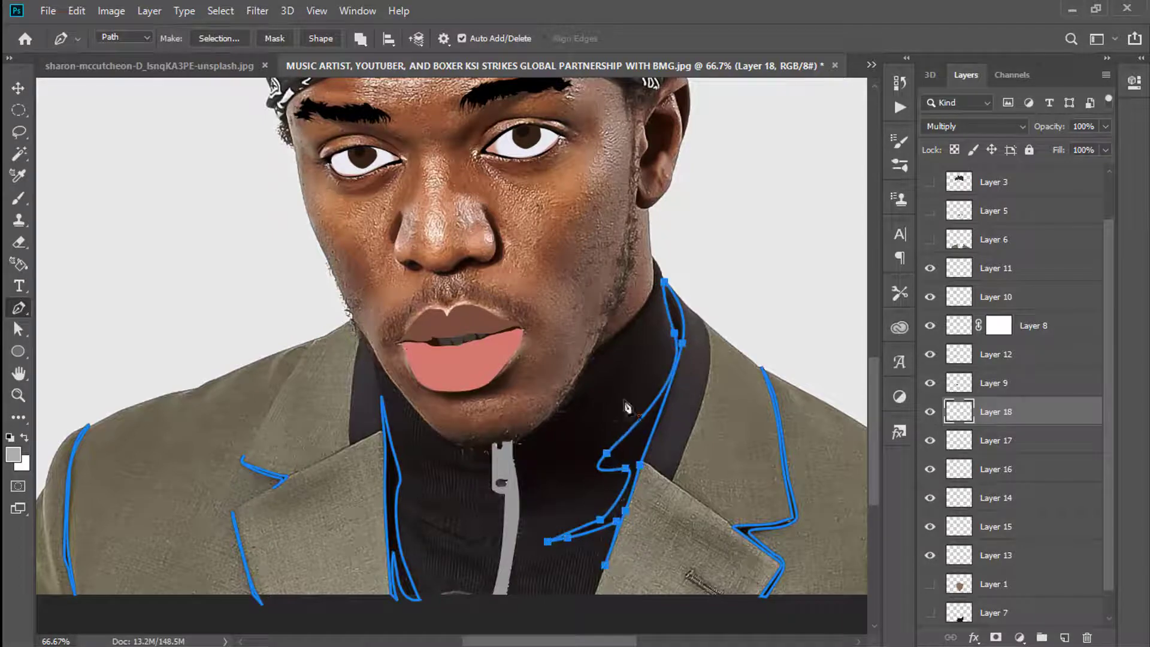
{"action": "left_click", "coordinate": [654, 257]}
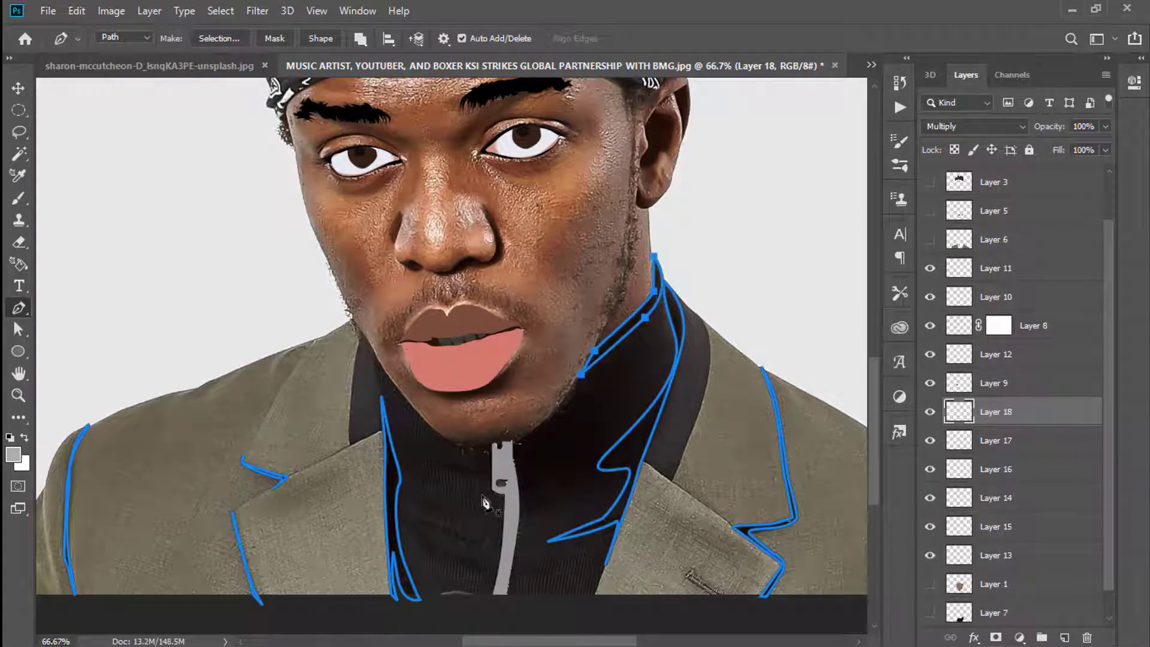
Turn the jacket fold paths into a selection on new Layers 19 and 20
{"action": "key", "text": "ctrl+minus"}
{"action": "key", "text": "ctrl+minus"}
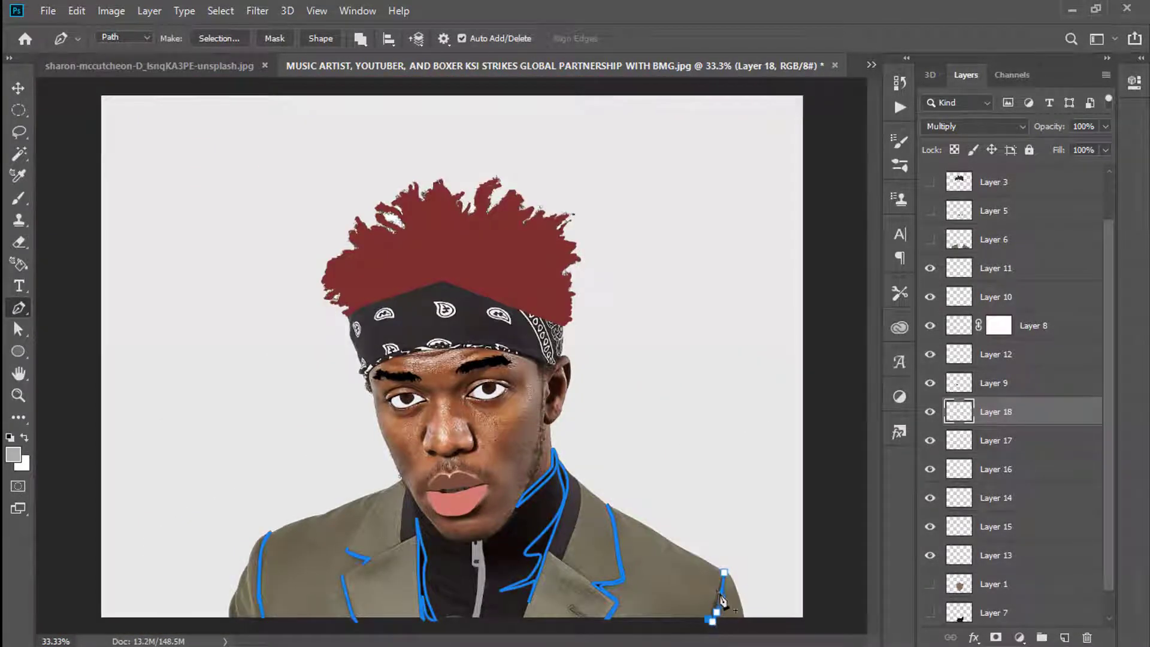
{"action": "key", "text": "Return"}
{"action": "left_click", "coordinate": [993, 239]}
{"action": "key", "text": "ctrl+shift+alt+n"}
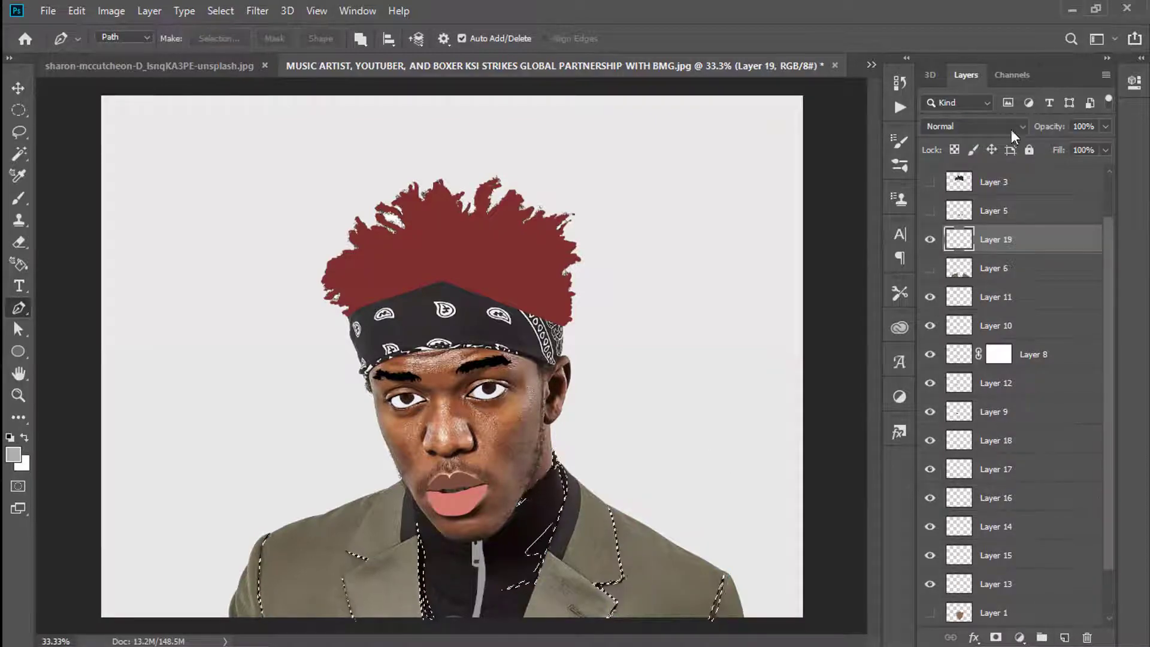
{"action": "key", "text": "g"}
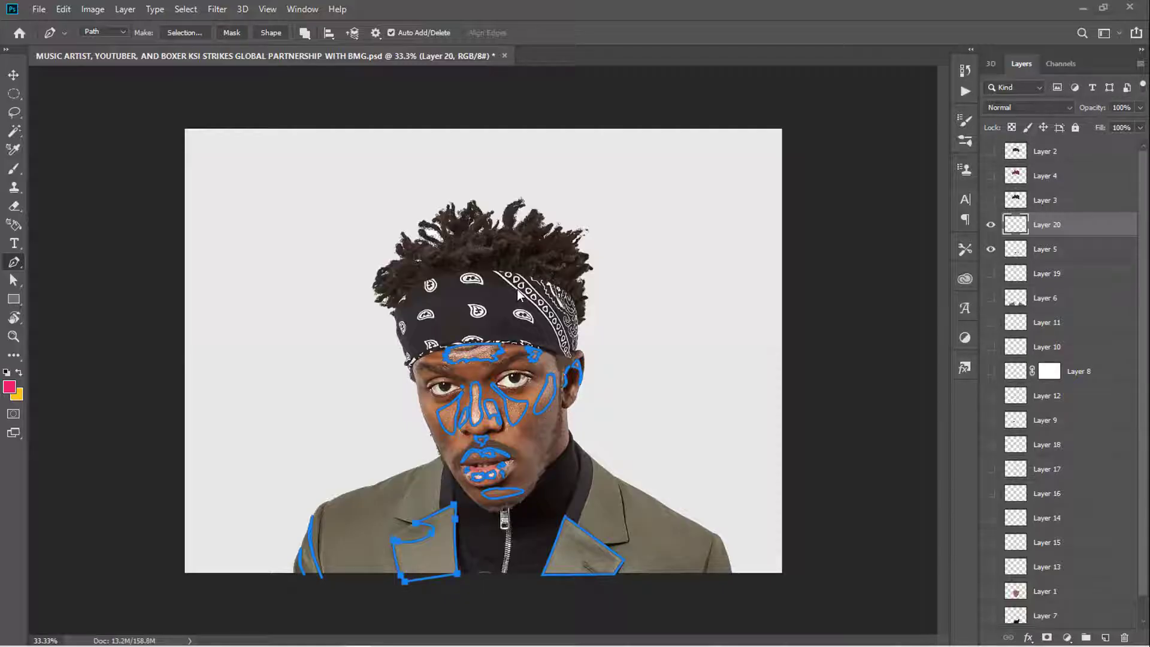
Fill the traced face highlight shapes with white and deselect
{"action": "key", "text": "ctrl+Return"}
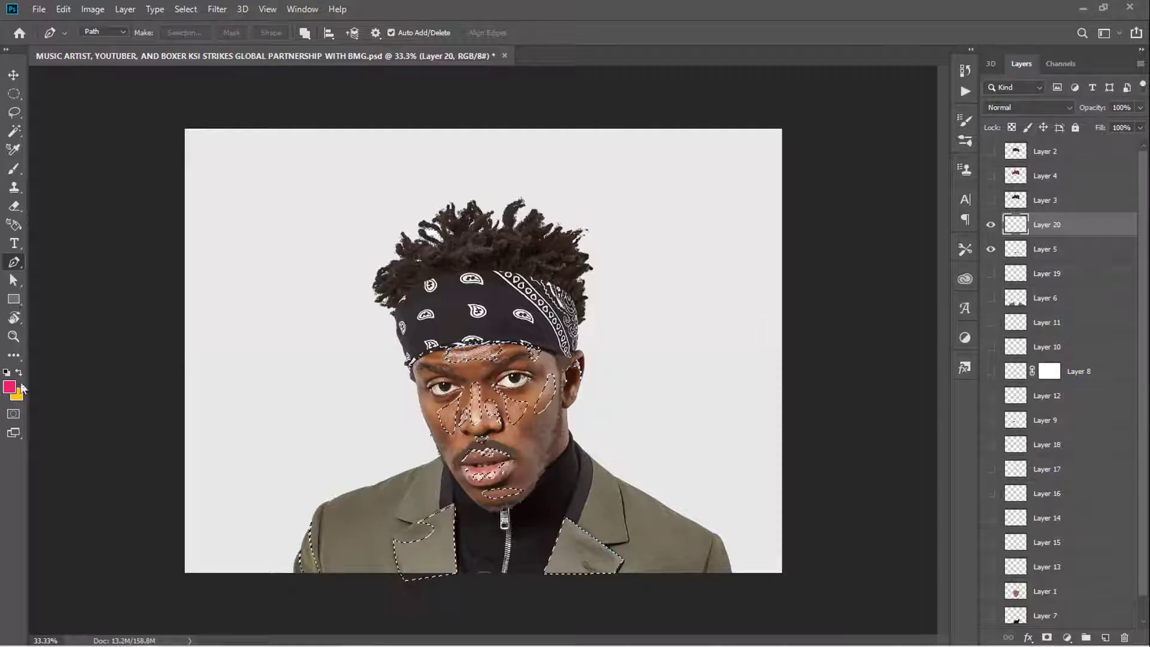
{"action": "key", "text": "g"}
{"action": "key", "text": "alt+BackSpace"}
{"action": "key", "text": "ctrl+d"}
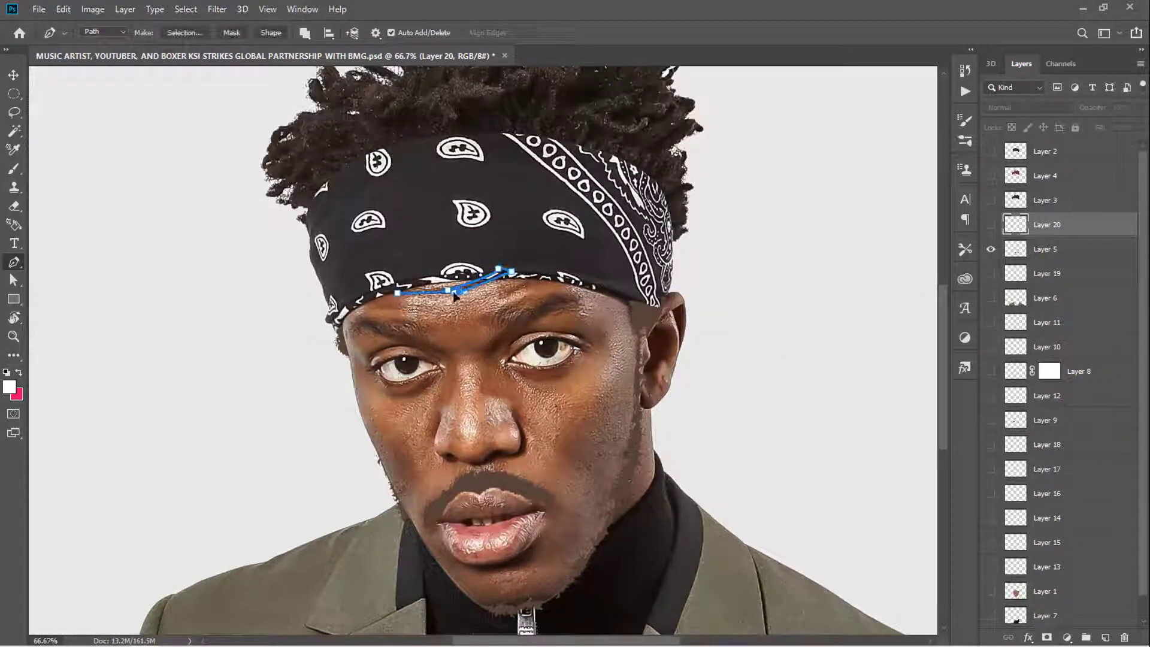
{"action": "scroll", "coordinate": [932, 300], "scroll_direction": "down", "scroll_amount": 2}
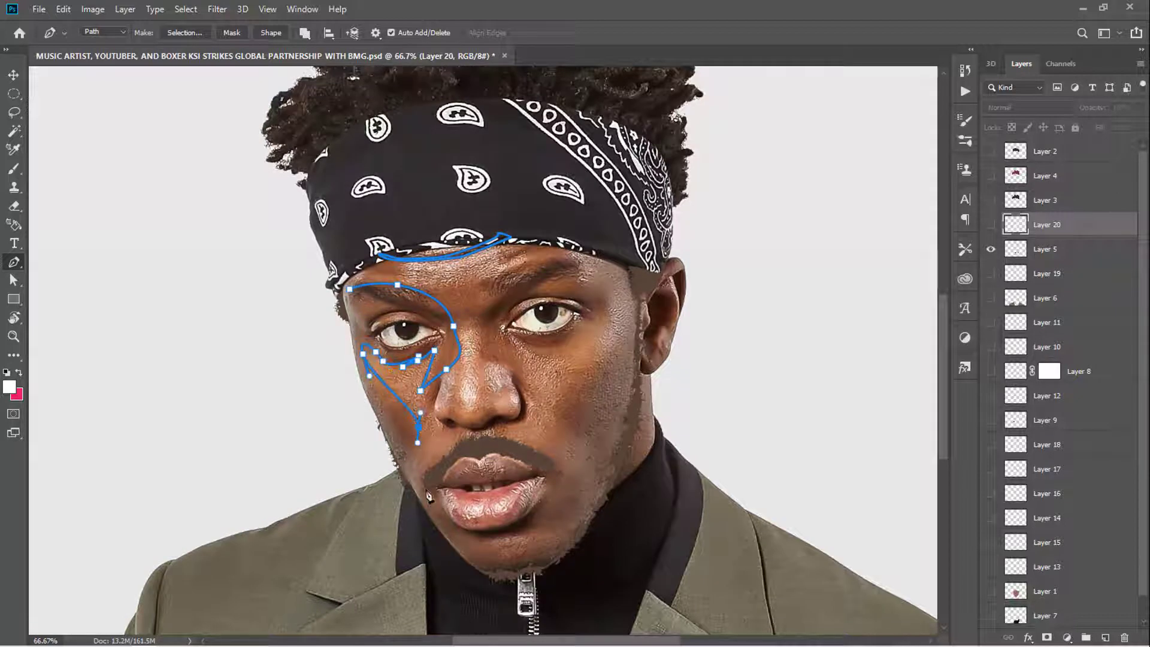
Outline the face shadow around cheeks and chin as a selection over visible Layer 1
{"action": "left_click_drag", "start_coordinate": [721, 243], "coordinate": [723, 323]}
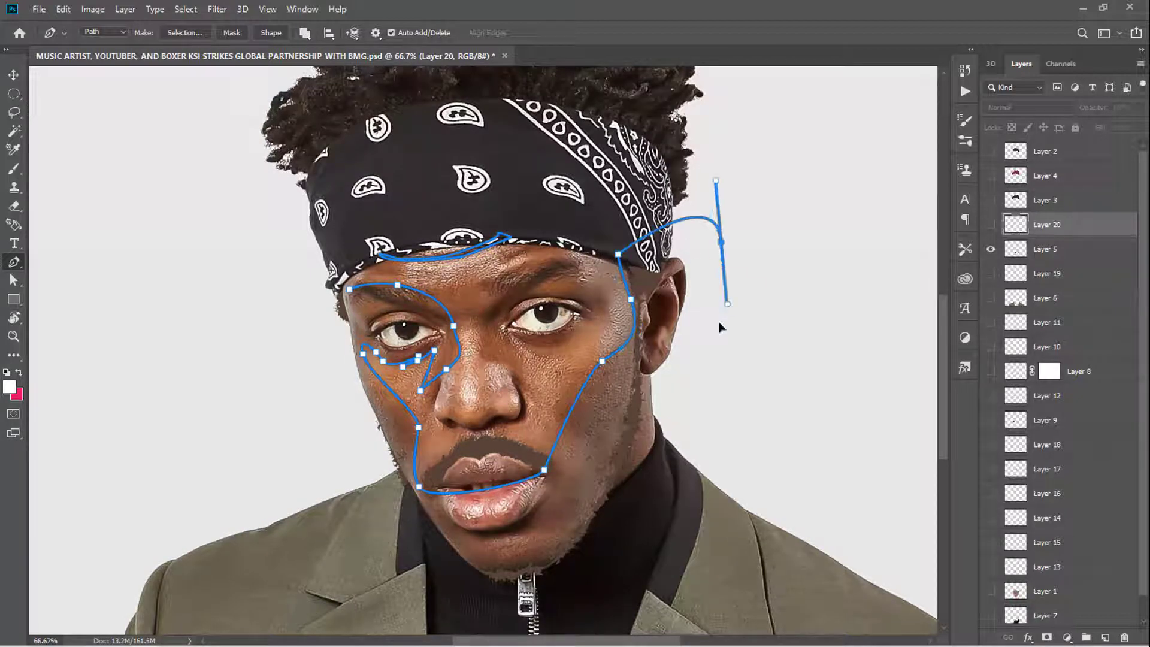
{"action": "left_click_drag", "start_coordinate": [605, 548], "coordinate": [527, 584]}
{"action": "left_click", "coordinate": [388, 494]}
{"action": "left_click", "coordinate": [298, 359]}
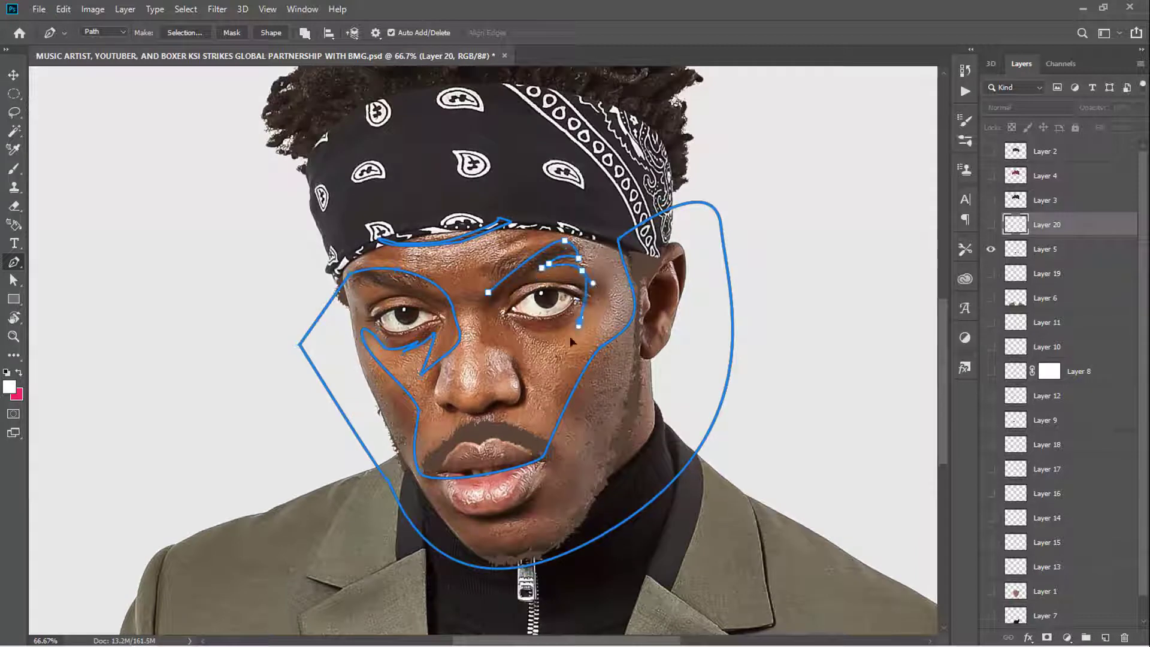
{"action": "scroll", "coordinate": [484, 348], "scroll_direction": "down", "scroll_amount": 1}
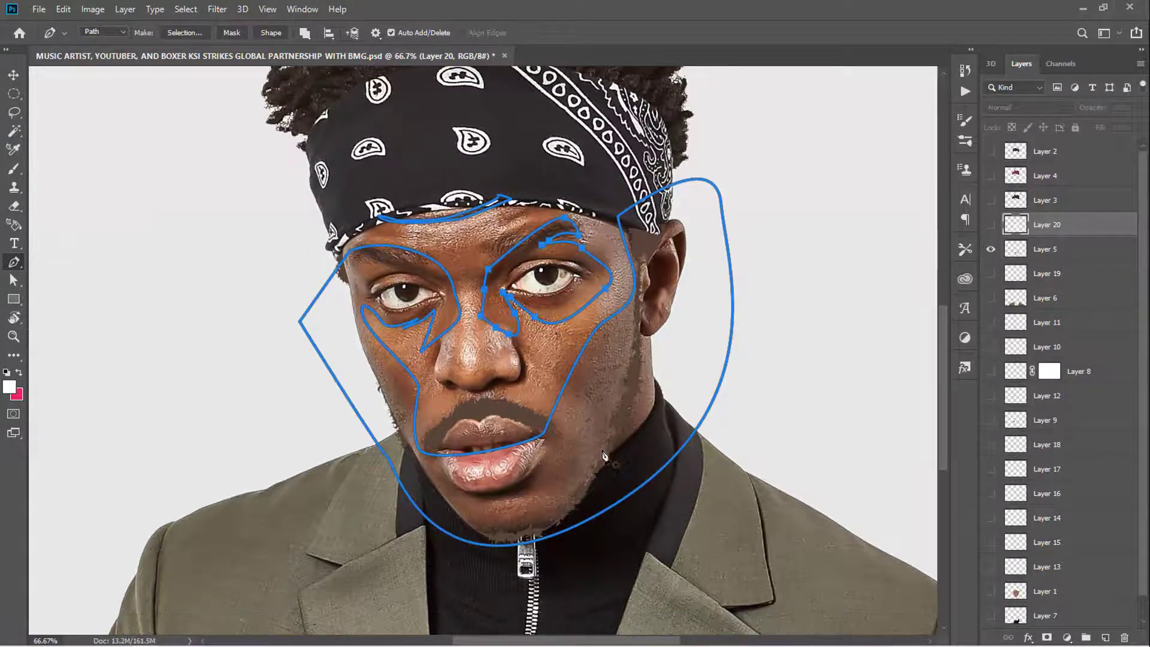
{"action": "key", "text": "ctrl+Return"}
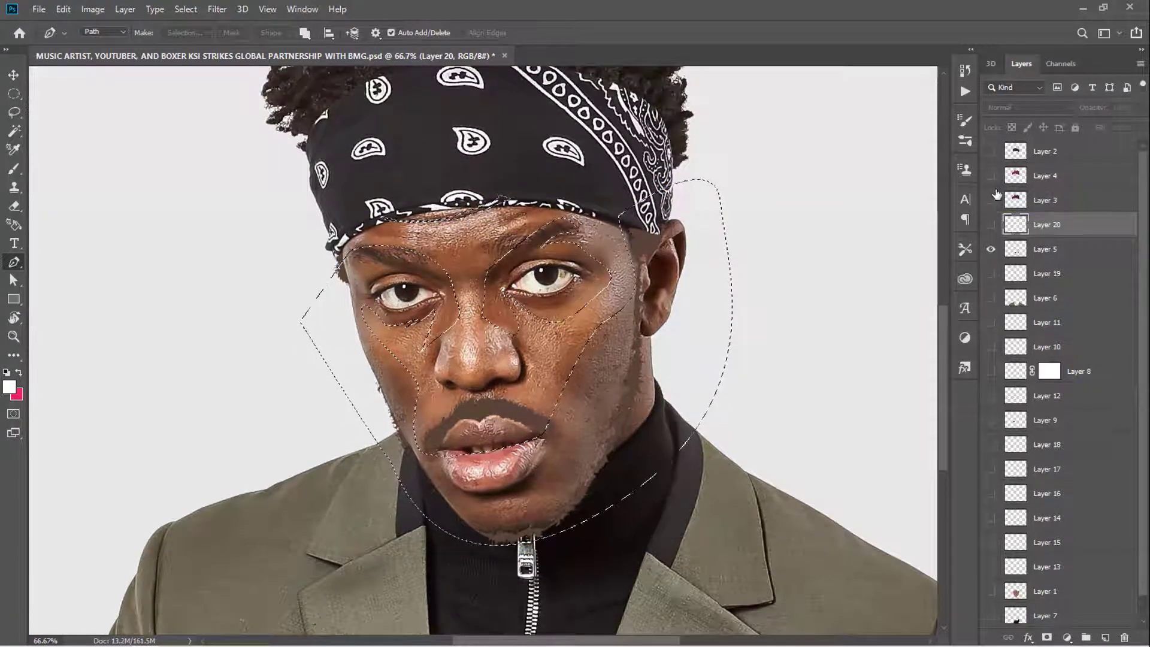
{"action": "scroll", "coordinate": [1054, 480], "scroll_direction": "down", "scroll_amount": 1}
{"action": "left_click", "coordinate": [994, 569]}
Darken the selected shadow area on flat face Layer 1, then hide it
{"action": "left_click", "coordinate": [93, 9]}
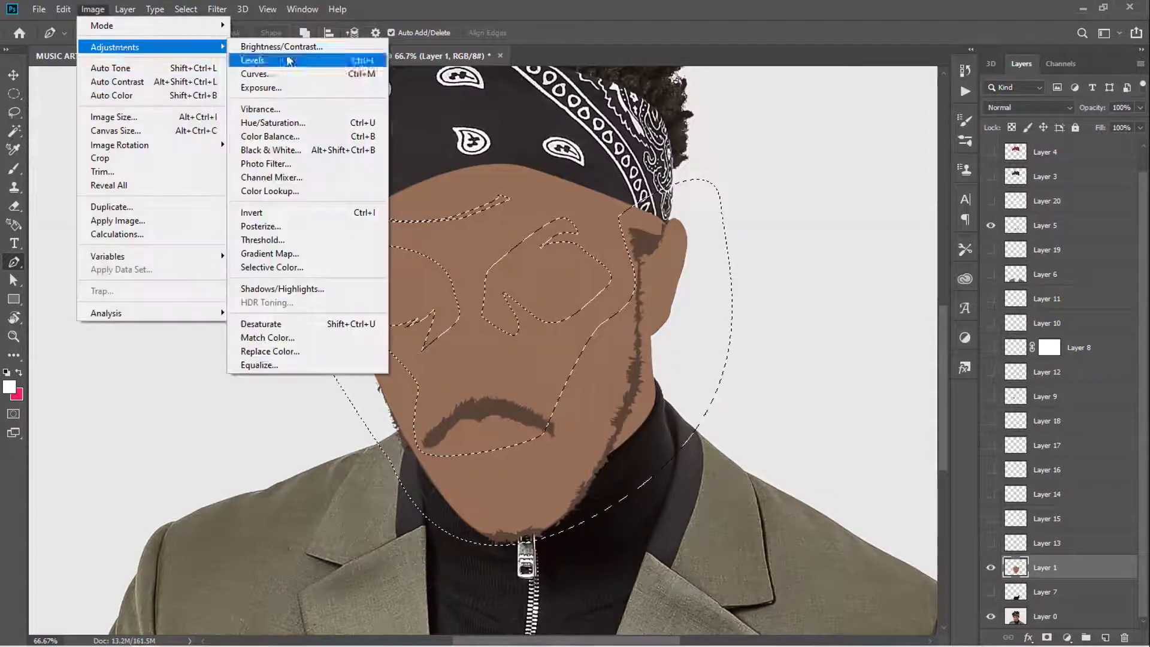
{"action": "key", "text": "i"}
{"action": "key", "text": "p"}
{"action": "key", "text": "ctrl+d"}
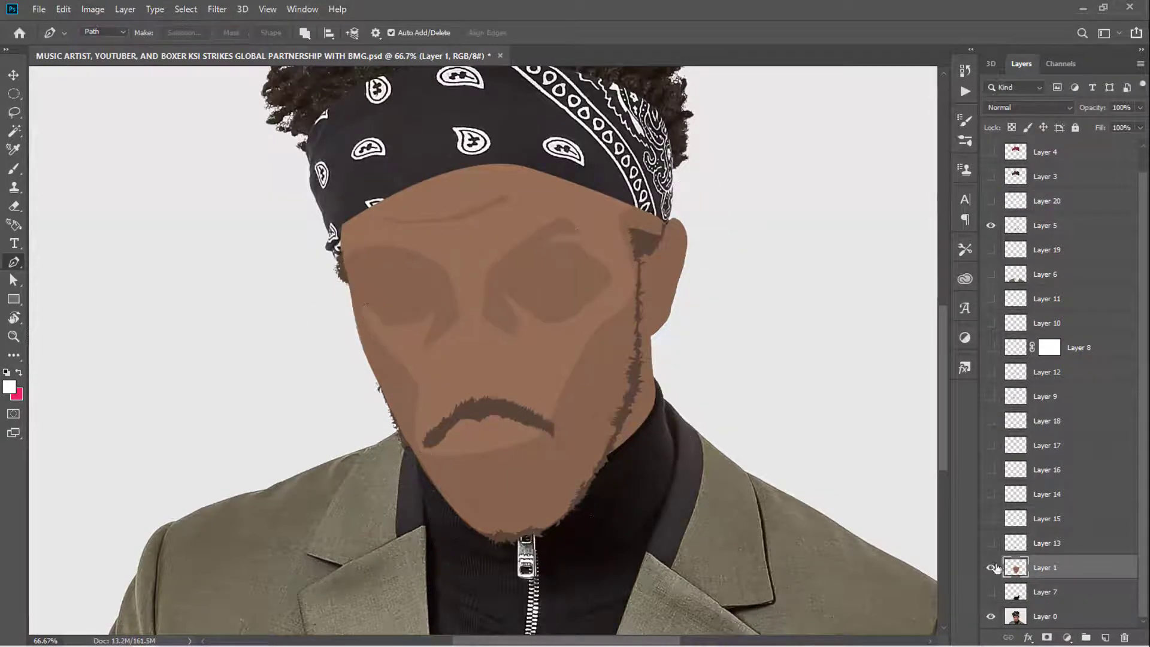
{"action": "left_click", "coordinate": [991, 568]}
{"action": "key", "text": "ctrl+plus"}
Trace and select the shadow under the lower lip and chin, showing Layer 1 again
{"action": "left_click_drag", "start_coordinate": [341, 155], "coordinate": [393, 154]}
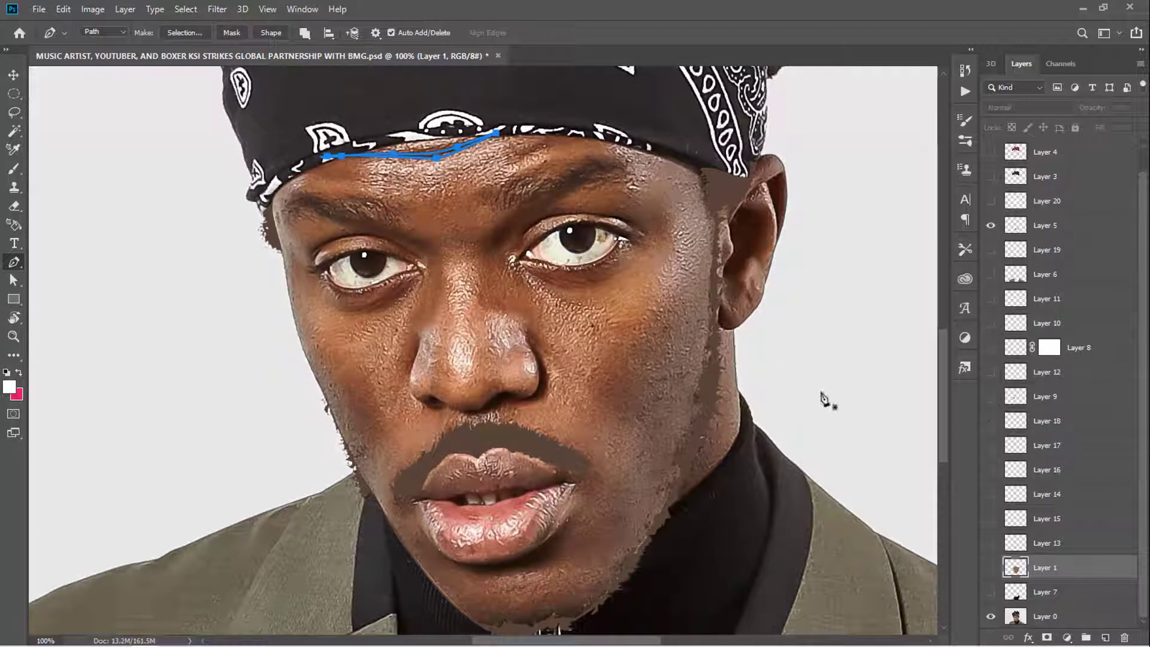
{"action": "left_click_drag", "start_coordinate": [552, 567], "coordinate": [571, 560]}
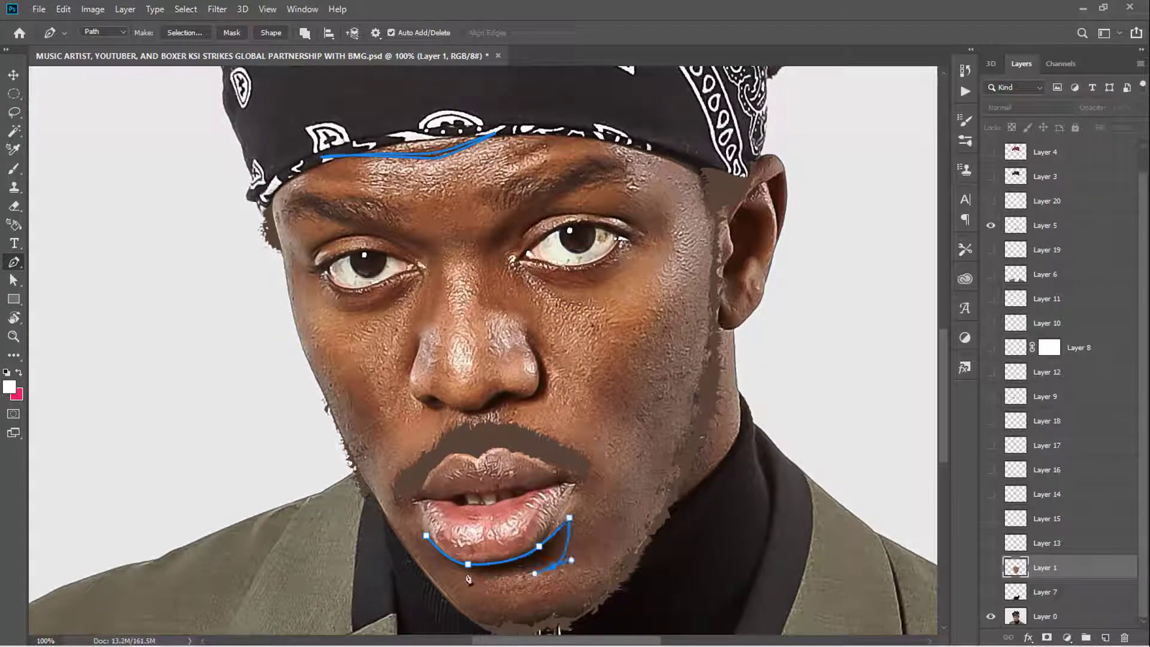
{"action": "scroll", "coordinate": [636, 576], "scroll_direction": "down", "scroll_amount": 2}
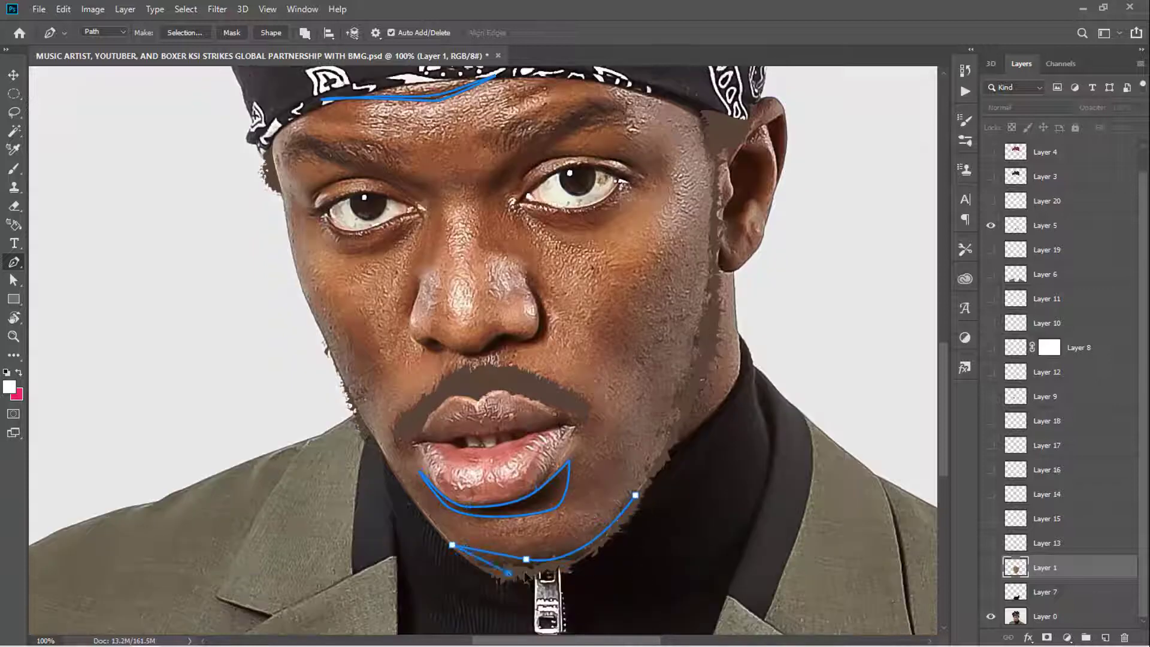
{"action": "left_click", "coordinate": [455, 547]}
{"action": "key", "text": "ctrl+Return"}
{"action": "left_click", "coordinate": [991, 567]}
{"action": "key", "text": "i"}
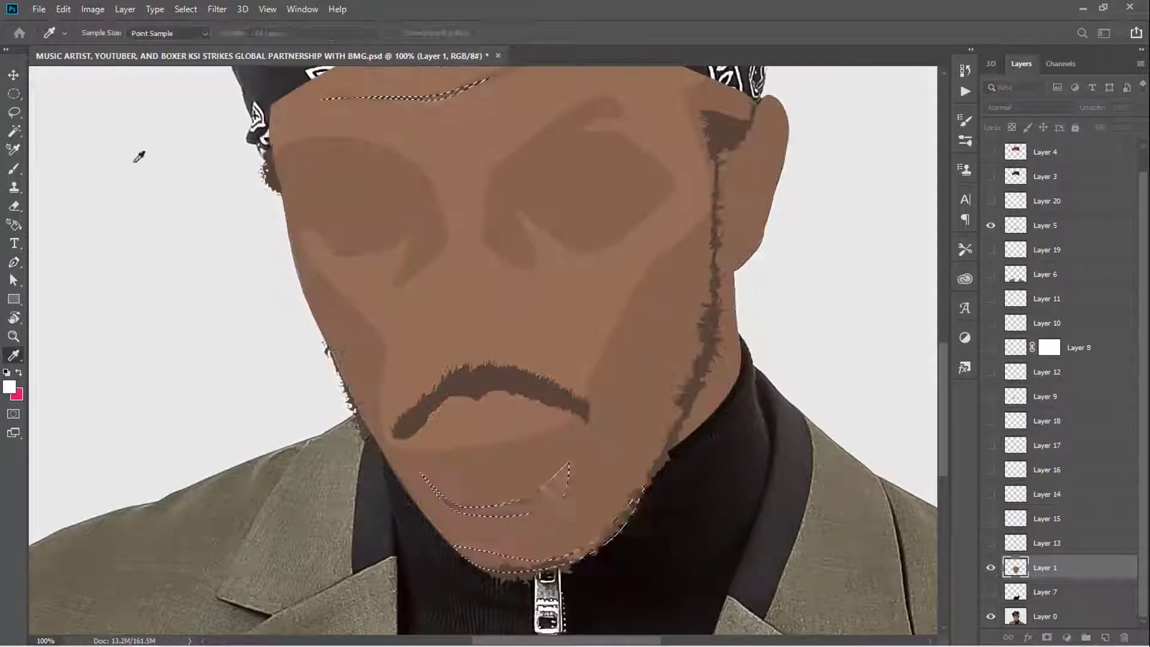
{"action": "key", "text": "ctrl+d"}
{"action": "key", "text": "p"}
{"action": "scroll", "coordinate": [657, 379], "scroll_direction": "down", "scroll_amount": 3}
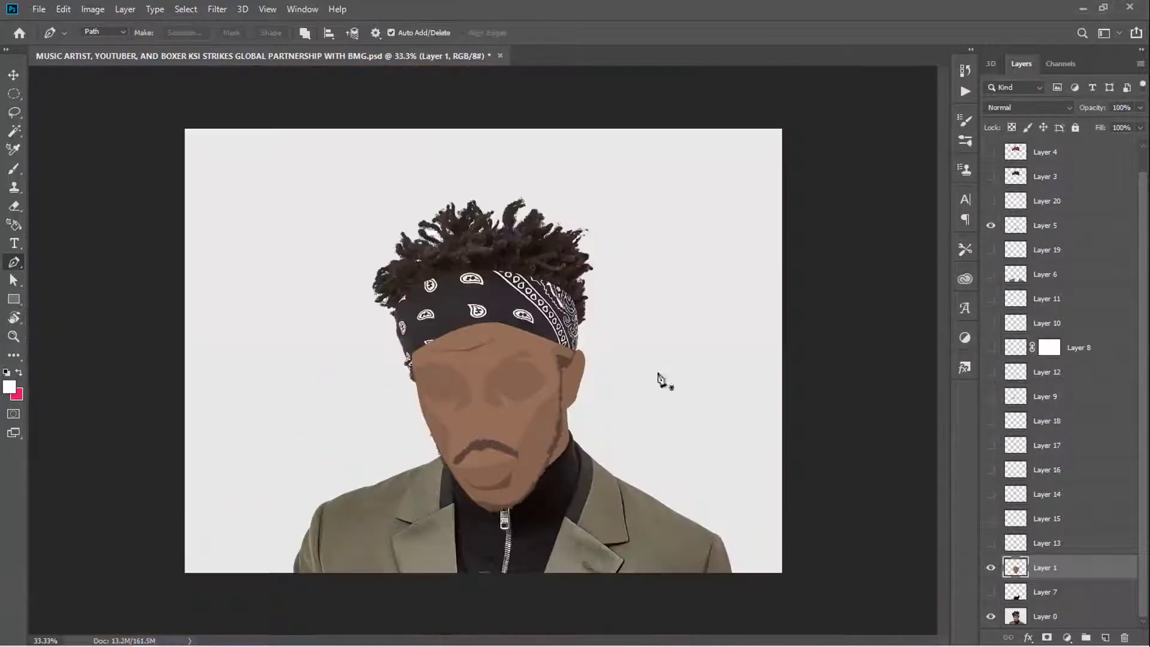
{"action": "scroll", "coordinate": [521, 241], "scroll_direction": "up", "scroll_amount": 5}
Trace the outer paisley outline with the Pen, make it a selection, and add a new layer
{"action": "left_click", "coordinate": [393, 175]}
{"action": "left_click_drag", "start_coordinate": [458, 260], "coordinate": [432, 256]}
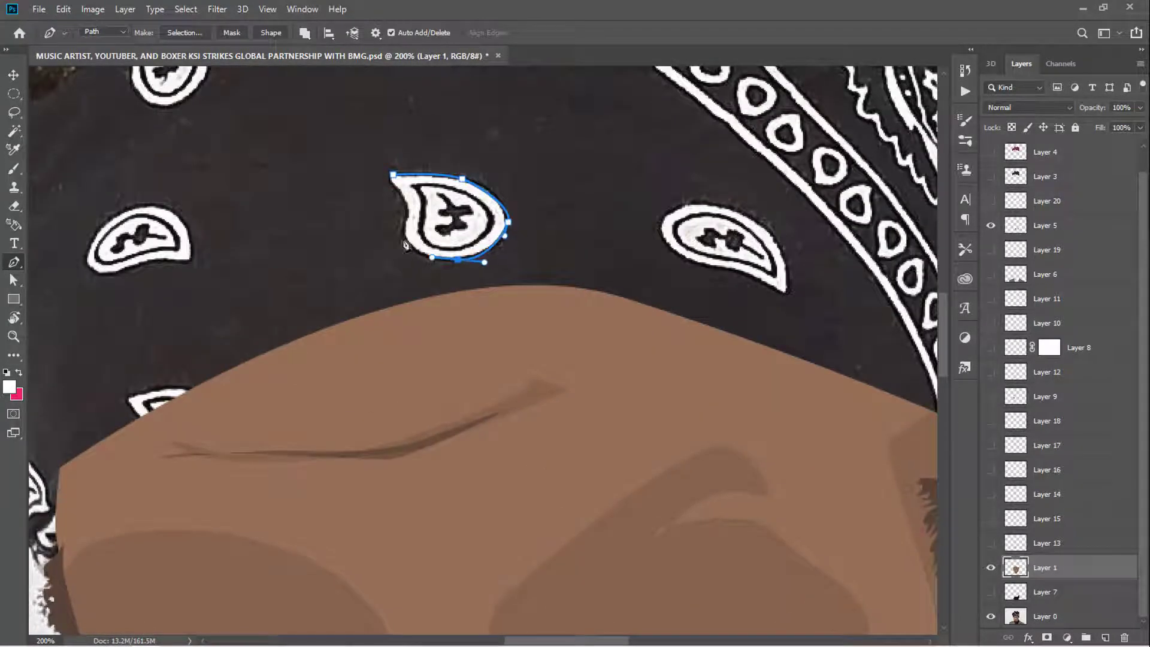
{"action": "key", "text": "ctrl+Return"}
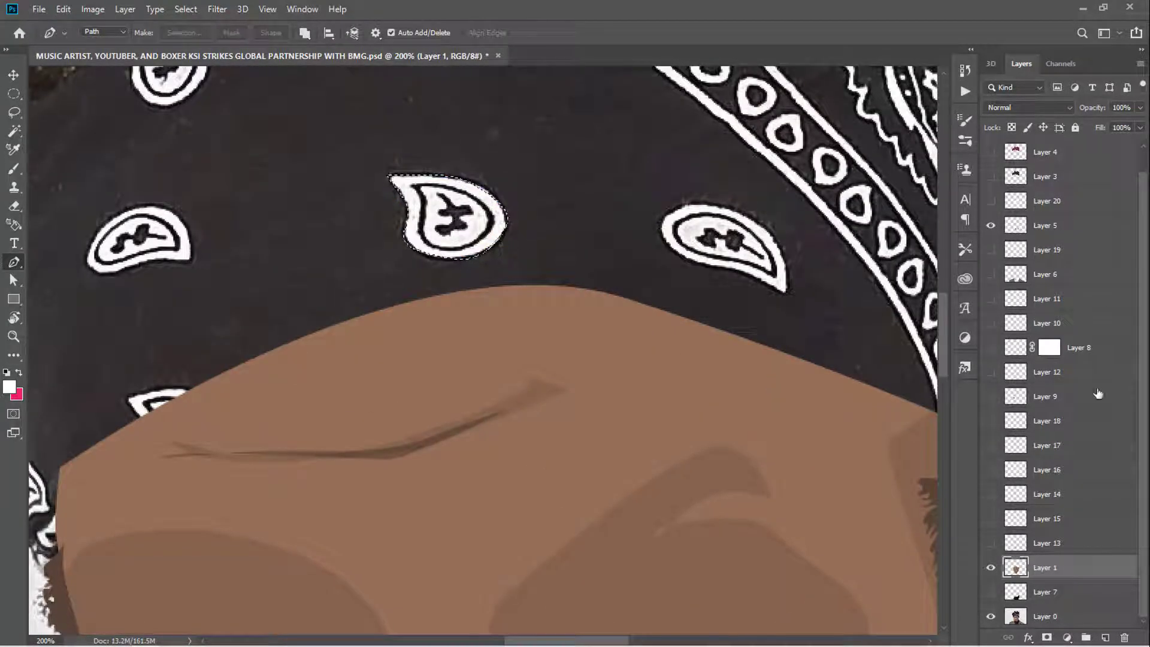
{"action": "key", "text": "ctrl+shift+alt+n"}
{"action": "scroll", "coordinate": [459, 234], "scroll_direction": "up", "scroll_amount": 1}
Trace the paisley's inner path and fill it black on a new layer, then undo the fill
{"action": "left_click", "coordinate": [374, 160]}
{"action": "left_click_drag", "start_coordinate": [423, 153], "coordinate": [460, 174]}
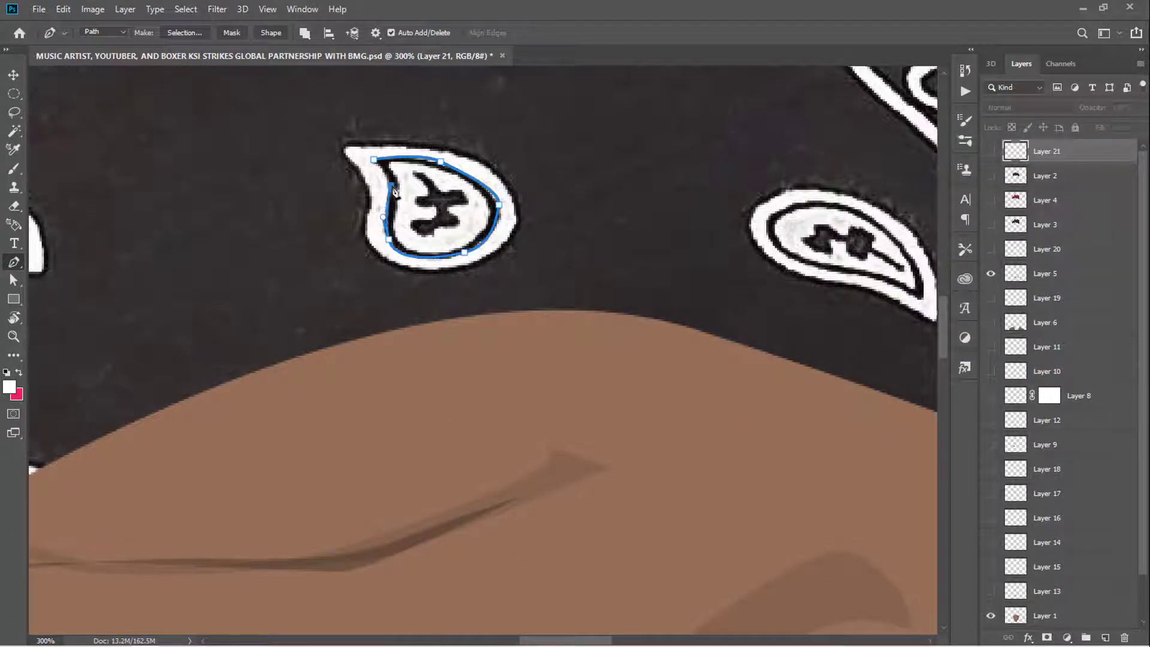
{"action": "key", "text": "ctrl+Return"}
{"action": "key", "text": "d"}
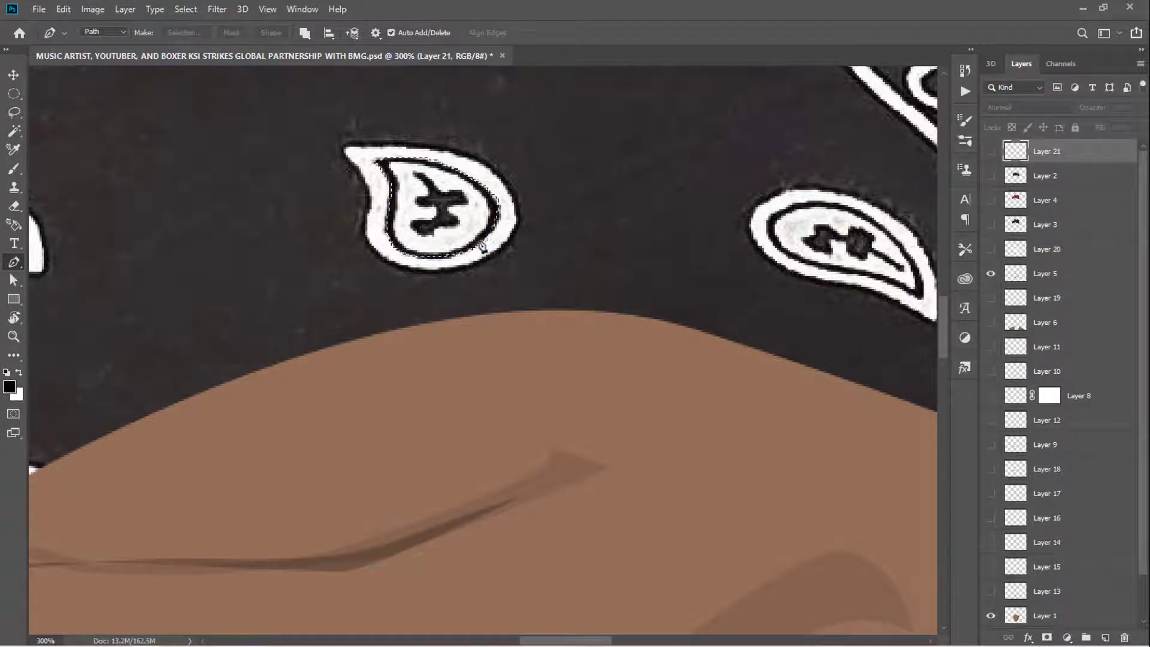
{"action": "key", "text": "ctrl+shift+alt+n"}
{"action": "key", "text": "g"}
{"action": "left_click", "coordinate": [483, 245]}
{"action": "key", "text": "ctrl+z"}
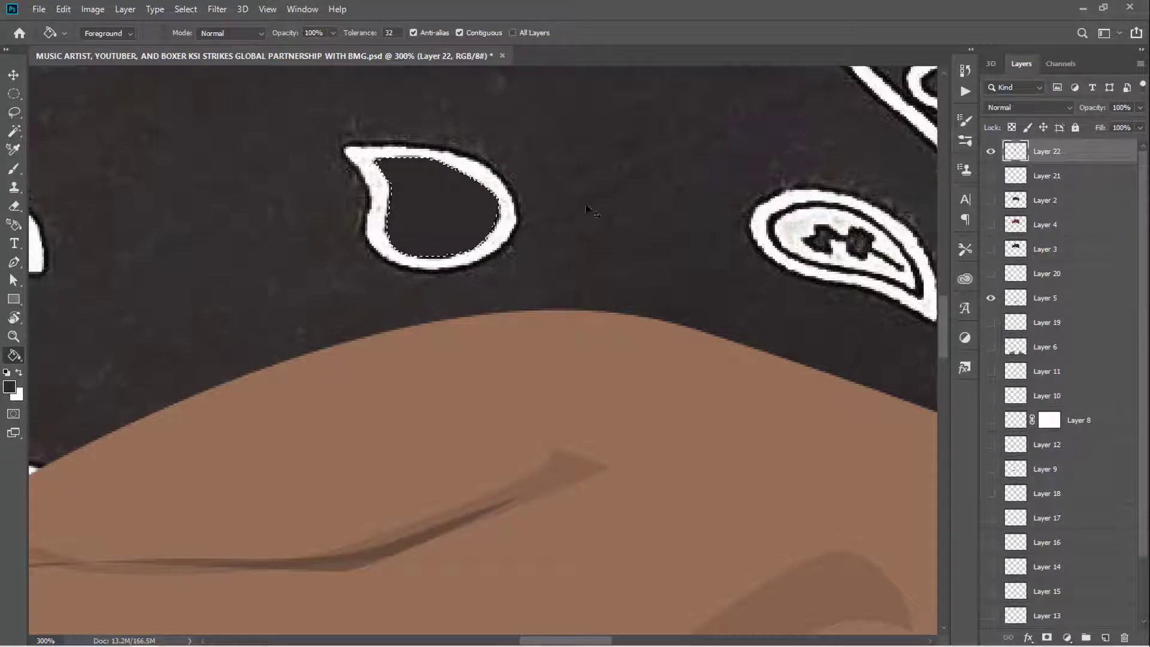
Restore the outer paisley selection on Layer 21 and shrink it with Transform Selection
{"action": "key", "text": "alt+bracketleft"}
{"action": "key", "text": "v"}
{"action": "left_click", "coordinate": [362, 166]}
{"action": "key", "text": "Return"}
{"action": "key", "text": "m"}
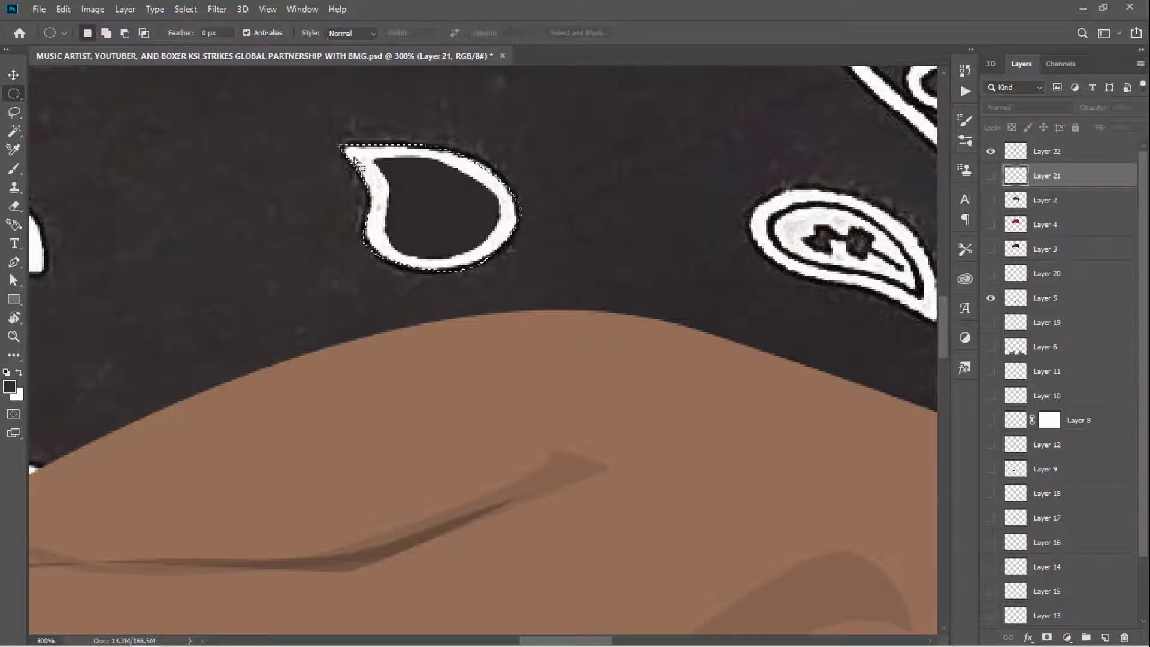
{"action": "right_click", "coordinate": [354, 161]}
{"action": "left_click", "coordinate": [390, 309]}
{"action": "mouse_move", "coordinate": [527, 270]}
{"action": "left_mouse_down"}
{"action": "mouse_move", "coordinate": [497, 246]}
{"action": "mouse_move", "coordinate": [500, 273]}
{"action": "left_mouse_up"}
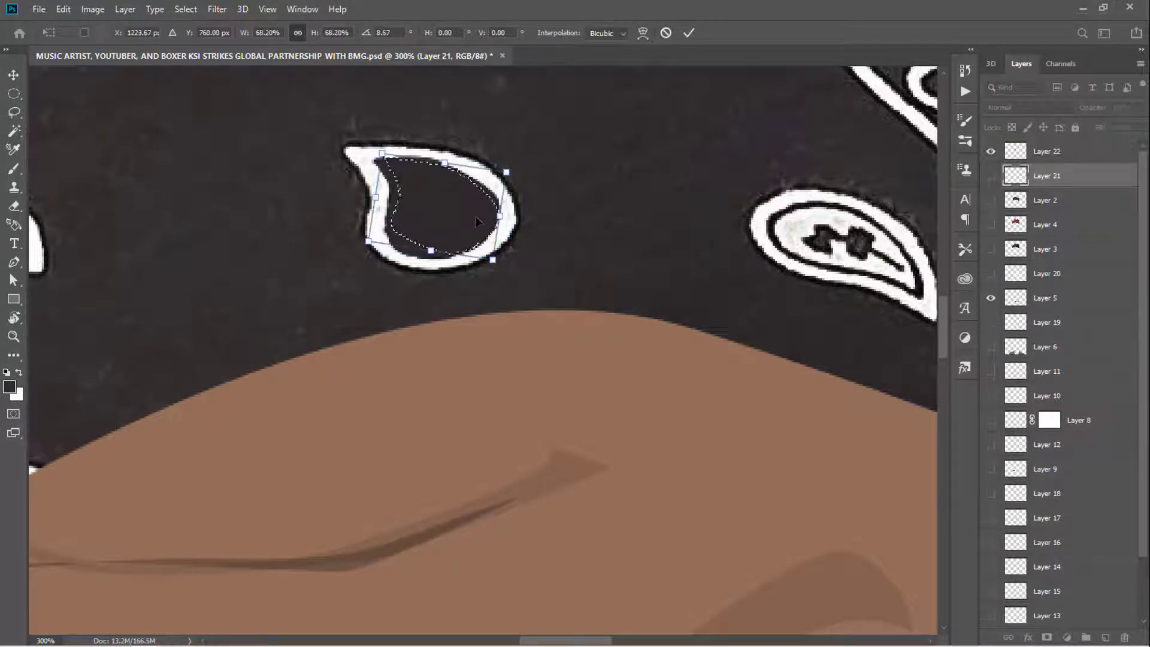
{"action": "key", "text": "Return"}
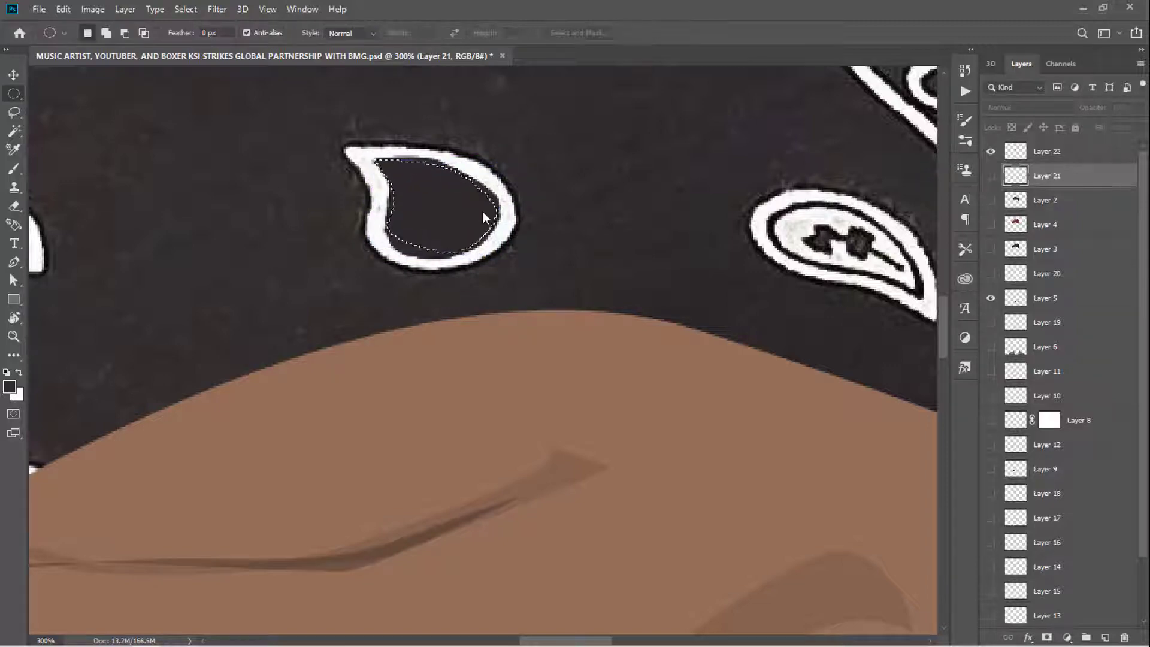
Shrink the selection again and fill it on a new layer with the Paint Bucket
{"action": "right_click", "coordinate": [484, 213]}
{"action": "left_click", "coordinate": [470, 342]}
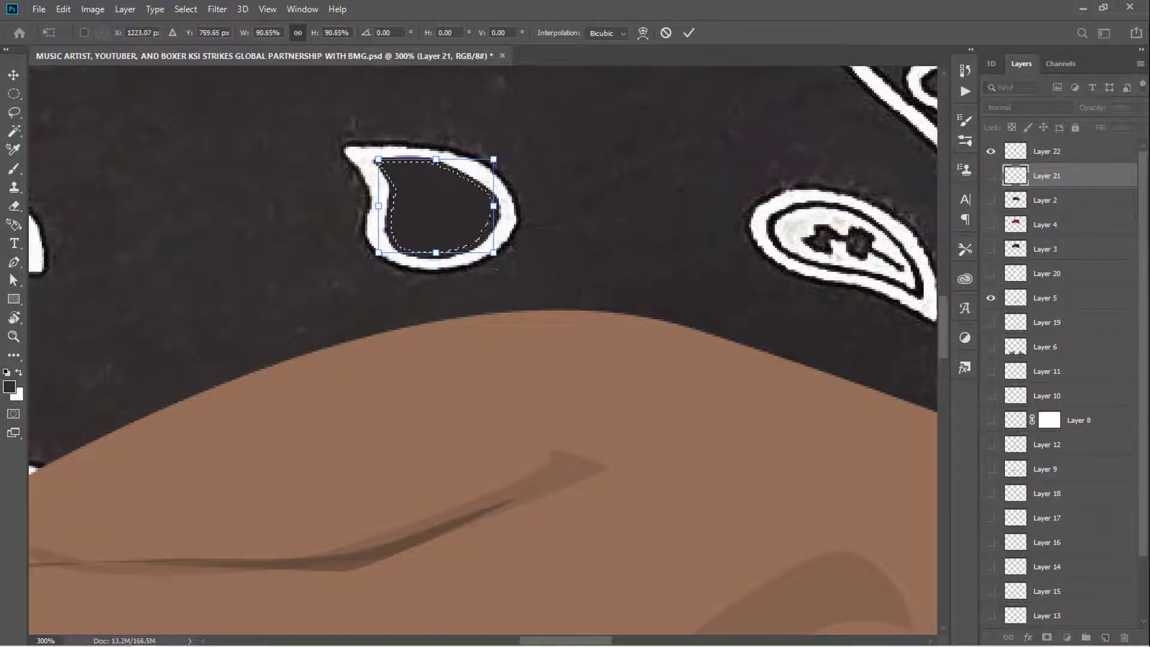
{"action": "key", "text": "Return"}
{"action": "key", "text": "ctrl+shift+alt+n"}
{"action": "key", "text": "g"}
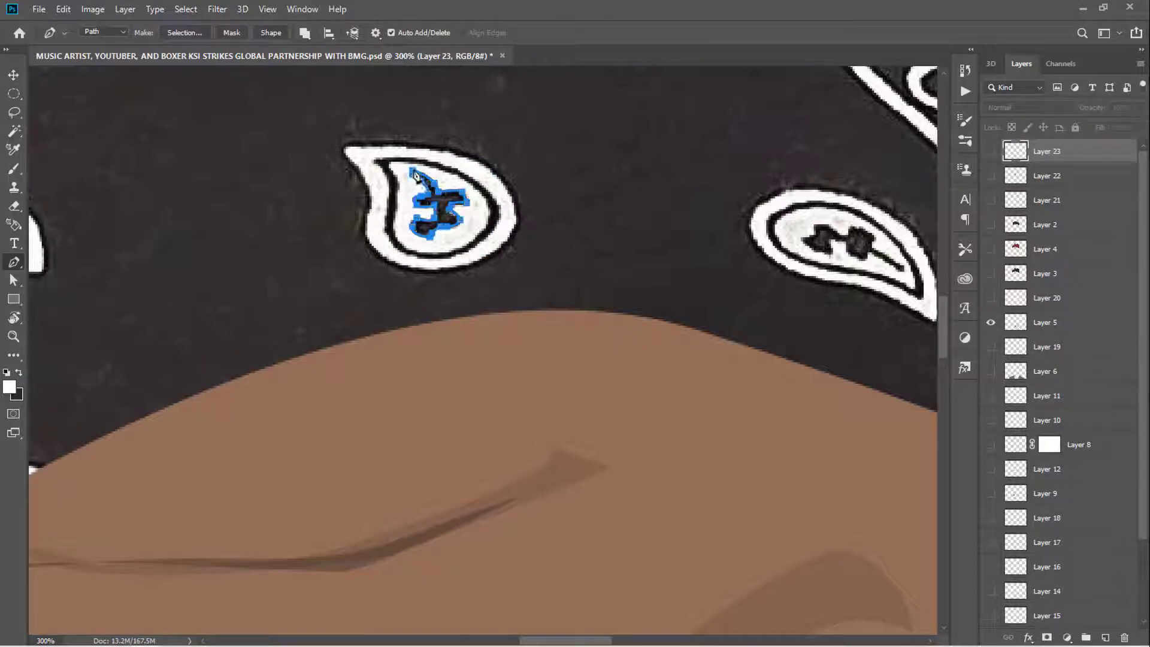
Fill the inner shape on its own layer and merge the paisley layers into Layer 24
{"action": "key", "text": "ctrl+Return"}
{"action": "key", "text": "g"}
{"action": "key", "text": "ctrl+shift+alt+n"}
{"action": "left_click", "coordinate": [1079, 224], "text": "shift"}
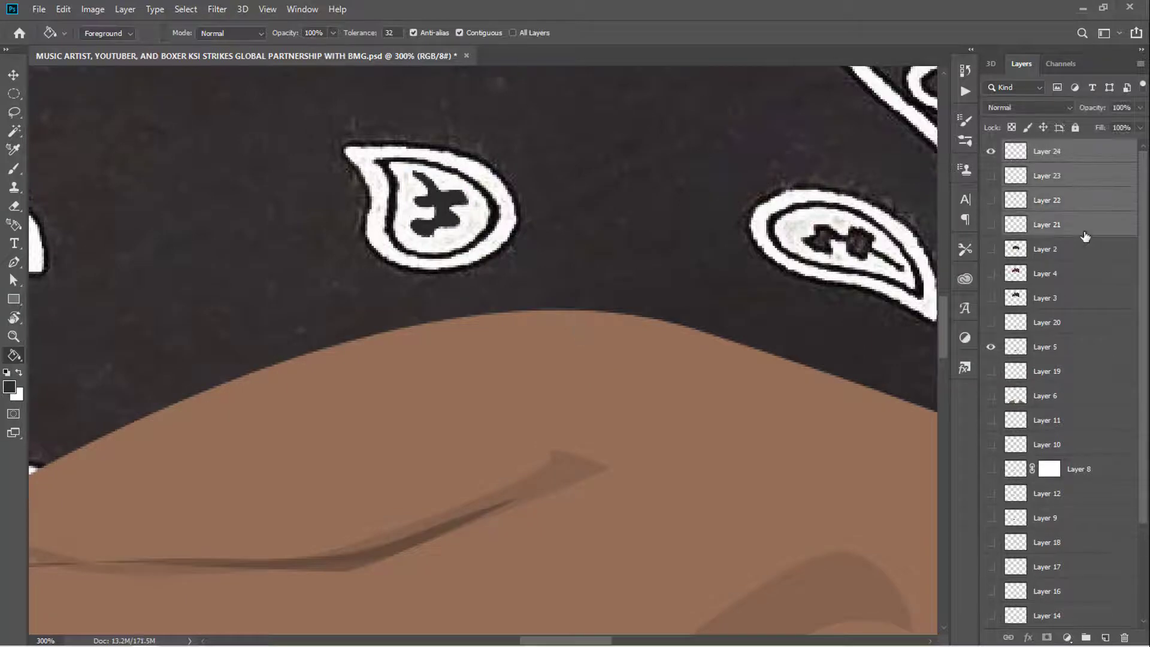
{"action": "right_click", "coordinate": [1078, 224]}
{"action": "left_click", "coordinate": [925, 481]}
{"action": "key", "text": "ctrl+minus"}
Move a paisley copy onto the right-hand paisley and rotate and scale it
{"action": "key", "text": "ctrl+0"}
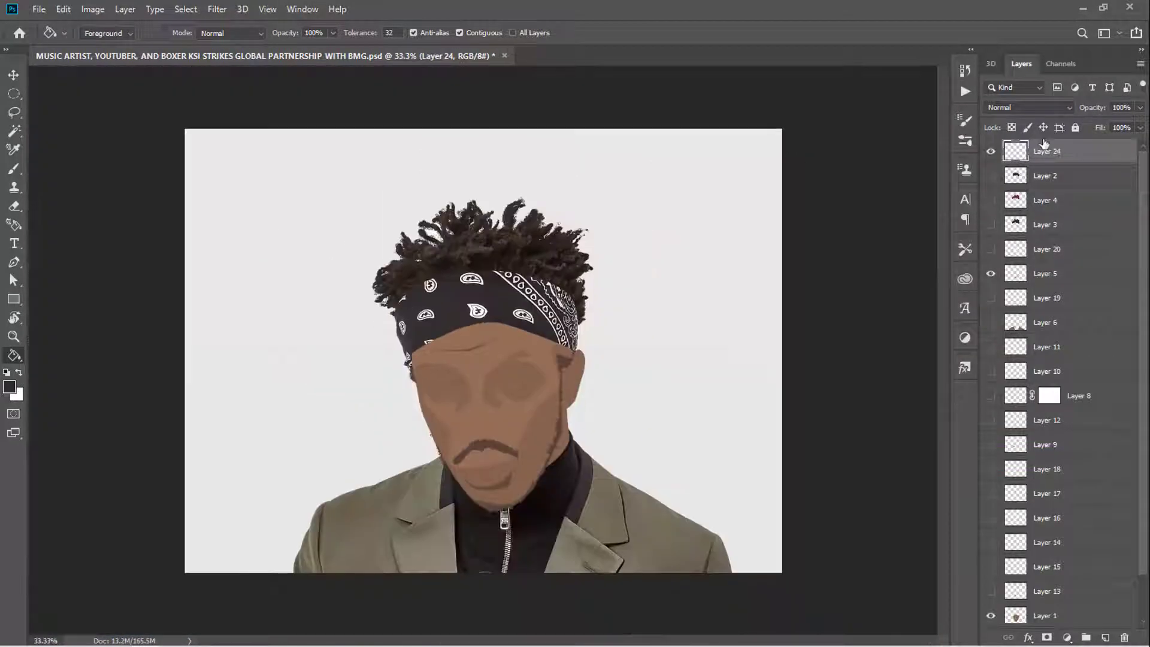
{"action": "key", "text": "ctrl+1"}
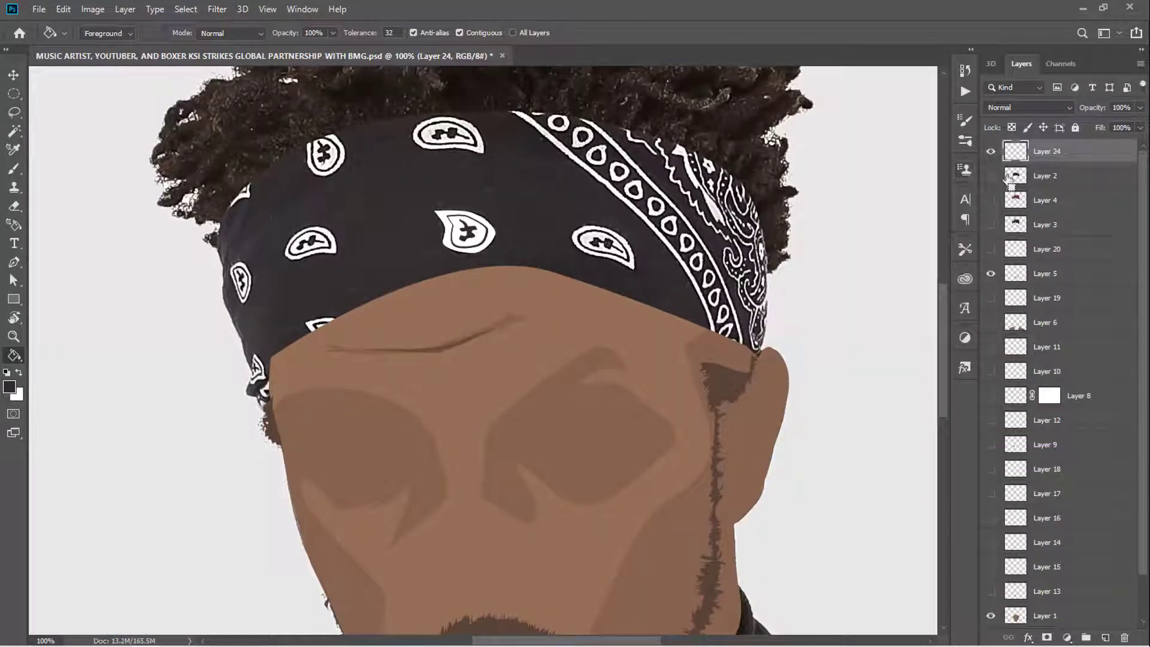
{"action": "key", "text": "v"}
{"action": "mouse_move", "coordinate": [467, 232]}
{"action": "left_mouse_down"}
{"action": "mouse_move", "coordinate": [594, 239]}
{"action": "mouse_move", "coordinate": [623, 211]}
{"action": "mouse_move", "coordinate": [635, 222]}
{"action": "mouse_move", "coordinate": [448, 137]}
{"action": "mouse_move", "coordinate": [310, 243]}
{"action": "left_mouse_up"}
{"action": "key", "text": "ctrl+t"}
{"action": "key", "text": "Return"}
Duplicate the paisley onto the left paisley and a smaller motif, transforming each
{"action": "key", "text": "ctrl+j"}
{"action": "key", "text": "ctrl+j"}
{"action": "key", "text": "ctrl+t"}
{"action": "mouse_move", "coordinate": [351, 264]}
{"action": "left_mouse_down"}
{"action": "mouse_move", "coordinate": [258, 300]}
{"action": "mouse_move", "coordinate": [246, 363]}
{"action": "mouse_move", "coordinate": [255, 322]}
{"action": "mouse_move", "coordinate": [238, 301]}
{"action": "left_mouse_up"}
{"action": "key", "text": "Return"}
{"action": "key", "text": "ctrl+j"}
{"action": "key", "text": "ctrl+t"}
{"action": "key", "text": "Return"}
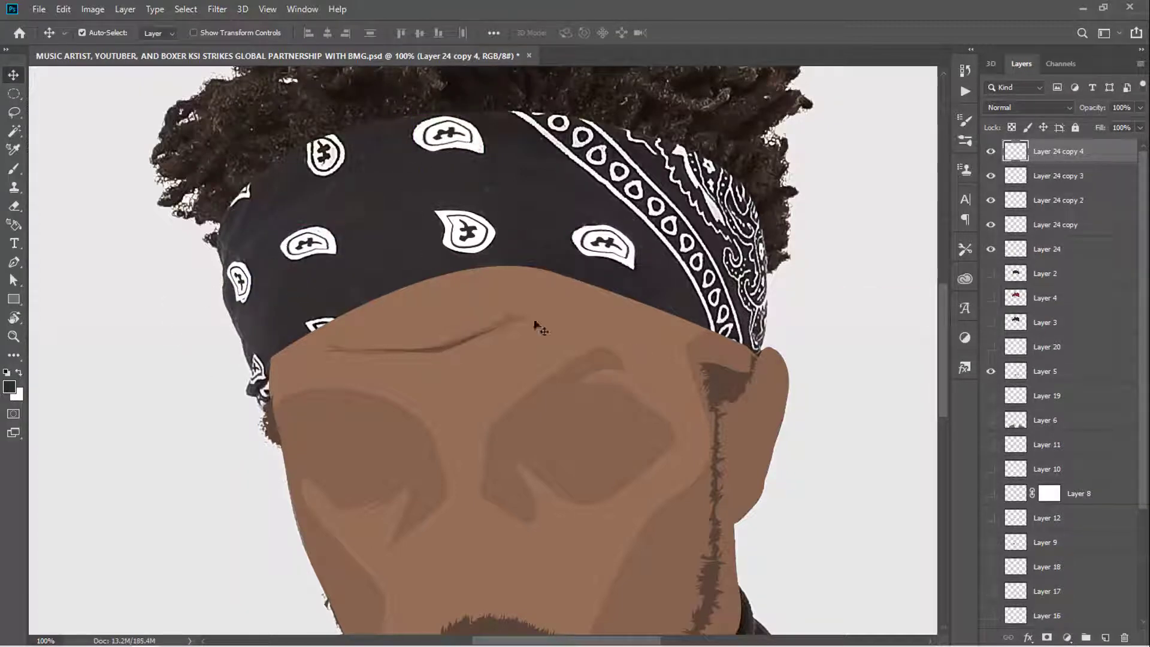
Place narrower paisley copies on the upper-left and lower-left edges of the bandana
{"action": "mouse_move", "coordinate": [602, 242]}
{"action": "left_mouse_down"}
{"action": "mouse_move", "coordinate": [326, 153]}
{"action": "mouse_move", "coordinate": [348, 150]}
{"action": "mouse_move", "coordinate": [332, 338]}
{"action": "mouse_move", "coordinate": [281, 407]}
{"action": "mouse_move", "coordinate": [234, 216]}
{"action": "left_mouse_up"}
{"action": "key", "text": "ctrl+t"}
{"action": "key", "text": "Return"}
{"action": "key", "text": "ctrl+j"}
{"action": "key", "text": "ctrl+t"}
{"action": "key", "text": "Return"}
{"action": "key", "text": "ctrl+j"}
Add two more paisley copies, rotating one onto the upper-left bandana
{"action": "key", "text": "ctrl+t"}
{"action": "key", "text": "Return"}
{"action": "key", "text": "ctrl+j"}
{"action": "key", "text": "ctrl+t"}
{"action": "left_click_drag", "start_coordinate": [336, 198], "coordinate": [225, 181]}
{"action": "key", "text": "Return"}
{"action": "left_click", "coordinate": [1073, 323]}
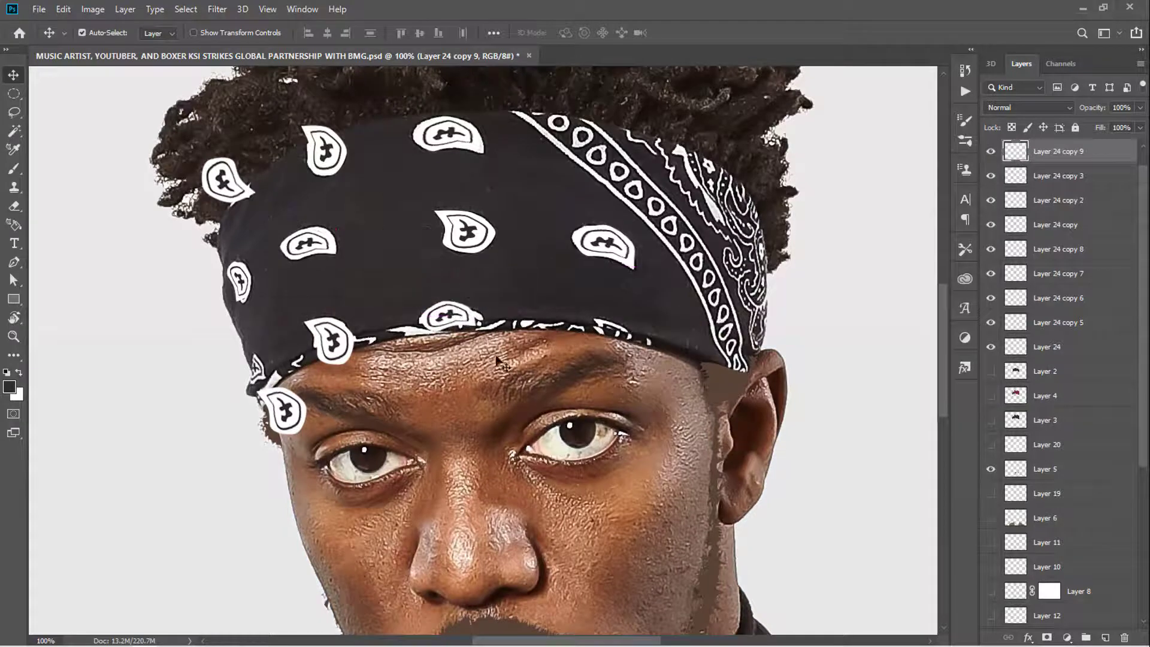
Turn a Pen path along the bandana edge into a selection and set a larger Eraser size
{"action": "key", "text": "p"}
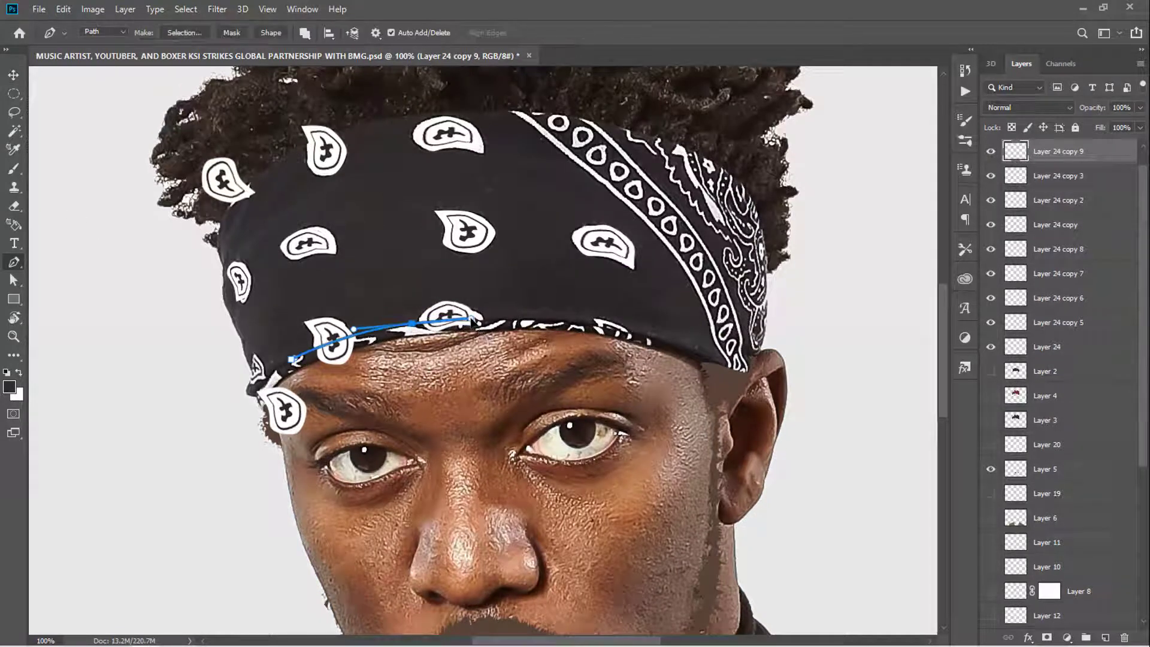
{"action": "key", "text": "Delete"}
{"action": "key", "text": "ctrl+z"}
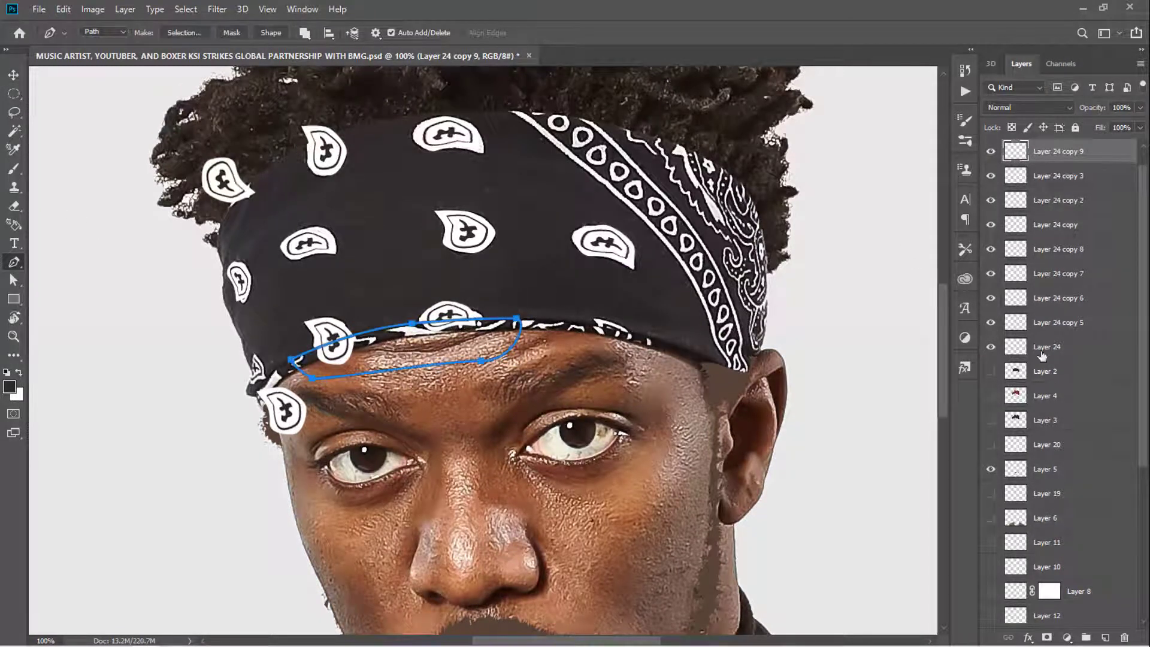
{"action": "key", "text": "ctrl+Return"}
{"action": "key", "text": "e"}
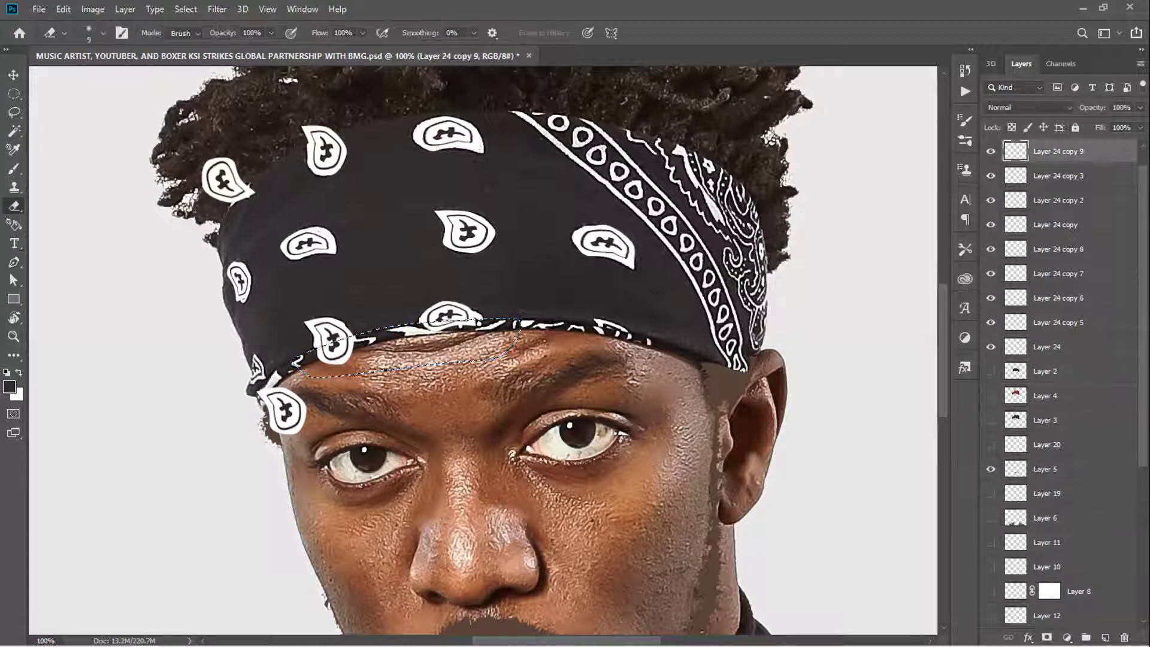
{"action": "left_click", "coordinate": [103, 33]}
{"action": "key", "text": "Return"}
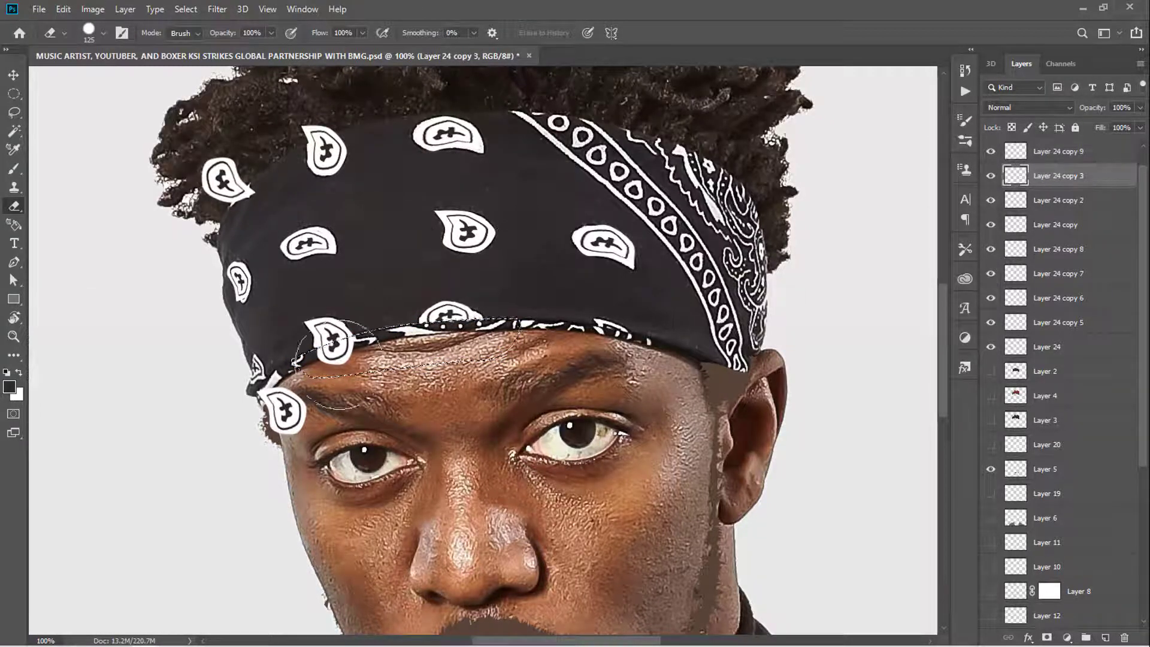
Erase the overflow from each paisley copy layer, Layer 24 copy through copy 9
{"action": "left_click", "coordinate": [351, 339], "text": "ctrl"}
{"action": "left_click", "coordinate": [689, 336], "text": "ctrl"}
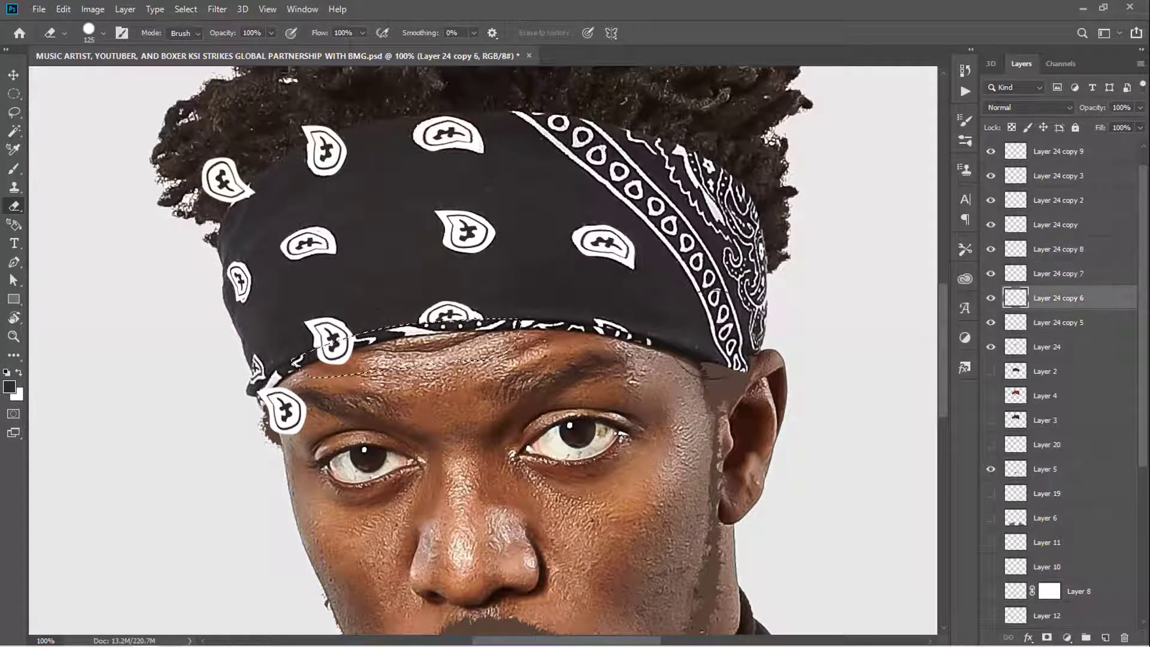
{"action": "left_click", "coordinate": [281, 412], "text": "ctrl"}
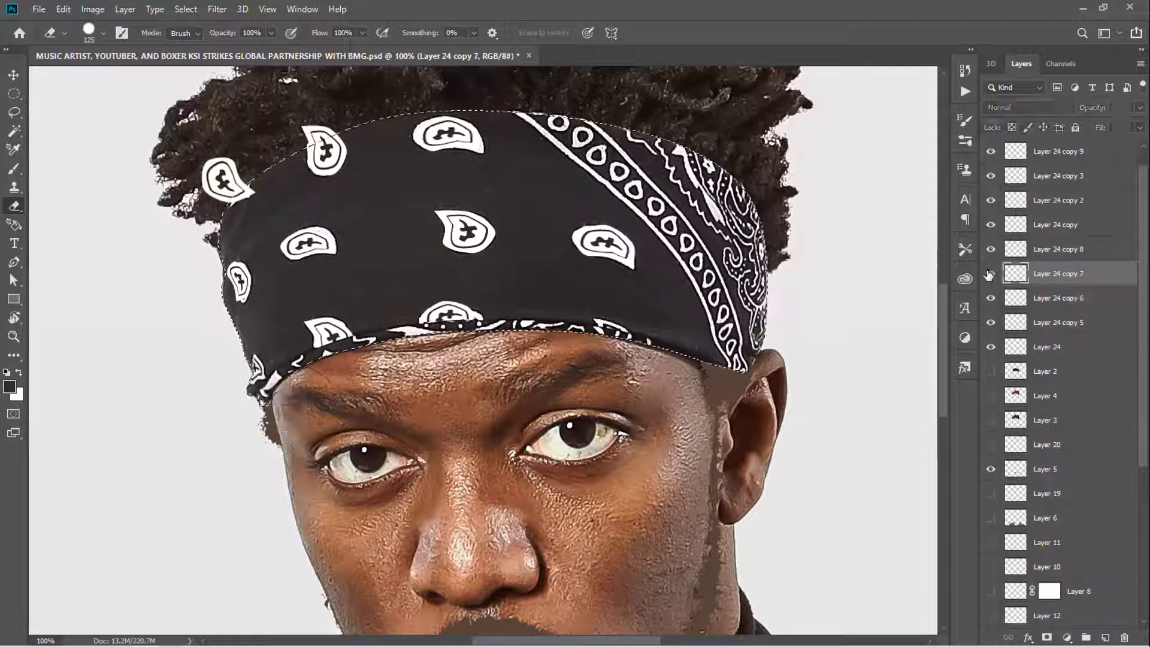
{"action": "left_click", "coordinate": [174, 9]}
{"action": "left_click", "coordinate": [252, 179], "text": "ctrl"}
{"action": "left_click", "coordinate": [605, 245], "text": "ctrl"}
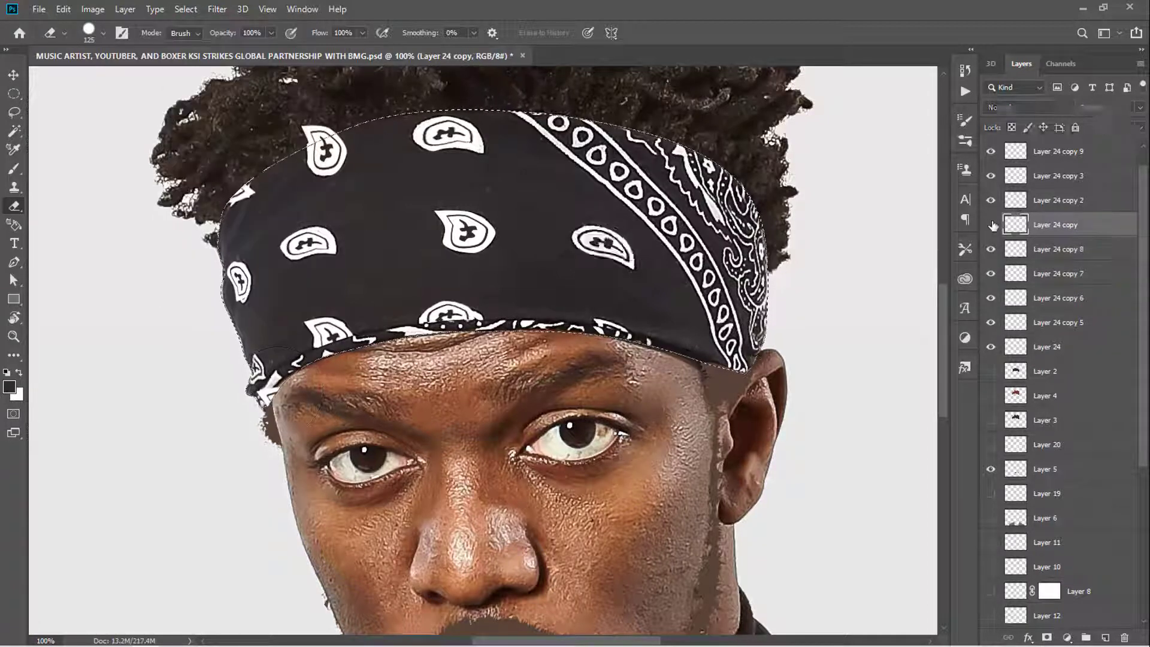
{"action": "left_click", "coordinate": [1054, 200]}
{"action": "left_click", "coordinate": [1029, 177]}
{"action": "left_click", "coordinate": [1024, 151]}
{"action": "scroll", "coordinate": [1012, 155], "scroll_direction": "up", "scroll_amount": 1}
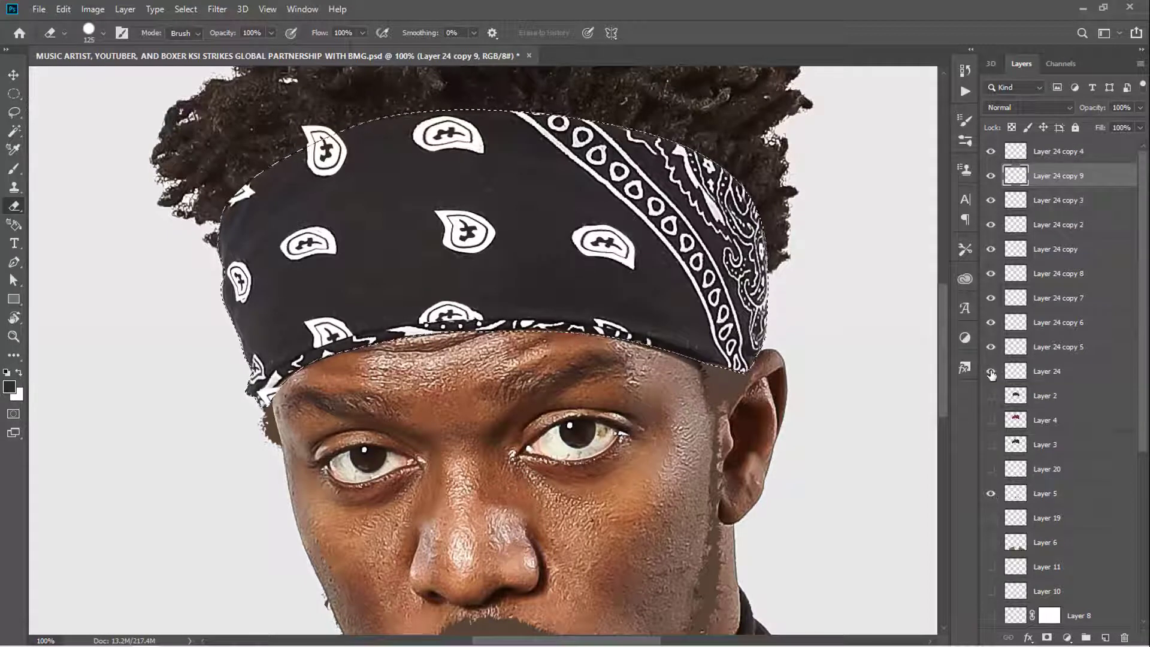
{"action": "left_click", "coordinate": [996, 324]}
{"action": "left_click", "coordinate": [994, 347]}
Deselect and start a Pen path along the border stripe
{"action": "key", "text": "ctrl+d"}
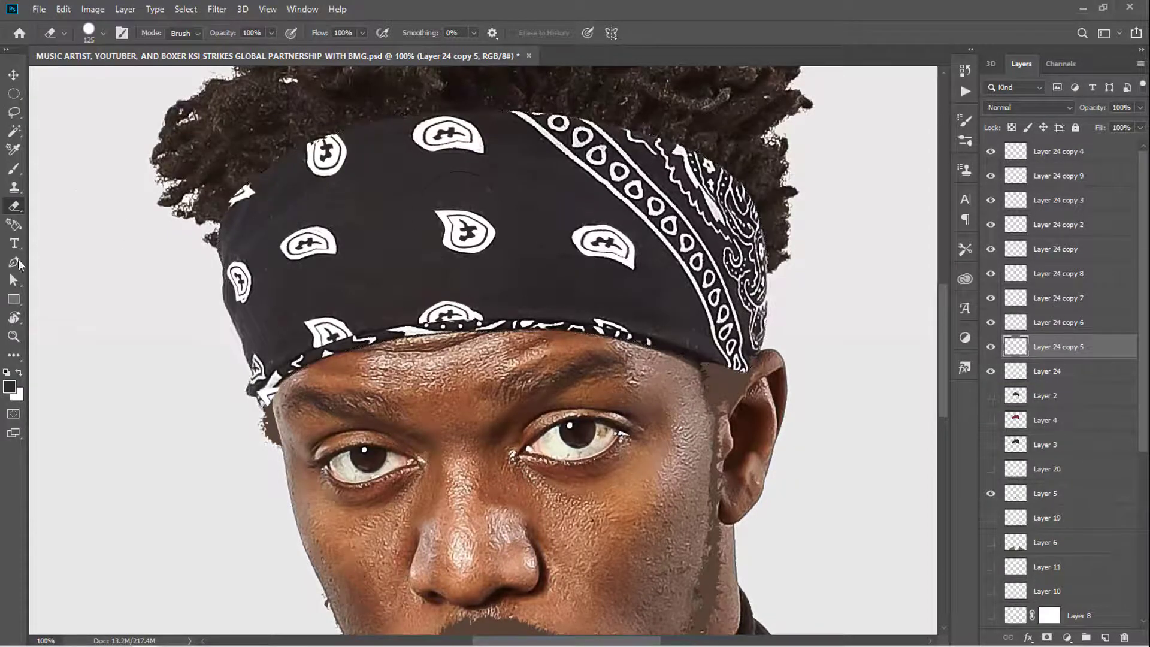
{"action": "key", "text": "p"}
{"action": "left_click", "coordinate": [508, 111]}
{"action": "left_click", "coordinate": [681, 262]}
Zoom in and trace the diagonal border stripe with a closed Pen path
{"action": "key", "text": "ctrl+plus"}
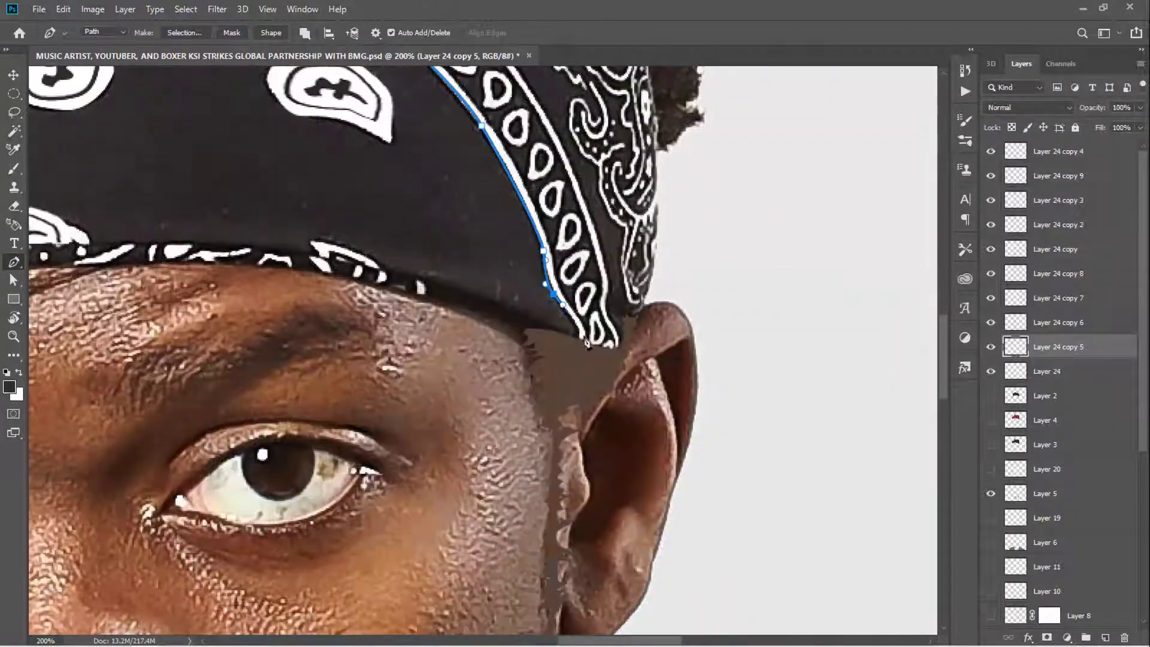
{"action": "scroll", "coordinate": [556, 274], "scroll_direction": "up", "scroll_amount": 4}
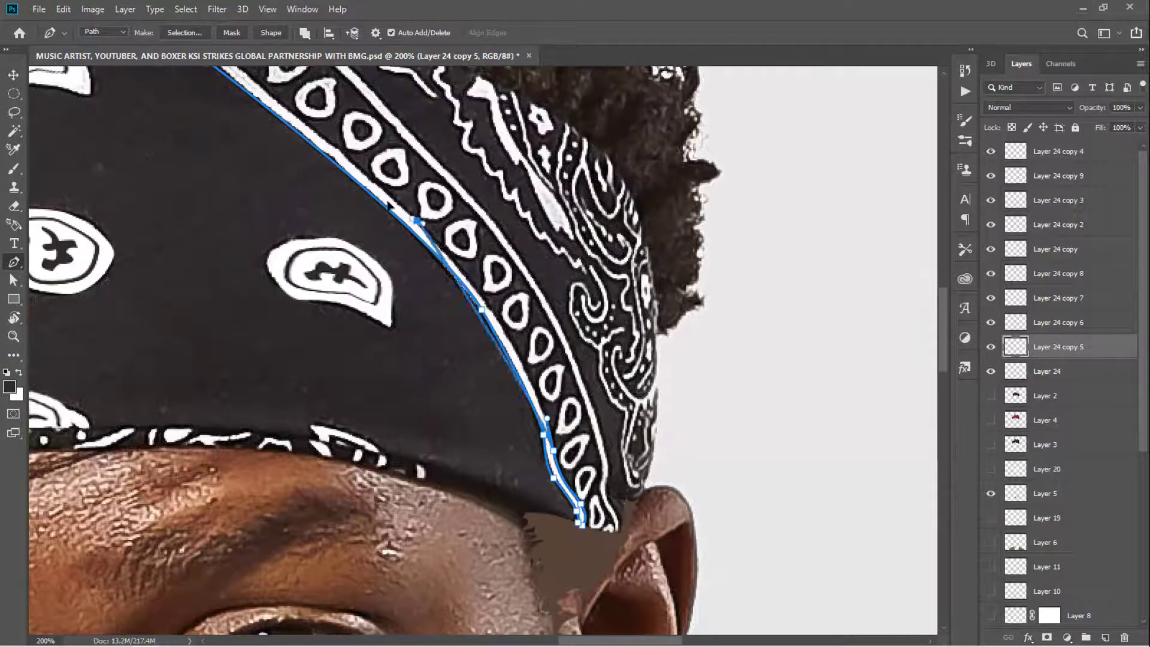
{"action": "scroll", "coordinate": [334, 154], "scroll_direction": "up", "scroll_amount": 3}
{"action": "left_click", "coordinate": [335, 171]}
{"action": "scroll", "coordinate": [338, 177], "scroll_direction": "down", "scroll_amount": 3}
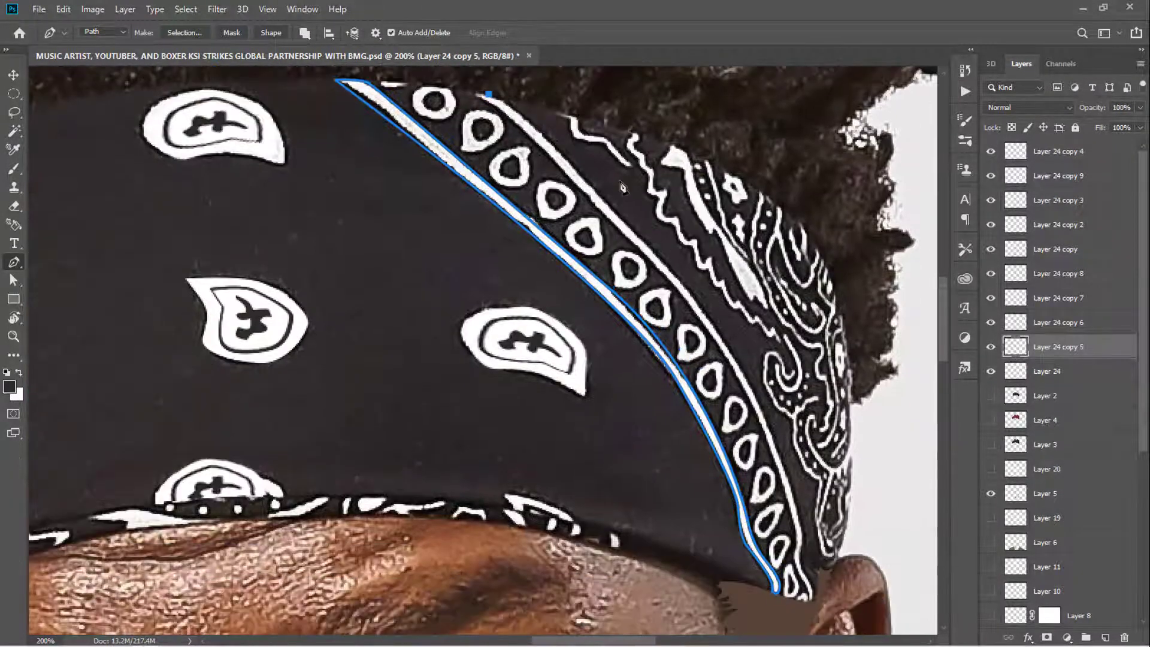
{"action": "left_click", "coordinate": [554, 144]}
{"action": "left_click_drag", "start_coordinate": [639, 236], "coordinate": [663, 261]}
{"action": "left_click_drag", "start_coordinate": [756, 394], "coordinate": [801, 477]}
{"action": "scroll", "coordinate": [783, 462], "scroll_direction": "down", "scroll_amount": 2}
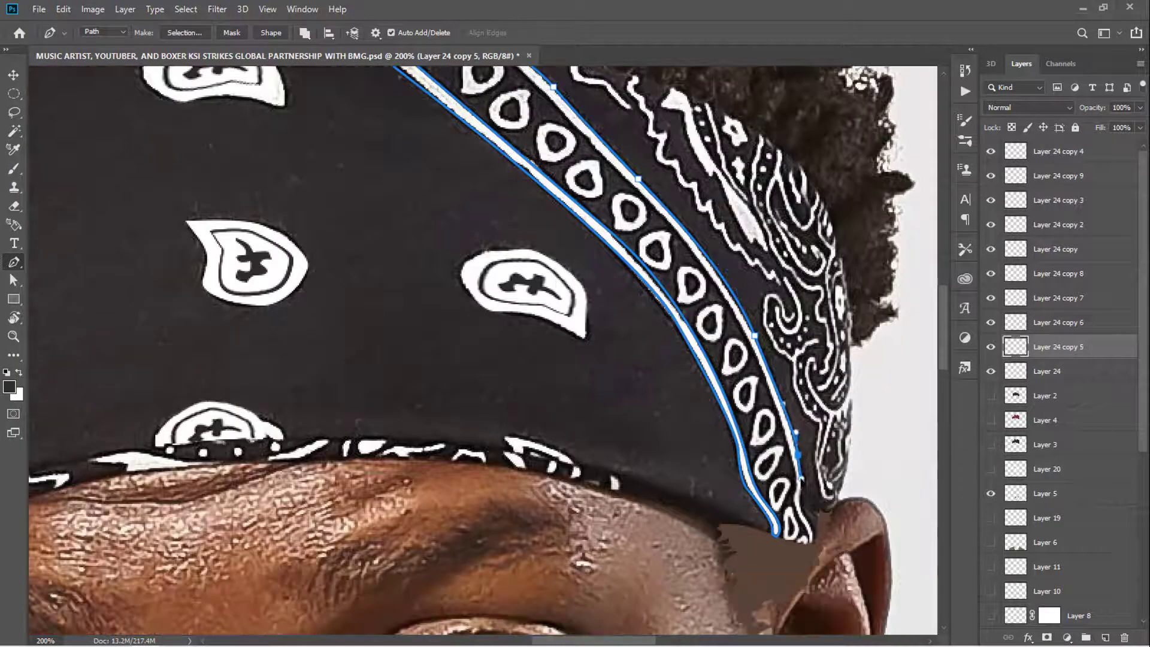
{"action": "left_click", "coordinate": [795, 454]}
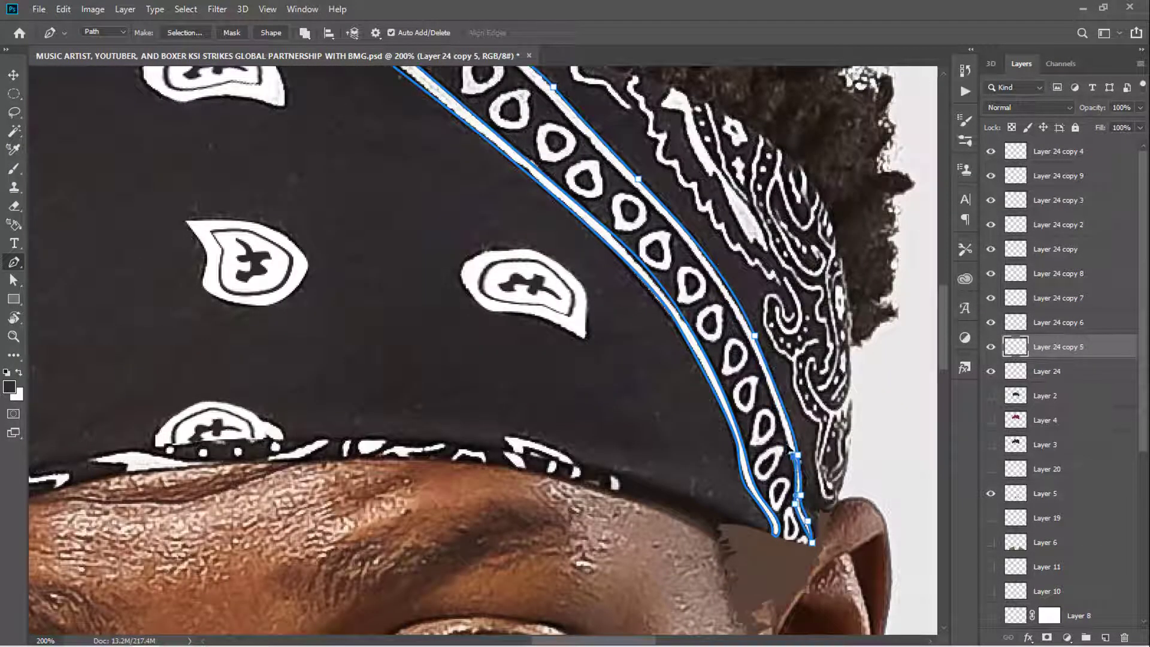
Convert the stripe path to a selection and fill it white on new Layer 25
{"action": "scroll", "coordinate": [721, 293], "scroll_direction": "up", "scroll_amount": 3}
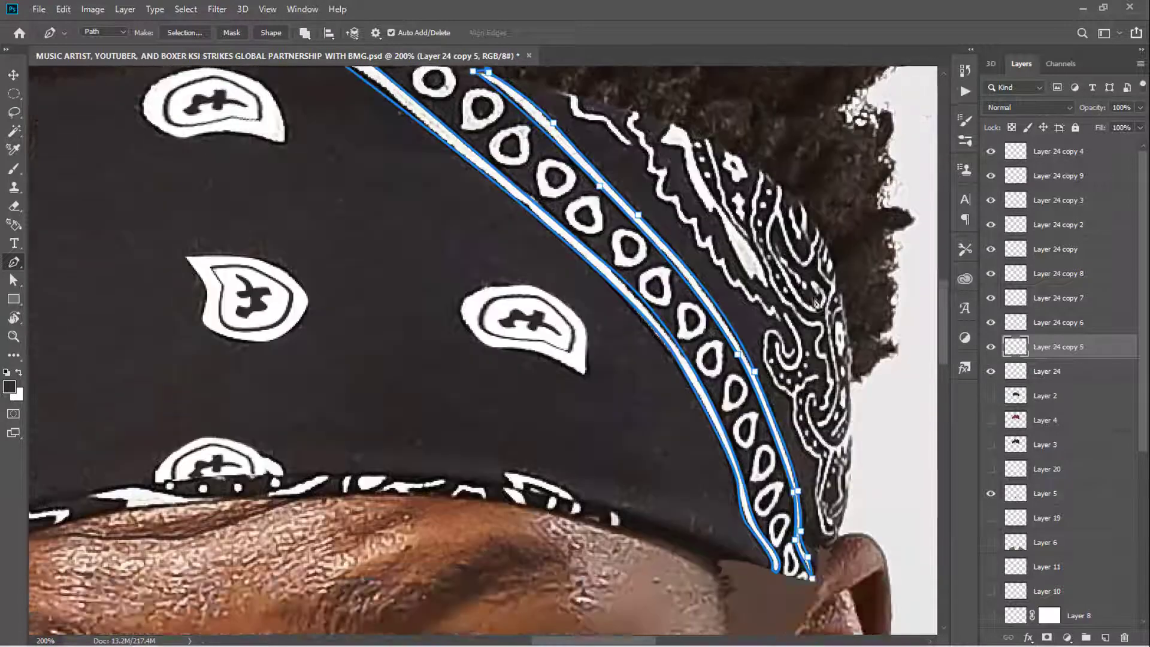
{"action": "key", "text": "alt+period"}
{"action": "key", "text": "ctrl+shift+alt+n"}
{"action": "key", "text": "ctrl+Return"}
{"action": "key", "text": "x"}
{"action": "key", "text": "alt+BackSpace"}
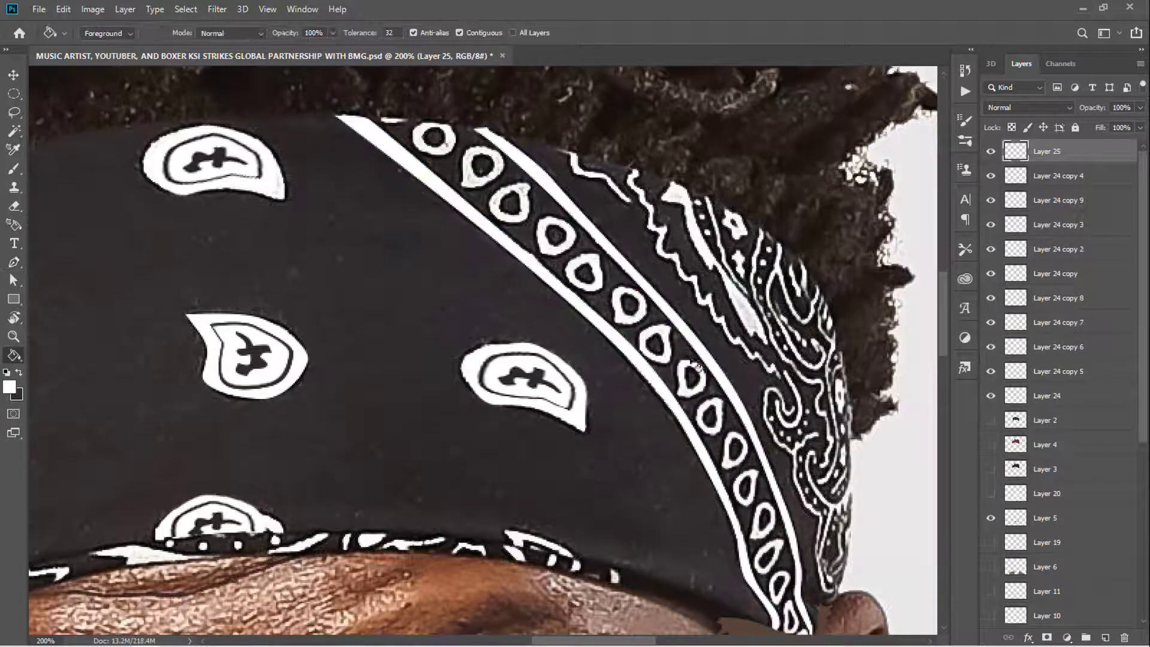
{"action": "key", "text": "ctrl+d"}
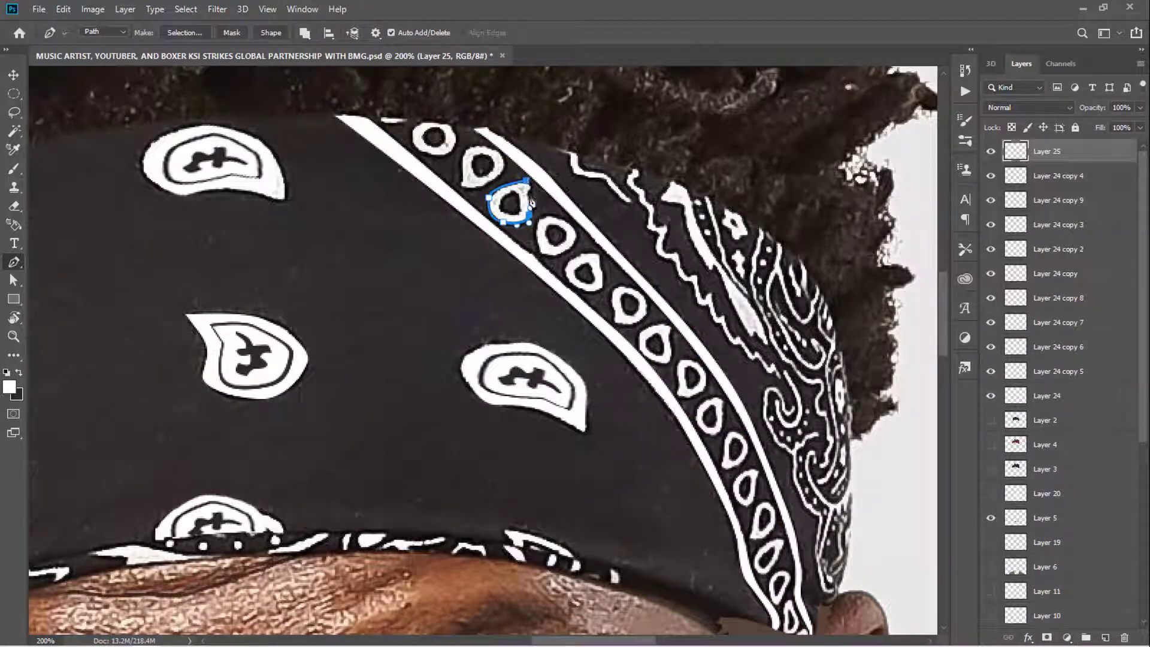
Trace a teardrop centre on a new layer and fill it solid white
{"action": "left_click", "coordinate": [522, 208]}
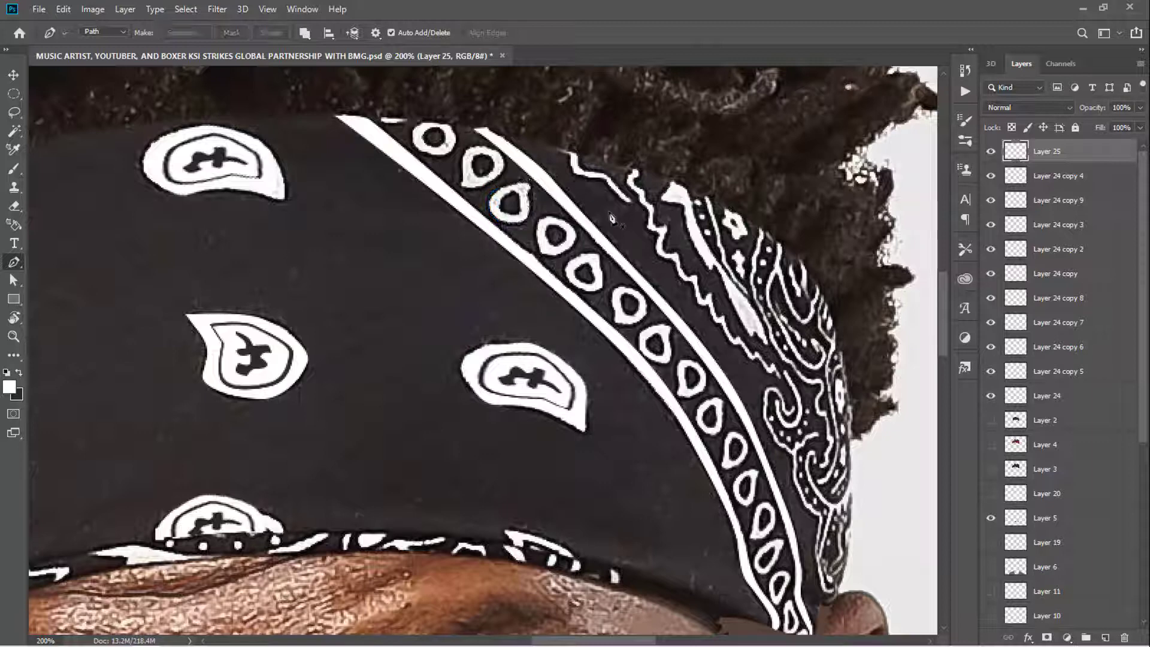
{"action": "key", "text": "ctrl+shift+alt+n"}
{"action": "left_click", "coordinate": [510, 193]}
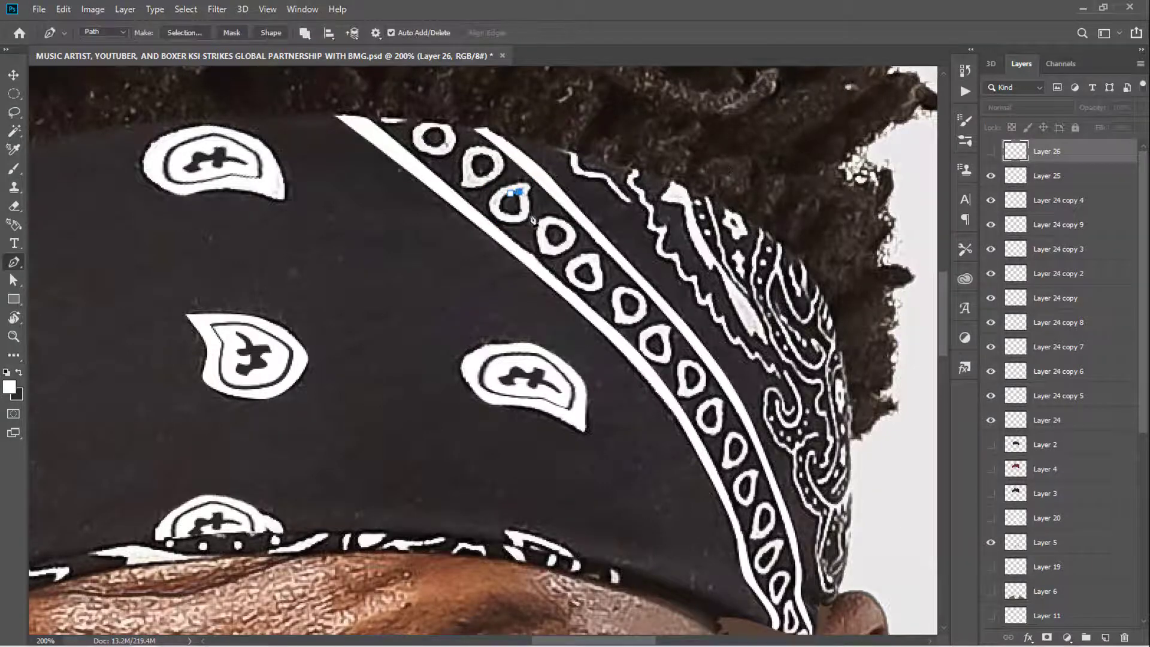
{"action": "key", "text": "ctrl+Return"}
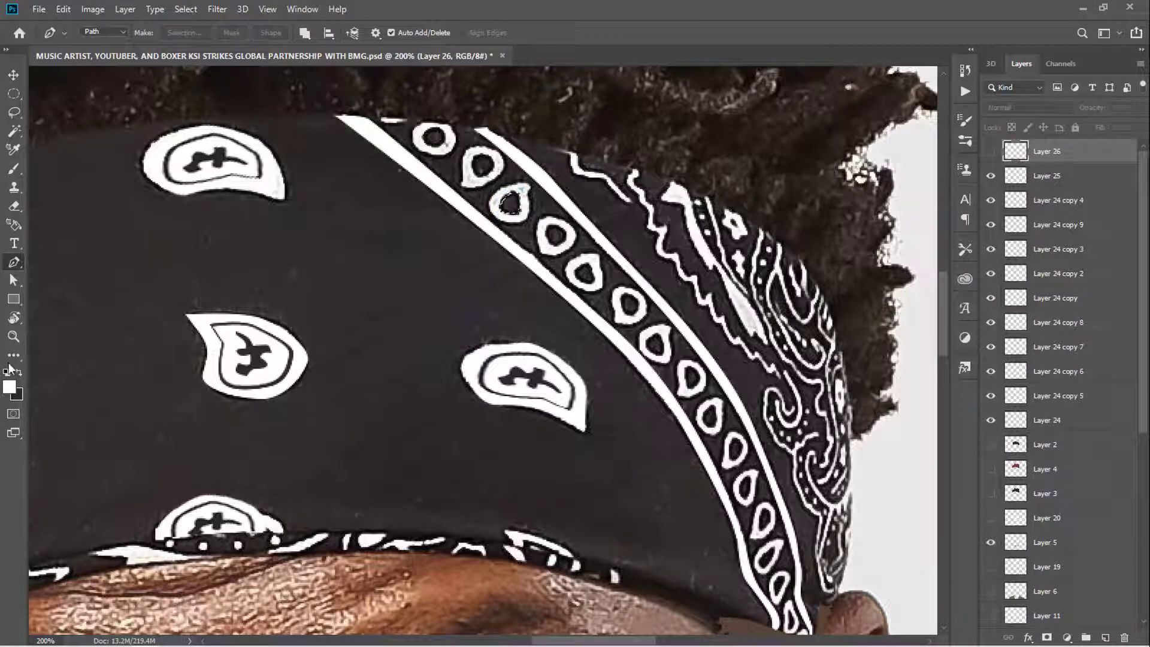
{"action": "key", "text": "alt+BackSpace"}
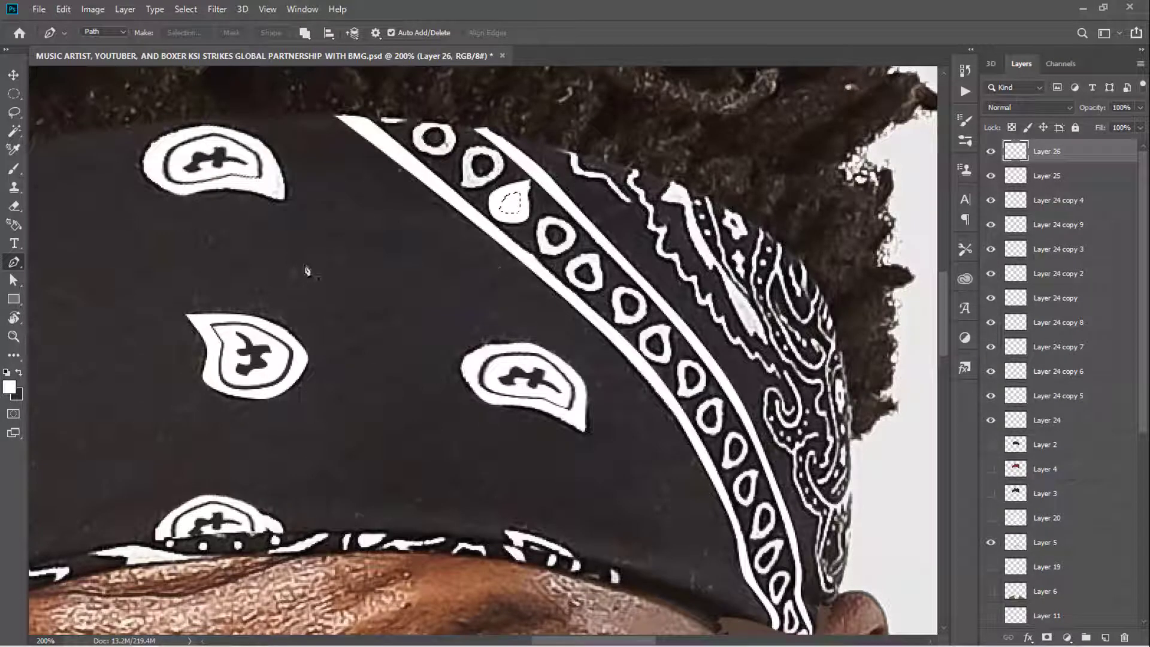
{"action": "key", "text": "ctrl+d"}
Move a copy of the white drop onto the next teardrop down, shrinking it to fit
{"action": "key", "text": "v"}
{"action": "left_click_drag", "start_coordinate": [529, 221], "coordinate": [598, 291]}
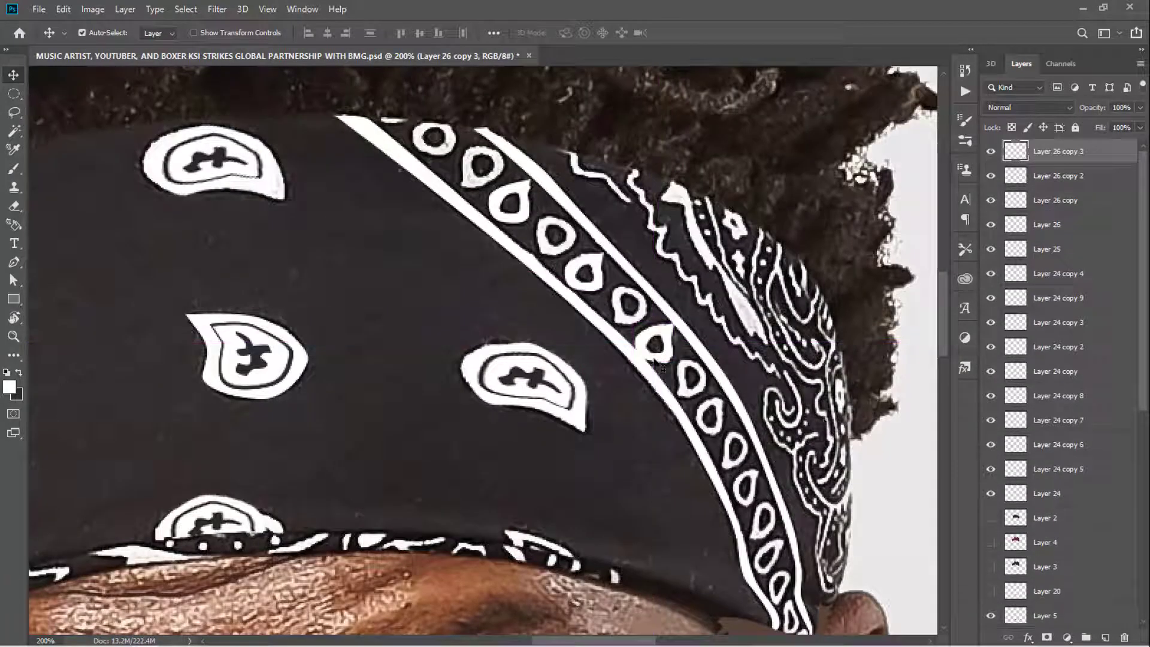
{"action": "key", "text": "ctrl+t"}
{"action": "left_click_drag", "start_coordinate": [728, 437], "coordinate": [766, 557]}
{"action": "key", "text": "Return"}
{"action": "key", "text": "ctrl+t"}
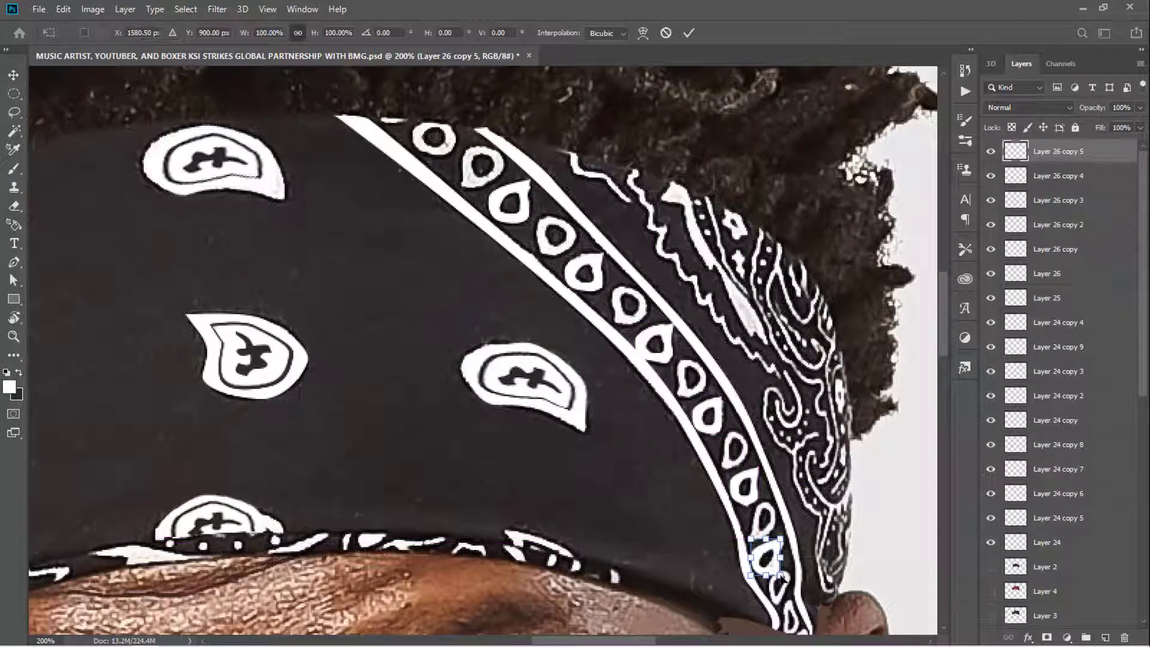
{"action": "key", "text": "Return"}
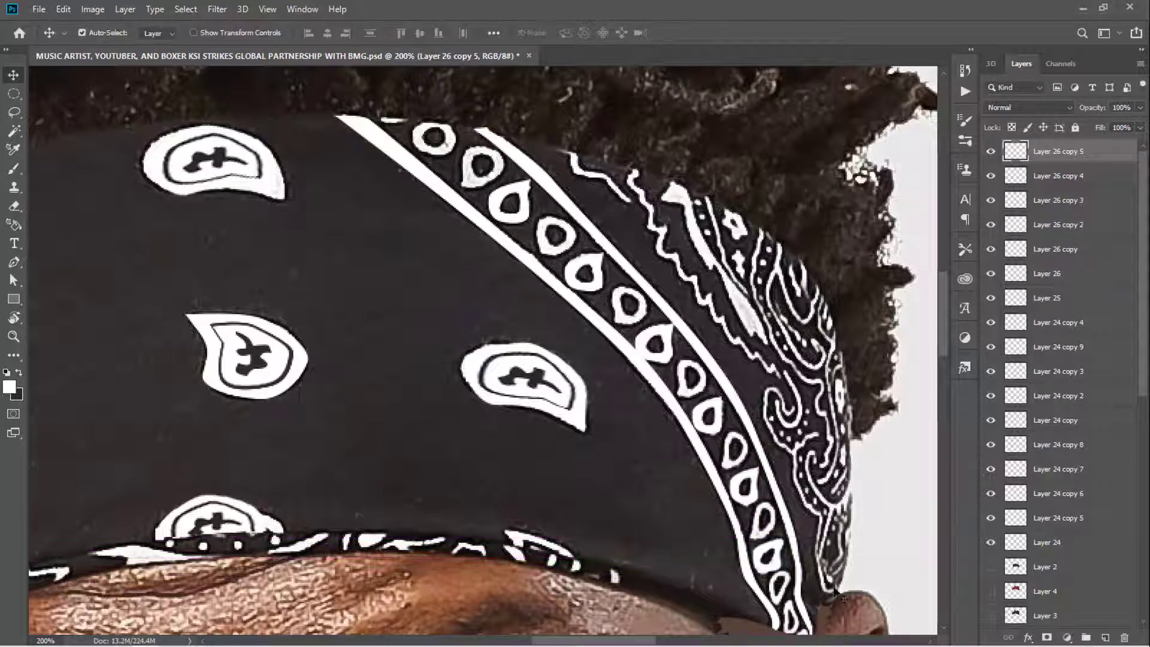
Add another resized drop copy on a lower teardrop of the border
{"action": "scroll", "coordinate": [837, 593], "scroll_direction": "down", "scroll_amount": 3}
{"action": "key", "text": "ctrl+j"}
{"action": "key", "text": "ctrl+t"}
{"action": "mouse_move", "coordinate": [833, 557]}
{"action": "left_mouse_down"}
{"action": "mouse_move", "coordinate": [802, 527]}
{"action": "mouse_move", "coordinate": [801, 506]}
{"action": "left_mouse_up"}
{"action": "key", "text": "Return"}
{"action": "scroll", "coordinate": [526, 216], "scroll_direction": "up", "scroll_amount": 3}
Place a resized copy of the original white drop, then toggle the pattern to check the drops
{"action": "left_click", "coordinate": [526, 216]}
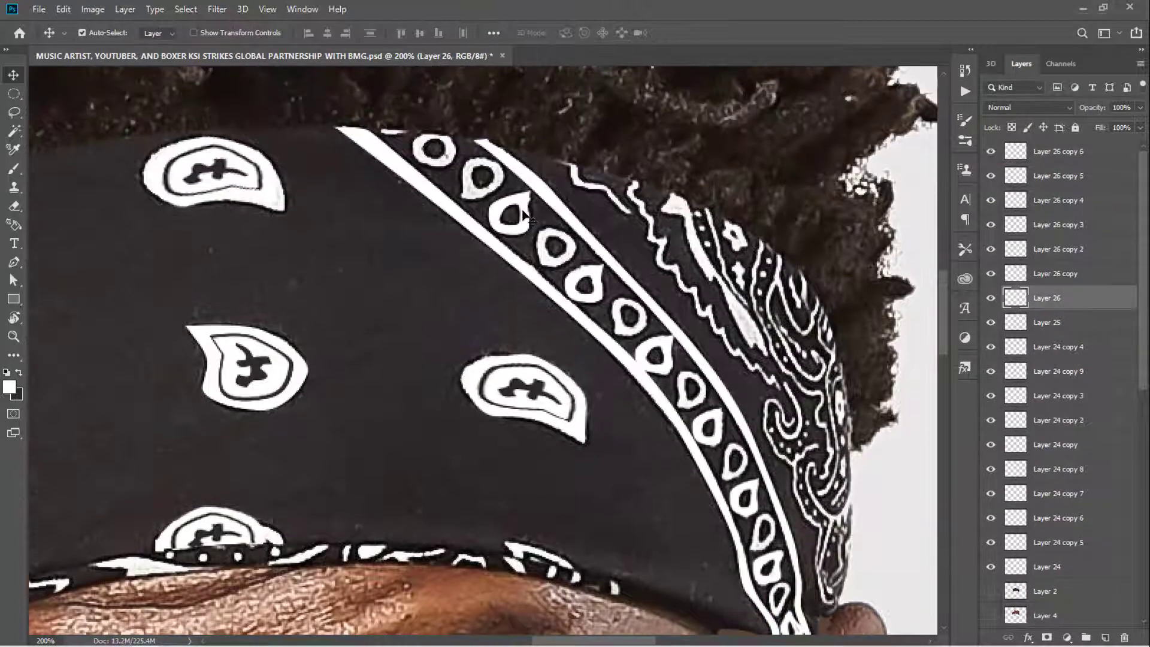
{"action": "key", "text": "ctrl+j"}
{"action": "key", "text": "ctrl+t"}
{"action": "scroll", "coordinate": [506, 216], "scroll_direction": "up", "scroll_amount": 3}
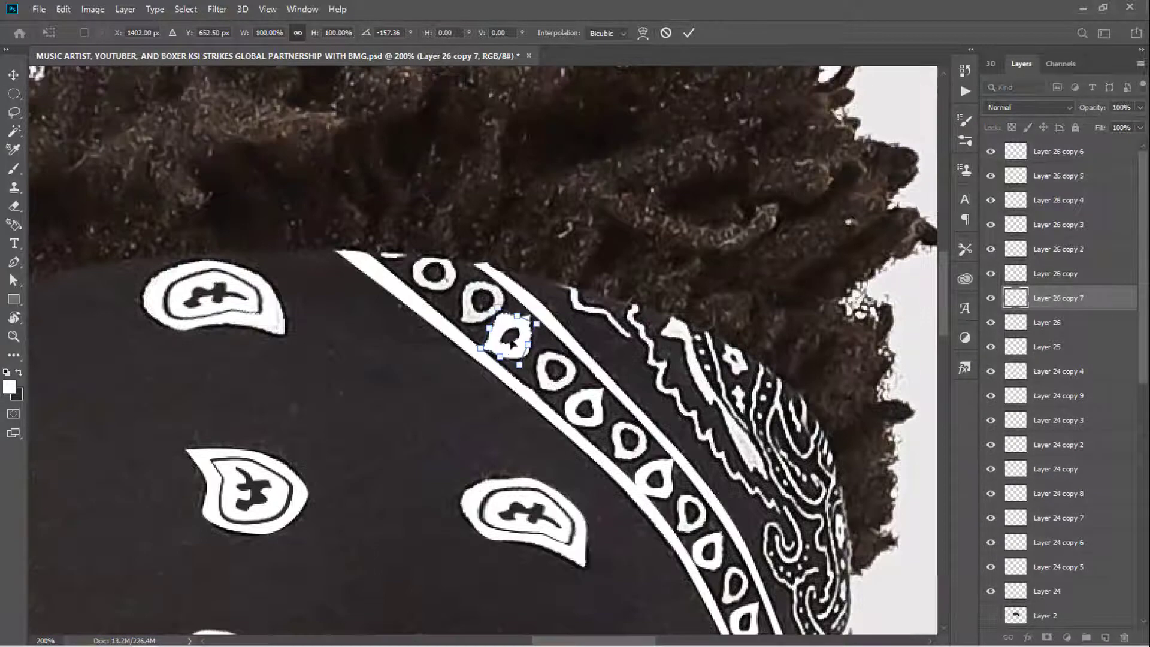
{"action": "mouse_move", "coordinate": [507, 335]}
{"action": "left_mouse_down"}
{"action": "mouse_move", "coordinate": [485, 303]}
{"action": "mouse_move", "coordinate": [590, 386]}
{"action": "left_mouse_up"}
{"action": "key", "text": "Return"}
{"action": "scroll", "coordinate": [1019, 371], "scroll_direction": "down", "scroll_amount": 5}
{"action": "left_click", "coordinate": [991, 396]}
{"action": "left_click", "coordinate": [991, 396]}
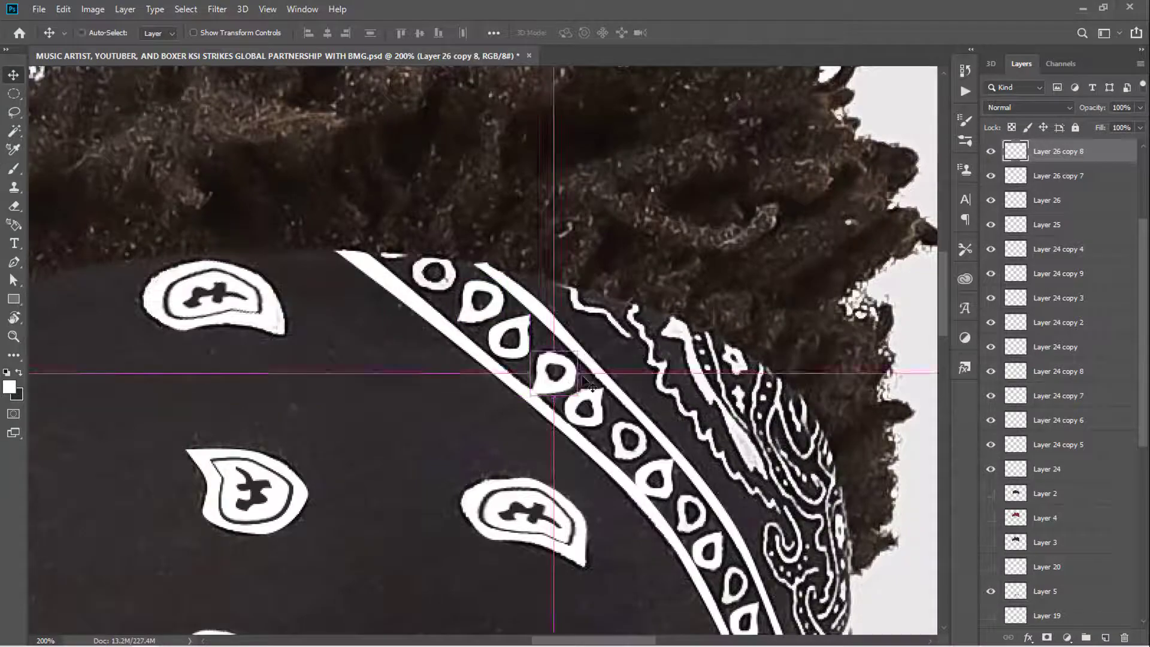
Move further drop copies down the border onto the next teardrops
{"action": "key", "text": "ctrl+t"}
{"action": "key", "text": "Return"}
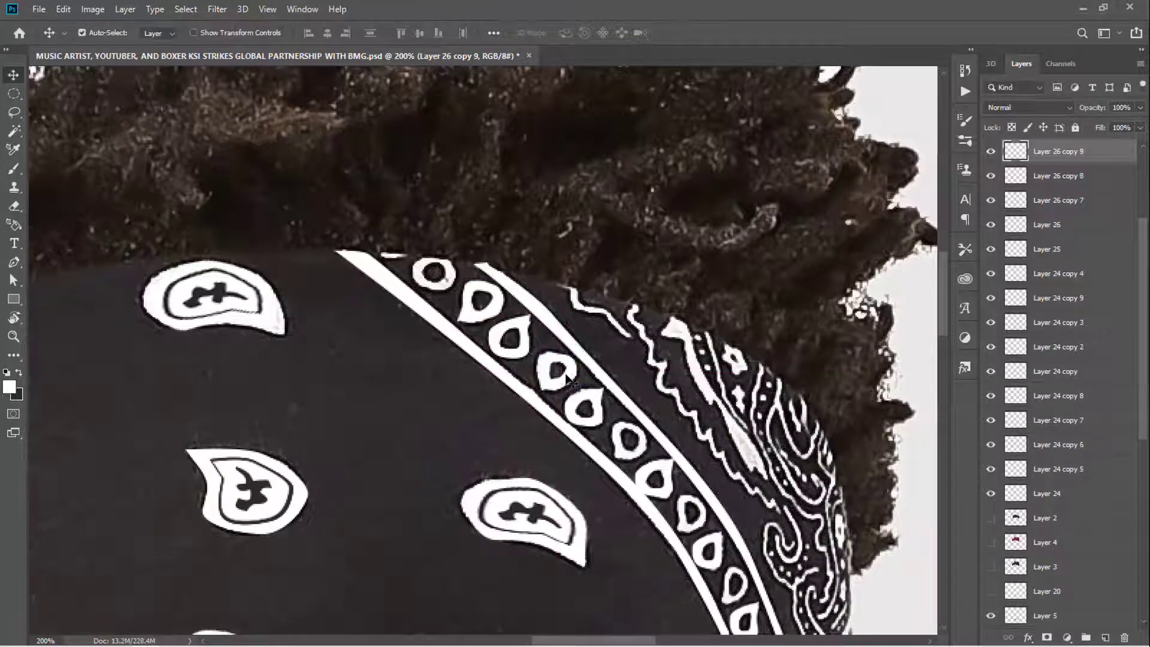
{"action": "left_click_drag", "start_coordinate": [557, 371], "coordinate": [629, 441]}
{"action": "key", "text": "ctrl+t"}
{"action": "key", "text": "Return"}
{"action": "scroll", "coordinate": [620, 423], "scroll_direction": "down", "scroll_amount": 3}
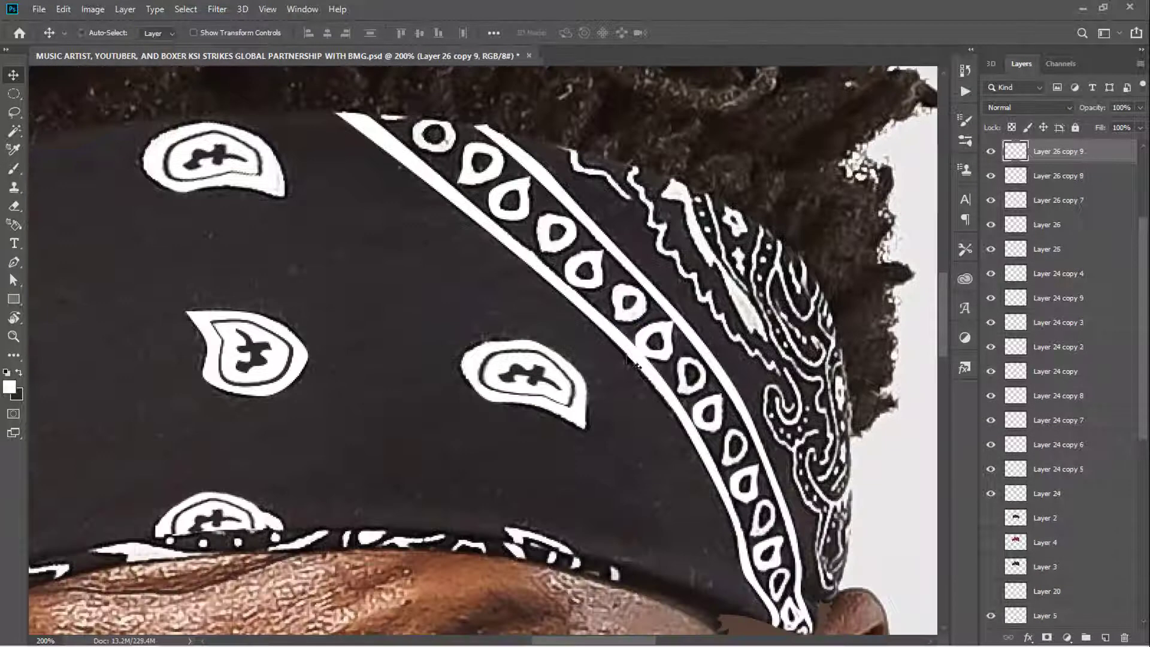
{"action": "left_click_drag", "start_coordinate": [629, 304], "coordinate": [764, 503]}
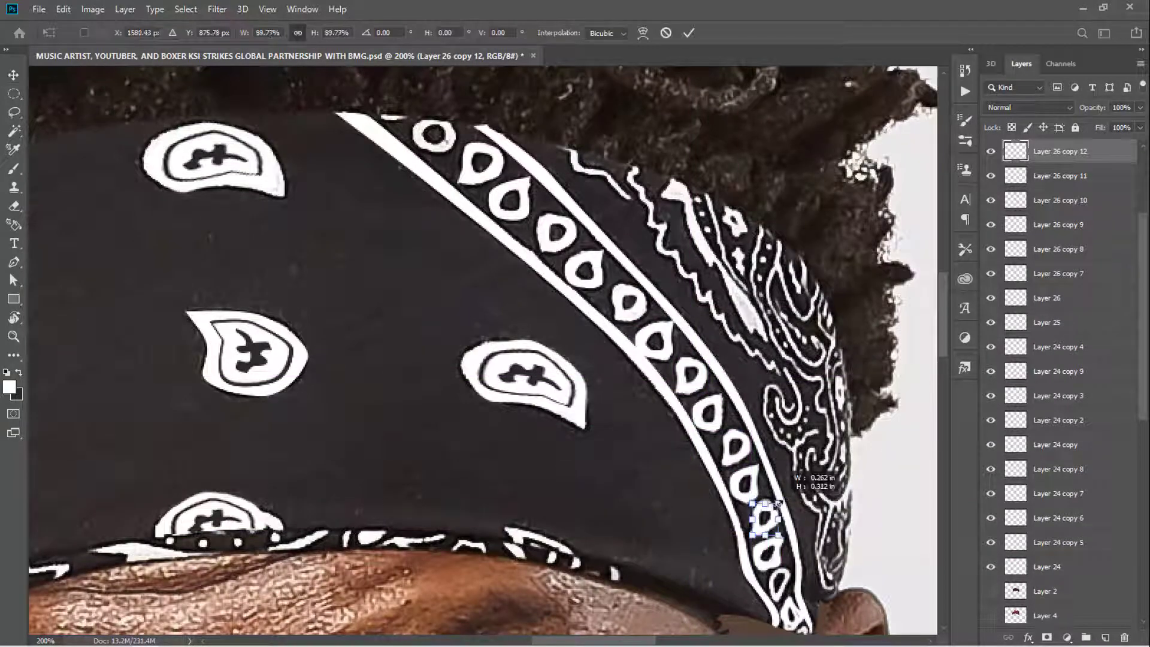
Place drop copies further up the border from the original white drop
{"action": "scroll", "coordinate": [891, 497], "scroll_direction": "down", "scroll_amount": 3}
{"action": "left_click_drag", "start_coordinate": [779, 407], "coordinate": [793, 455], "text": "alt"}
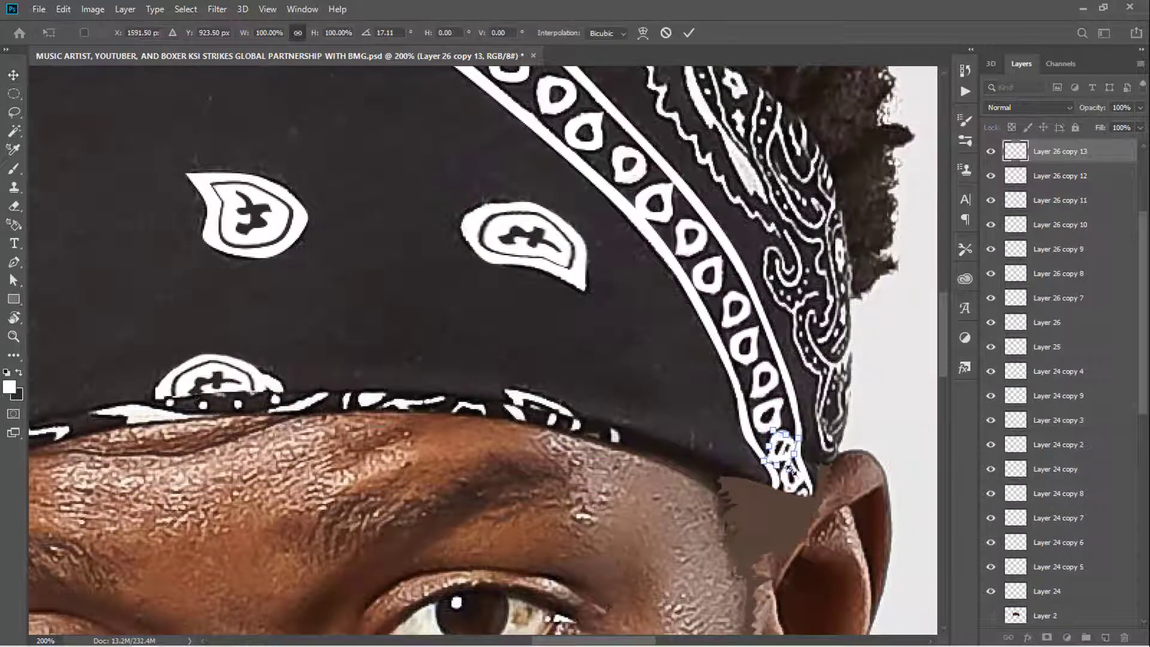
{"action": "scroll", "coordinate": [790, 455], "scroll_direction": "up", "scroll_amount": 5}
{"action": "left_click", "coordinate": [526, 339], "text": "ctrl"}
{"action": "left_click_drag", "start_coordinate": [526, 339], "coordinate": [403, 237], "text": "alt"}
Erase the teardrop poking above the bandana's top edge using the inverted outline selection
{"action": "scroll", "coordinate": [1054, 479], "scroll_direction": "down", "scroll_amount": 2}
{"action": "left_click", "coordinate": [1008, 569], "text": "ctrl"}
{"action": "left_click", "coordinate": [185, 9]}
{"action": "left_click", "coordinate": [204, 64]}
{"action": "key", "text": "e"}
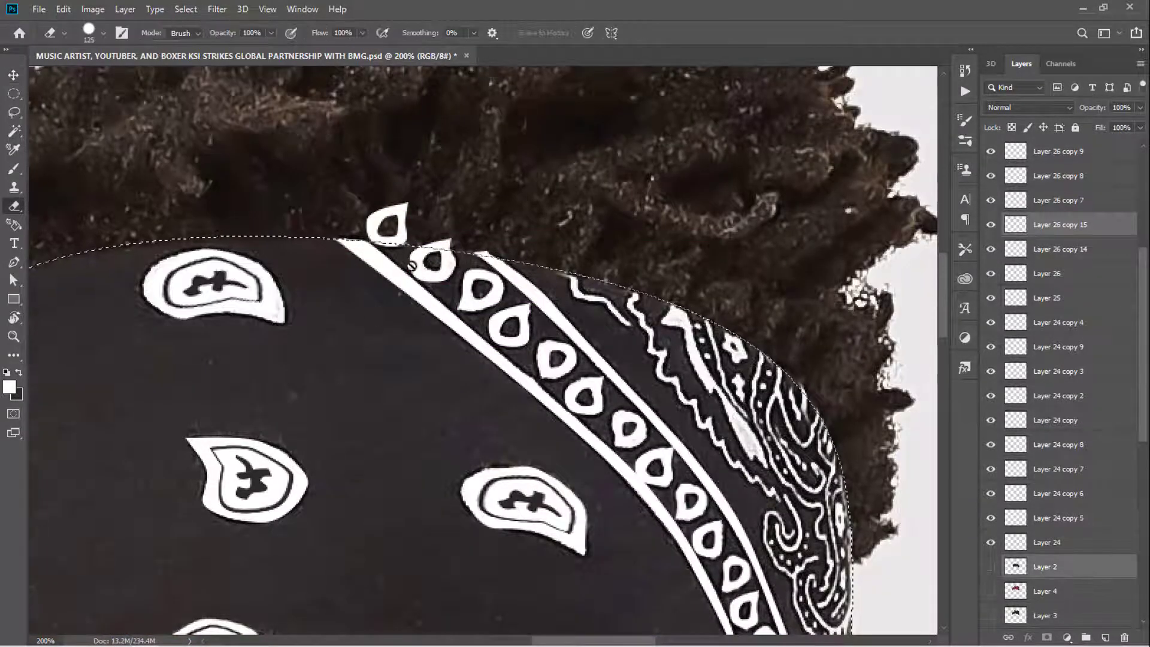
{"action": "left_click_drag", "start_coordinate": [388, 180], "coordinate": [389, 225]}
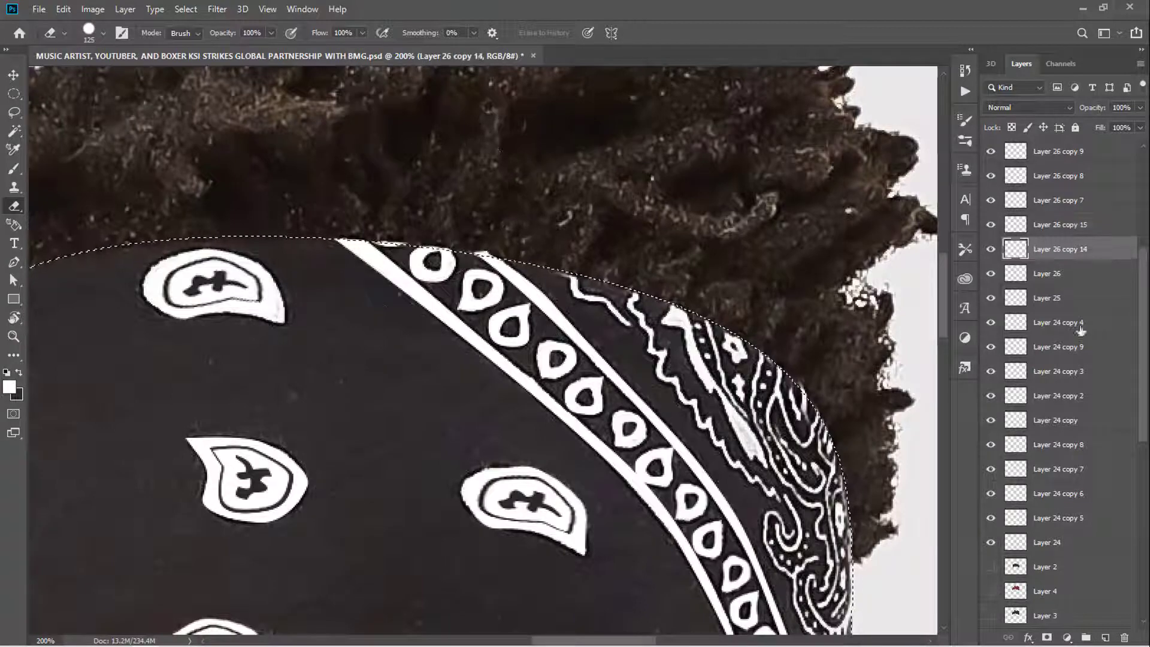
Select the pattern layers from Layer 24 upward and group them into Group 1
{"action": "left_click", "coordinate": [1054, 542]}
{"action": "left_click", "coordinate": [1090, 299]}
{"action": "key", "text": "ctrl+minus"}
{"action": "key", "text": "ctrl+minus"}
{"action": "key", "text": "ctrl+minus"}
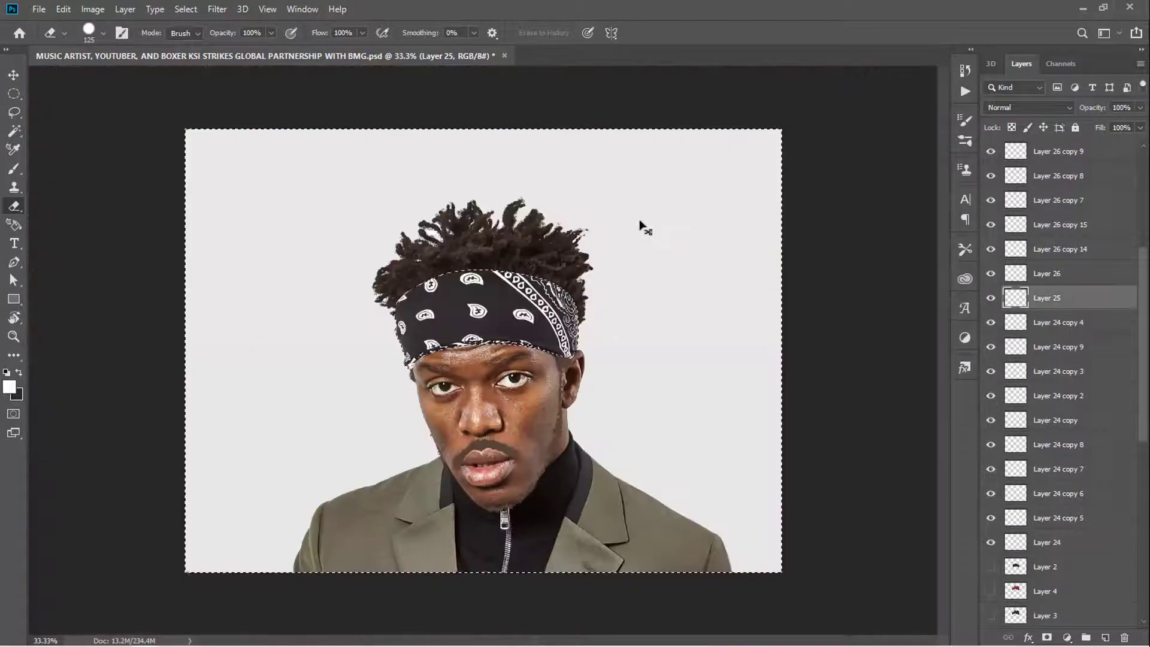
{"action": "scroll", "coordinate": [1101, 479], "scroll_direction": "down", "scroll_amount": 2}
{"action": "left_click", "coordinate": [1100, 469]}
{"action": "left_click_drag", "start_coordinate": [1101, 495], "coordinate": [1117, 153]}
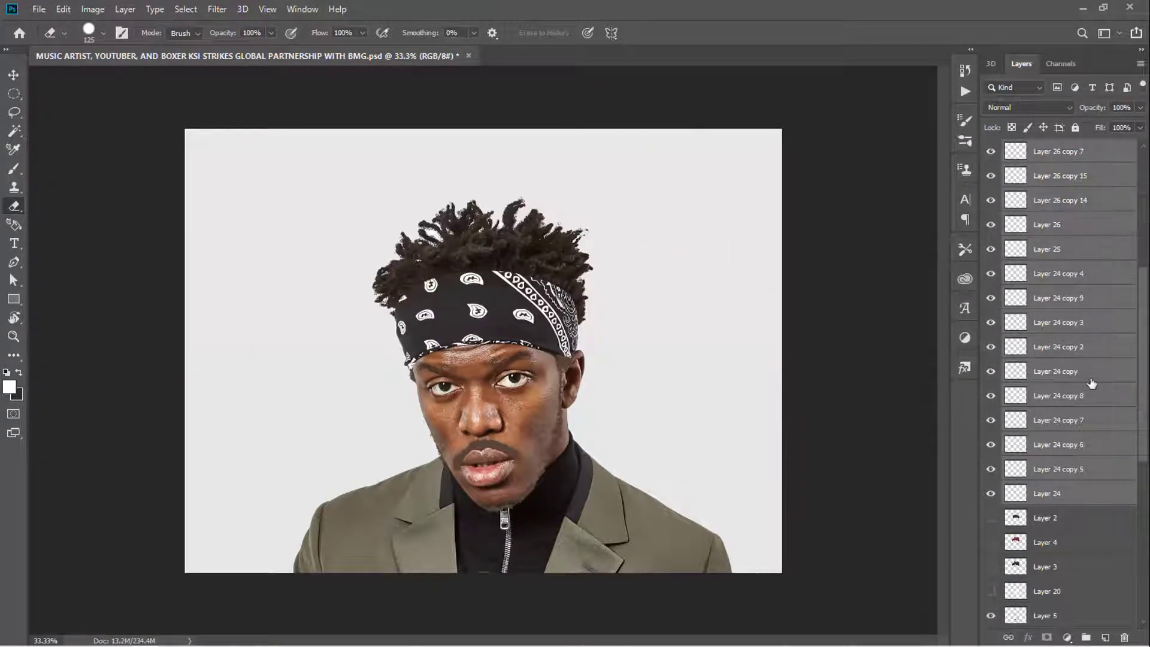
{"action": "key", "text": "ctrl+g"}
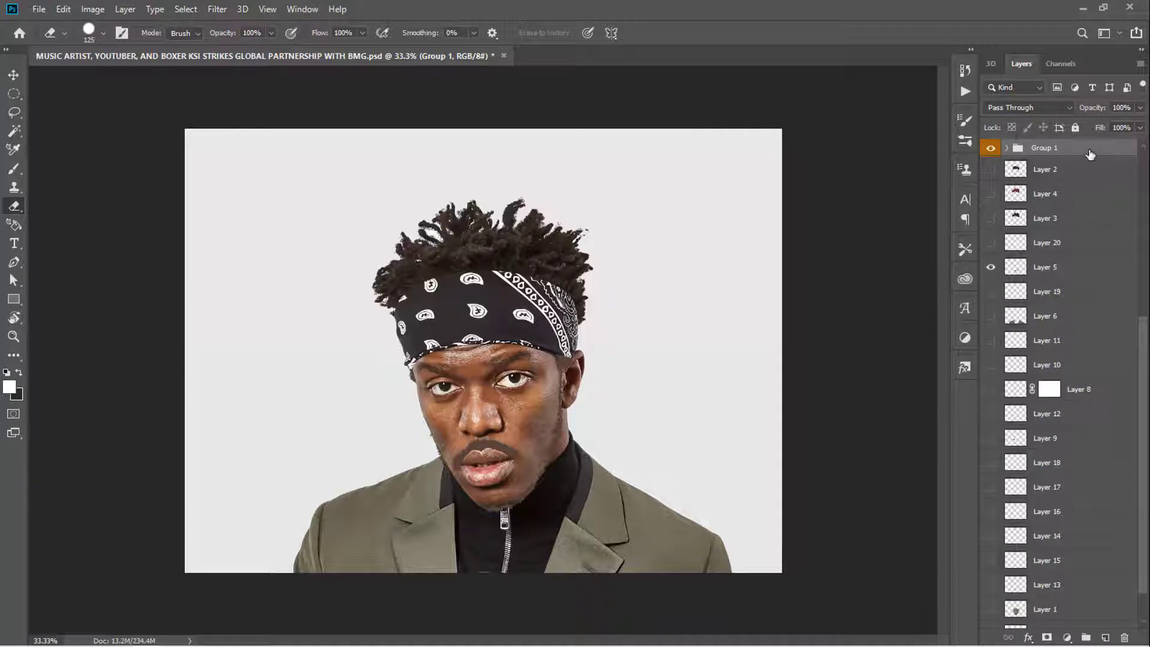
Trace the bandana's lower edge as a closed path and turn it into a selection
{"action": "key", "text": "p"}
{"action": "left_click", "coordinate": [567, 356]}
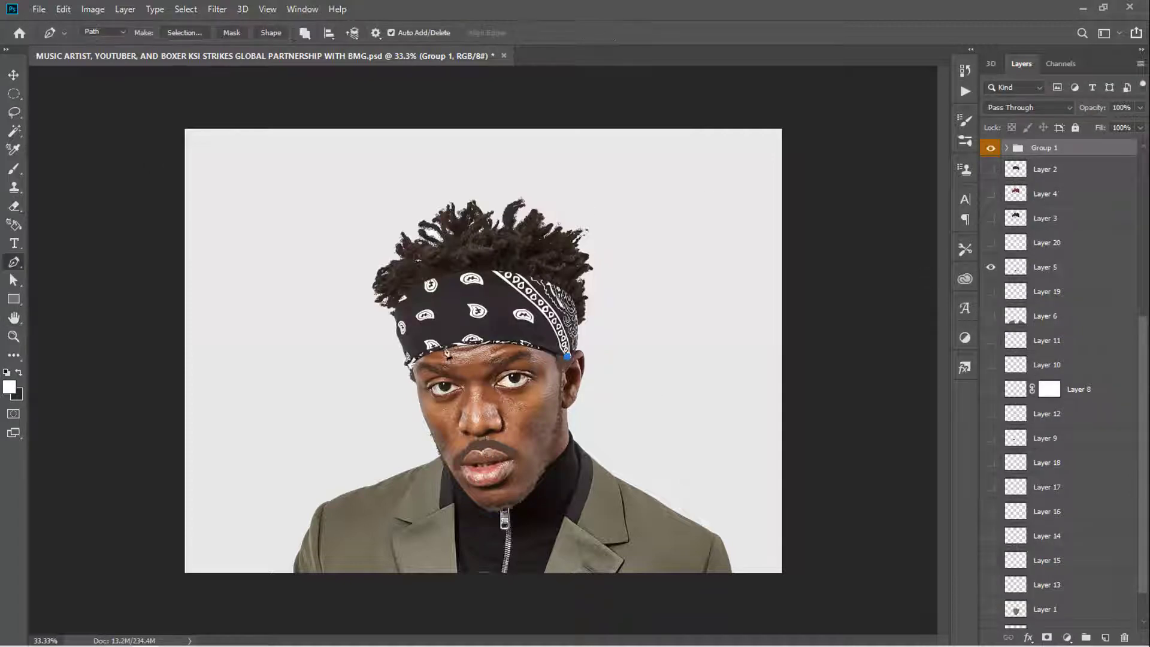
{"action": "left_click_drag", "start_coordinate": [445, 346], "coordinate": [392, 366]}
{"action": "left_click", "coordinate": [567, 356]}
{"action": "key", "text": "ctrl+Return"}
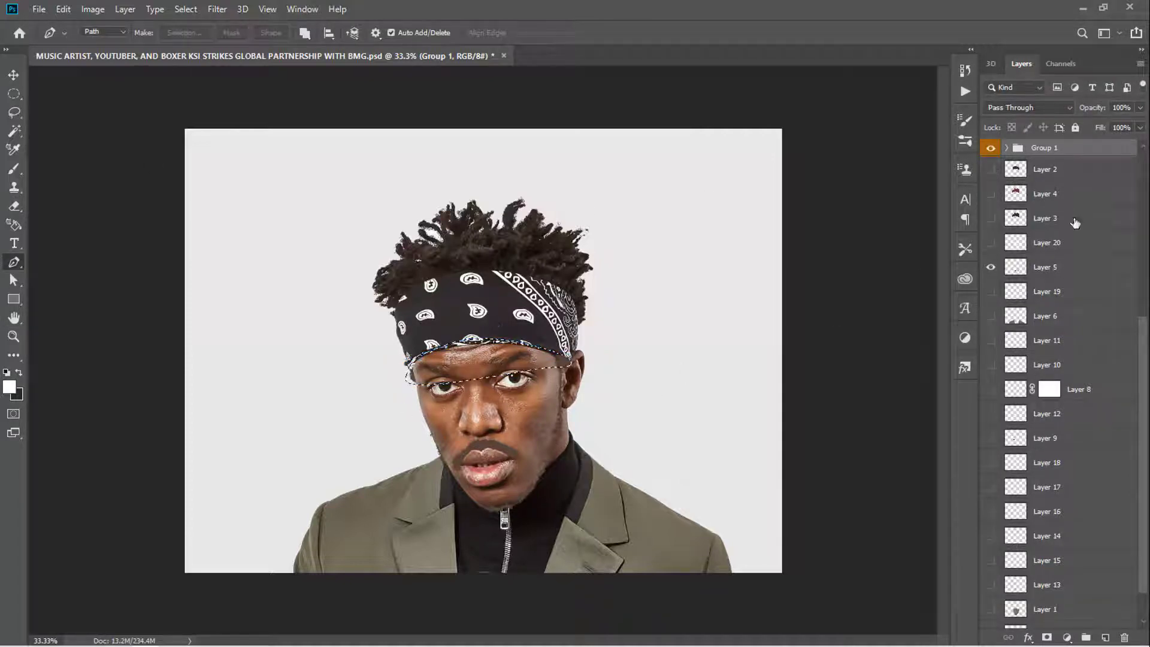
{"action": "left_click", "coordinate": [1045, 169]}
Clear the lower-edge selection and add a Drop Shadow to Group 1
{"action": "key", "text": "i"}
{"action": "left_click", "coordinate": [93, 9]}
{"action": "key", "text": "Escape"}
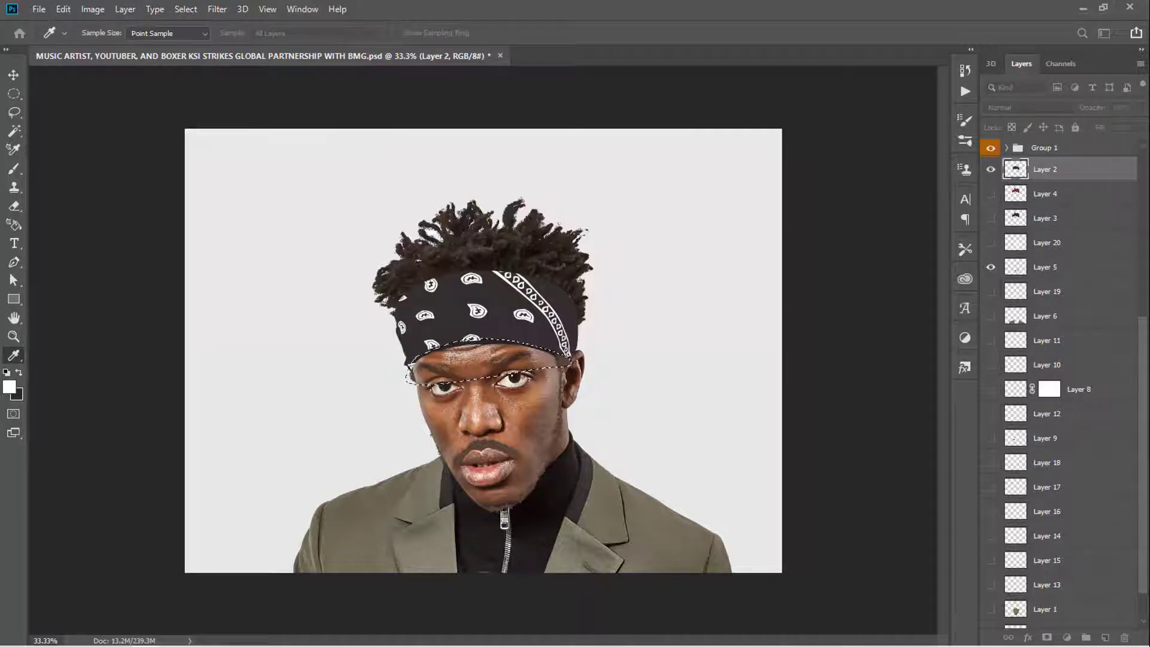
{"action": "key", "text": "ctrl+d"}
{"action": "double_click", "coordinate": [1096, 148]}
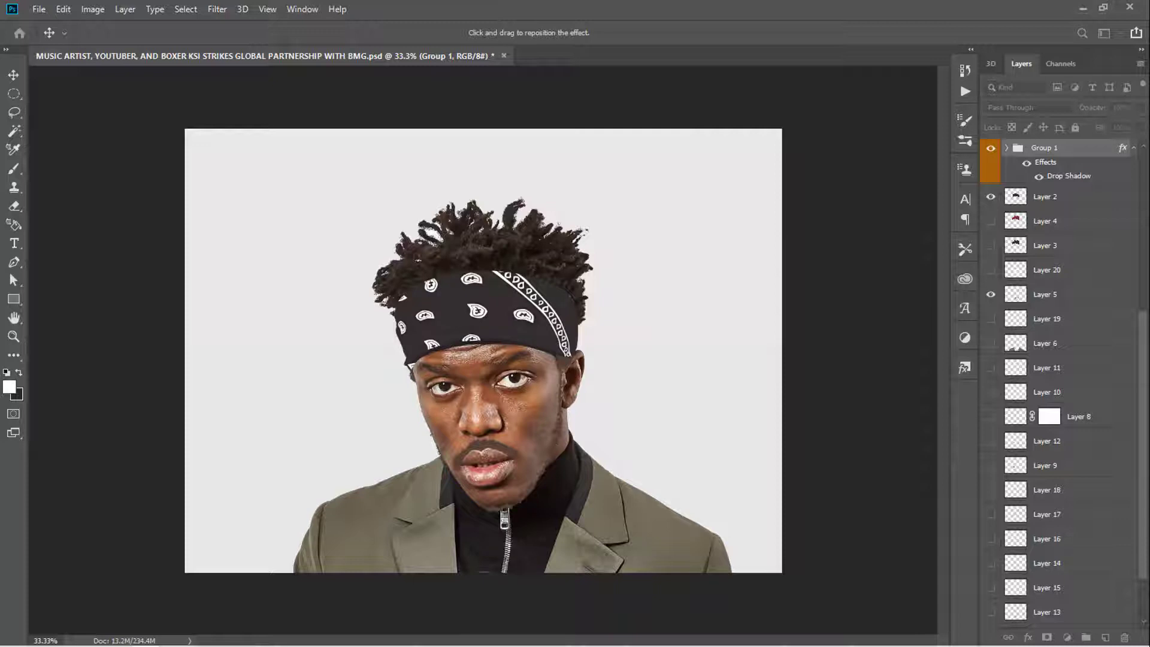
{"action": "key", "text": "b"}
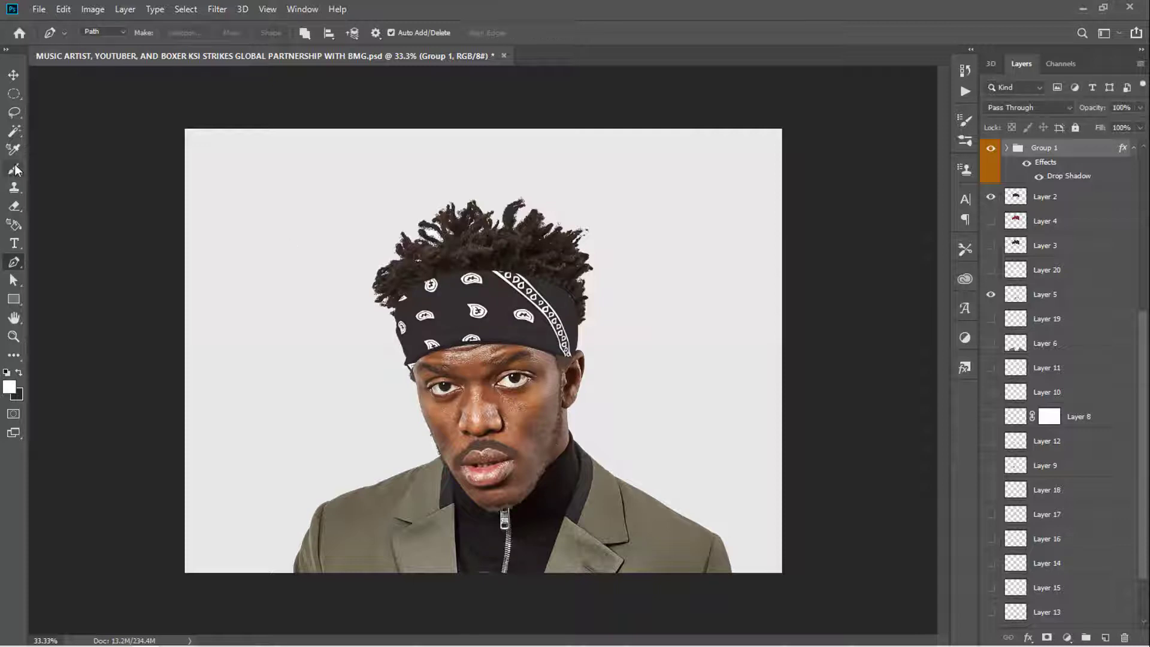
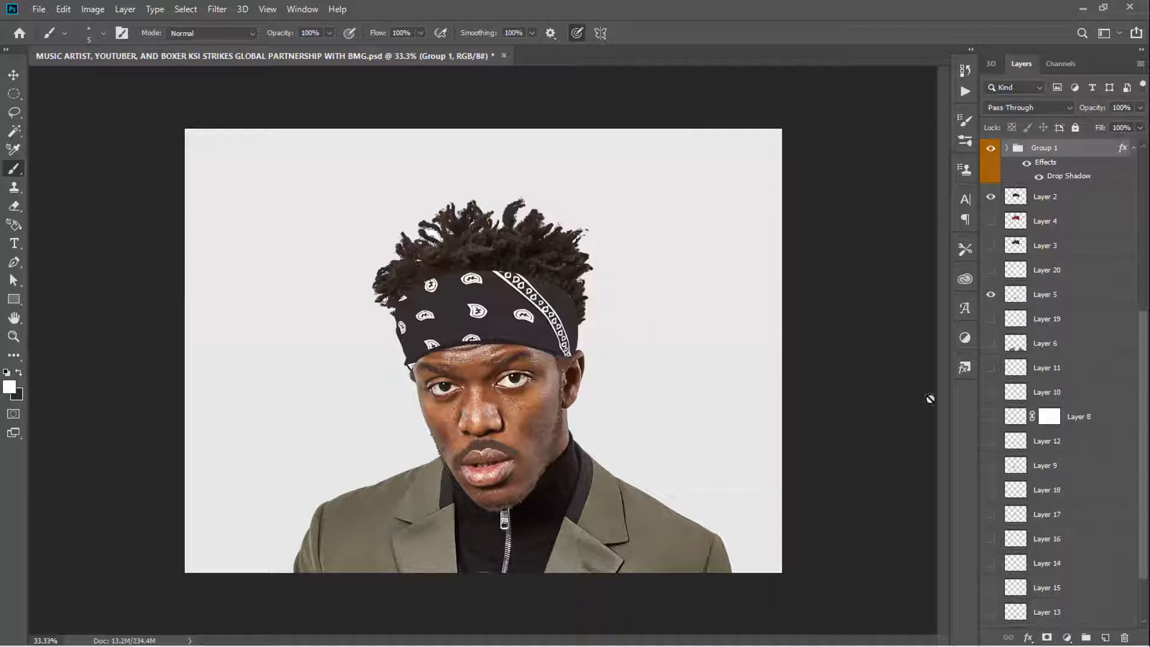
With the Pen tool, trace the first dark hair clumps in the centre as closed paths
{"action": "key", "text": "p"}
{"action": "key", "text": "ctrl+1"}
{"action": "scroll", "coordinate": [503, 293], "scroll_direction": "up", "scroll_amount": 3}
{"action": "left_click", "coordinate": [321, 193]}
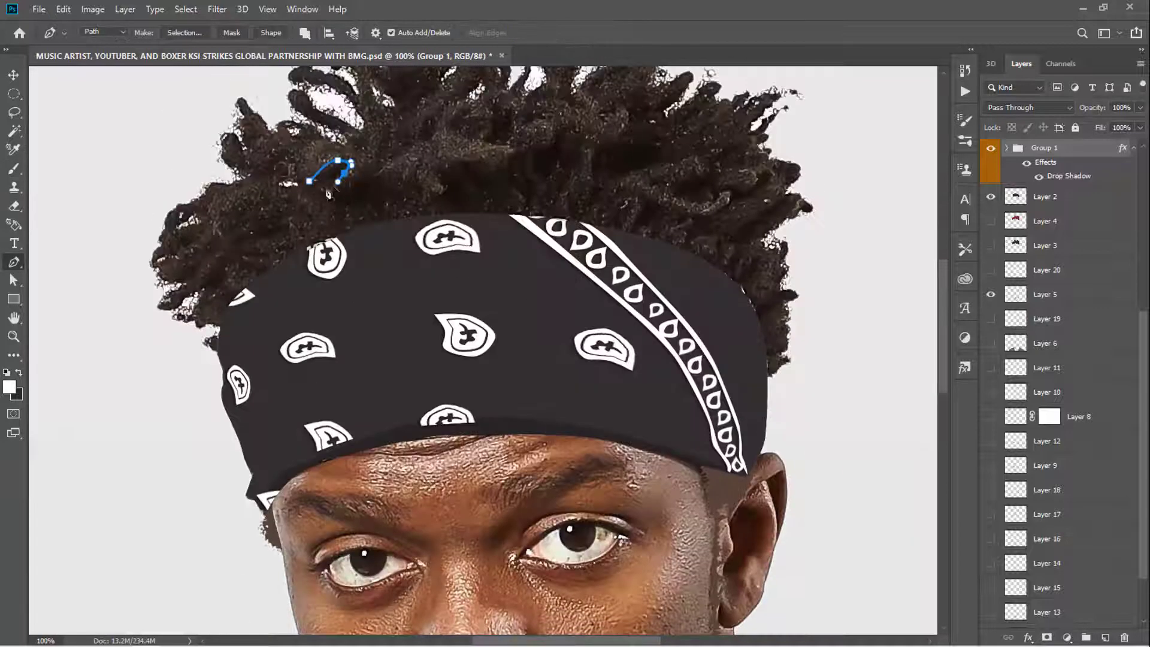
{"action": "left_click_drag", "start_coordinate": [352, 185], "coordinate": [349, 205]}
{"action": "left_click_drag", "start_coordinate": [492, 209], "coordinate": [485, 217]}
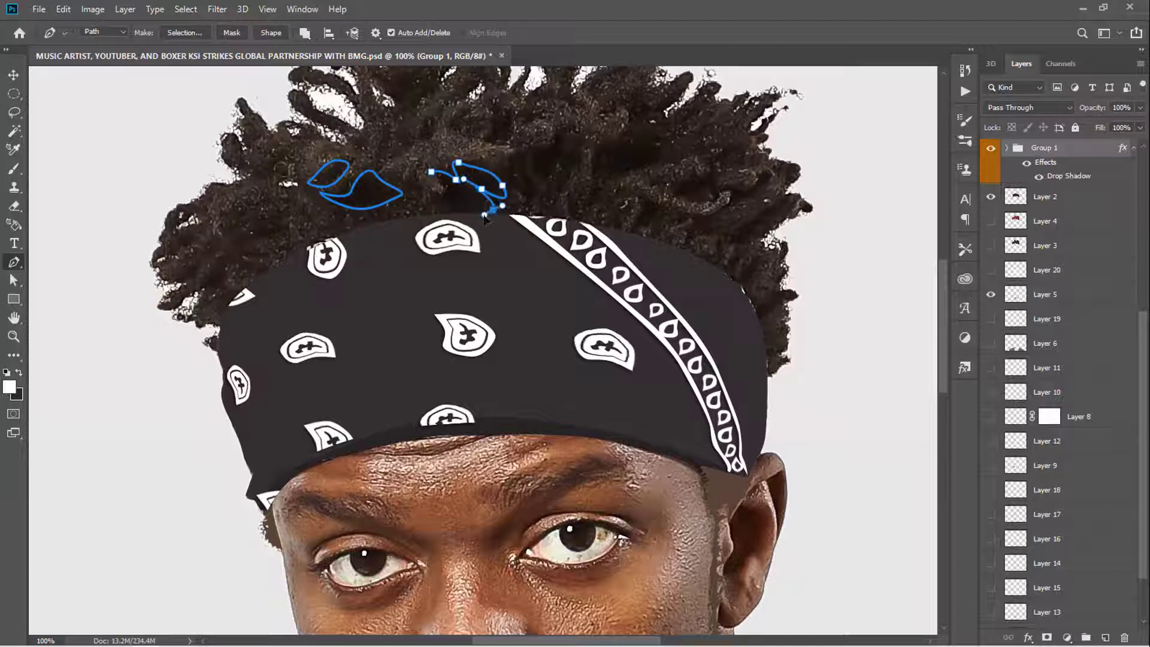
{"action": "left_click", "coordinate": [431, 172]}
{"action": "scroll", "coordinate": [535, 179], "scroll_direction": "up", "scroll_amount": 1}
{"action": "left_click", "coordinate": [535, 185]}
{"action": "left_click", "coordinate": [531, 205]}
Outline the curved hair clumps on the right side and near the top of the hair
{"action": "left_click", "coordinate": [594, 215]}
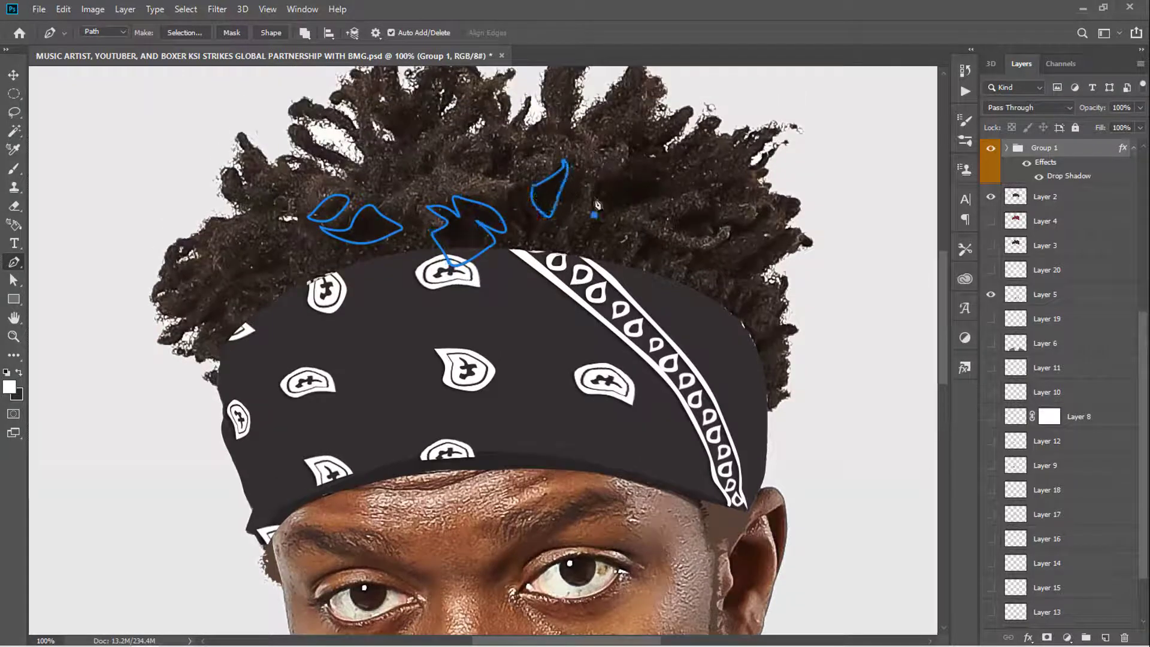
{"action": "left_click", "coordinate": [603, 179]}
{"action": "left_click_drag", "start_coordinate": [635, 163], "coordinate": [651, 163]}
{"action": "left_click_drag", "start_coordinate": [664, 173], "coordinate": [683, 169]}
{"action": "left_click", "coordinate": [585, 243]}
{"action": "left_click_drag", "start_coordinate": [669, 221], "coordinate": [707, 212]}
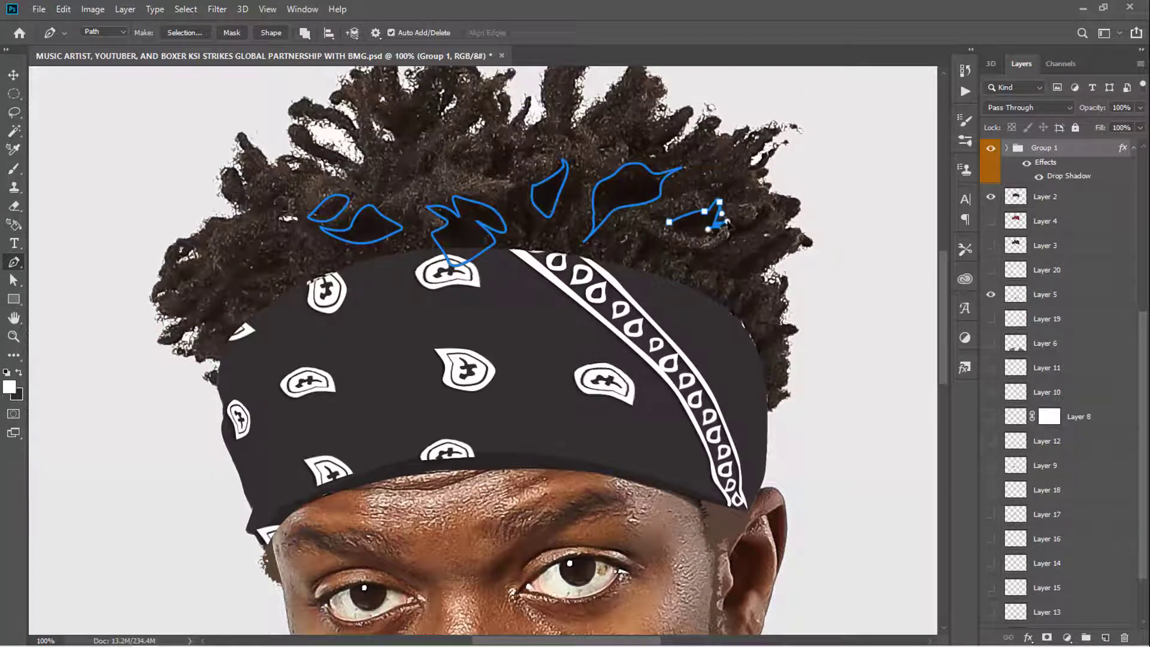
{"action": "left_click", "coordinate": [670, 221]}
{"action": "left_click", "coordinate": [478, 175]}
{"action": "left_click", "coordinate": [492, 154]}
{"action": "left_click_drag", "start_coordinate": [494, 138], "coordinate": [502, 142]}
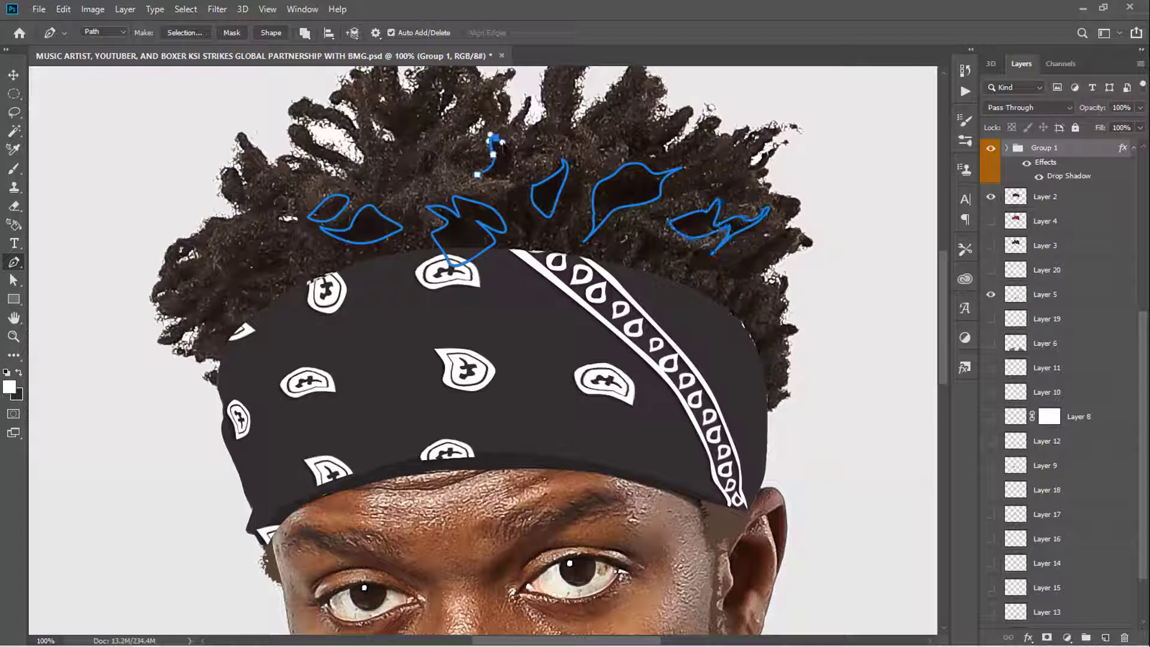
{"action": "left_click", "coordinate": [502, 180]}
Outline the small clumps on the hair's left edge and the thin hair strand
{"action": "left_click", "coordinate": [477, 174]}
{"action": "left_click", "coordinate": [235, 269]}
{"action": "left_click", "coordinate": [271, 265]}
{"action": "left_click", "coordinate": [290, 253]}
{"action": "left_click", "coordinate": [226, 276]}
{"action": "left_click", "coordinate": [197, 320]}
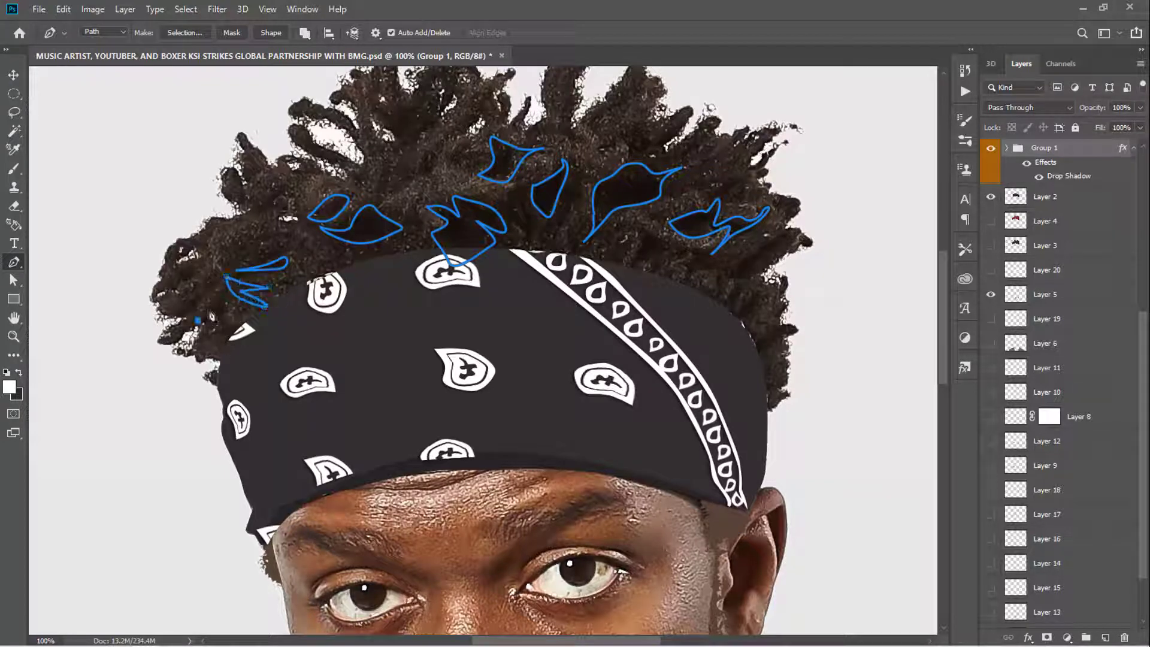
{"action": "left_click", "coordinate": [198, 321]}
{"action": "scroll", "coordinate": [197, 321], "scroll_direction": "up", "scroll_amount": 2}
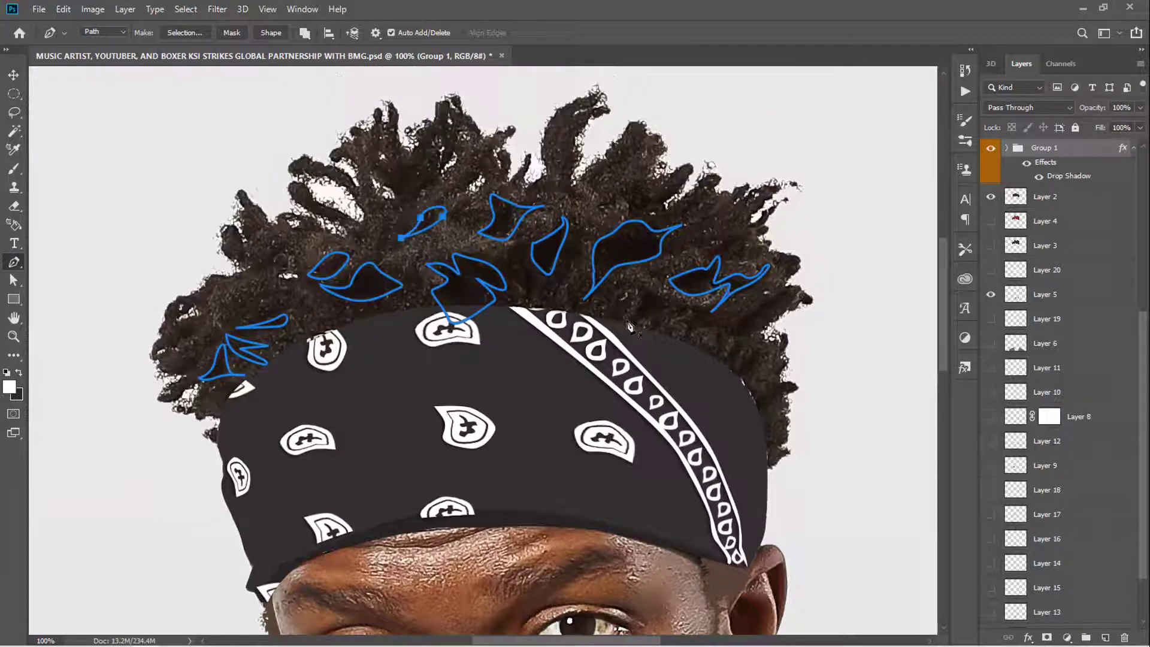
{"action": "left_click", "coordinate": [797, 291]}
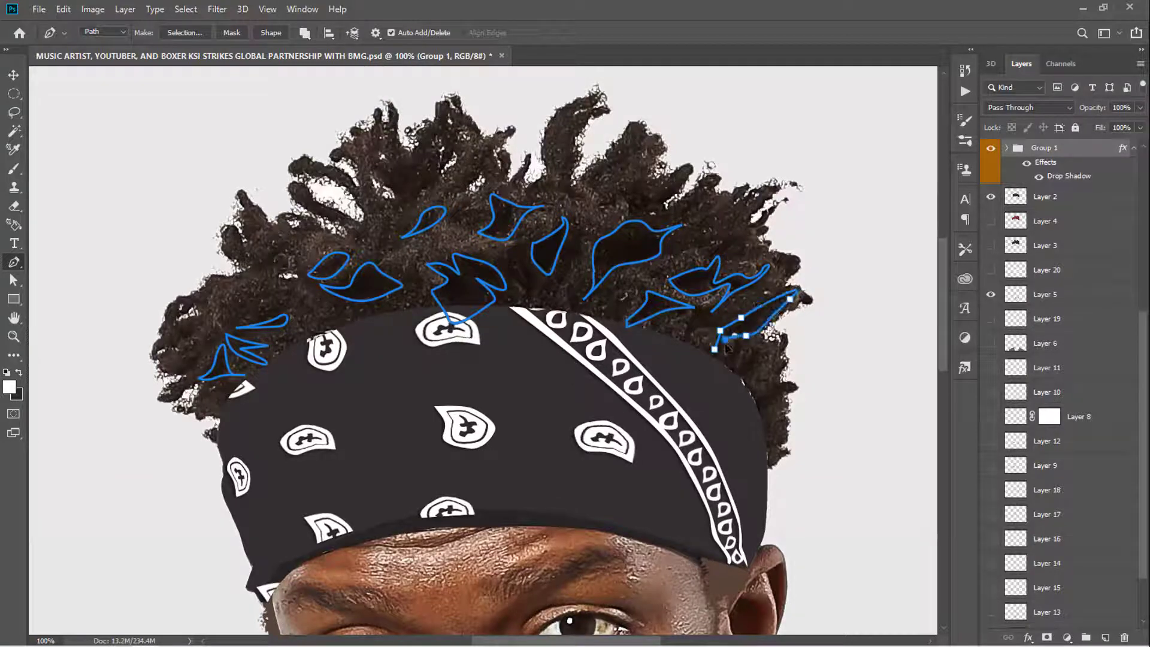
Trace the remaining small shapes at the right hair edge and load all paths as a selection
{"action": "left_click", "coordinate": [714, 349]}
{"action": "left_click", "coordinate": [766, 347]}
{"action": "left_click", "coordinate": [734, 376]}
{"action": "left_click", "coordinate": [754, 400]}
{"action": "left_click", "coordinate": [759, 386]}
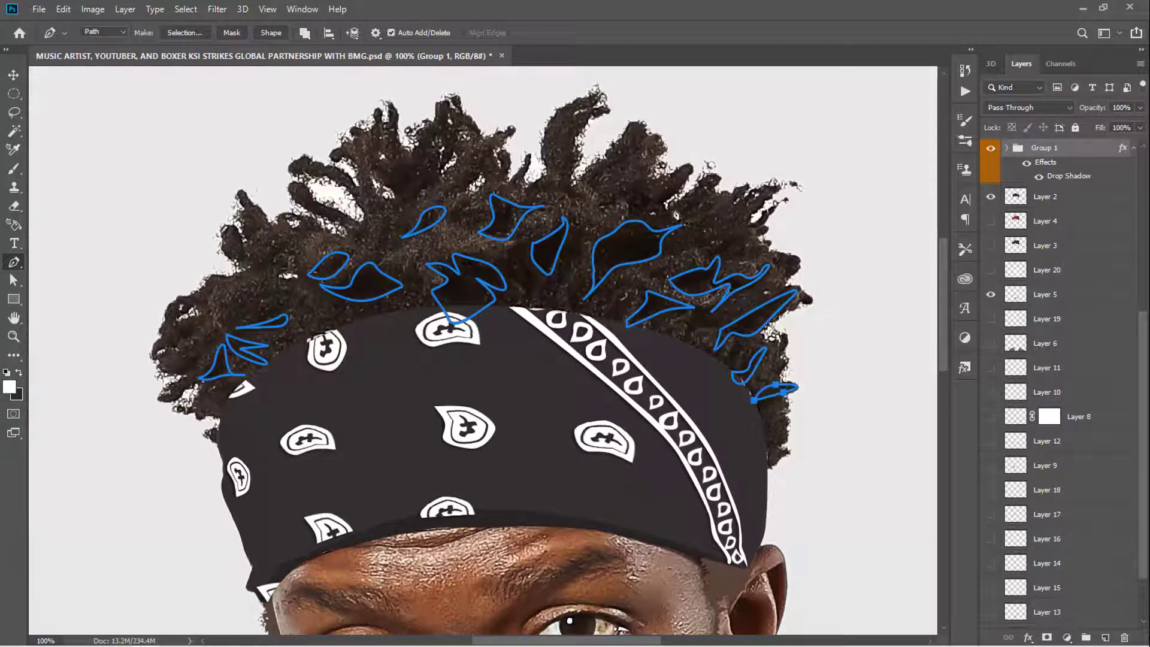
{"action": "left_click_drag", "start_coordinate": [734, 166], "coordinate": [736, 139]}
{"action": "left_click_drag", "start_coordinate": [665, 174], "coordinate": [639, 185]}
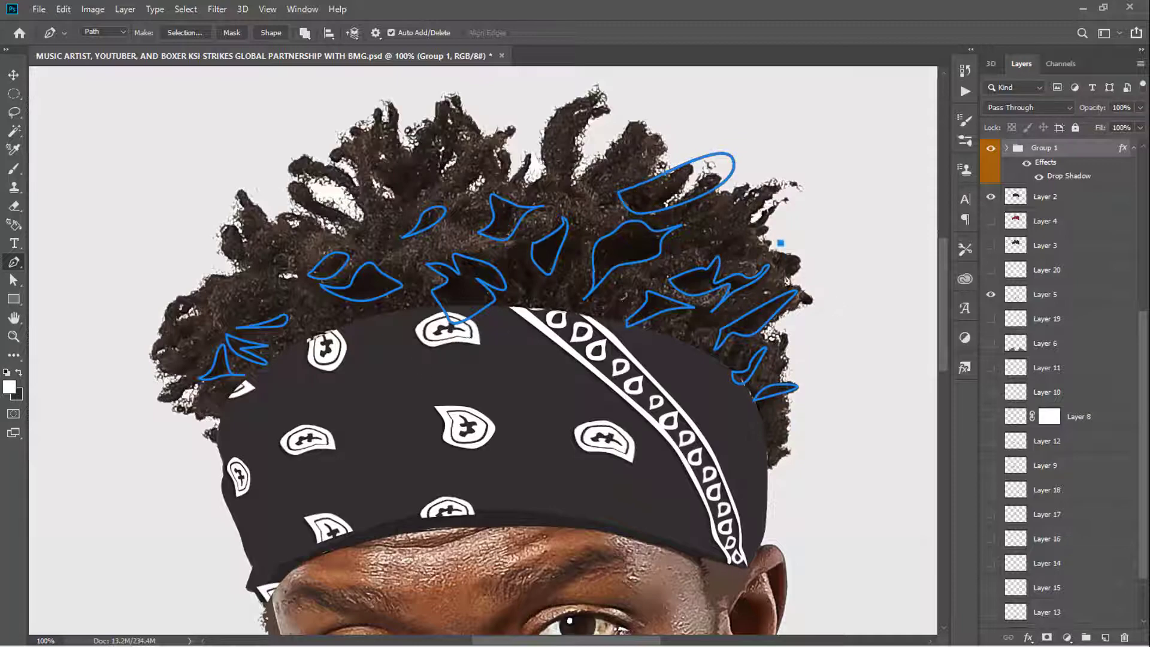
{"action": "key", "text": "ctrl+Return"}
On a new layer, fill the clump selection with darker sampled hair red and erase stray edges
{"action": "key", "text": "ctrl+shift+alt+n"}
{"action": "left_click", "coordinate": [990, 221]}
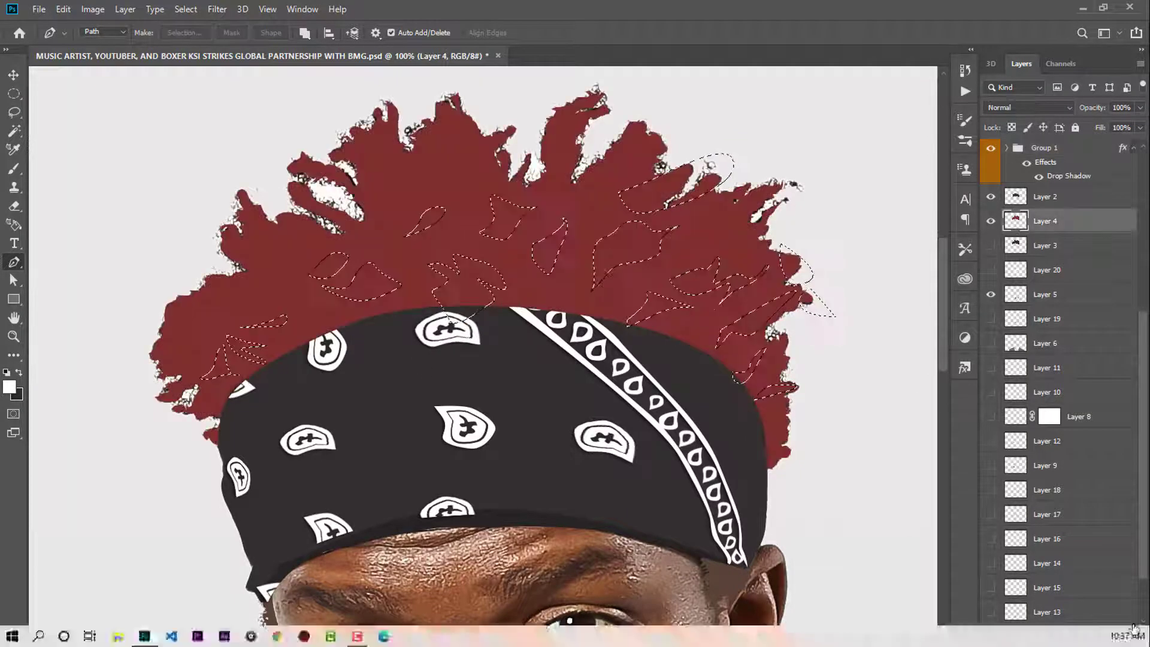
{"action": "key", "text": "g"}
{"action": "left_click", "coordinate": [503, 222]}
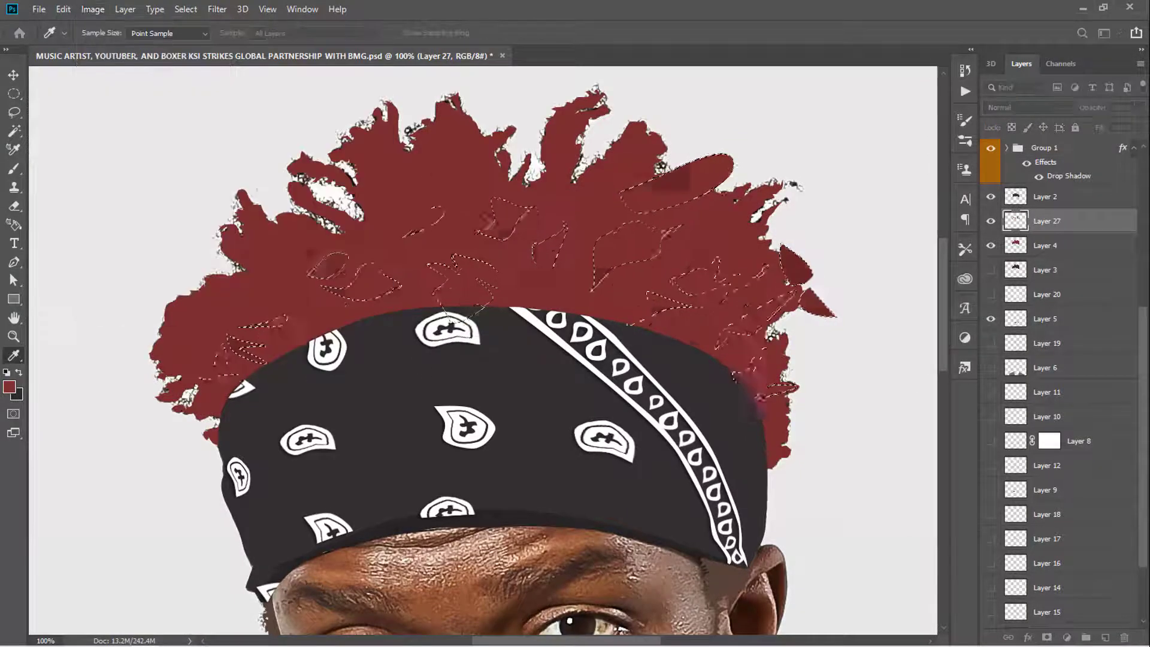
{"action": "key", "text": "ctrl+d"}
{"action": "key", "text": "ctrl+0"}
{"action": "key", "text": "ctrl+1"}
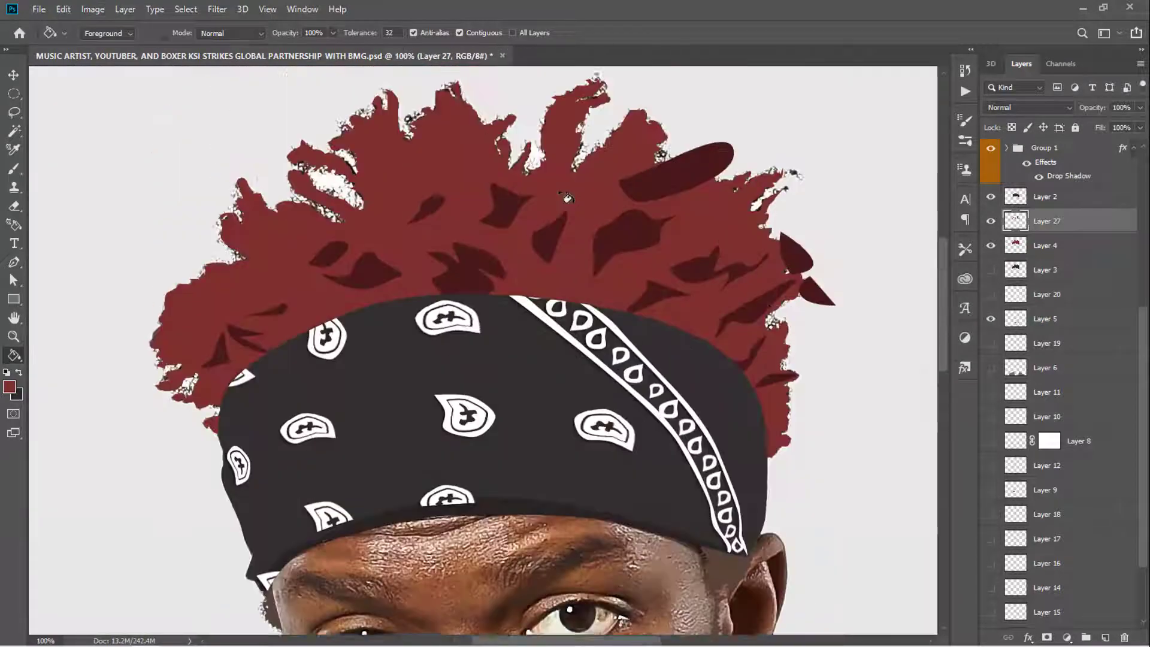
{"action": "key", "text": "e"}
{"action": "left_click_drag", "start_coordinate": [826, 250], "coordinate": [710, 177]}
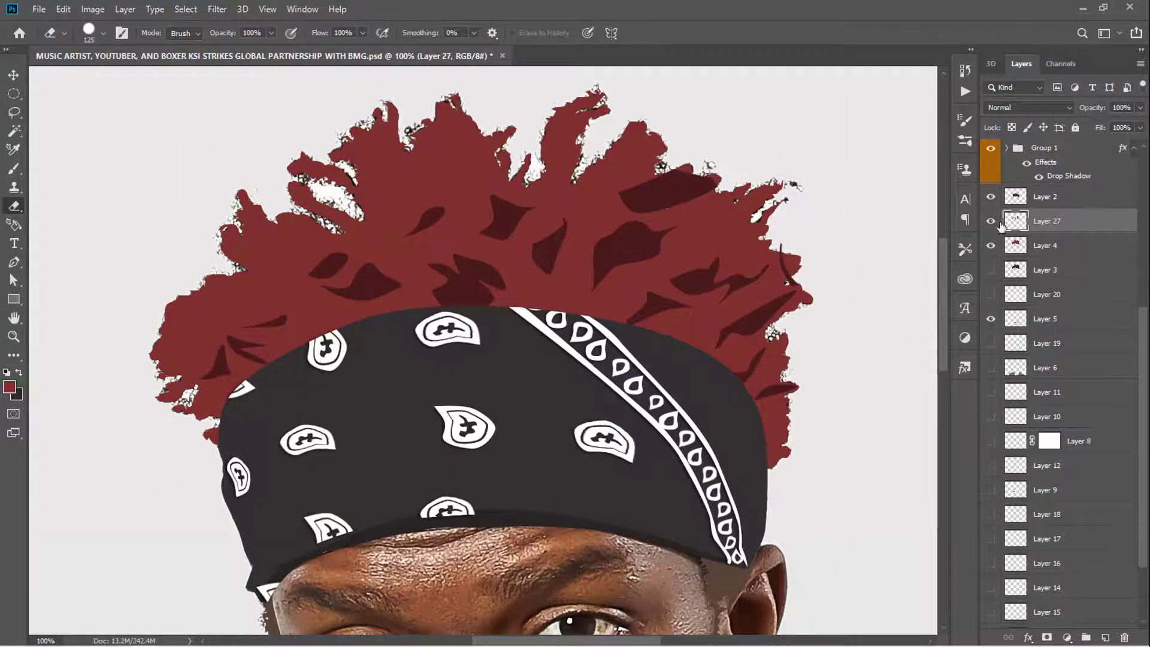
Add a layer mask and set up a soft round black brush at 51% flow
{"action": "left_click", "coordinate": [1047, 637]}
{"action": "key", "text": "i"}
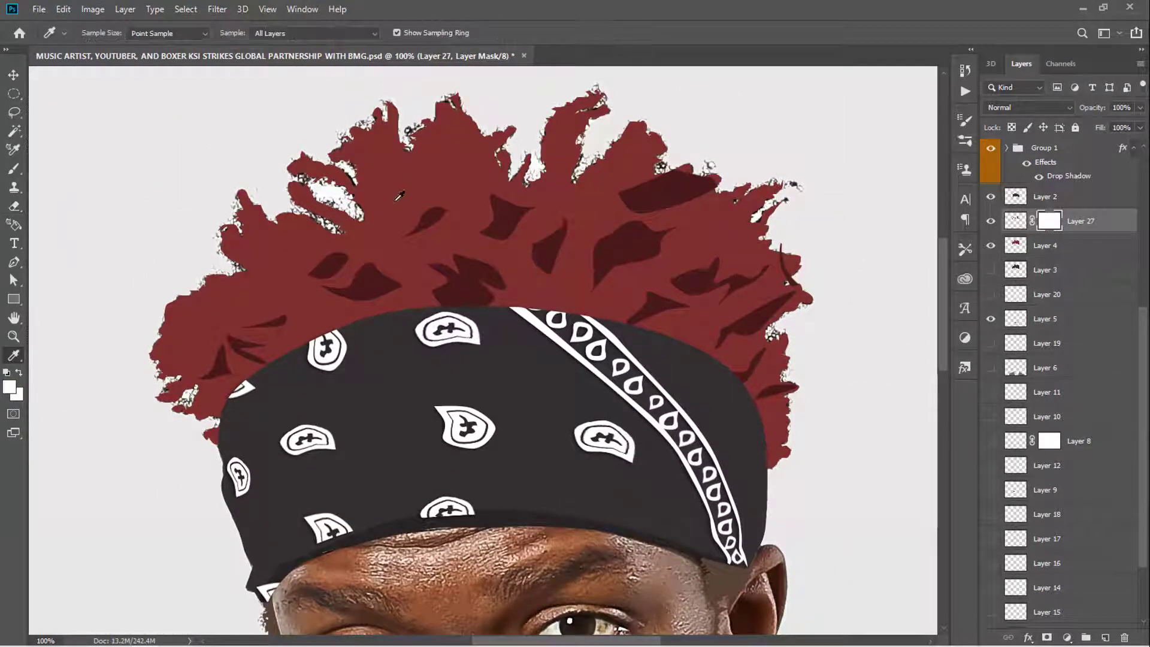
{"action": "key", "text": "b"}
{"action": "left_click", "coordinate": [94, 33]}
{"action": "double_click", "coordinate": [76, 147]}
{"action": "key", "text": "shift+5"}
{"action": "key", "text": "shift+1"}
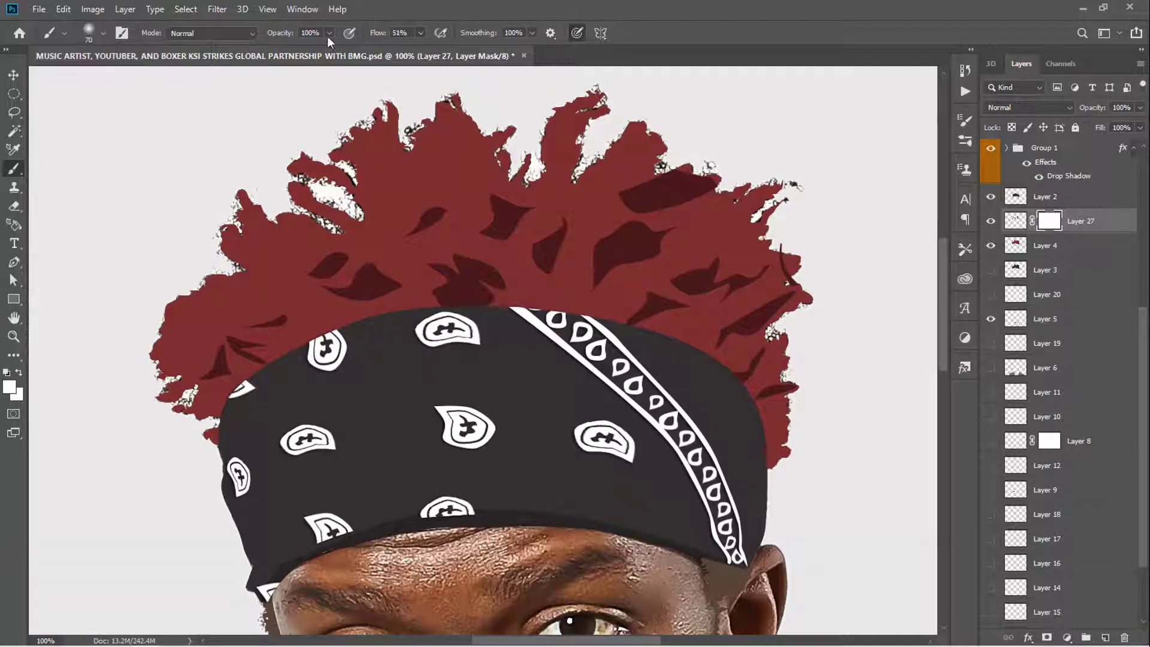
{"action": "key", "text": "x"}
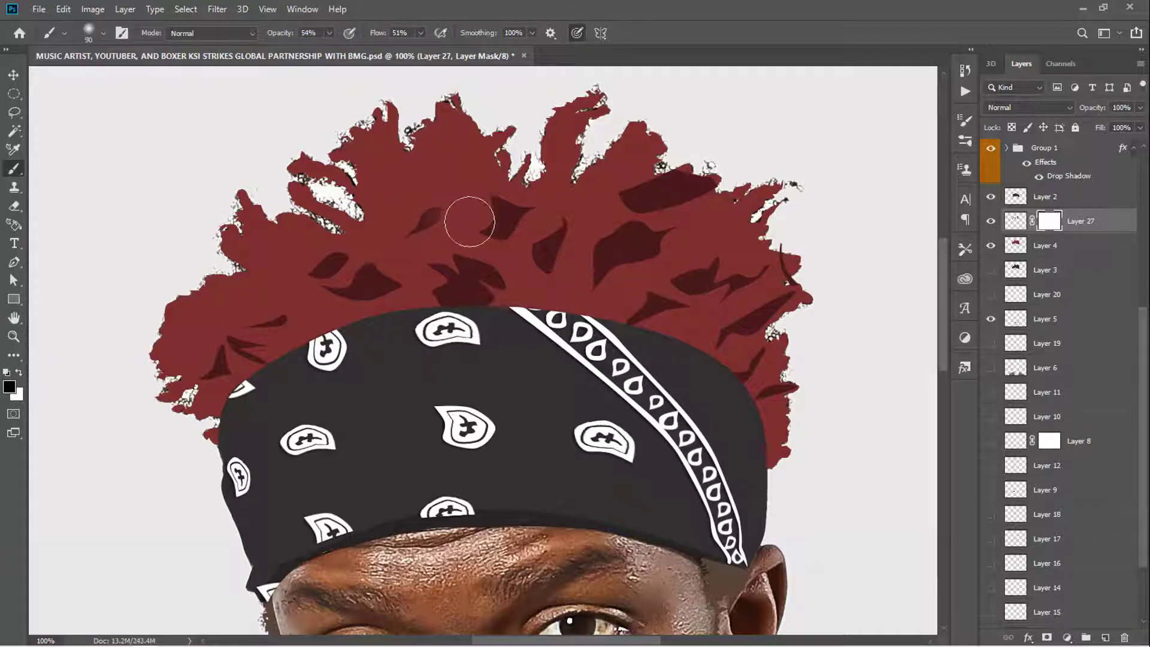
{"action": "key", "text": "bracketleft"}
Set the shading layer to 53% opacity and paint the mask to fade the shading
{"action": "left_click", "coordinate": [586, 218], "text": "alt"}
{"action": "left_click", "coordinate": [1015, 220]}
{"action": "left_click", "coordinate": [1140, 107]}
{"action": "left_click_drag", "start_coordinate": [1140, 123], "coordinate": [1108, 119]}
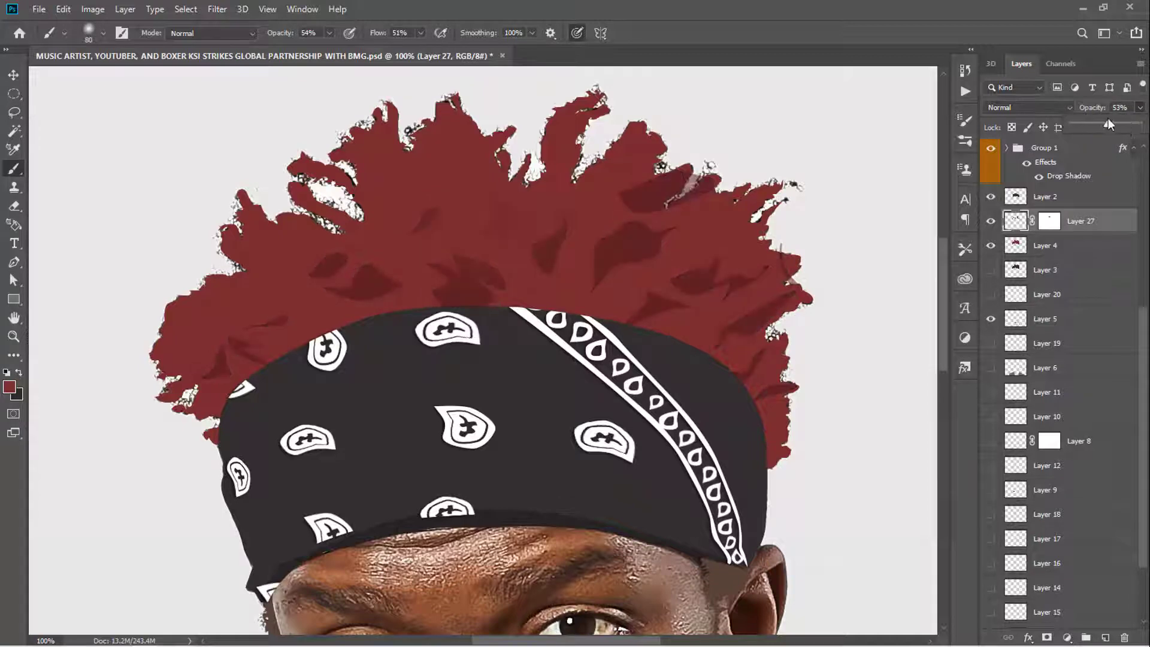
{"action": "left_click", "coordinate": [1049, 220]}
{"action": "left_click_drag", "start_coordinate": [683, 180], "coordinate": [707, 167]}
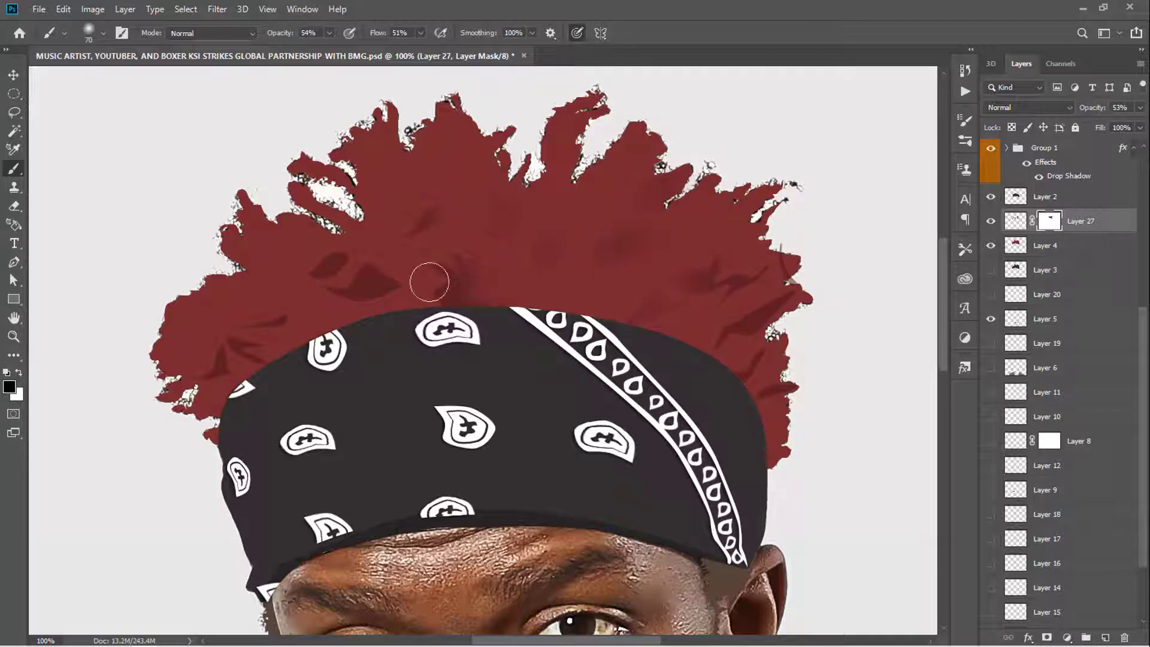
{"action": "left_click_drag", "start_coordinate": [429, 282], "coordinate": [428, 297]}
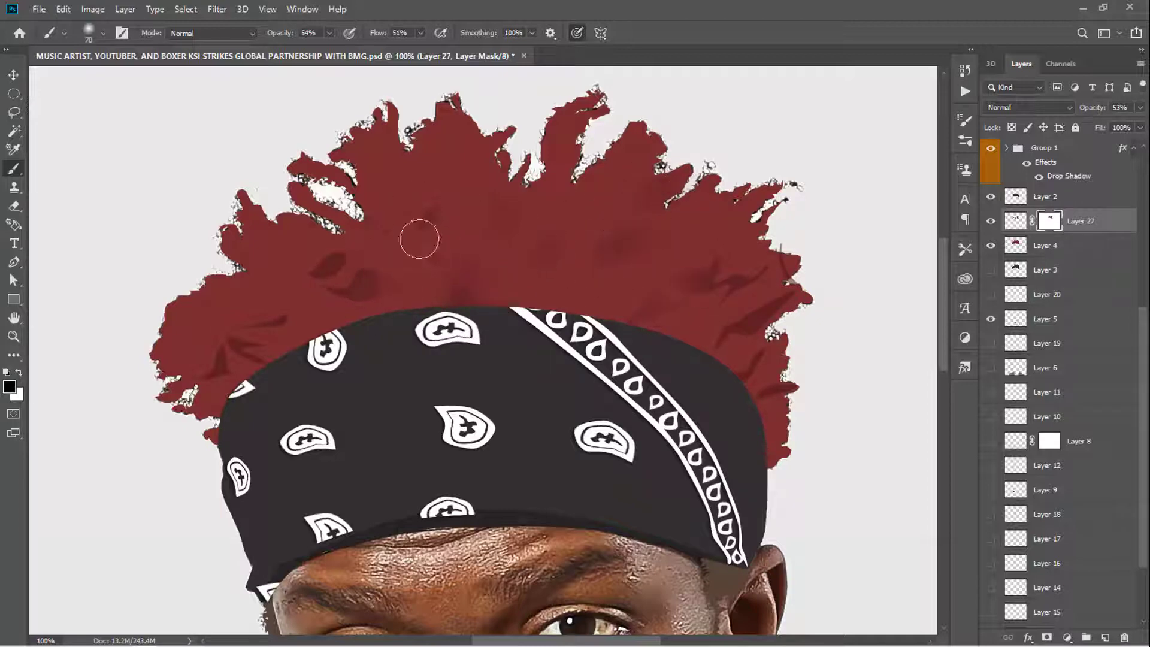
{"action": "scroll", "coordinate": [371, 216], "scroll_direction": "down", "scroll_amount": 3}
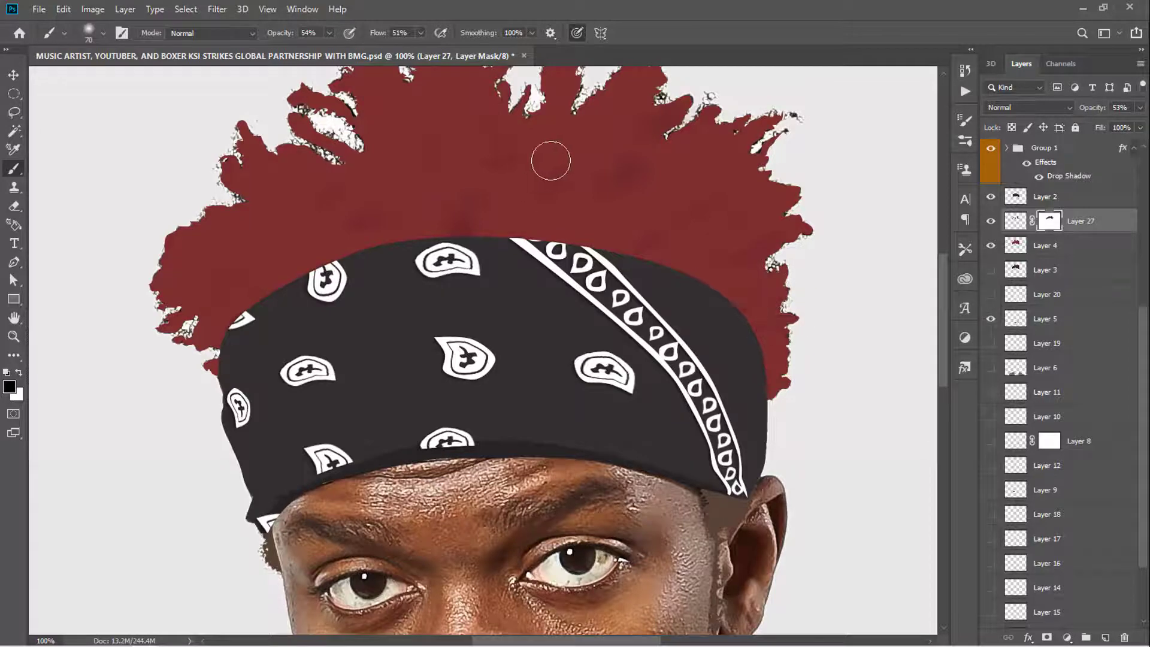
{"action": "key", "text": "ctrl+minus"}
{"action": "key", "text": "ctrl+minus"}
{"action": "key", "text": "ctrl+minus"}
Select the face colour layer and set the brush to 29% flow with airbrush build-up
{"action": "scroll", "coordinate": [993, 356], "scroll_direction": "down", "scroll_amount": 2}
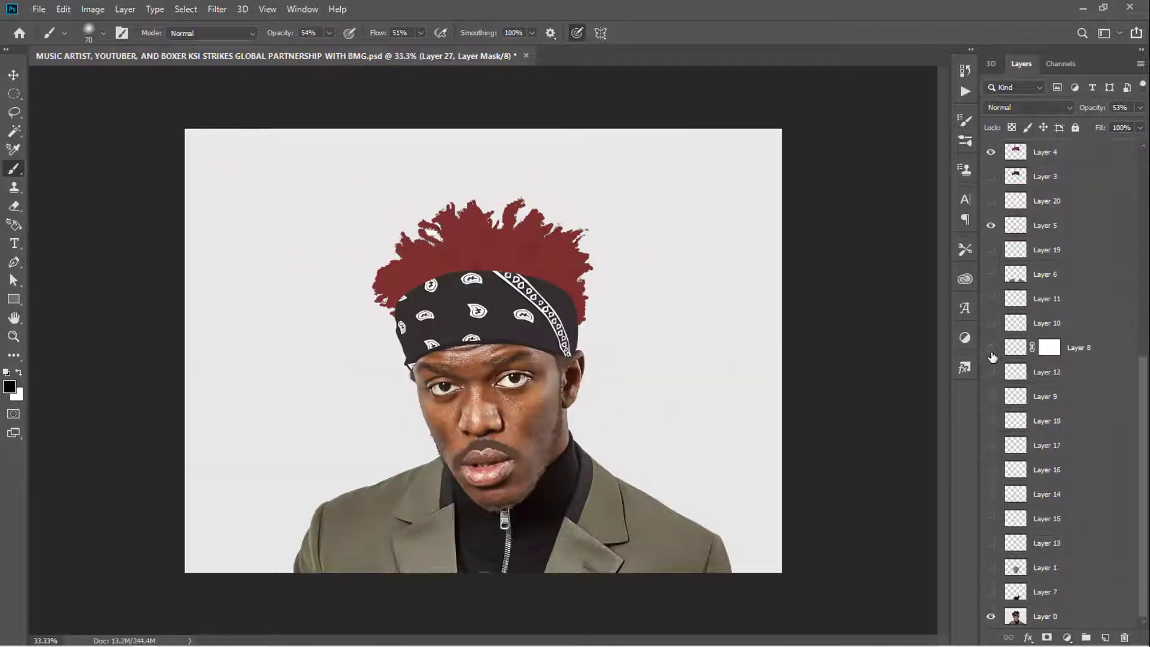
{"action": "left_click", "coordinate": [990, 567]}
{"action": "left_click", "coordinate": [1054, 567]}
{"action": "key", "text": "ctrl+1"}
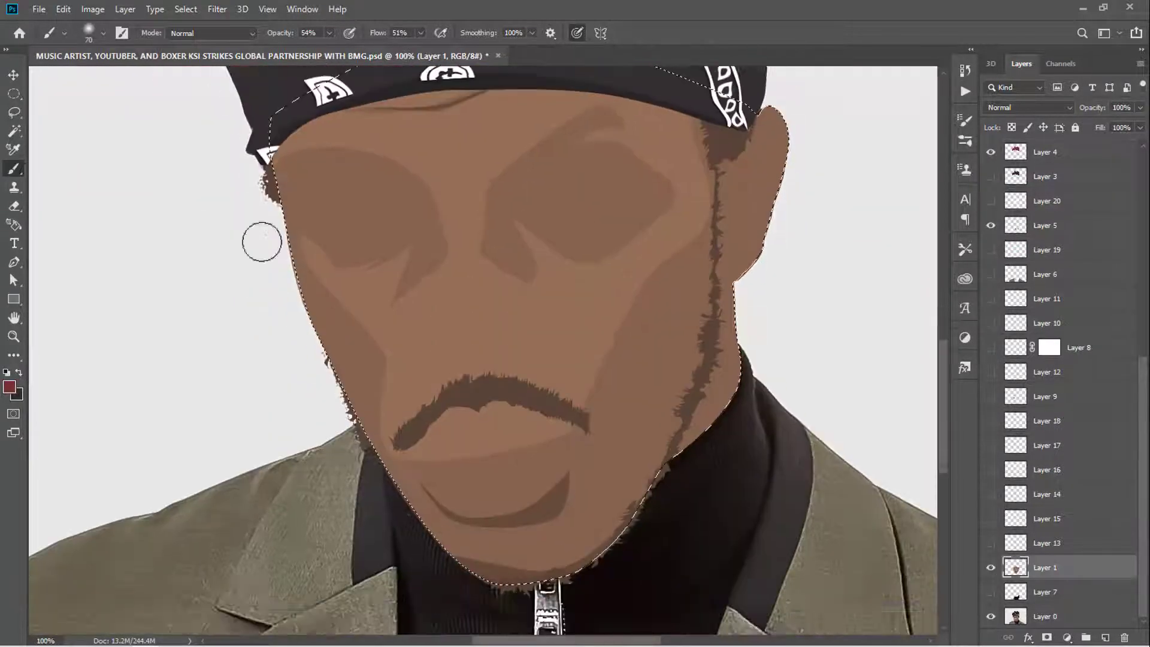
{"action": "key", "text": "shift+2"}
{"action": "key", "text": "shift+9"}
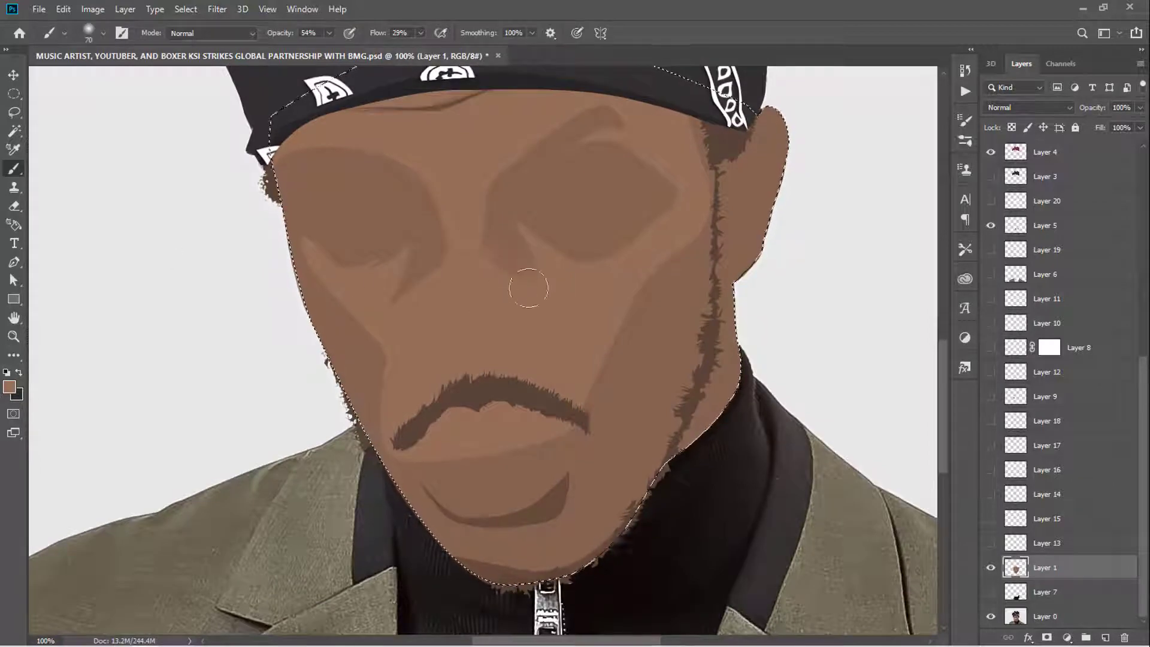
{"action": "left_click", "coordinate": [440, 33]}
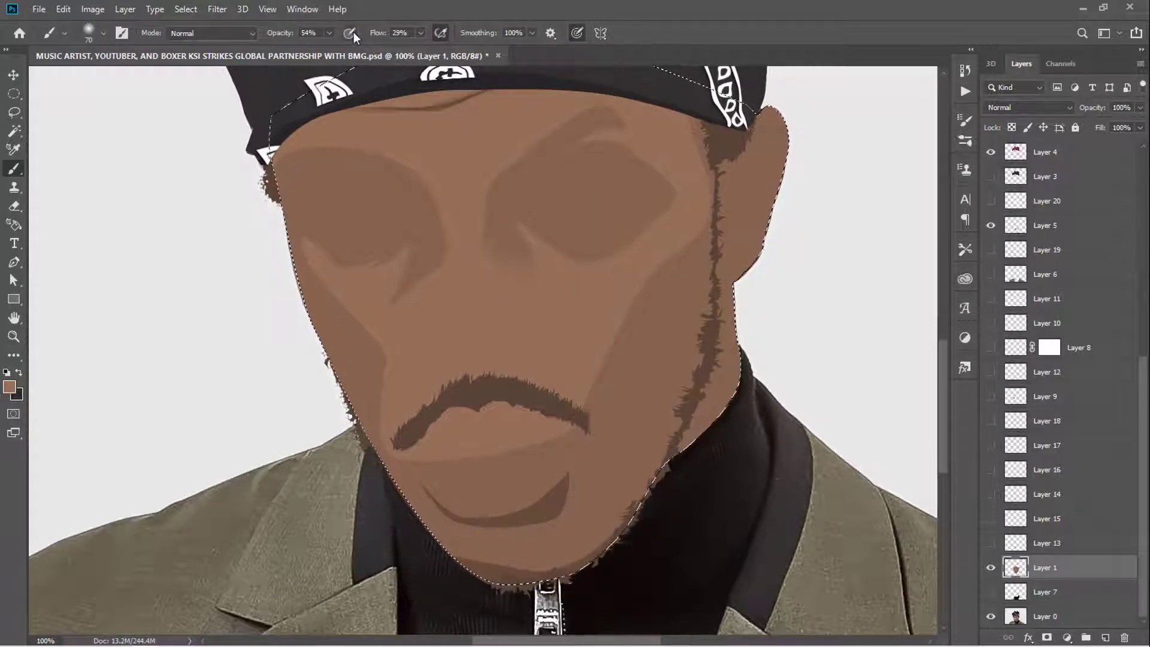
Create the Layer 28 shading layer above the face and clear the selection
{"action": "key", "text": "ctrl+j"}
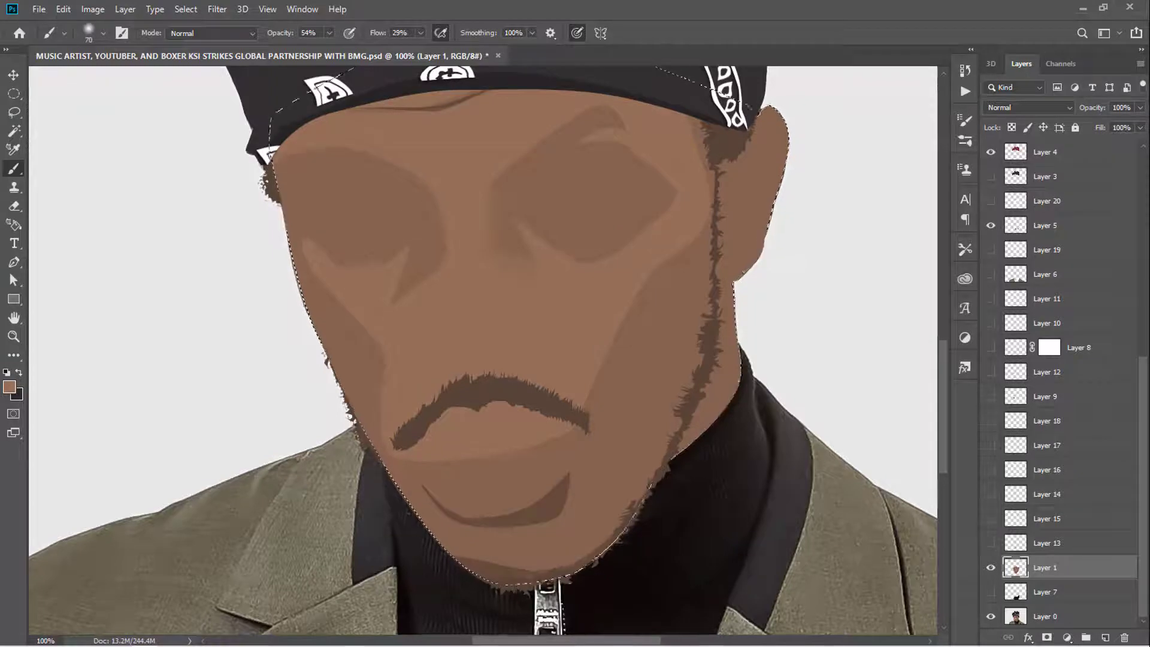
{"action": "key", "text": "ctrl+d"}
{"action": "key", "text": "r"}
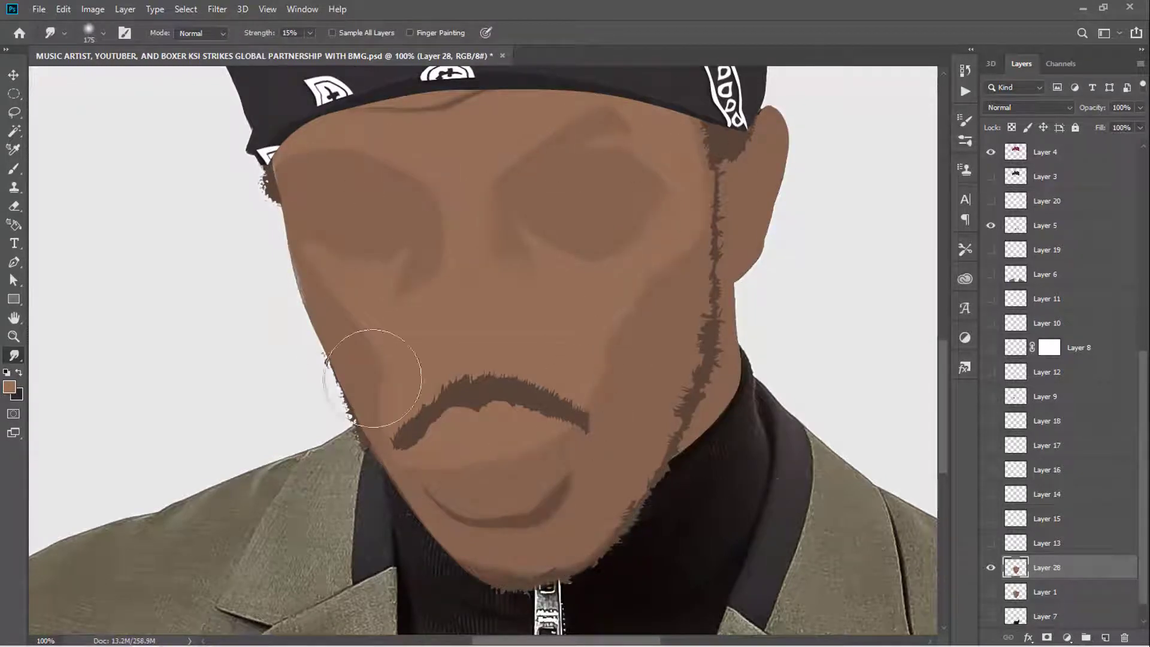
{"action": "scroll", "coordinate": [369, 258], "scroll_direction": "down", "scroll_amount": 3}
{"action": "scroll", "coordinate": [411, 347], "scroll_direction": "up", "scroll_amount": 5}
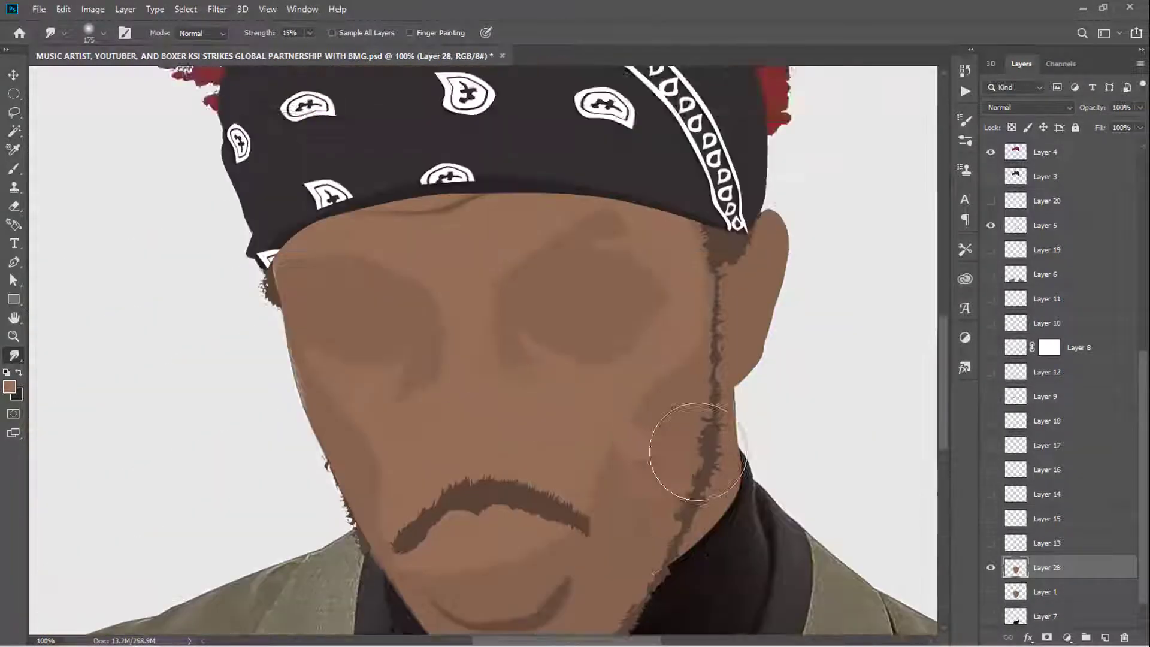
{"action": "key", "text": "ctrl+minus"}
{"action": "key", "text": "ctrl+minus"}
{"action": "key", "text": "ctrl+minus"}
Brush soft shadows over the forehead and eyes at size 250, then smaller; show Layers 13 and 15
{"action": "key", "text": "b"}
{"action": "scroll", "coordinate": [616, 437], "scroll_direction": "up", "scroll_amount": 3}
{"action": "scroll", "coordinate": [616, 437], "scroll_direction": "down", "scroll_amount": 3}
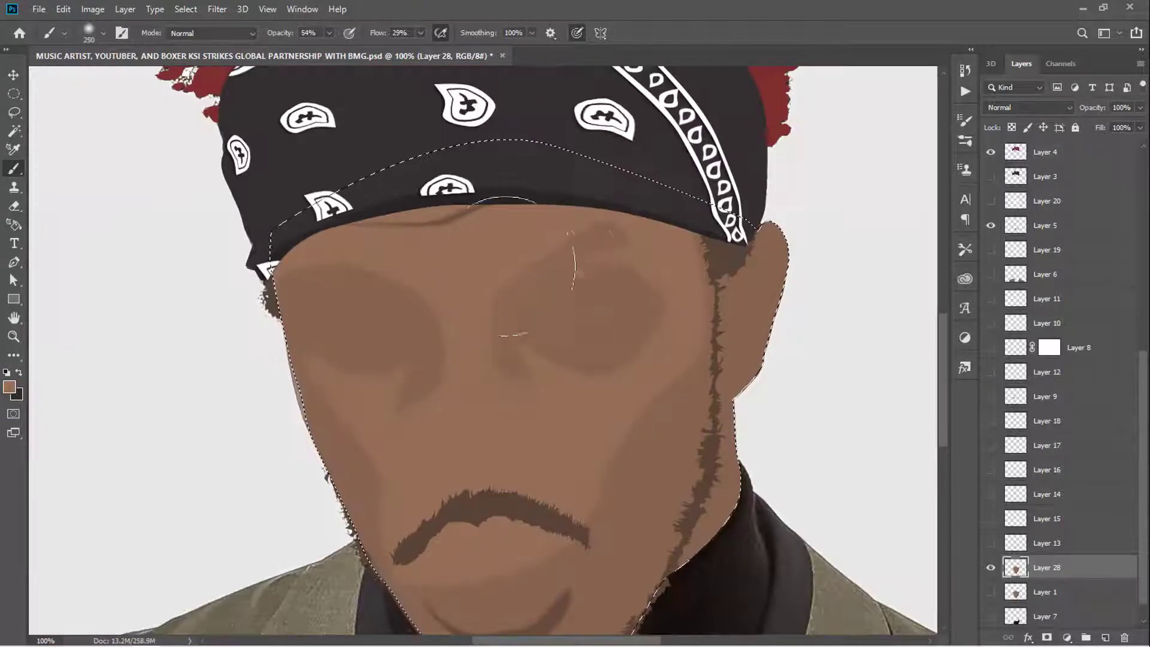
{"action": "key", "text": "bracketright"}
{"action": "key", "text": "bracketright"}
{"action": "key", "text": "bracketright"}
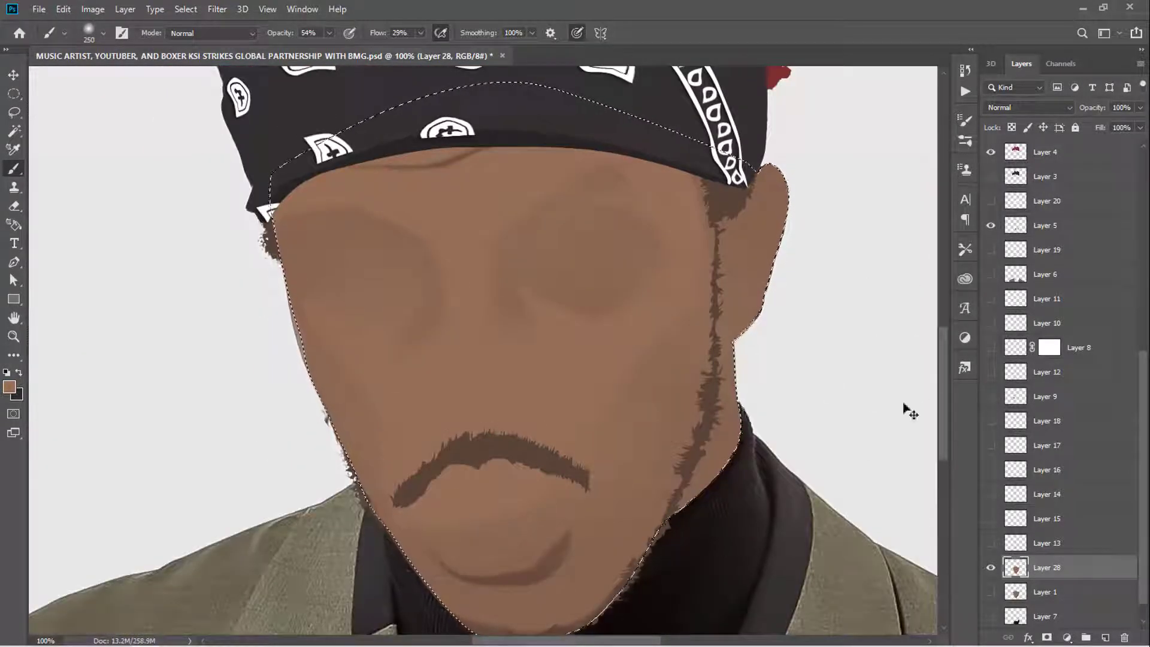
{"action": "scroll", "coordinate": [847, 295], "scroll_direction": "down", "scroll_amount": 3}
{"action": "scroll", "coordinate": [758, 339], "scroll_direction": "down", "scroll_amount": 3}
{"action": "scroll", "coordinate": [570, 488], "scroll_direction": "up", "scroll_amount": 3}
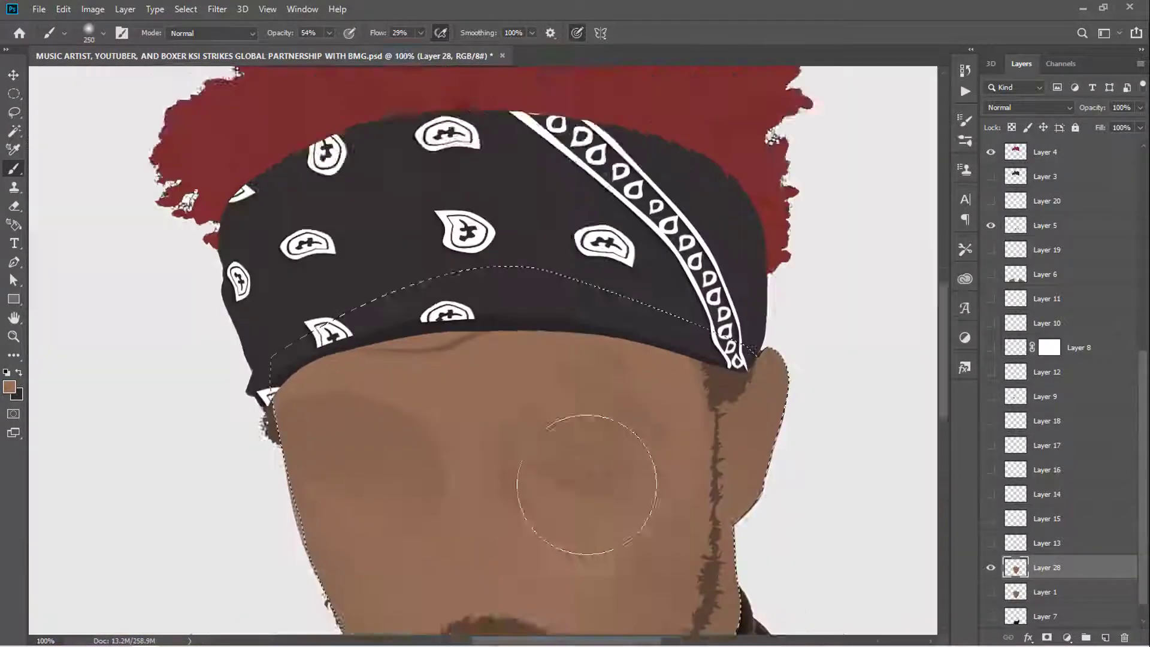
{"action": "scroll", "coordinate": [531, 380], "scroll_direction": "down", "scroll_amount": 2}
{"action": "key", "text": "bracketleft"}
{"action": "key", "text": "bracketleft"}
{"action": "key", "text": "bracketleft"}
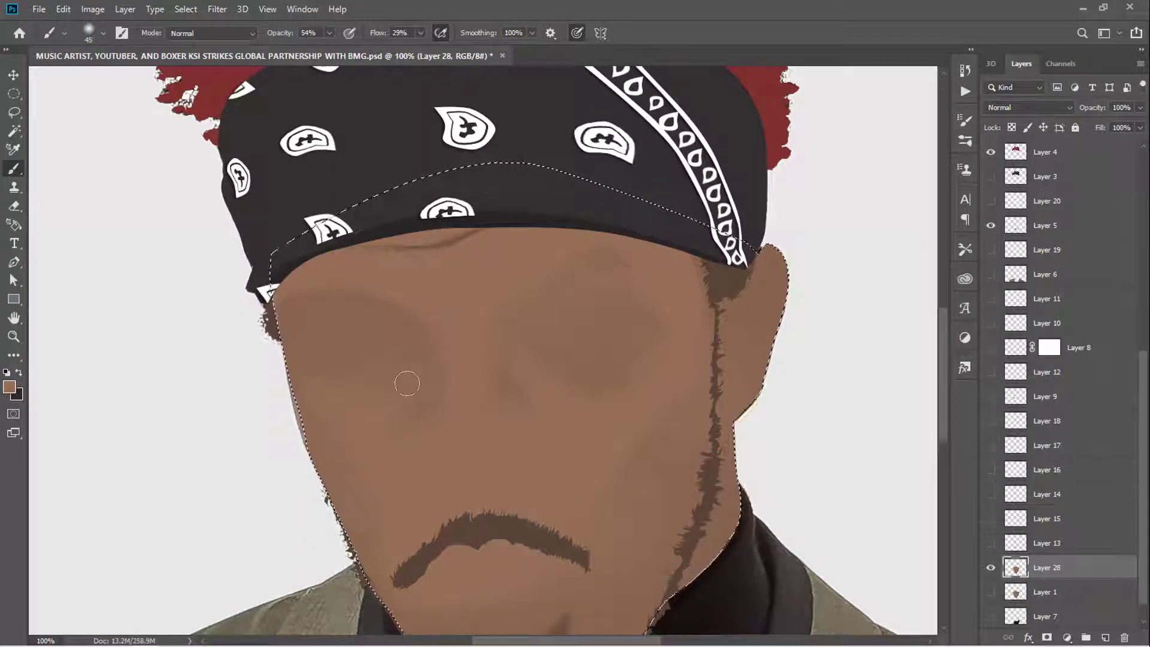
{"action": "scroll", "coordinate": [650, 521], "scroll_direction": "down", "scroll_amount": 3}
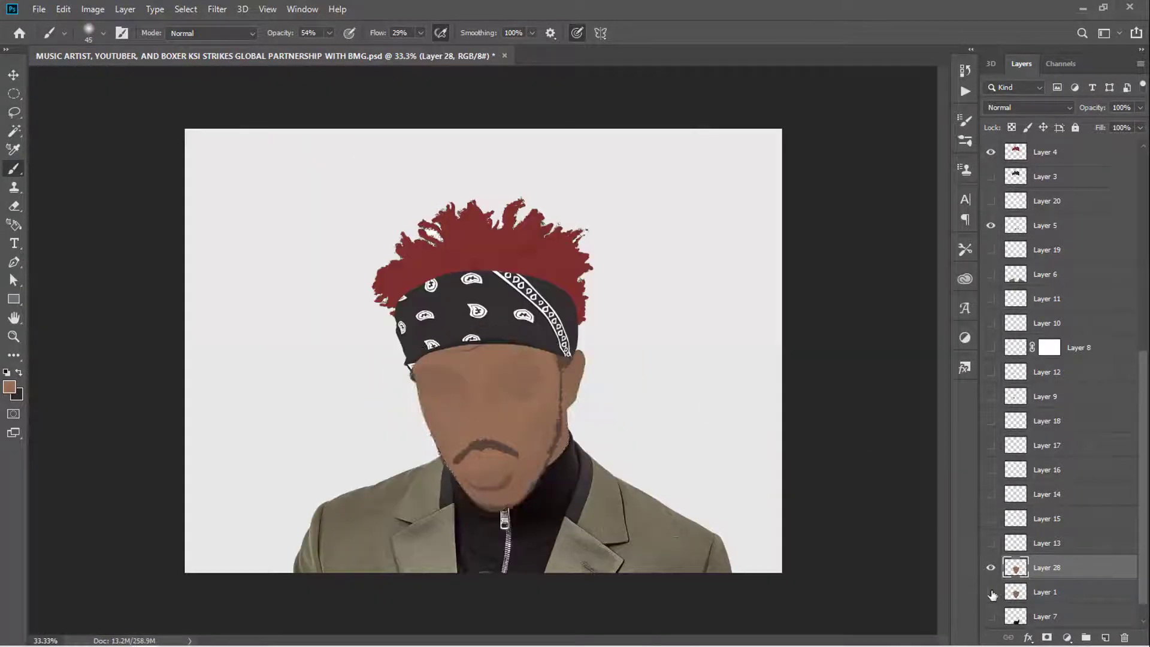
{"action": "scroll", "coordinate": [483, 359], "scroll_direction": "up", "scroll_amount": 3}
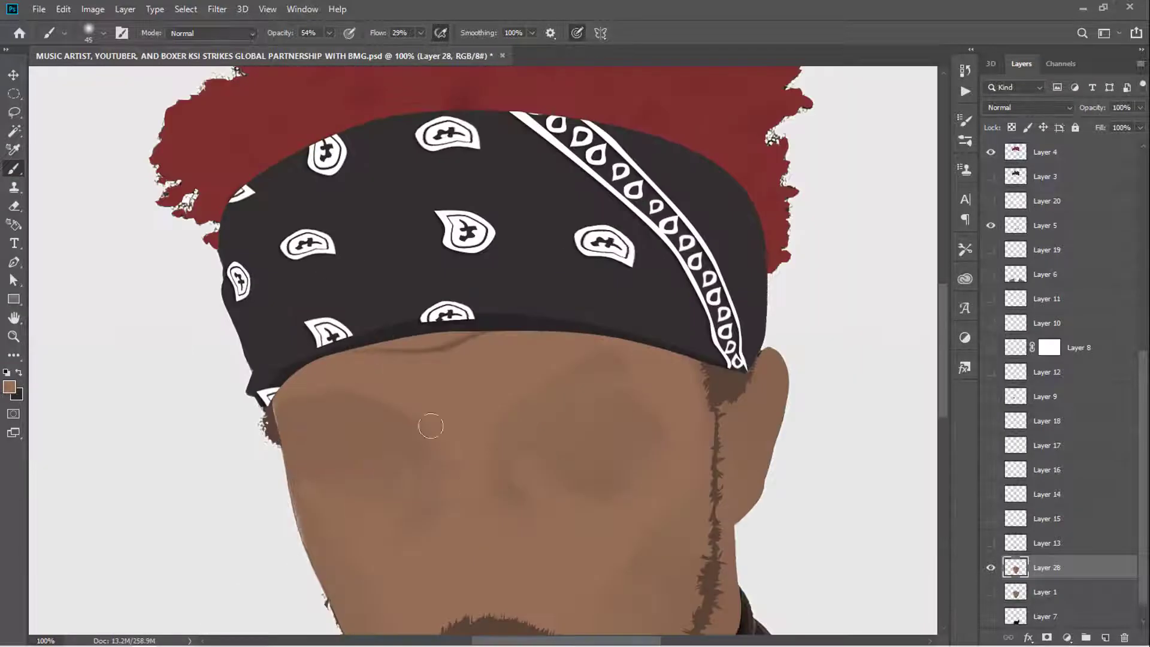
{"action": "scroll", "coordinate": [430, 426], "scroll_direction": "down", "scroll_amount": 3}
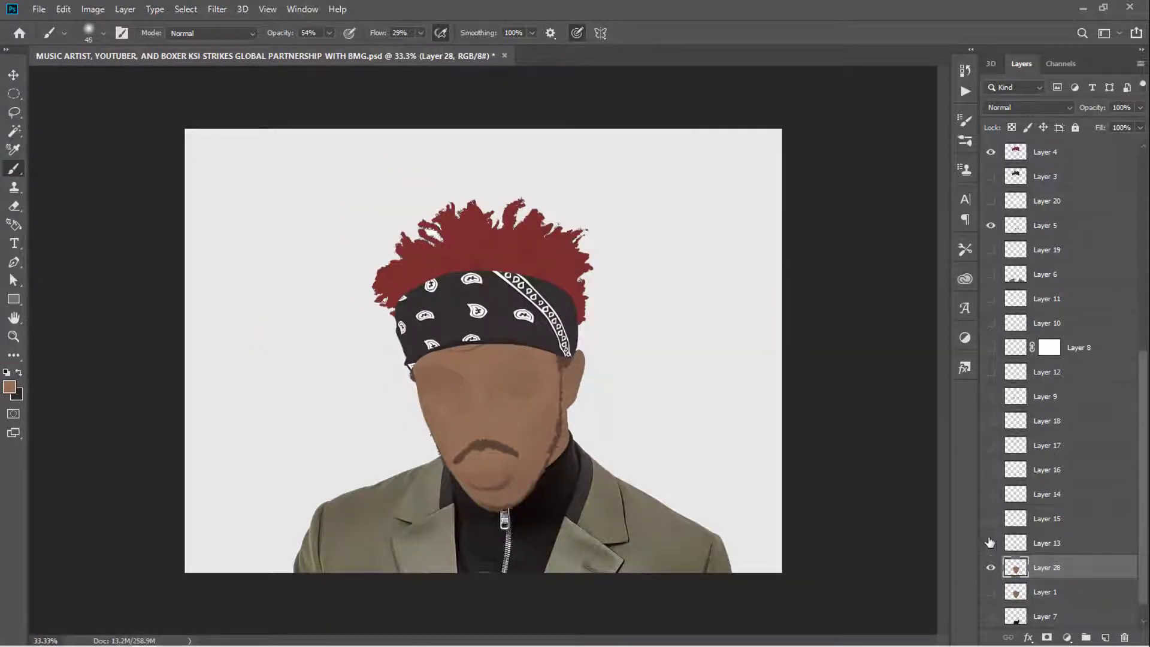
{"action": "left_click_drag", "start_coordinate": [991, 543], "coordinate": [991, 470]}
Show Layer 16 and lower lip Layers 13 and 15 to about 66% and 62% opacity
{"action": "left_click", "coordinate": [1047, 542]}
{"action": "left_click", "coordinate": [1140, 108]}
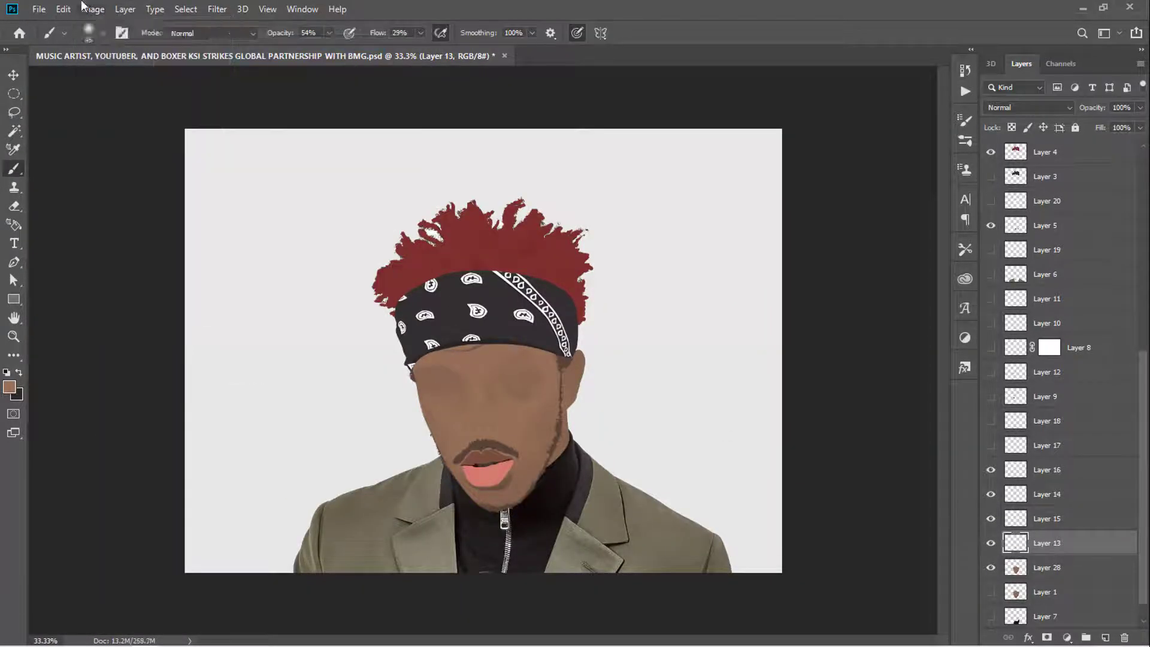
{"action": "left_click_drag", "start_coordinate": [1138, 126], "coordinate": [1113, 124]}
{"action": "left_click", "coordinate": [1047, 519]}
{"action": "left_click", "coordinate": [1140, 107]}
Paint sampled hair red beside the ears, keeping it off the face, and show Layer 18 nose shading
{"action": "left_click", "coordinate": [1047, 225]}
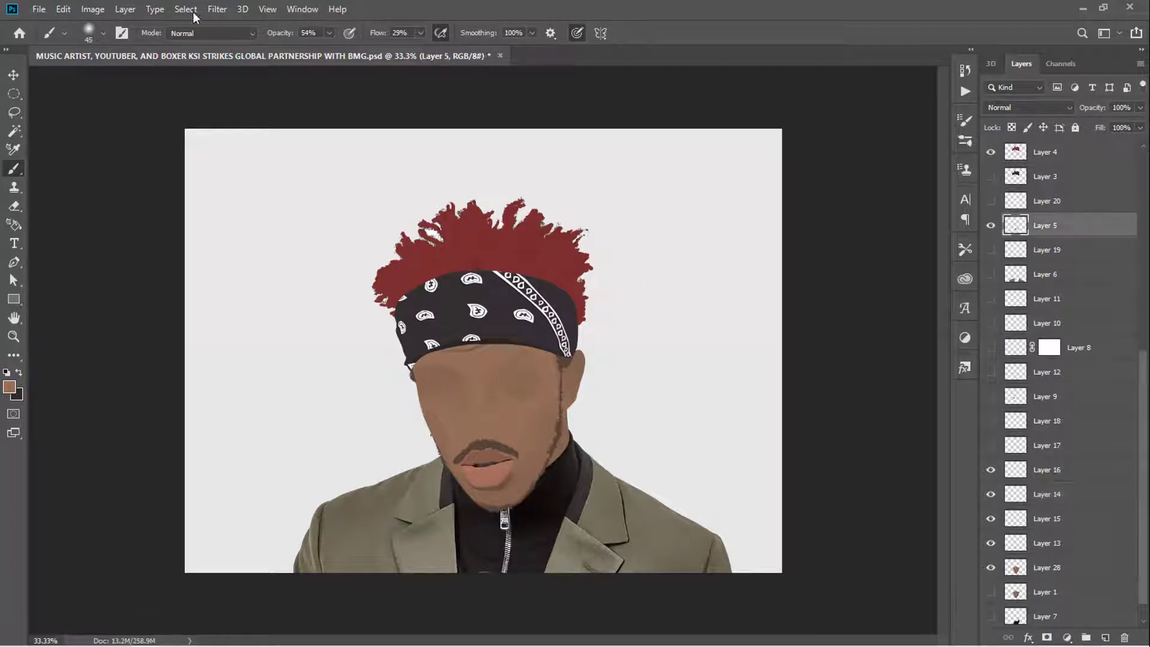
{"action": "key", "text": "i"}
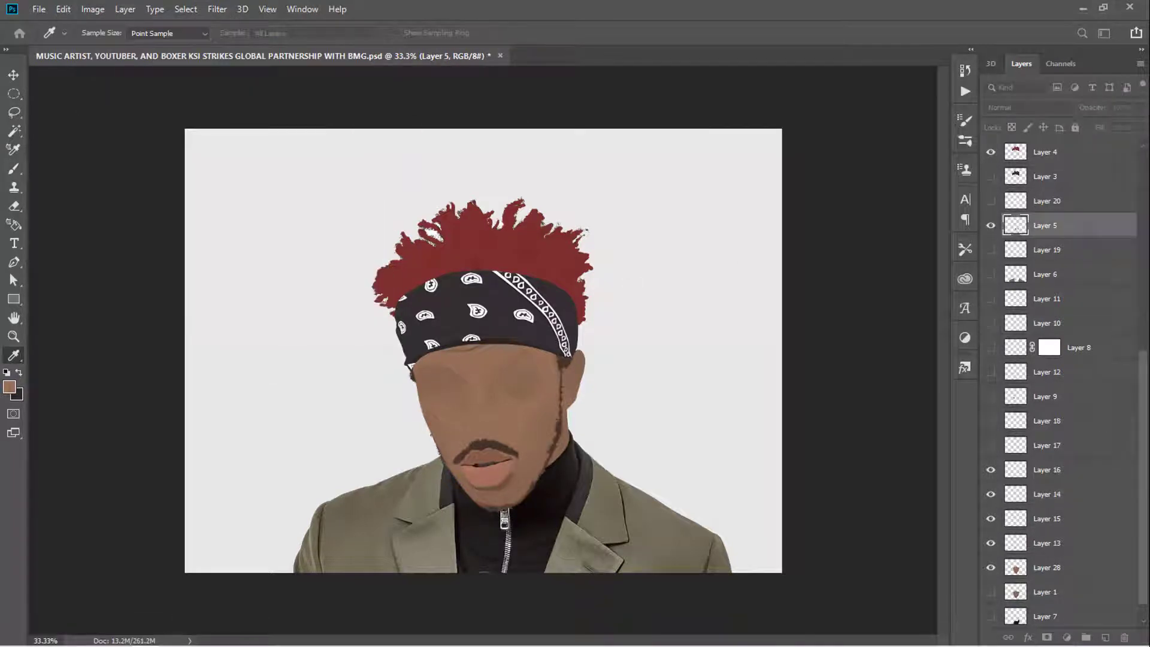
{"action": "key", "text": "ctrl+shift+d"}
{"action": "key", "text": "alt+bracketright"}
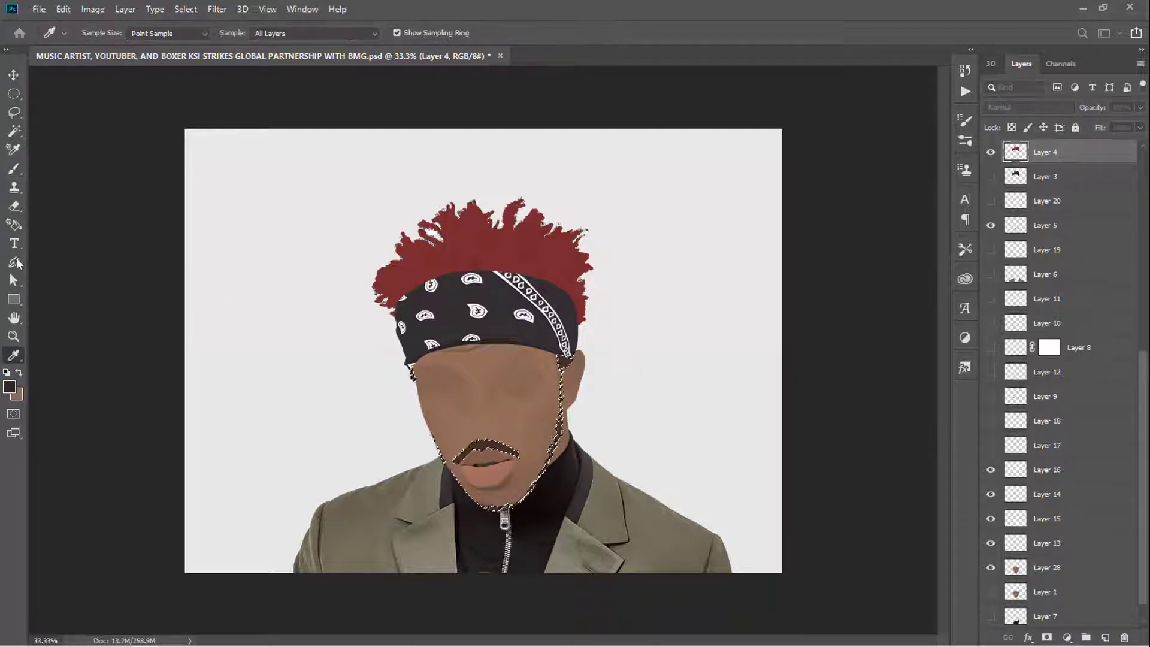
{"action": "key", "text": "b"}
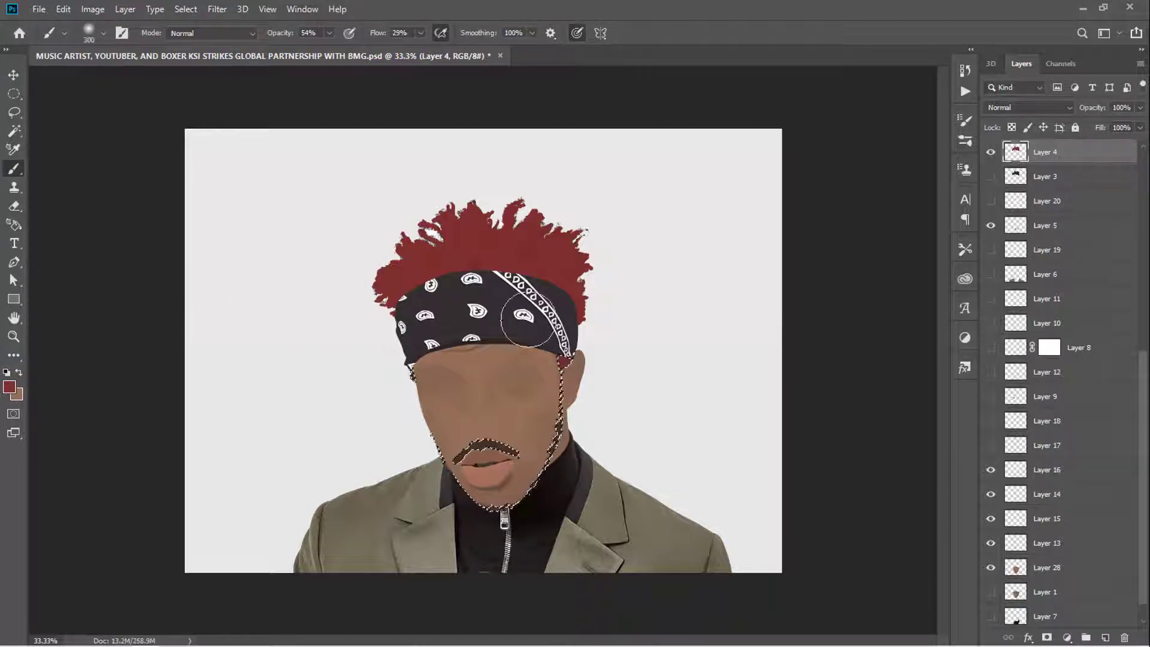
{"action": "key", "text": "ctrl+d"}
{"action": "key", "text": "bracketright"}
{"action": "key", "text": "bracketright"}
{"action": "key", "text": "bracketright"}
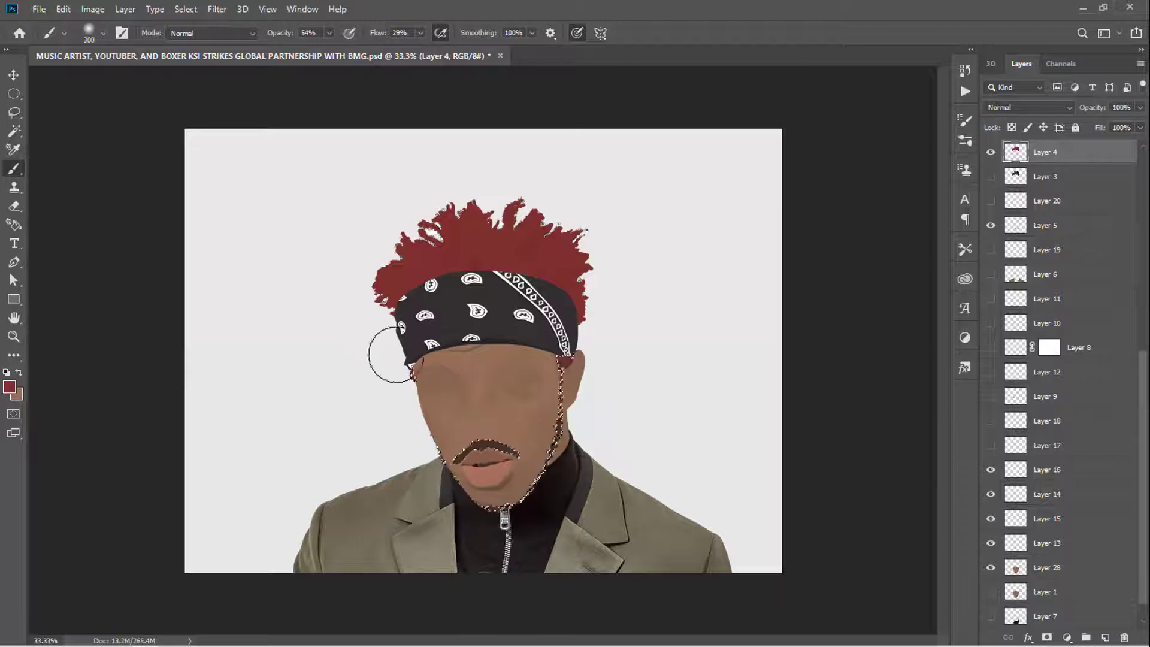
{"action": "left_click", "coordinate": [992, 421]}
Smudge the Layer 18 ear and face shading to blend it smoothly
{"action": "scroll", "coordinate": [485, 420], "scroll_direction": "up", "scroll_amount": 3}
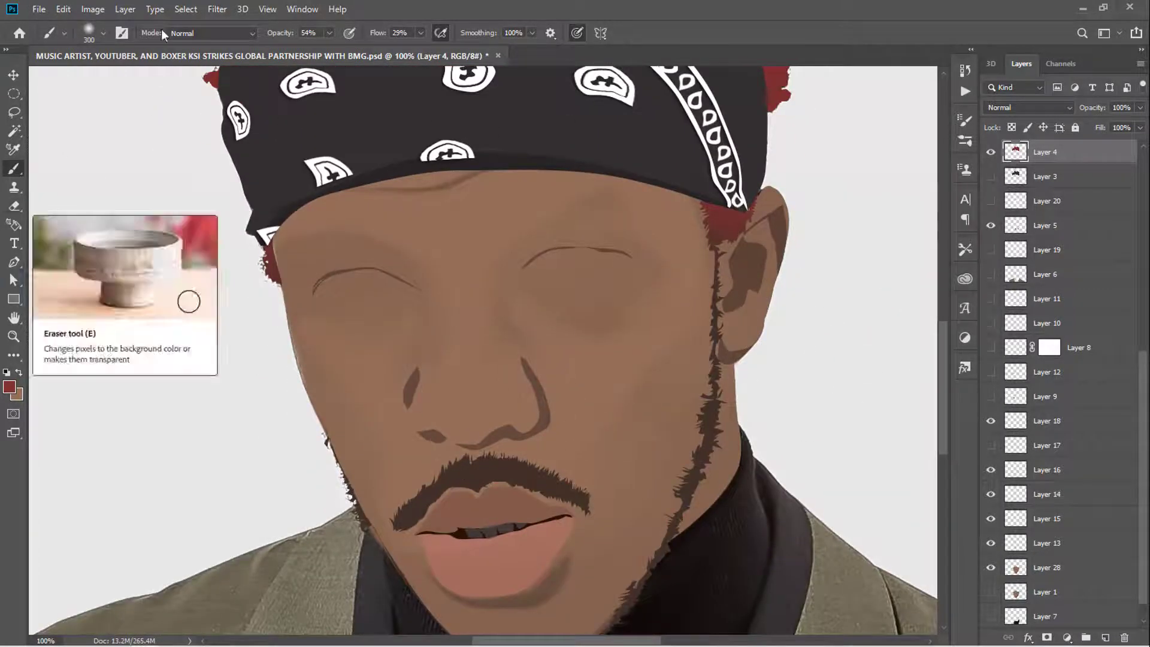
{"action": "key", "text": "r"}
{"action": "left_click", "coordinate": [584, 383], "text": "ctrl"}
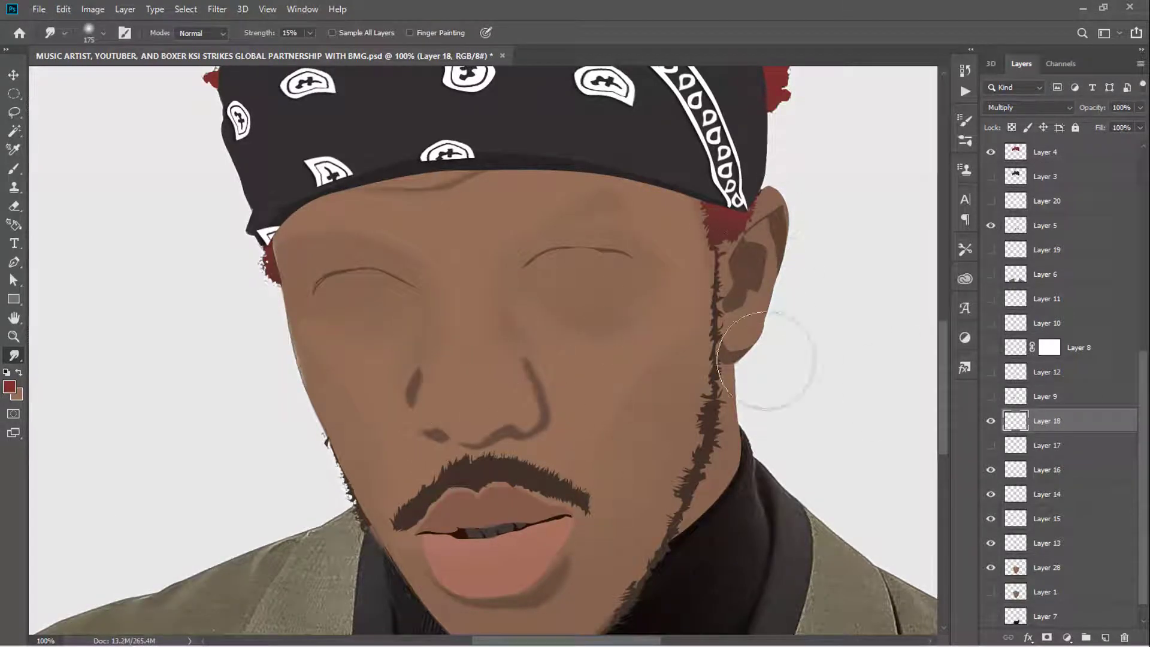
{"action": "key", "text": "bracketleft"}
{"action": "key", "text": "bracketleft"}
{"action": "key", "text": "bracketleft"}
{"action": "key", "text": "bracketright"}
{"action": "key", "text": "bracketright"}
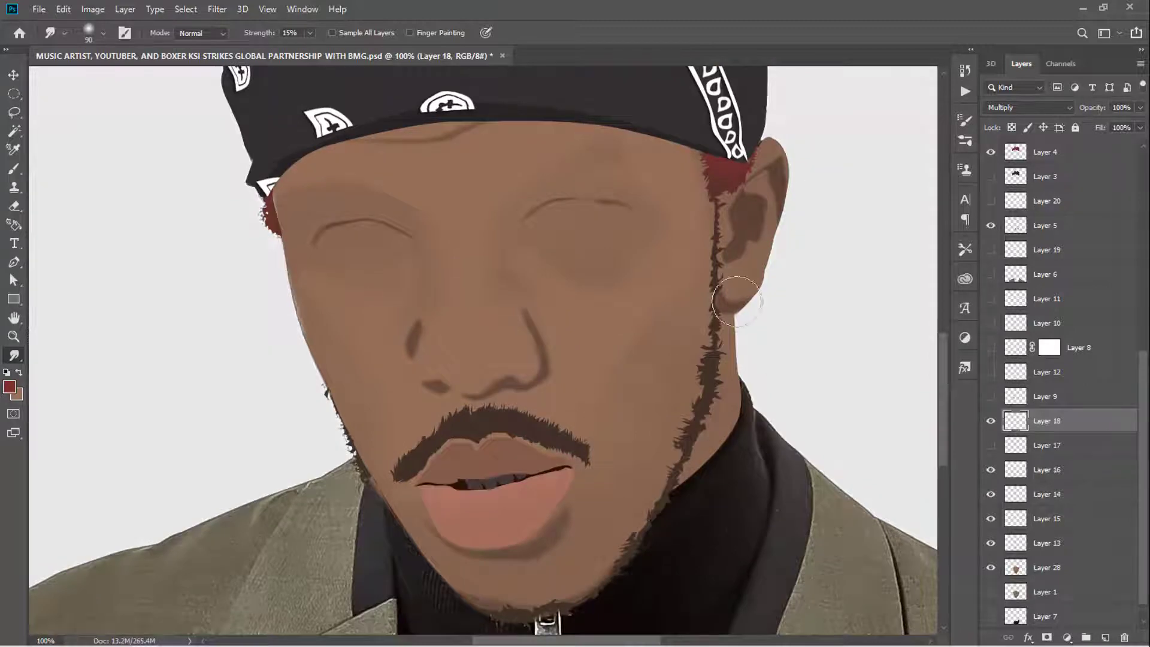
{"action": "scroll", "coordinate": [737, 302], "scroll_direction": "down", "scroll_amount": 1}
Mask out the ear shadow on Layer 18 and smudge the Layer 28 face shading
{"action": "left_click", "coordinate": [15, 169]}
{"action": "left_click", "coordinate": [1047, 637]}
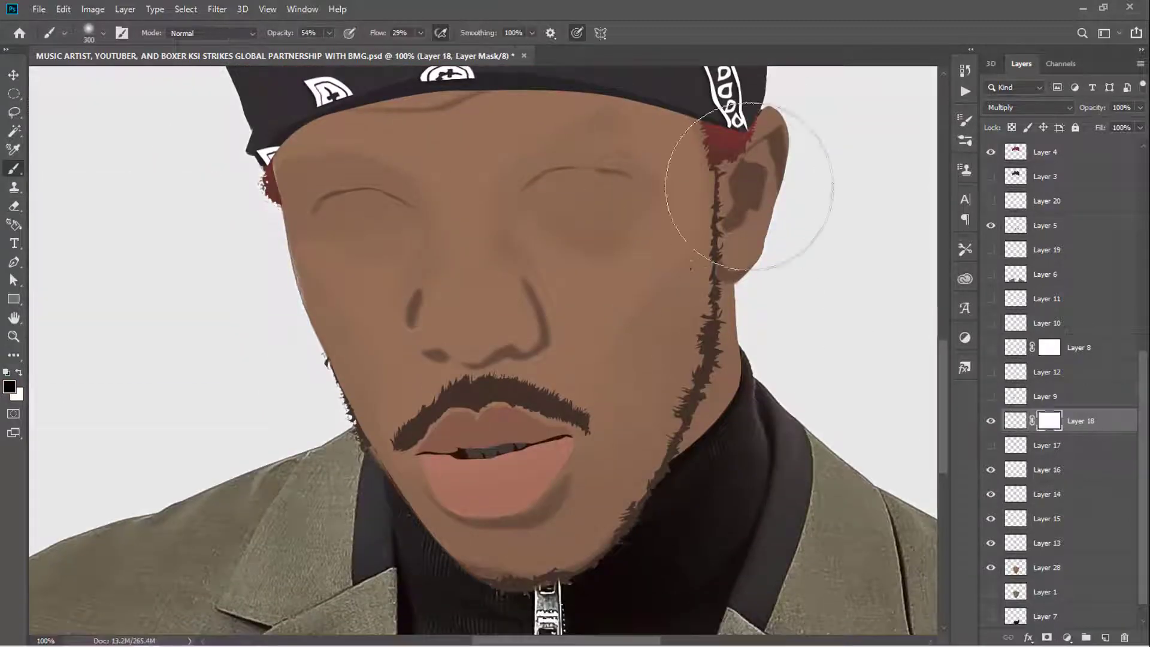
{"action": "left_click_drag", "start_coordinate": [749, 186], "coordinate": [737, 308]}
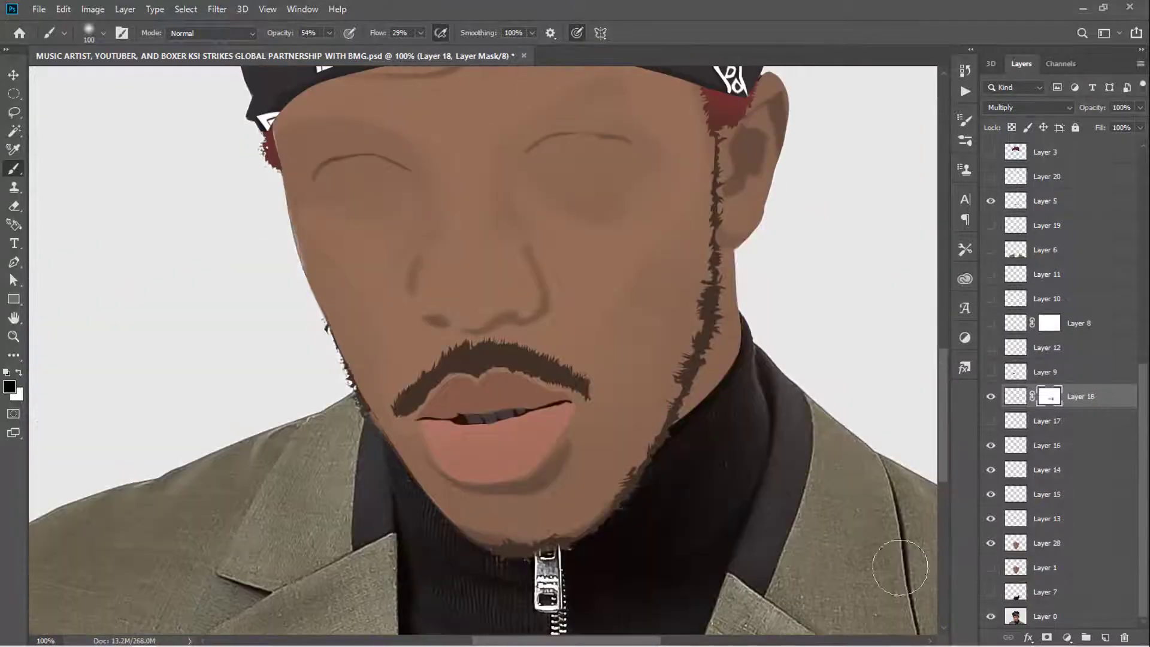
{"action": "left_click", "coordinate": [1047, 543]}
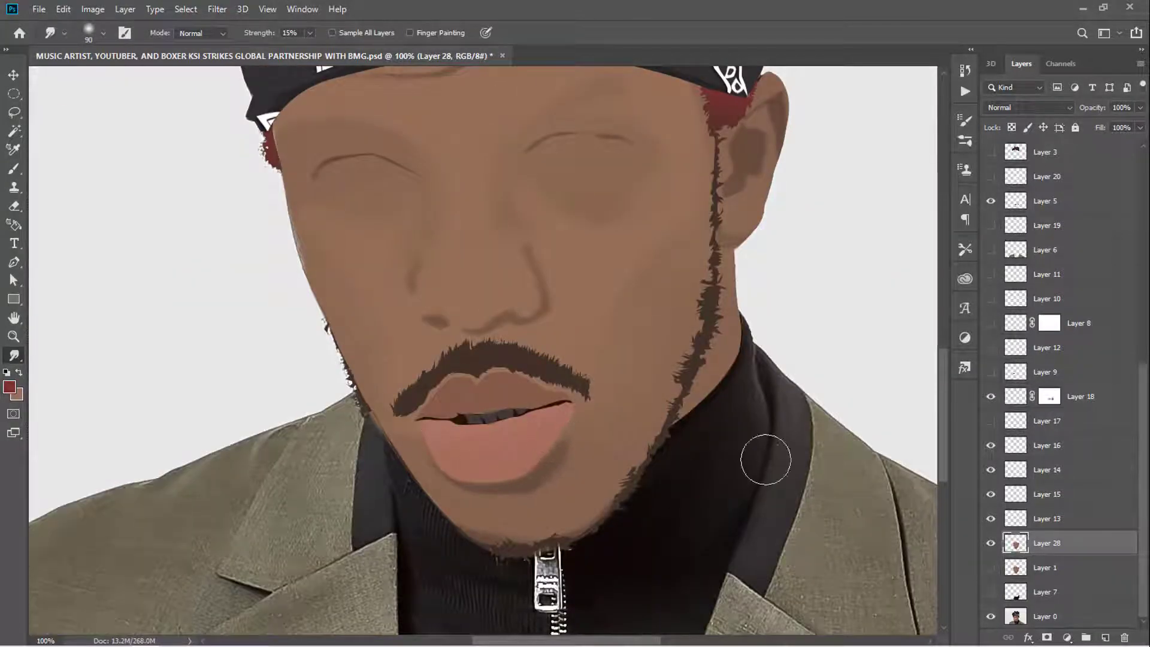
{"action": "key", "text": "ctrl+minus"}
{"action": "key", "text": "ctrl+minus"}
{"action": "key", "text": "ctrl+minus"}
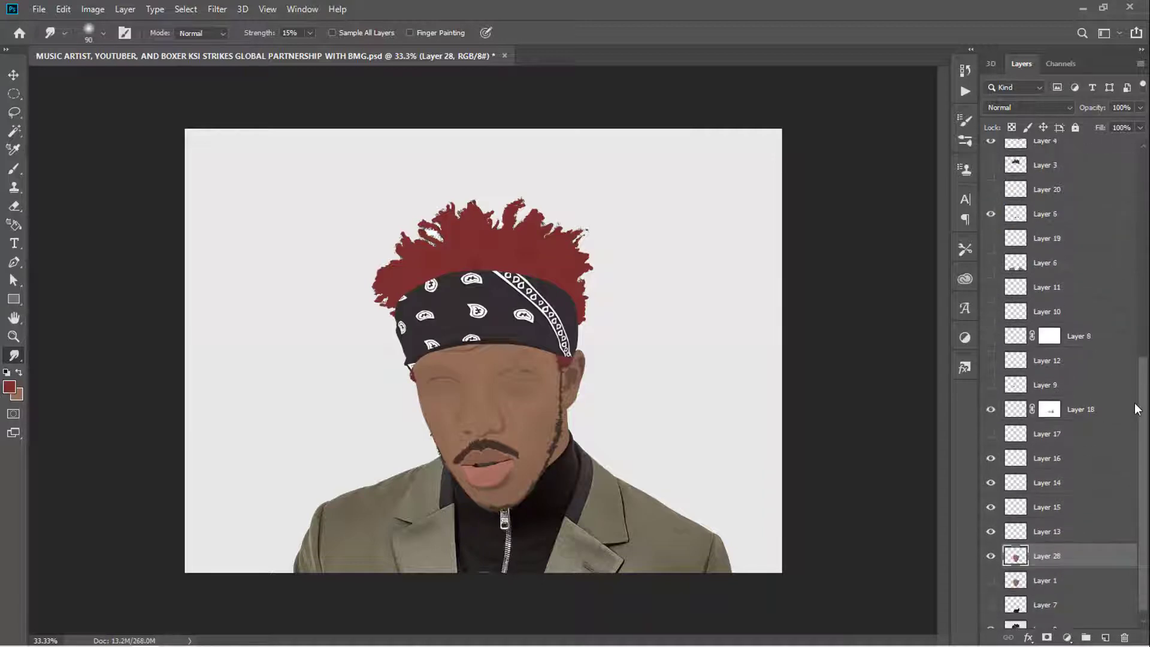
Show the Layer 6 flat jacket and enlarge the smudge brush to work on it
{"action": "scroll", "coordinate": [1054, 359], "scroll_direction": "up", "scroll_amount": 5}
{"action": "scroll", "coordinate": [1044, 466], "scroll_direction": "down", "scroll_amount": 5}
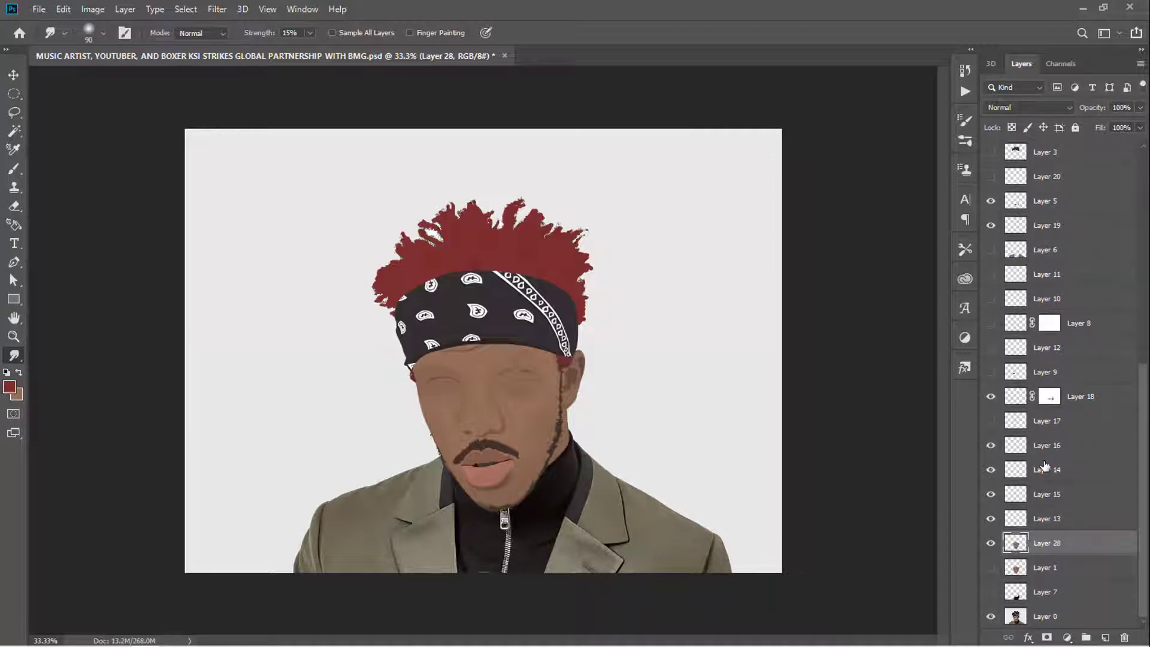
{"action": "scroll", "coordinate": [1044, 466], "scroll_direction": "up", "scroll_amount": 5}
{"action": "left_click", "coordinate": [1045, 372]}
{"action": "left_click", "coordinate": [991, 372]}
{"action": "key", "text": "ctrl+plus"}
{"action": "key", "text": "bracketright"}
{"action": "key", "text": "bracketright"}
{"action": "key", "text": "bracketright"}
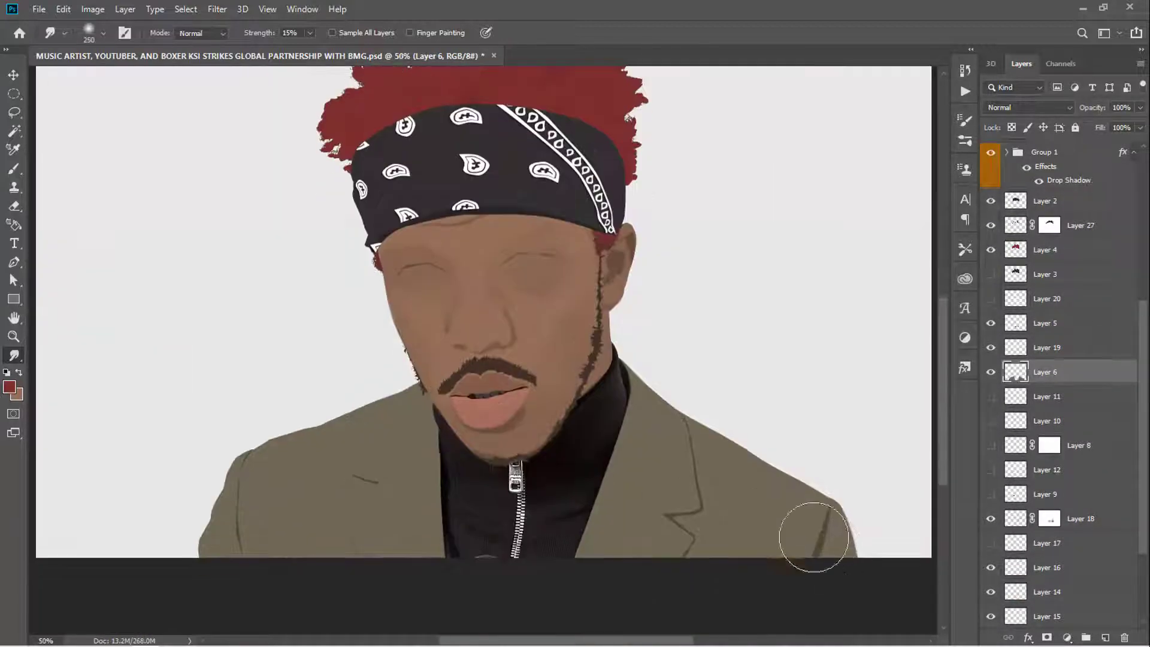
{"action": "scroll", "coordinate": [1118, 321], "scroll_direction": "down", "scroll_amount": 1}
Smooth the Layer 19 turtleneck shading, then hide Layers 1 and 7 to reveal the photo jacket
{"action": "left_click", "coordinate": [1119, 322]}
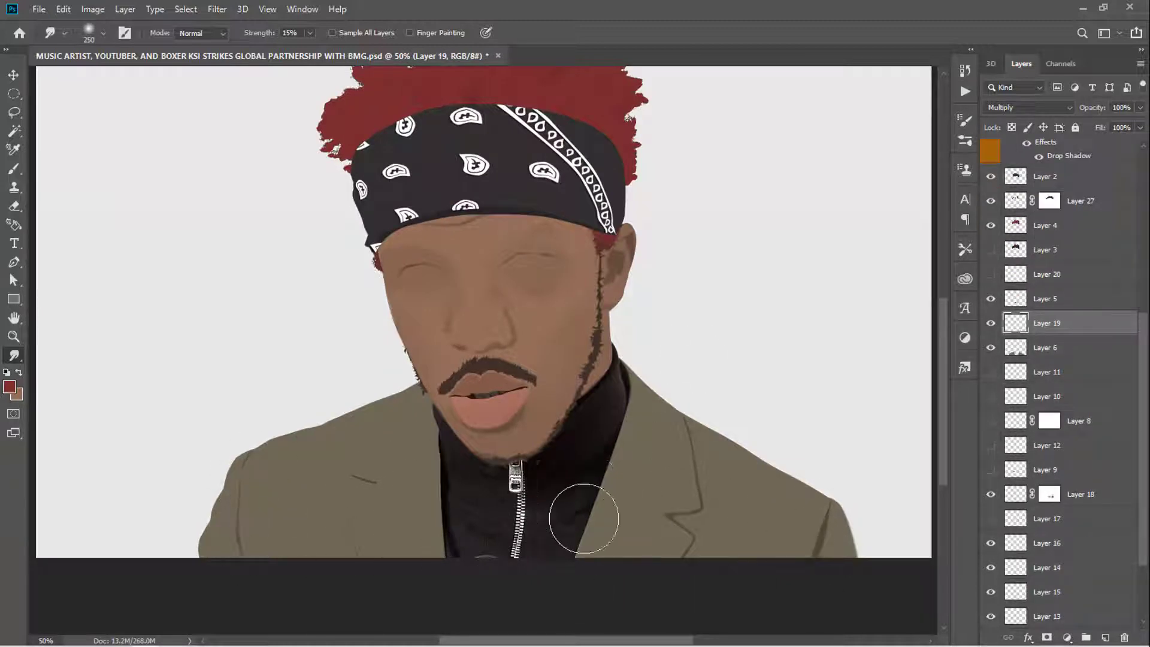
{"action": "scroll", "coordinate": [1054, 359], "scroll_direction": "down", "scroll_amount": 4}
{"action": "left_click", "coordinate": [991, 568]}
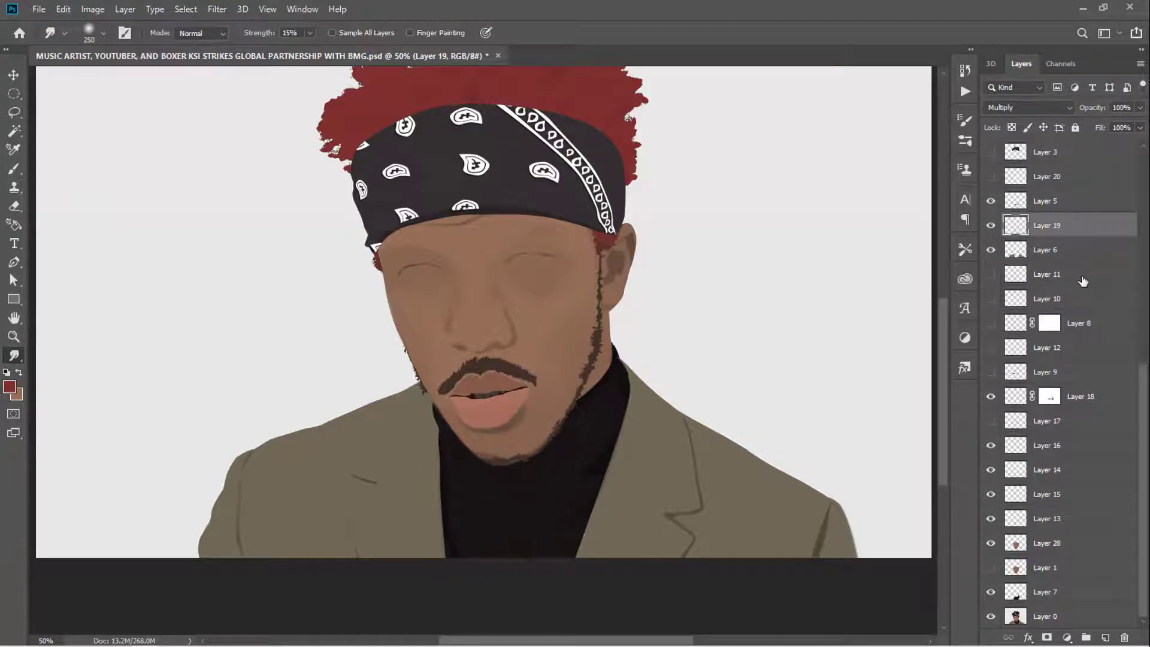
{"action": "left_click", "coordinate": [991, 592]}
Trace both jacket collar lapels with the Pen tool and convert the path to a selection
{"action": "key", "text": "p"}
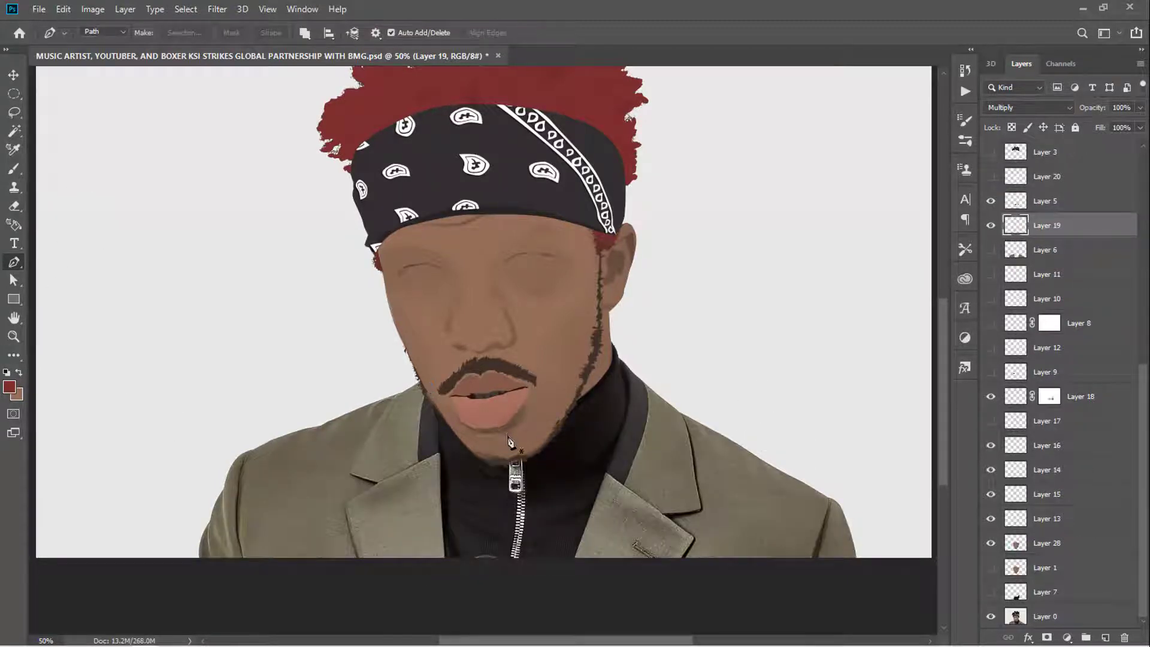
{"action": "key", "text": "ctrl+plus"}
{"action": "left_click", "coordinate": [368, 433]}
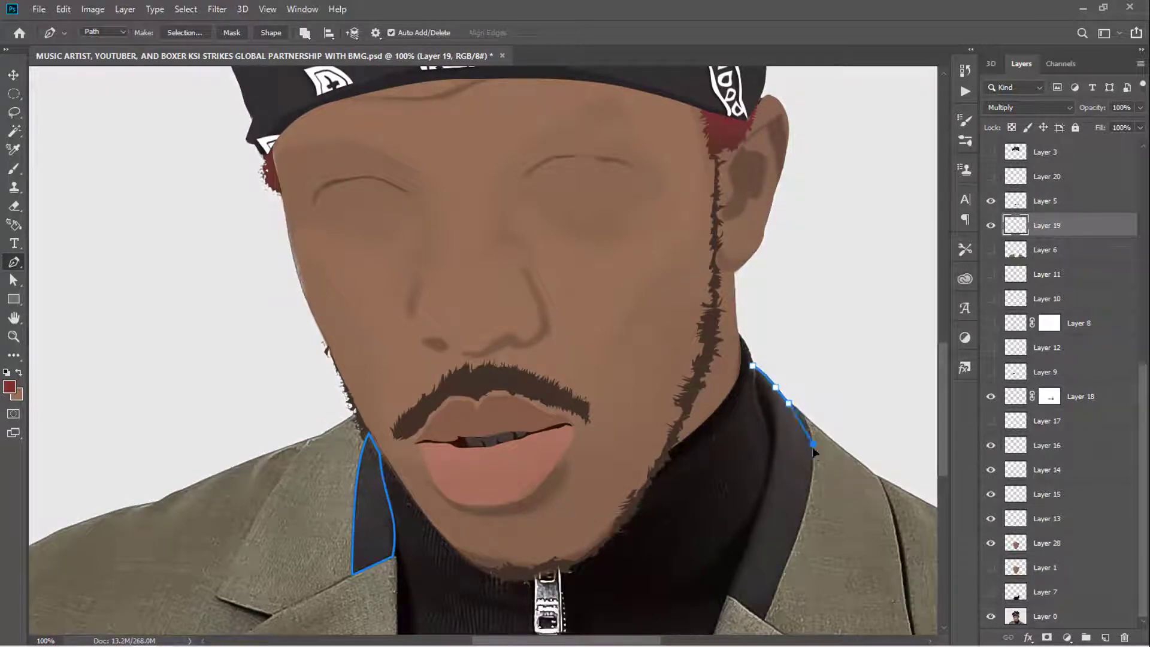
{"action": "left_click_drag", "start_coordinate": [812, 446], "coordinate": [815, 467]}
{"action": "scroll", "coordinate": [797, 507], "scroll_direction": "down", "scroll_amount": 2}
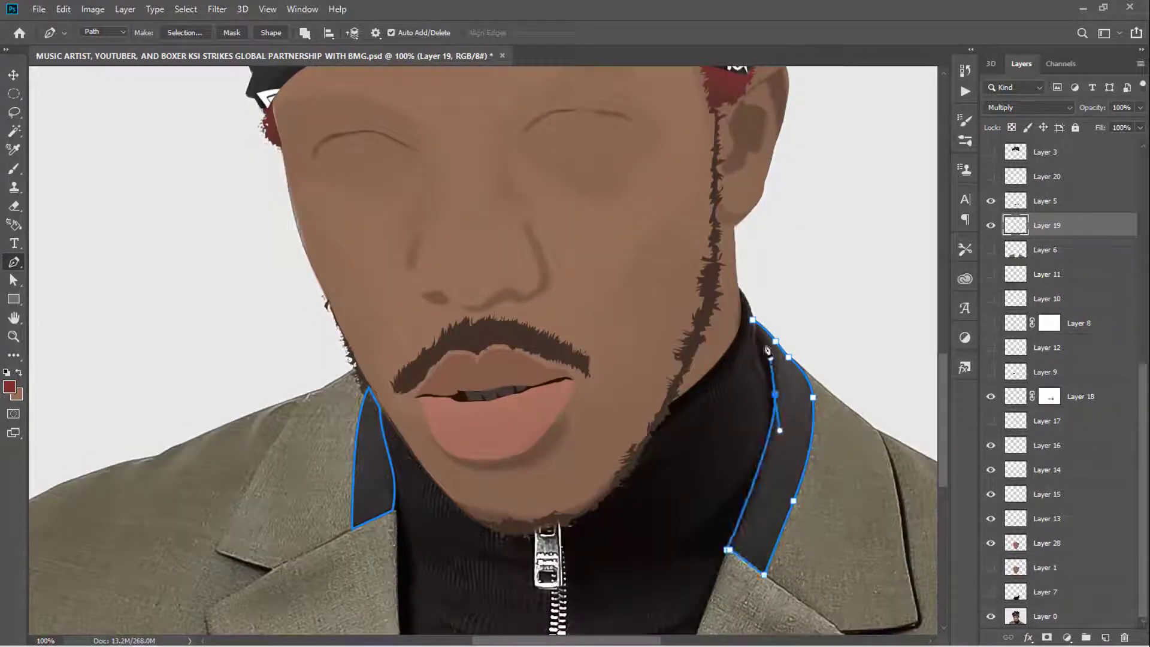
{"action": "key", "text": "ctrl+Return"}
{"action": "scroll", "coordinate": [1063, 300], "scroll_direction": "up", "scroll_amount": 10}
{"action": "scroll", "coordinate": [1063, 270], "scroll_direction": "down", "scroll_amount": 8}
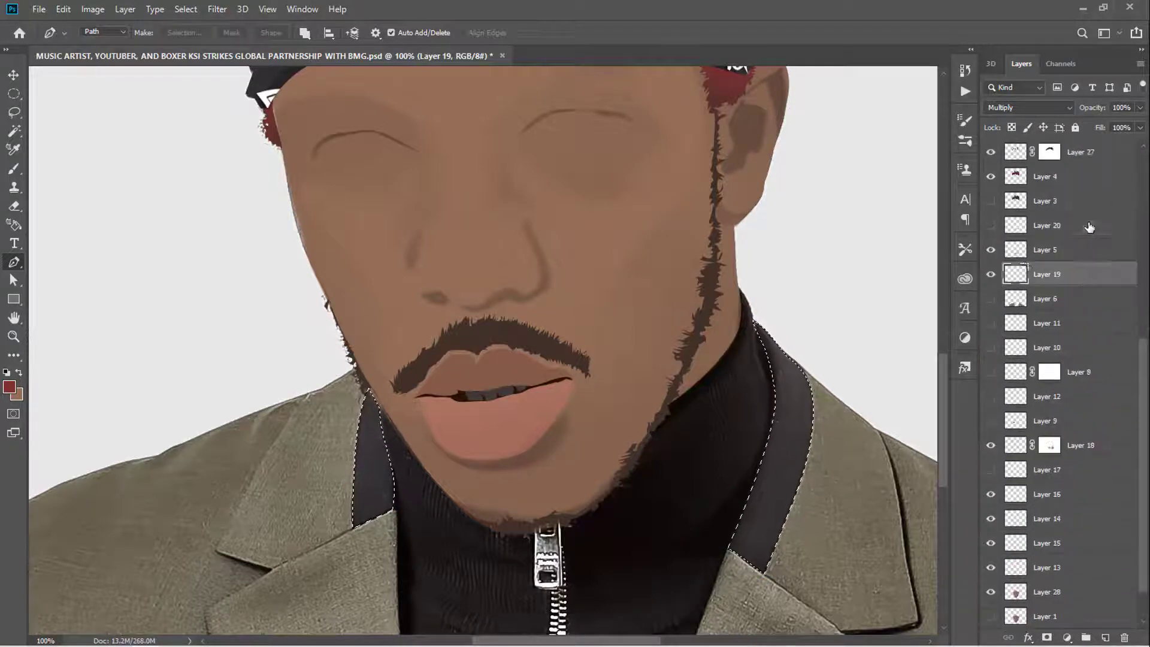
Fill the collar selection dark on a new layer and show the Layer 20 white highlights
{"action": "key", "text": "ctrl+shift+alt+n"}
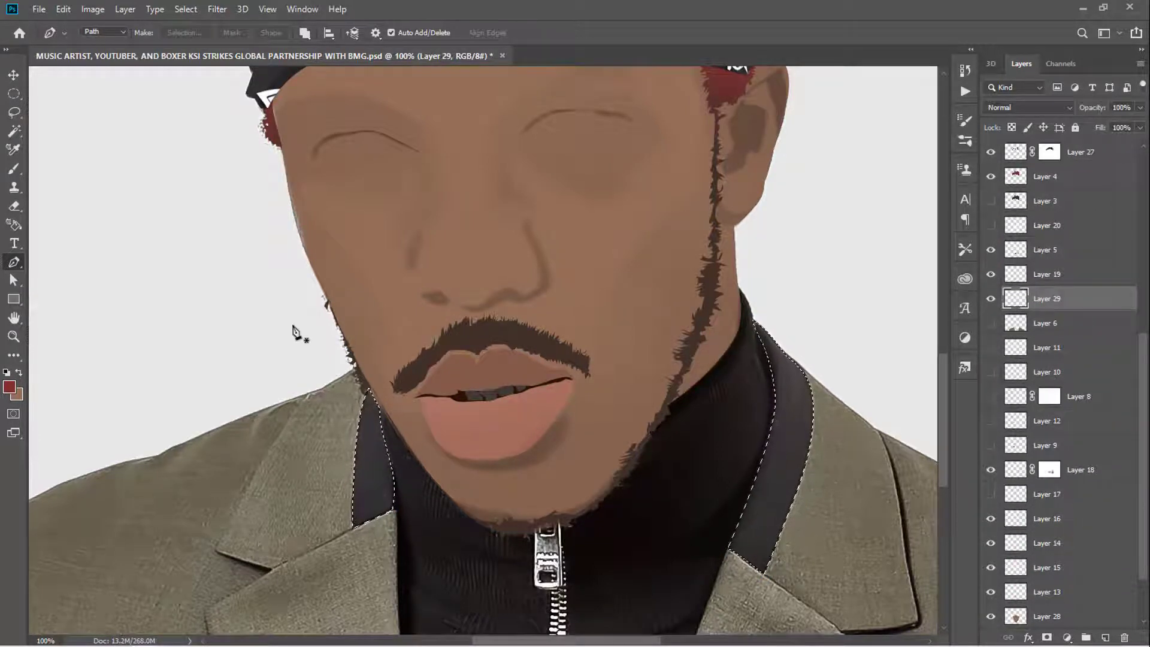
{"action": "key", "text": "g"}
{"action": "key", "text": "shift+g"}
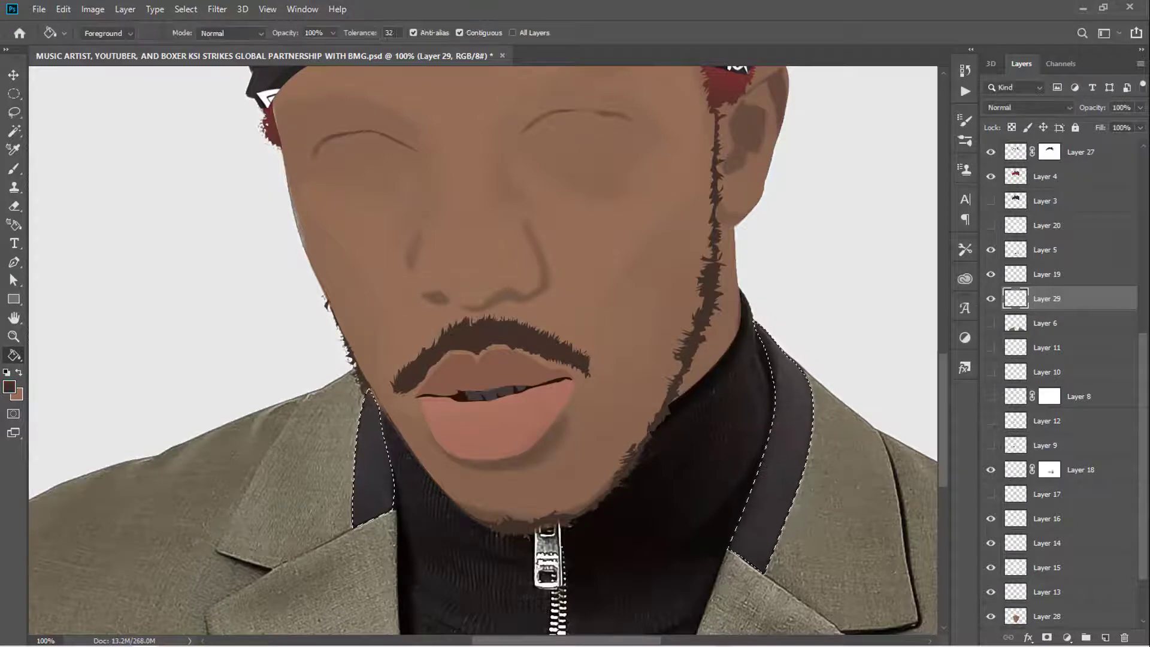
{"action": "left_click", "coordinate": [796, 439]}
{"action": "key", "text": "ctrl+0"}
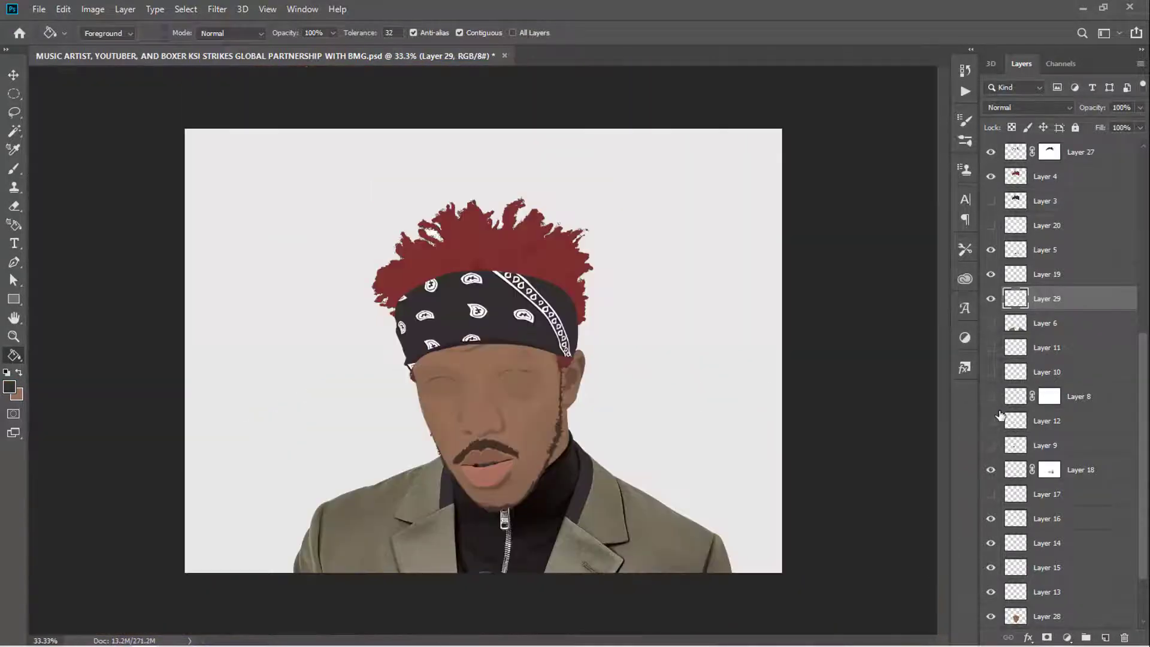
{"action": "left_click", "coordinate": [991, 360]}
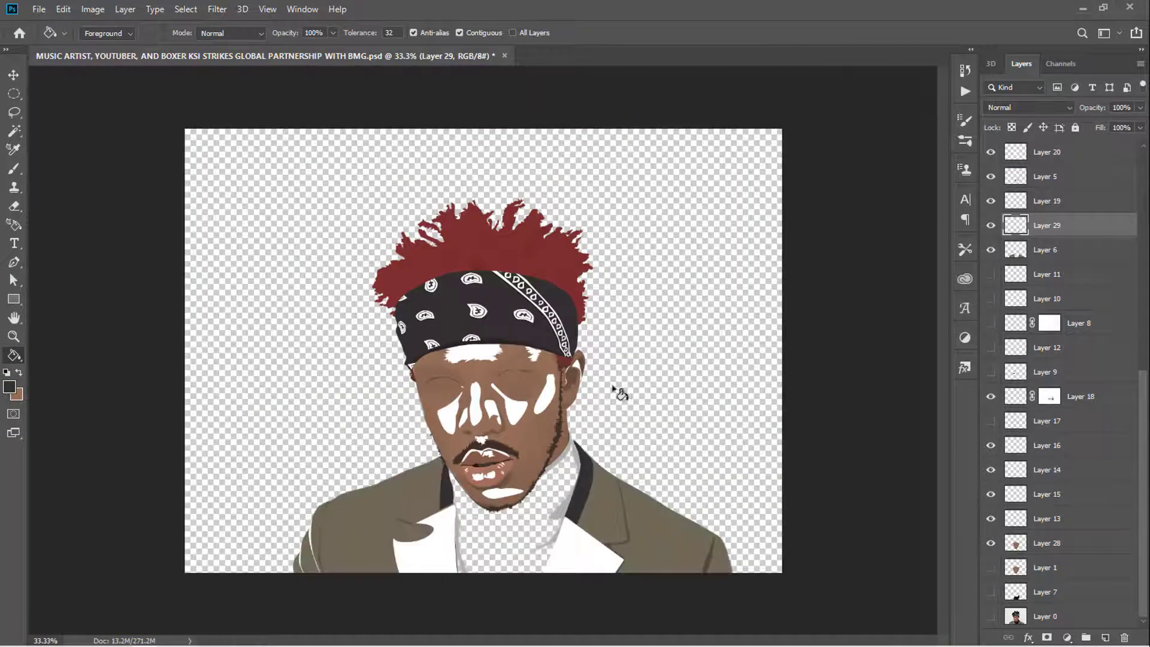
Show the Layer 6 jacket, select highlights Layer 20 and pick the Smudge tool at 15% strength
{"action": "left_click", "coordinate": [991, 592]}
{"action": "scroll", "coordinate": [485, 485], "scroll_direction": "up", "scroll_amount": 2}
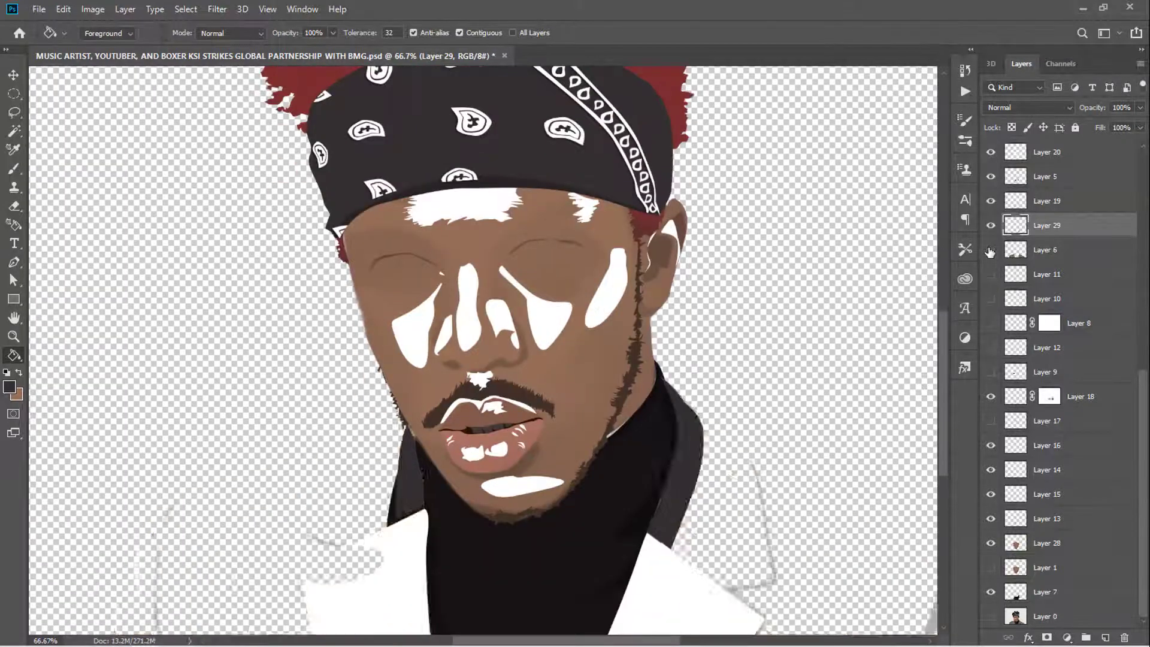
{"action": "left_click", "coordinate": [1054, 250]}
{"action": "key", "text": "e"}
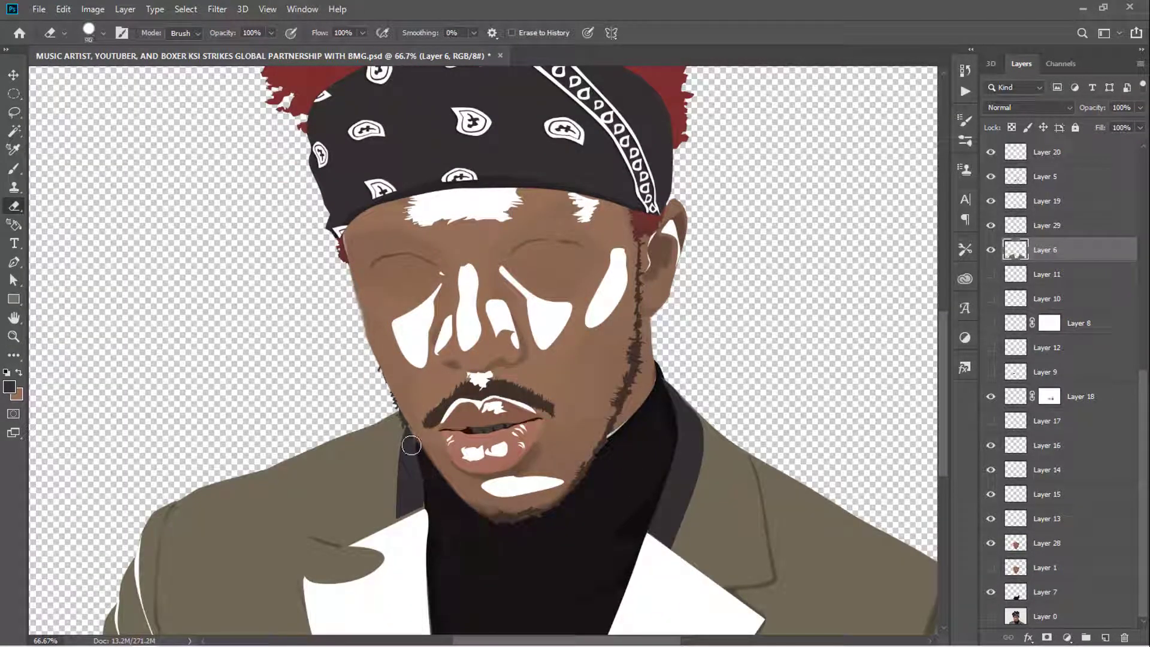
{"action": "scroll", "coordinate": [467, 474], "scroll_direction": "down", "scroll_amount": 1}
{"action": "scroll", "coordinate": [1005, 191], "scroll_direction": "up", "scroll_amount": 2}
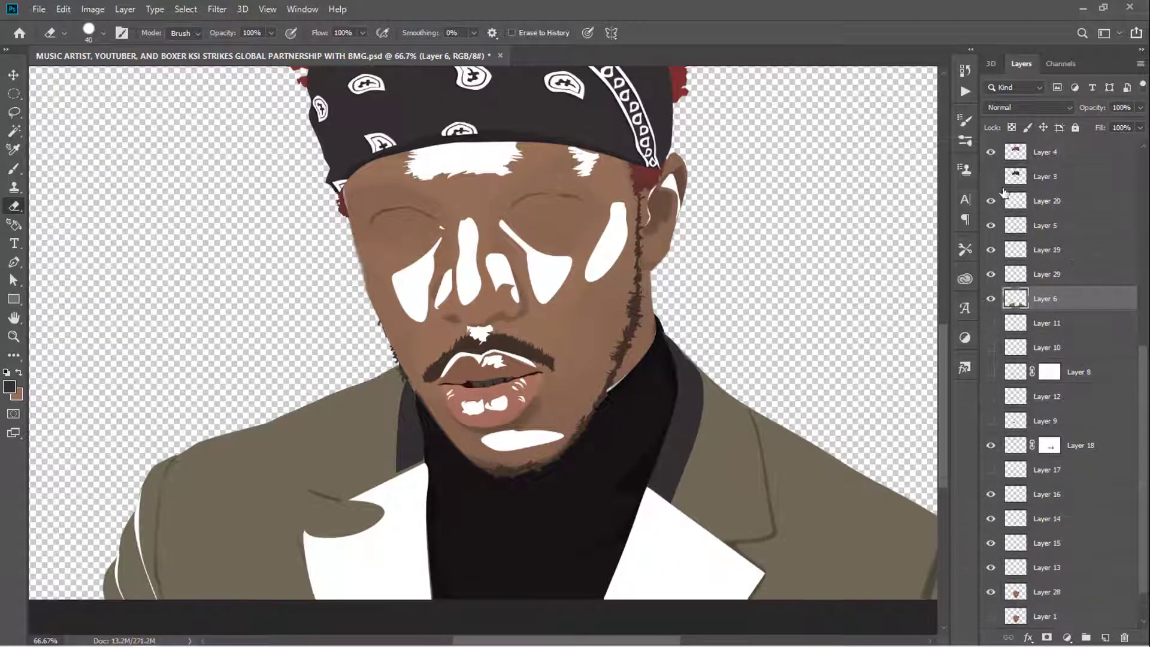
{"action": "left_click", "coordinate": [13, 354]}
{"action": "left_click", "coordinate": [71, 530]}
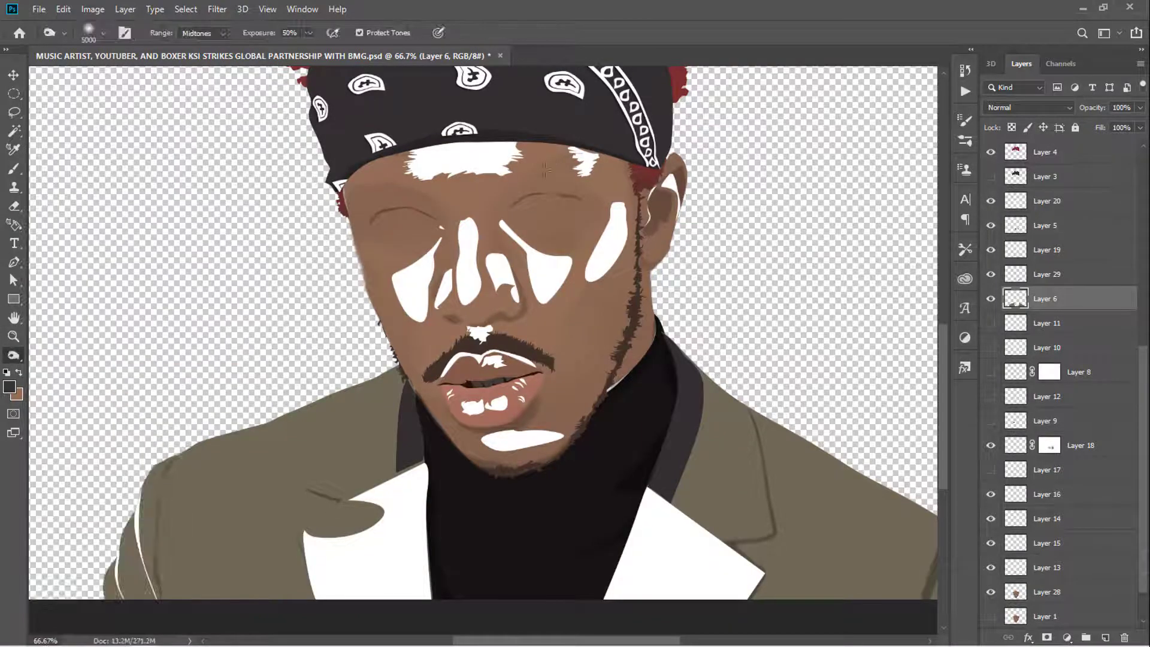
{"action": "left_click", "coordinate": [1047, 274]}
{"action": "left_click", "coordinate": [1047, 201]}
{"action": "left_click", "coordinate": [13, 354]}
{"action": "left_click", "coordinate": [76, 502]}
Smudge the forehead, cheek, under-eye, nose and upper-lip highlights plus both lapels' white edges
{"action": "mouse_move", "coordinate": [467, 159]}
{"action": "left_mouse_down"}
{"action": "mouse_move", "coordinate": [604, 141]}
{"action": "mouse_move", "coordinate": [617, 204]}
{"action": "mouse_move", "coordinate": [564, 271]}
{"action": "left_mouse_up"}
{"action": "key", "text": "bracketleft"}
{"action": "key", "text": "bracketleft"}
{"action": "left_click_drag", "start_coordinate": [397, 257], "coordinate": [414, 256]}
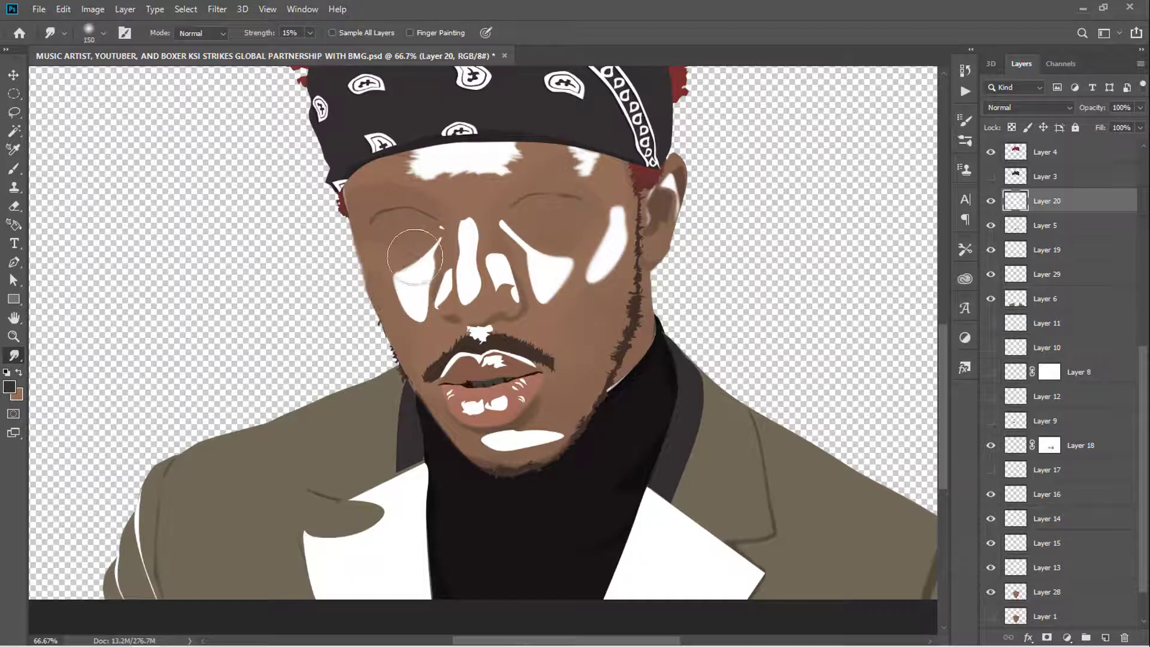
{"action": "mouse_move", "coordinate": [436, 299]}
{"action": "left_mouse_down"}
{"action": "mouse_move", "coordinate": [456, 245]}
{"action": "mouse_move", "coordinate": [479, 299]}
{"action": "mouse_move", "coordinate": [509, 240]}
{"action": "left_mouse_up"}
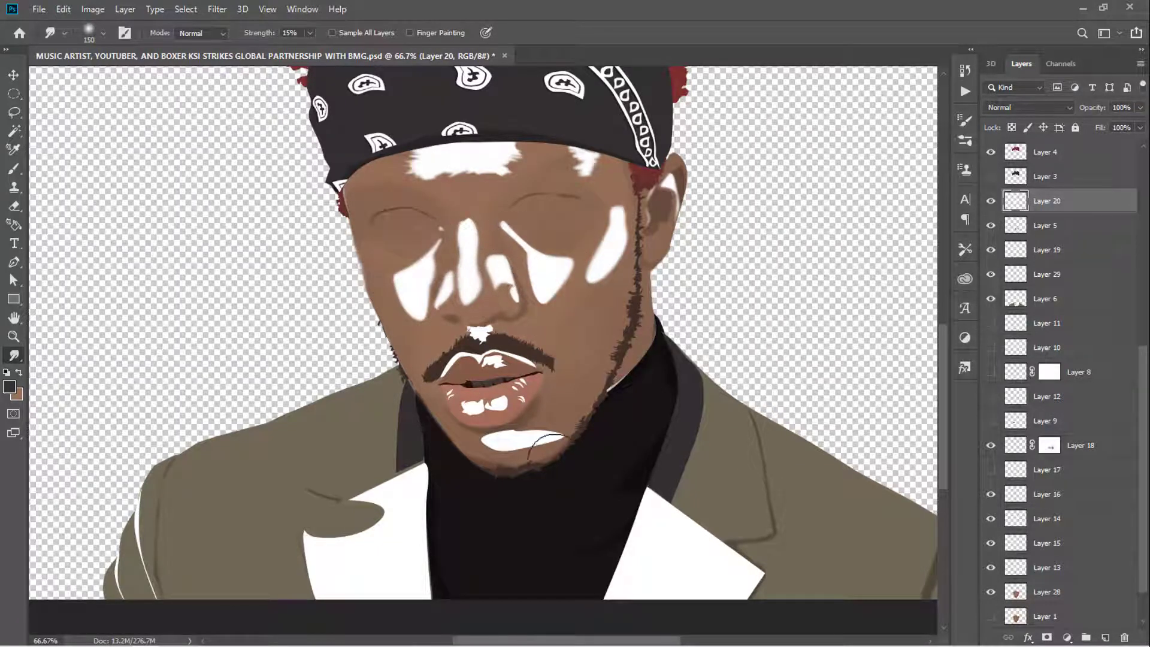
{"action": "left_click_drag", "start_coordinate": [482, 358], "coordinate": [455, 358]}
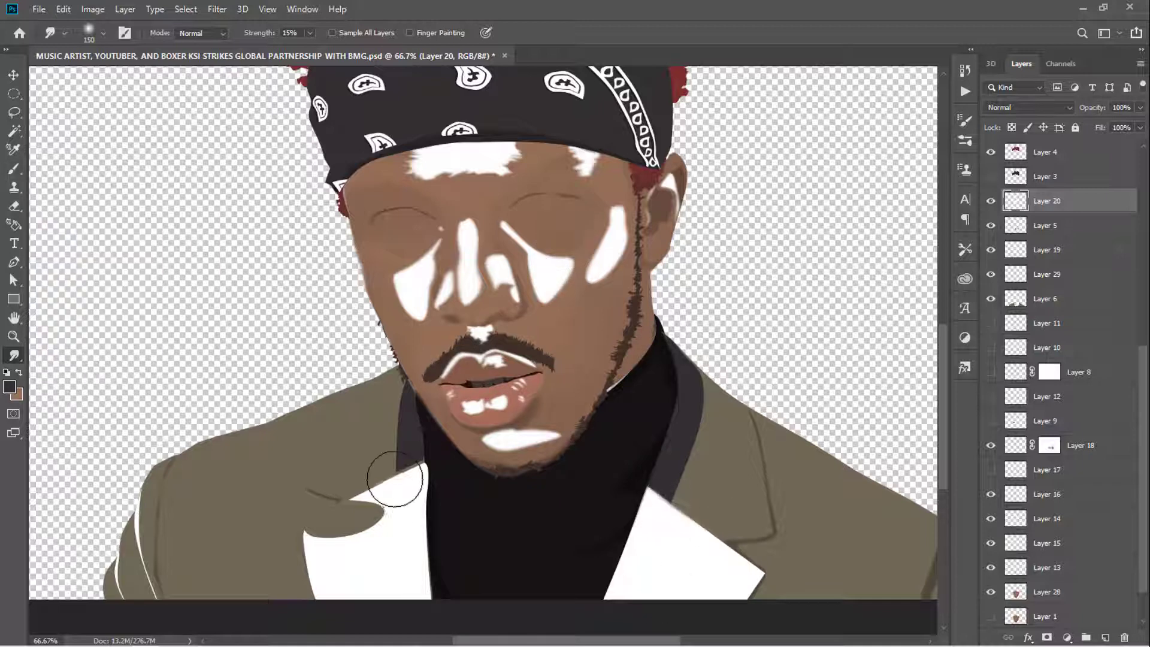
{"action": "left_click_drag", "start_coordinate": [383, 488], "coordinate": [281, 536]}
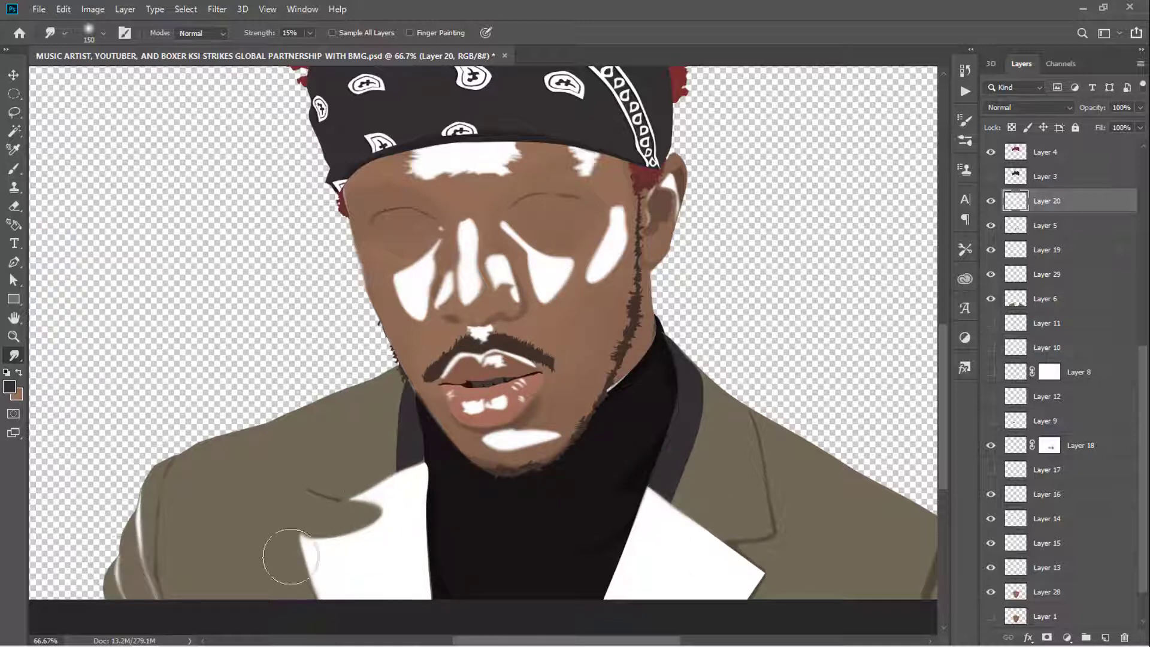
{"action": "left_click_drag", "start_coordinate": [773, 594], "coordinate": [716, 533]}
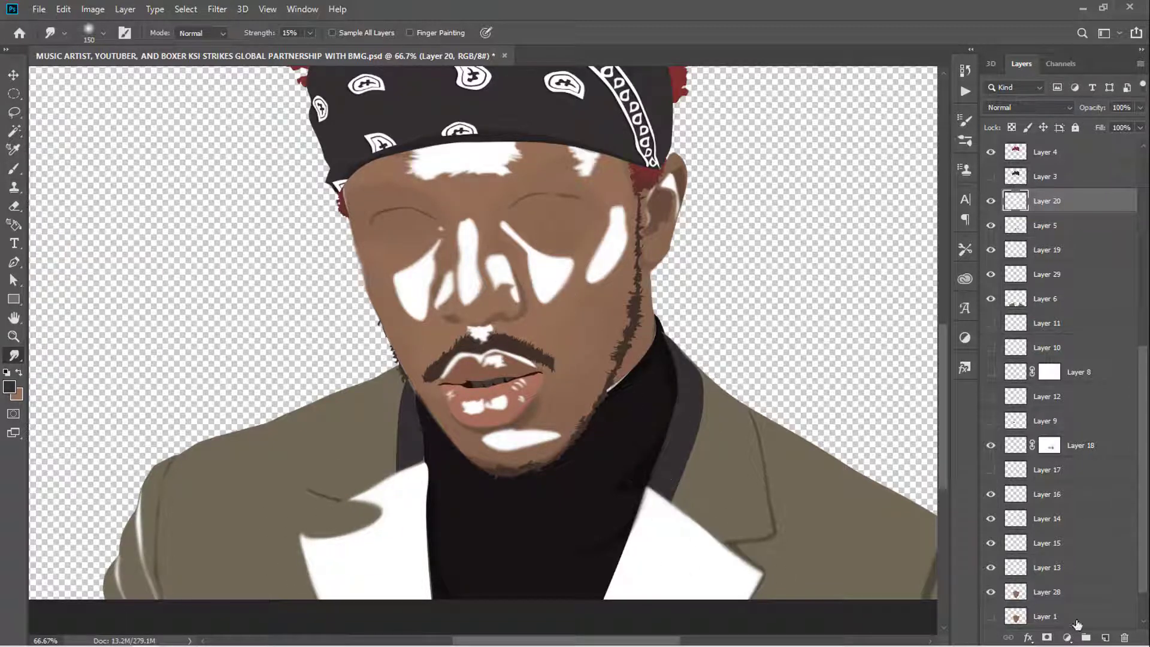
Add a layer mask to Layer 20 and hide most of the forehead highlight with a 70 brush
{"action": "left_click", "coordinate": [1047, 637]}
{"action": "key", "text": "b"}
{"action": "mouse_move", "coordinate": [411, 192]}
{"action": "left_mouse_down"}
{"action": "mouse_move", "coordinate": [455, 180]}
{"action": "mouse_move", "coordinate": [384, 178]}
{"action": "left_mouse_up"}
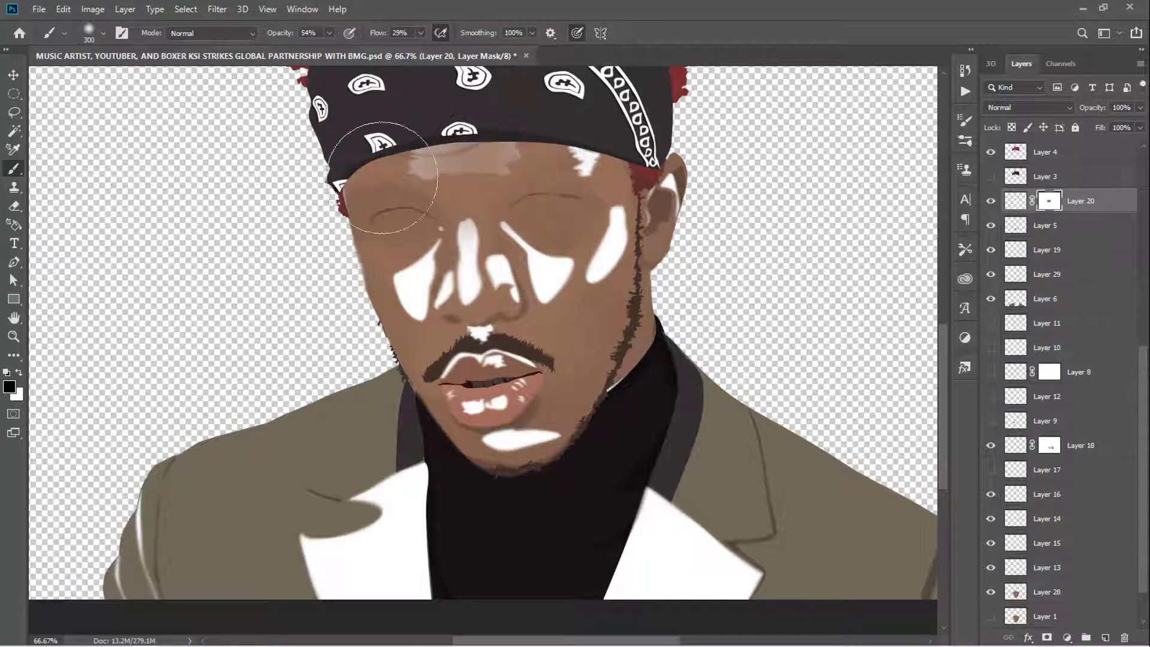
{"action": "key", "text": "ctrl+z"}
{"action": "key", "text": "ctrl+z"}
{"action": "scroll", "coordinate": [486, 131], "scroll_direction": "up", "scroll_amount": 2}
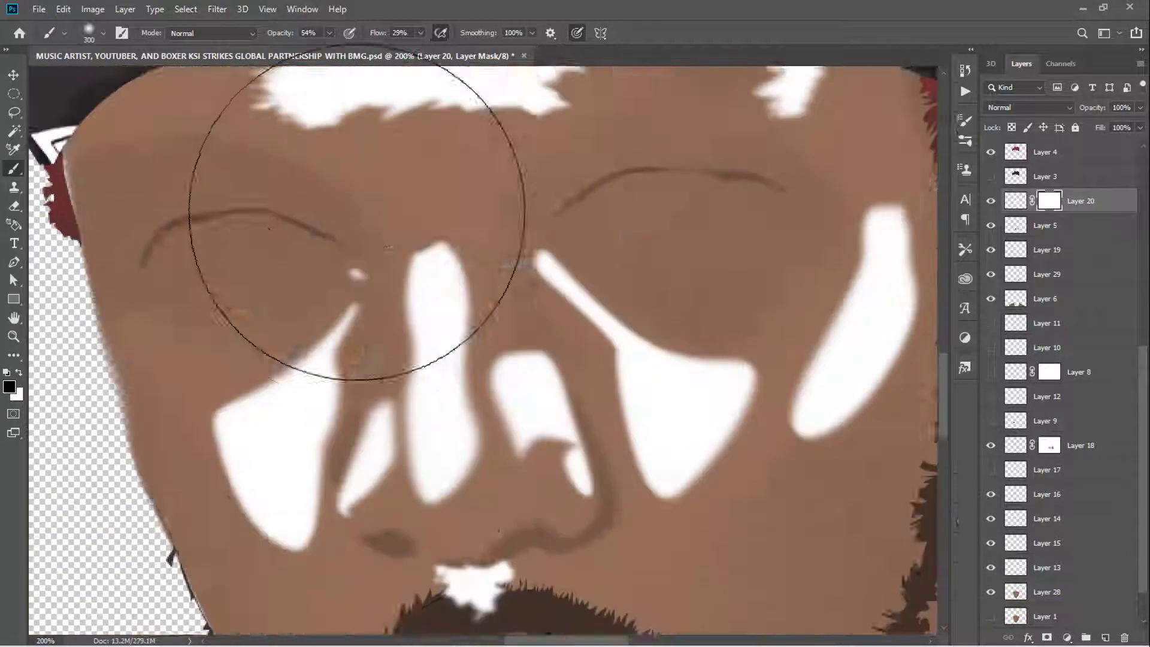
{"action": "key", "text": "bracketleft"}
{"action": "key", "text": "bracketleft"}
{"action": "key", "text": "bracketleft"}
{"action": "mouse_move", "coordinate": [234, 225]}
{"action": "left_mouse_down"}
{"action": "mouse_move", "coordinate": [282, 288]}
{"action": "mouse_move", "coordinate": [581, 225]}
{"action": "mouse_move", "coordinate": [293, 275]}
{"action": "mouse_move", "coordinate": [597, 185]}
{"action": "mouse_move", "coordinate": [726, 210]}
{"action": "mouse_move", "coordinate": [461, 289]}
{"action": "left_mouse_up"}
Raise the brush flow to 54% and mask down the white nose highlights
{"action": "key", "text": "shift+5"}
{"action": "key", "text": "shift+4"}
{"action": "scroll", "coordinate": [461, 289], "scroll_direction": "down", "scroll_amount": 2}
{"action": "mouse_move", "coordinate": [513, 386]}
{"action": "left_mouse_down"}
{"action": "mouse_move", "coordinate": [442, 244]}
{"action": "mouse_move", "coordinate": [373, 390]}
{"action": "mouse_move", "coordinate": [539, 488]}
{"action": "mouse_move", "coordinate": [308, 334]}
{"action": "mouse_move", "coordinate": [223, 442]}
{"action": "mouse_move", "coordinate": [195, 526]}
{"action": "mouse_move", "coordinate": [269, 559]}
{"action": "mouse_move", "coordinate": [527, 301]}
{"action": "mouse_move", "coordinate": [655, 544]}
{"action": "mouse_move", "coordinate": [727, 500]}
{"action": "mouse_move", "coordinate": [638, 336]}
{"action": "mouse_move", "coordinate": [847, 249]}
{"action": "mouse_move", "coordinate": [783, 468]}
{"action": "mouse_move", "coordinate": [898, 406]}
{"action": "mouse_move", "coordinate": [934, 354]}
{"action": "left_mouse_up"}
{"action": "scroll", "coordinate": [934, 354], "scroll_direction": "up", "scroll_amount": 5}
{"action": "scroll", "coordinate": [817, 411], "scroll_direction": "down", "scroll_amount": 1}
{"action": "scroll", "coordinate": [898, 431], "scroll_direction": "down", "scroll_amount": 4}
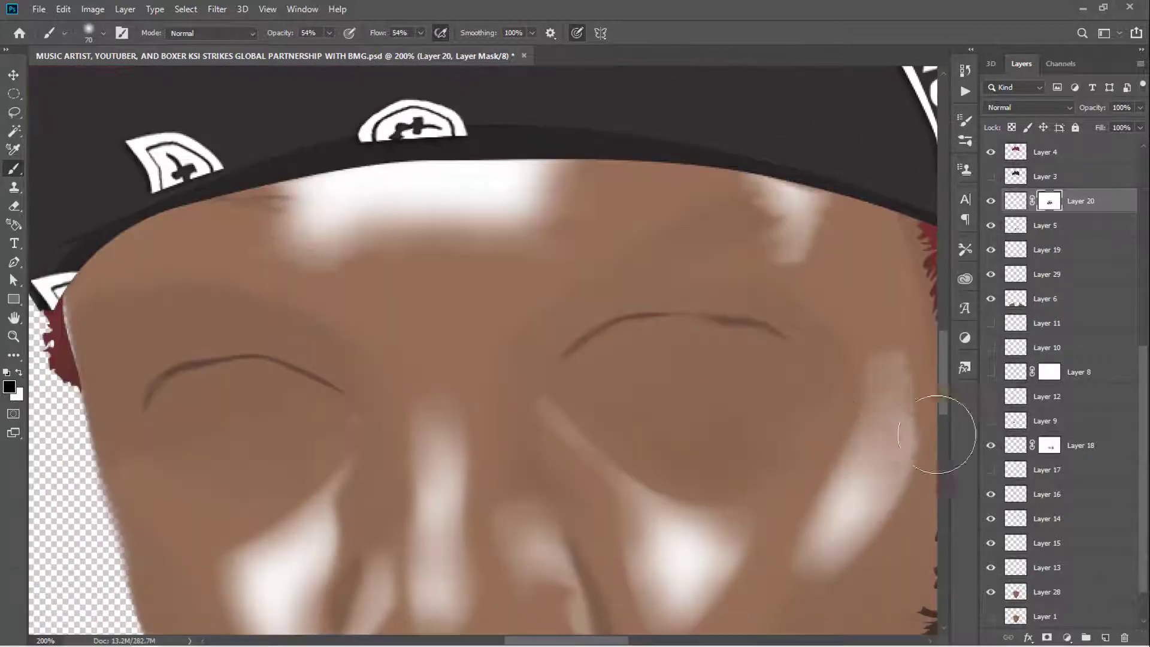
{"action": "scroll", "coordinate": [647, 510], "scroll_direction": "down", "scroll_amount": 5}
{"action": "scroll", "coordinate": [599, 480], "scroll_direction": "down", "scroll_amount": 1}
{"action": "scroll", "coordinate": [491, 389], "scroll_direction": "down", "scroll_amount": 1}
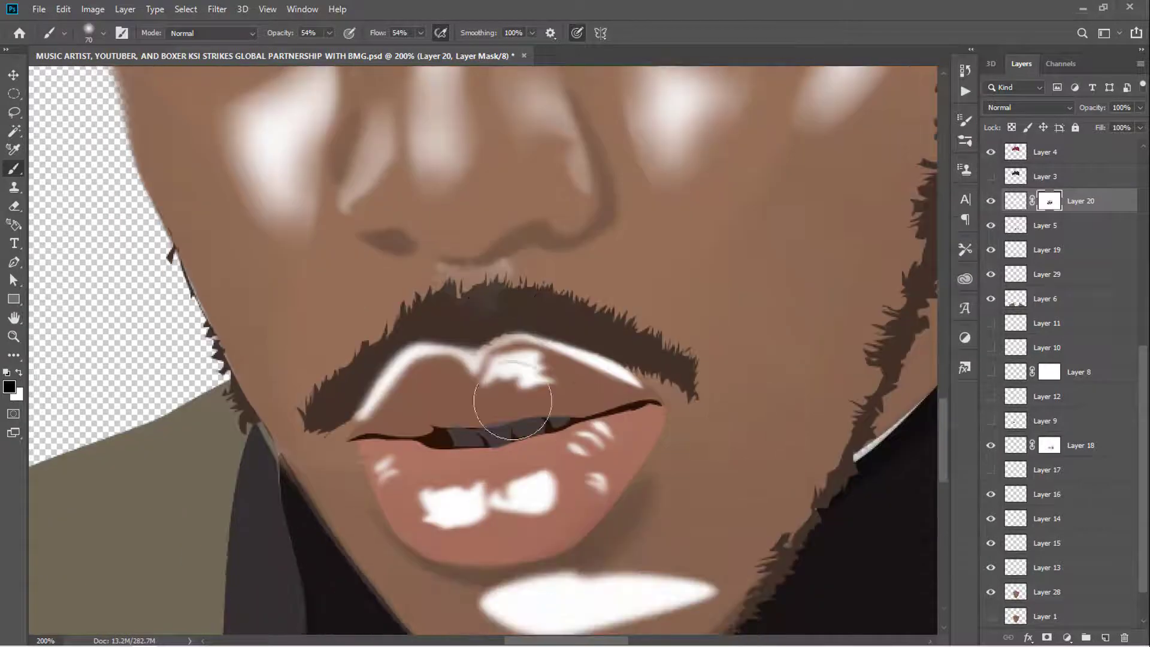
{"action": "scroll", "coordinate": [419, 366], "scroll_direction": "down", "scroll_amount": 1}
Mask the upper- and lower-lip highlights using a smaller 40–60 brush
{"action": "left_click_drag", "start_coordinate": [350, 323], "coordinate": [547, 315]}
{"action": "key", "text": "bracketleft"}
{"action": "key", "text": "bracketleft"}
{"action": "key", "text": "bracketleft"}
{"action": "mouse_move", "coordinate": [539, 432]}
{"action": "left_mouse_down"}
{"action": "mouse_move", "coordinate": [526, 475]}
{"action": "mouse_move", "coordinate": [503, 424]}
{"action": "mouse_move", "coordinate": [429, 465]}
{"action": "mouse_move", "coordinate": [437, 418]}
{"action": "mouse_move", "coordinate": [477, 477]}
{"action": "mouse_move", "coordinate": [571, 394]}
{"action": "left_mouse_up"}
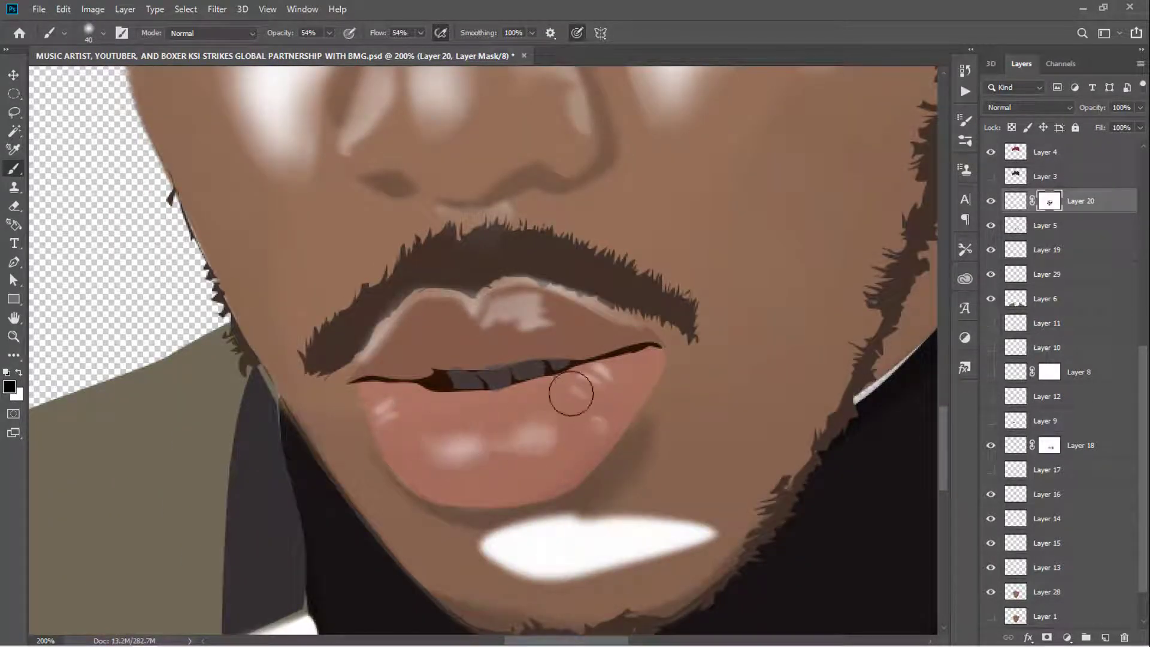
{"action": "scroll", "coordinate": [590, 270], "scroll_direction": "down", "scroll_amount": 1}
{"action": "scroll", "coordinate": [672, 480], "scroll_direction": "down", "scroll_amount": 1}
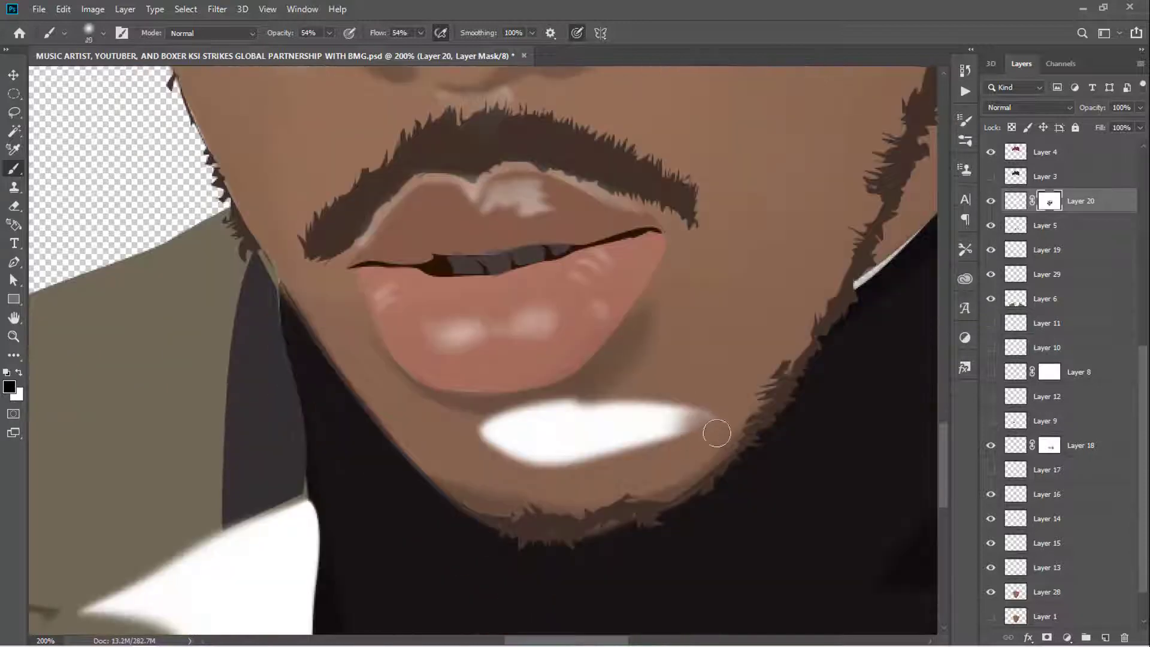
{"action": "key", "text": "bracketright"}
{"action": "key", "text": "bracketright"}
{"action": "mouse_move", "coordinate": [509, 428]}
{"action": "left_mouse_down"}
{"action": "mouse_move", "coordinate": [481, 429]}
{"action": "mouse_move", "coordinate": [603, 393]}
{"action": "mouse_move", "coordinate": [619, 465]}
{"action": "mouse_move", "coordinate": [547, 477]}
{"action": "mouse_move", "coordinate": [581, 445]}
{"action": "left_mouse_up"}
{"action": "key", "text": "ctrl+minus"}
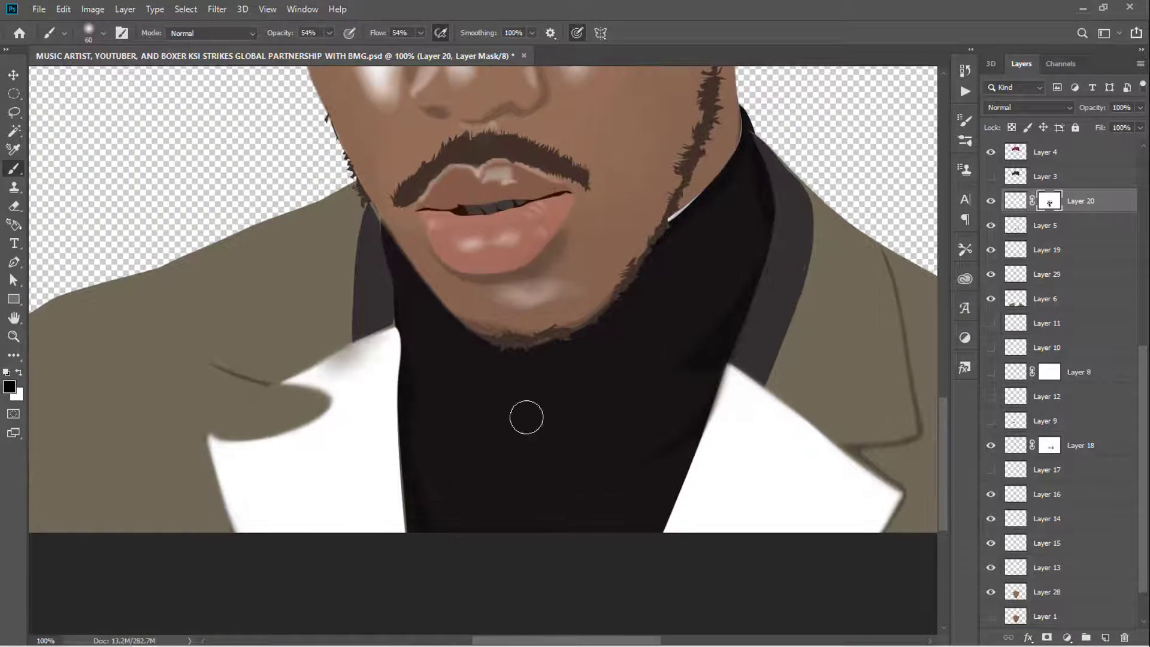
{"action": "key", "text": "bracketright"}
{"action": "key", "text": "bracketright"}
{"action": "key", "text": "bracketright"}
{"action": "key", "text": "bracketright"}
{"action": "key", "text": "bracketright"}
{"action": "key", "text": "bracketright"}
{"action": "key", "text": "bracketright"}
{"action": "key", "text": "bracketright"}
{"action": "key", "text": "bracketright"}
Lower Layer 20's opacity and show Layers 8, 9, 10, 12 and 17 for eyes, zipper and eyebrows
{"action": "key", "text": "ctrl+minus"}
{"action": "key", "text": "ctrl+minus"}
{"action": "key", "text": "ctrl+minus"}
{"action": "key", "text": "bracketleft"}
{"action": "key", "text": "bracketleft"}
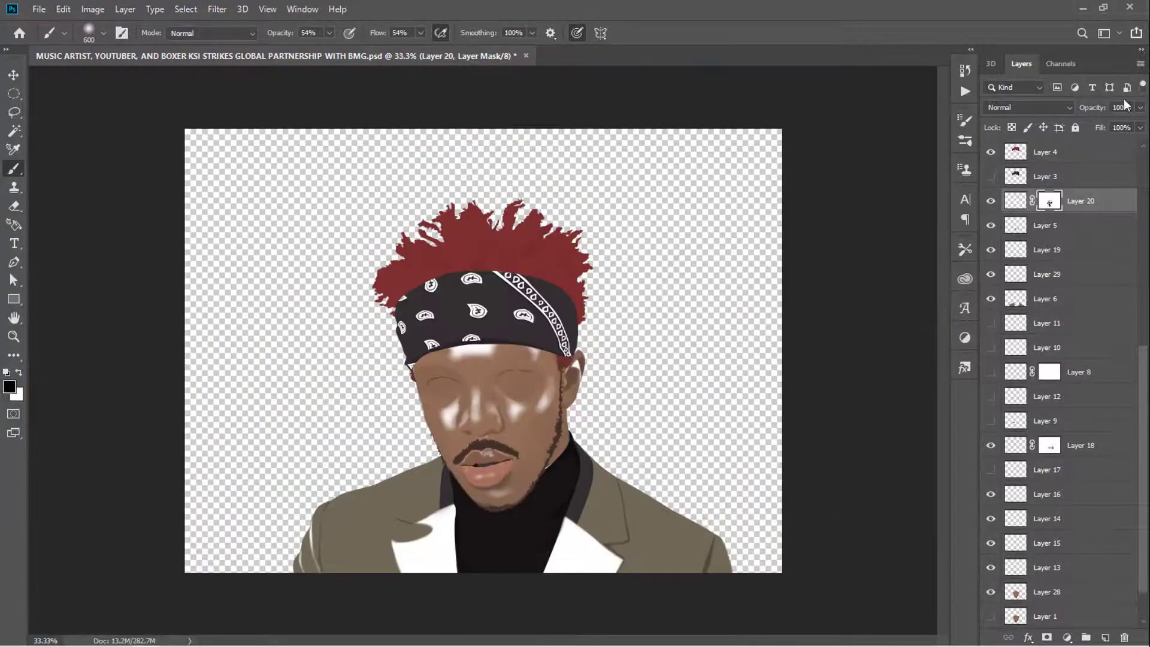
{"action": "left_click_drag", "start_coordinate": [1140, 108], "coordinate": [1088, 120]}
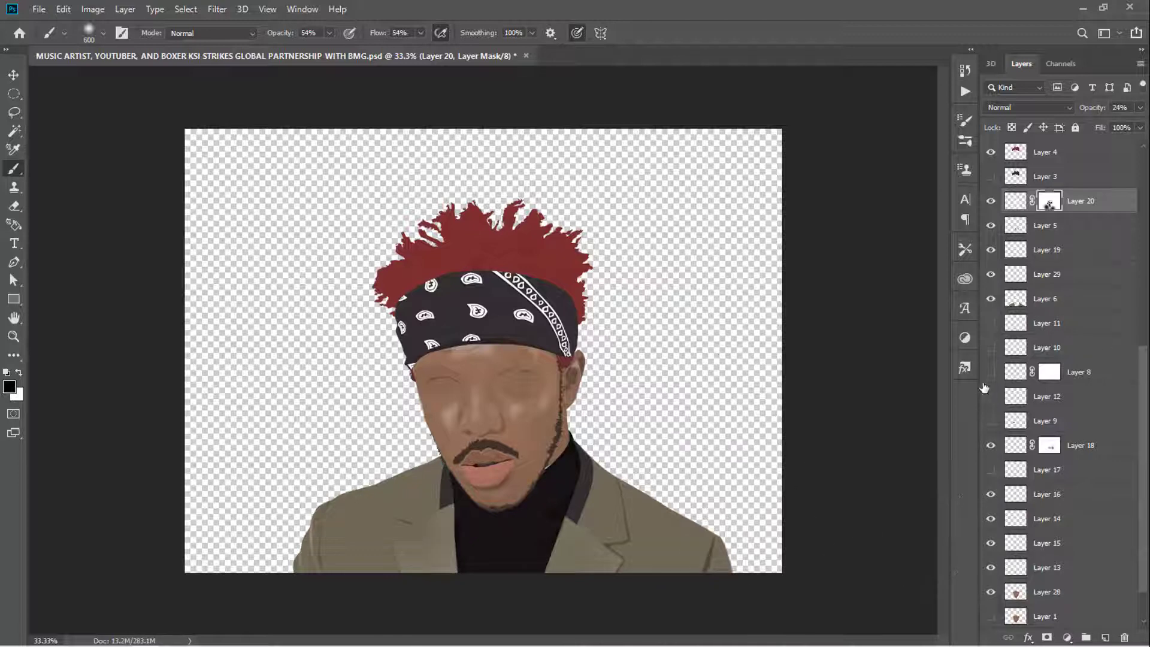
{"action": "left_click_drag", "start_coordinate": [991, 421], "coordinate": [991, 348]}
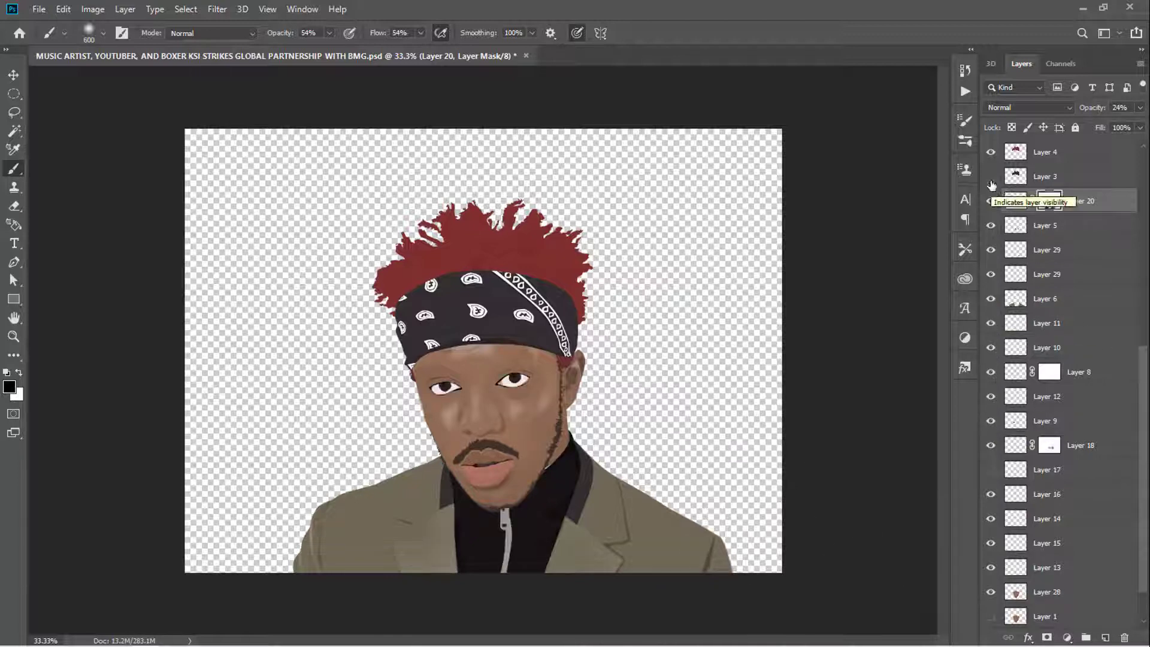
{"action": "scroll", "coordinate": [991, 324], "scroll_direction": "down", "scroll_amount": 2}
{"action": "left_click", "coordinate": [990, 421]}
{"action": "left_click", "coordinate": [1047, 420]}
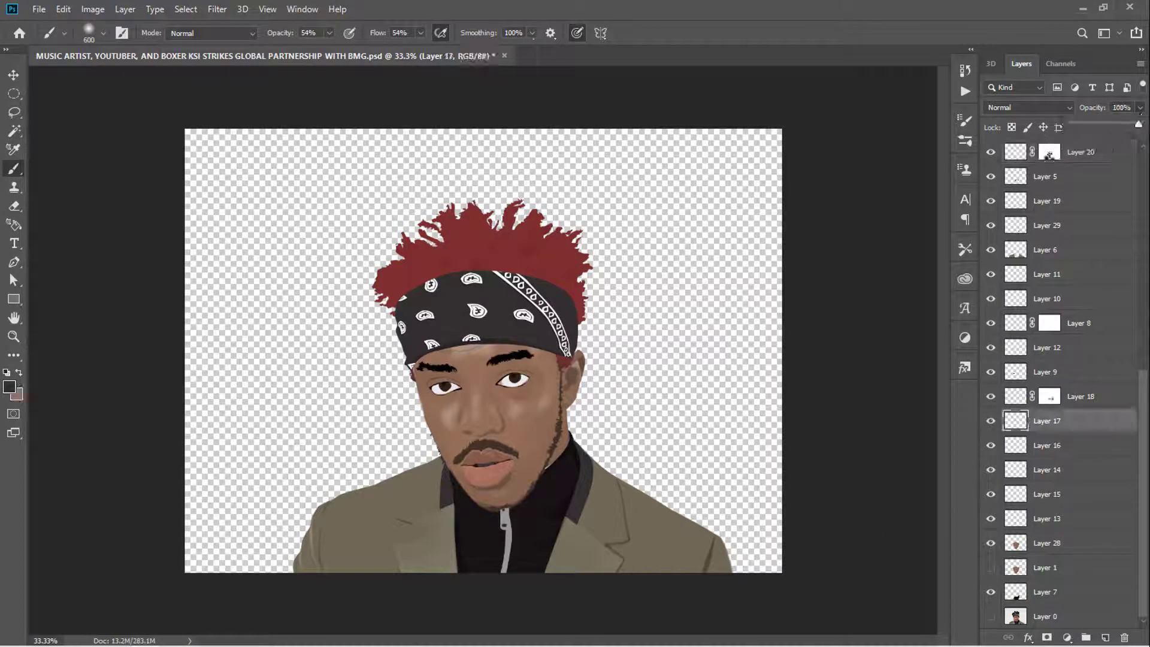
Trace the ear into a selection with the Pen tool, then deselect and select Layer 29
{"action": "left_click", "coordinate": [13, 264]}
{"action": "key", "text": "ctrl+plus"}
{"action": "left_click_drag", "start_coordinate": [605, 527], "coordinate": [700, 385]}
{"action": "key", "text": "ctrl+Return"}
{"action": "key", "text": "ctrl+minus"}
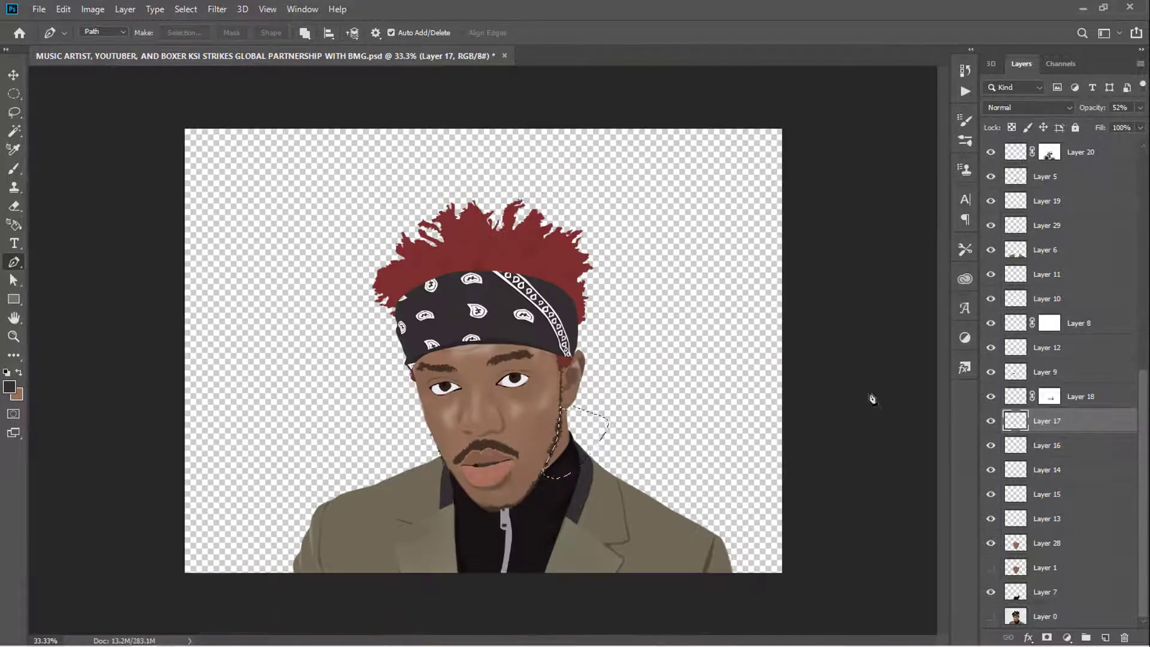
{"action": "left_click", "coordinate": [1047, 543]}
{"action": "key", "text": "i"}
{"action": "key", "text": "p"}
{"action": "key", "text": "ctrl+d"}
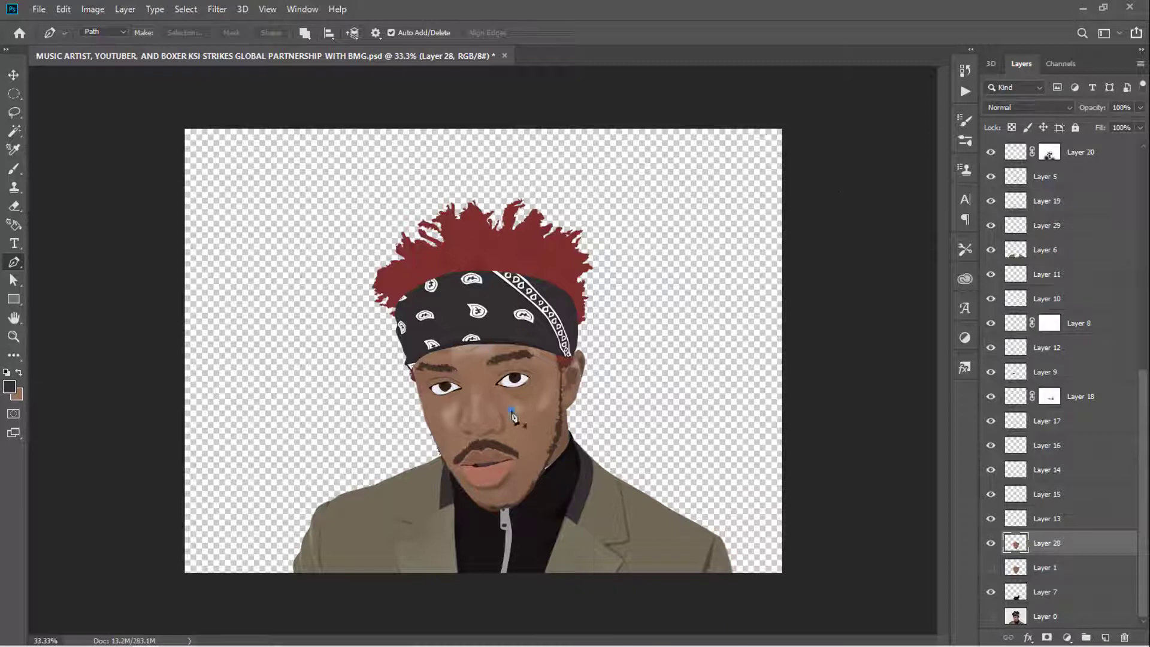
{"action": "left_click", "coordinate": [995, 226]}
Fade the Layer 20 face highlights to about 23% opacity
{"action": "scroll", "coordinate": [1087, 376], "scroll_direction": "up", "scroll_amount": 5}
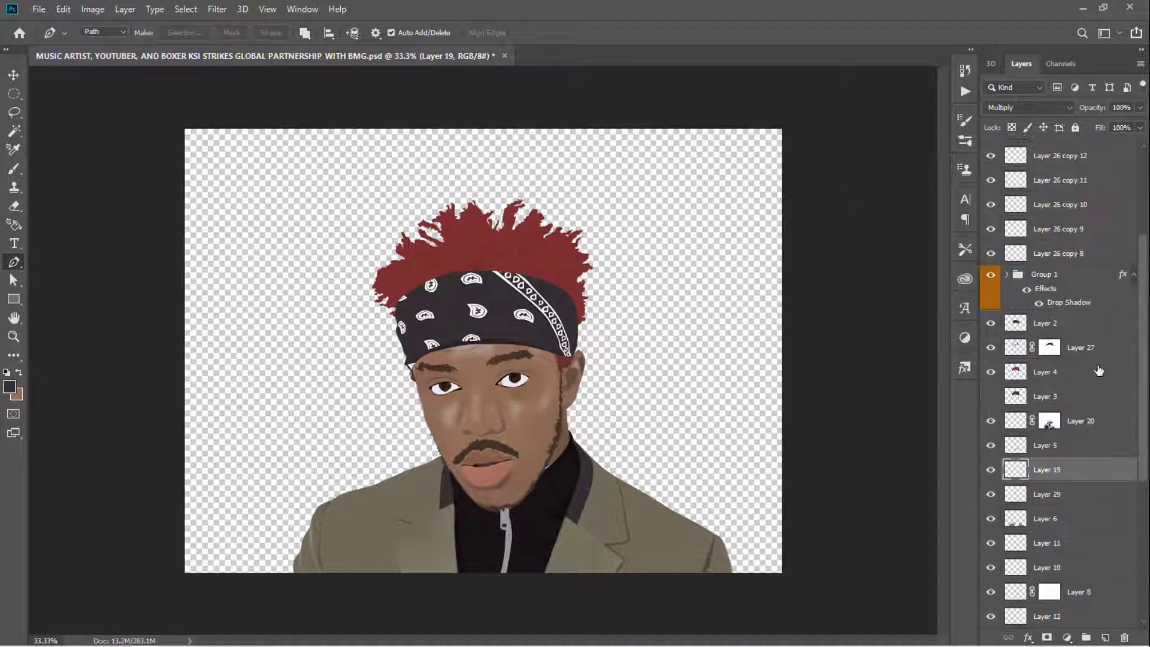
{"action": "scroll", "coordinate": [1087, 377], "scroll_direction": "down", "scroll_amount": 5}
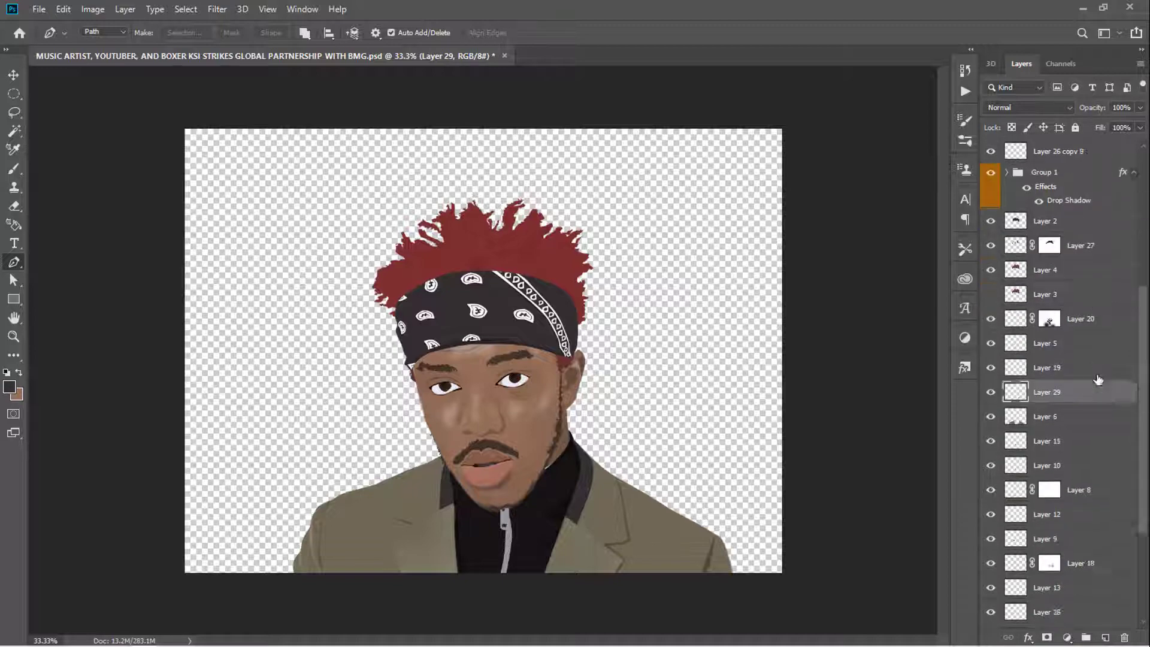
{"action": "scroll", "coordinate": [1081, 359], "scroll_direction": "up", "scroll_amount": 4}
{"action": "left_click", "coordinate": [1079, 416]}
{"action": "left_click", "coordinate": [1140, 107]}
{"action": "left_click_drag", "start_coordinate": [1140, 123], "coordinate": [1082, 126]}
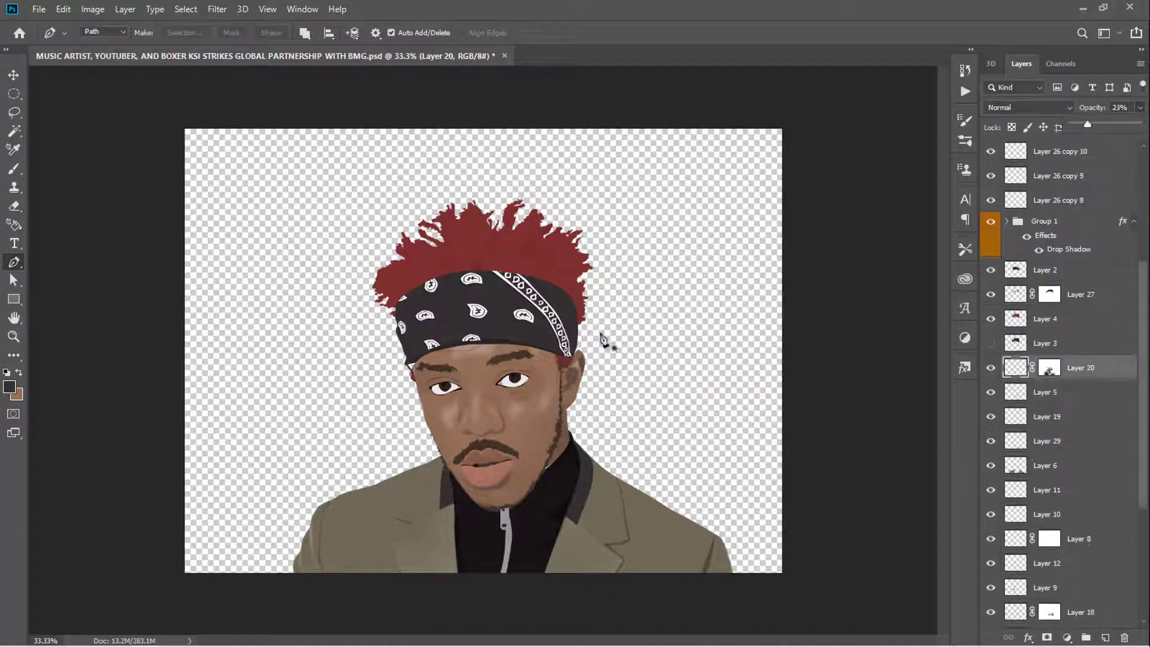
{"action": "key", "text": "b"}
{"action": "left_click", "coordinate": [96, 33]}
{"action": "scroll", "coordinate": [1060, 390], "scroll_direction": "down", "scroll_amount": 4}
Erase Layer 34's dark fill around the head to reveal a red glow
{"action": "scroll", "coordinate": [1061, 389], "scroll_direction": "down", "scroll_amount": 4}
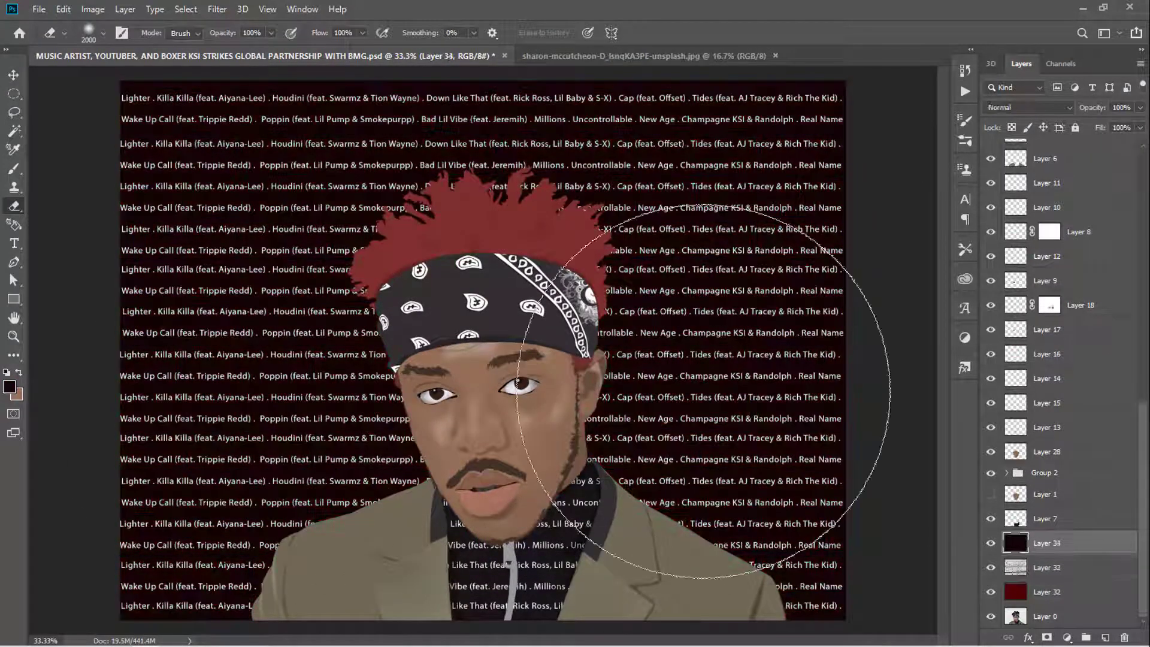
{"action": "left_click_drag", "start_coordinate": [704, 393], "coordinate": [509, 269]}
{"action": "key", "text": "bracketright"}
{"action": "key", "text": "bracketright"}
{"action": "key", "text": "bracketright"}
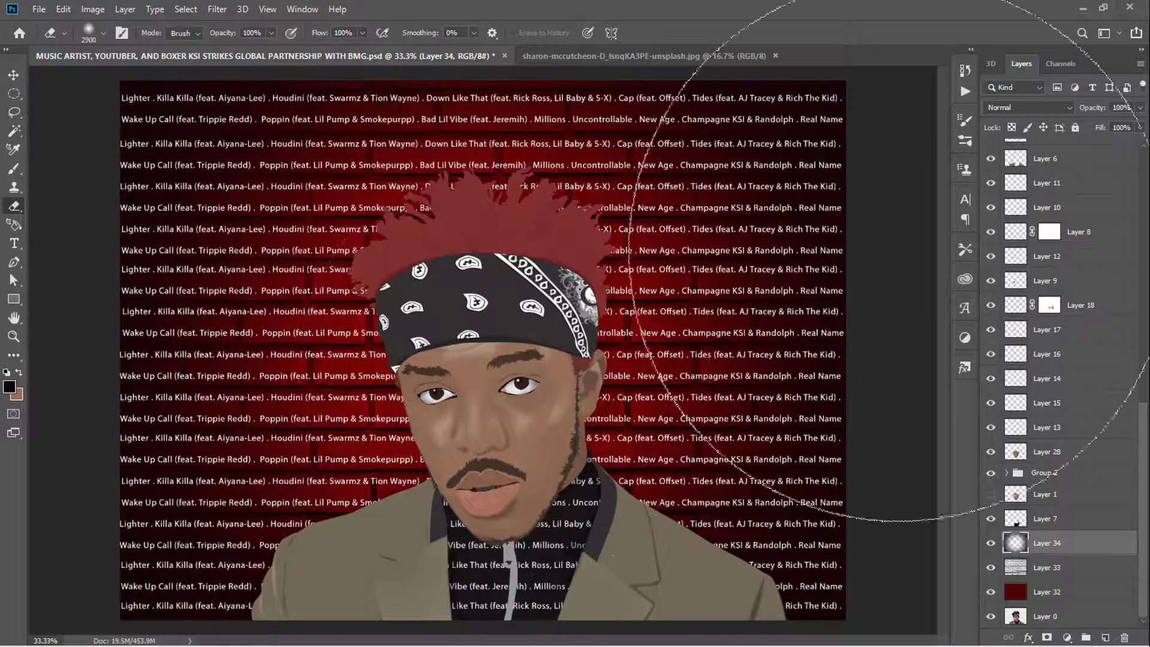
Apply a Hue/Saturation adjustment to Layer 4 and set texture Layer 37 to 12% opacity
{"action": "left_click", "coordinate": [93, 9]}
{"action": "left_click", "coordinate": [282, 120]}
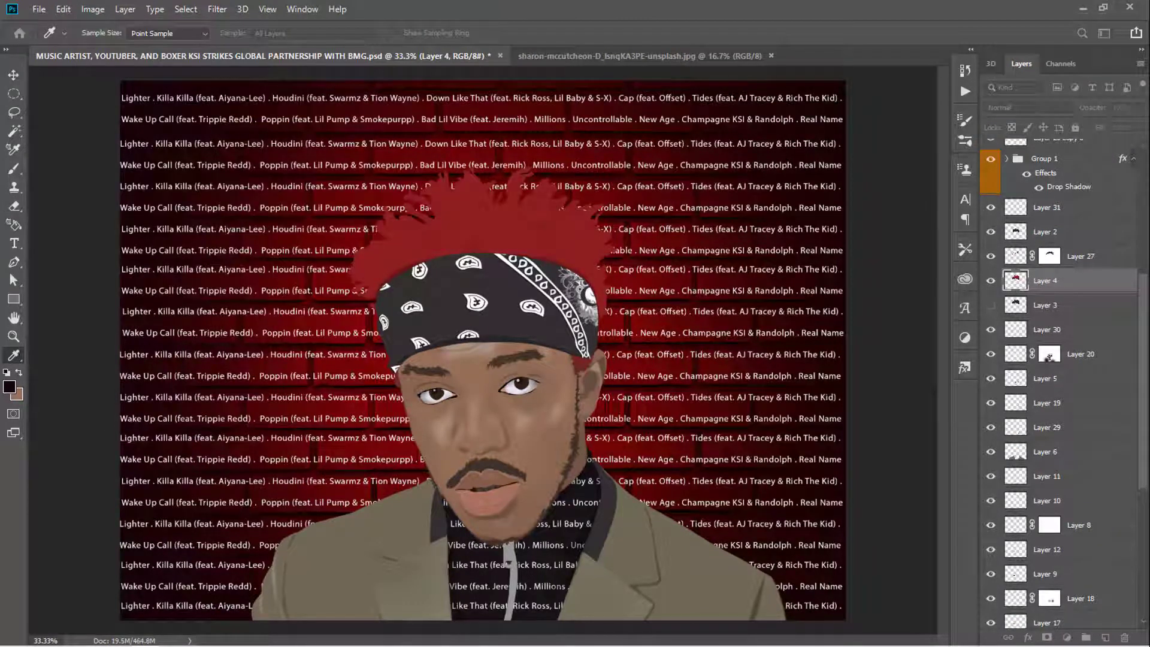
{"action": "key", "text": "Return"}
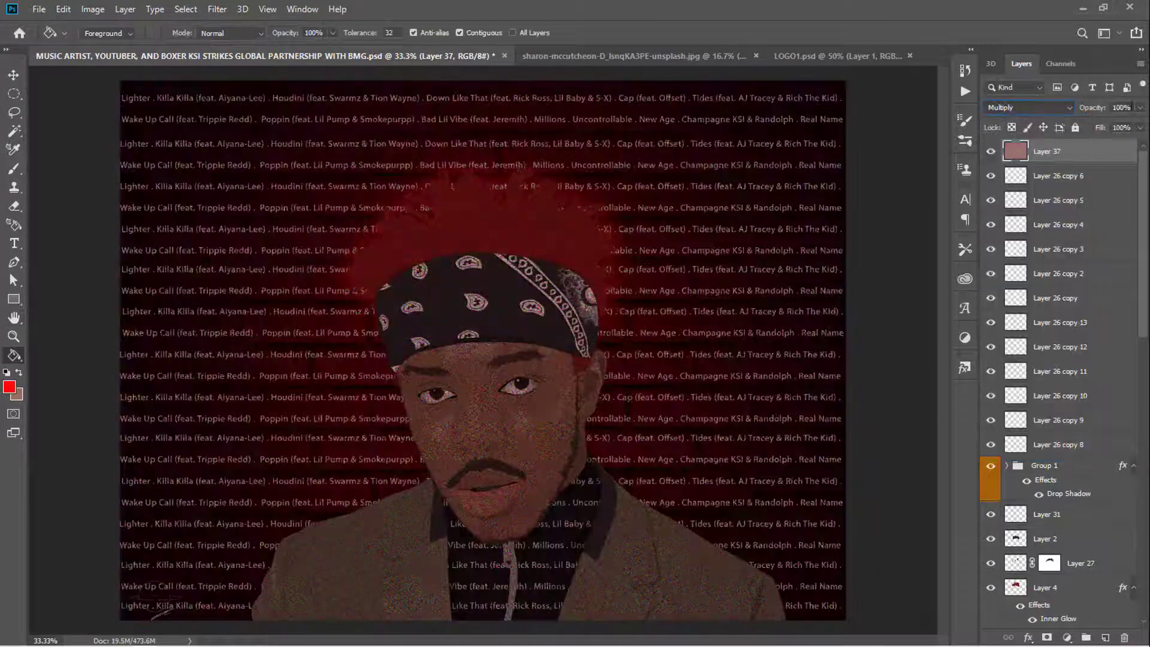
{"action": "left_click_drag", "start_coordinate": [1140, 107], "coordinate": [1082, 127]}
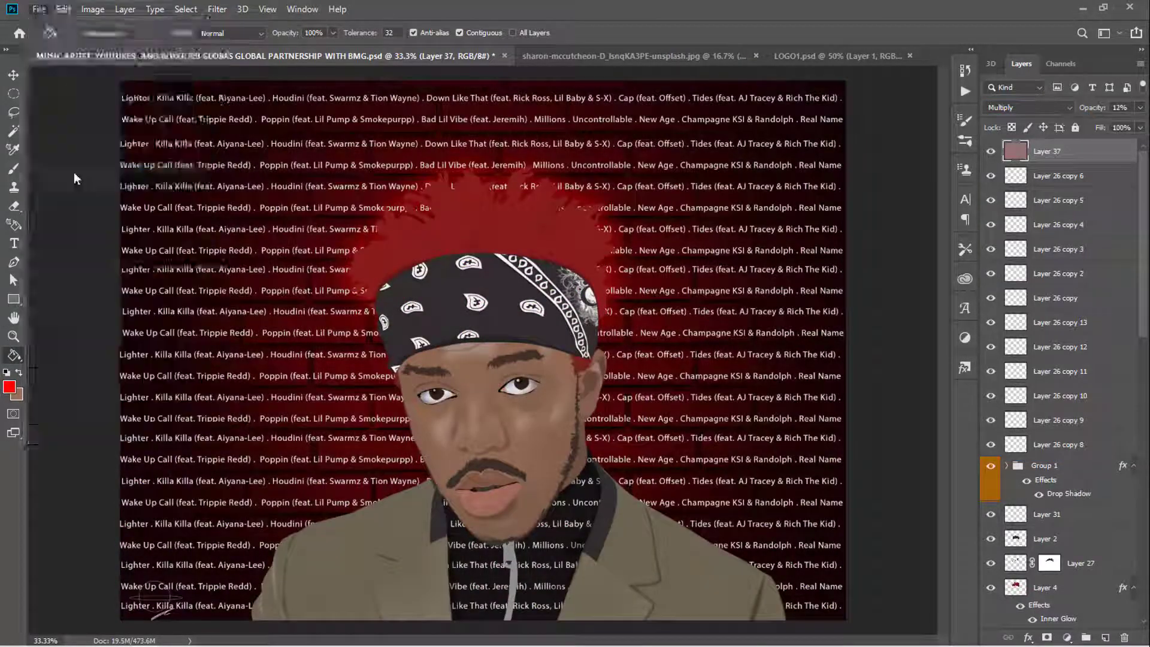